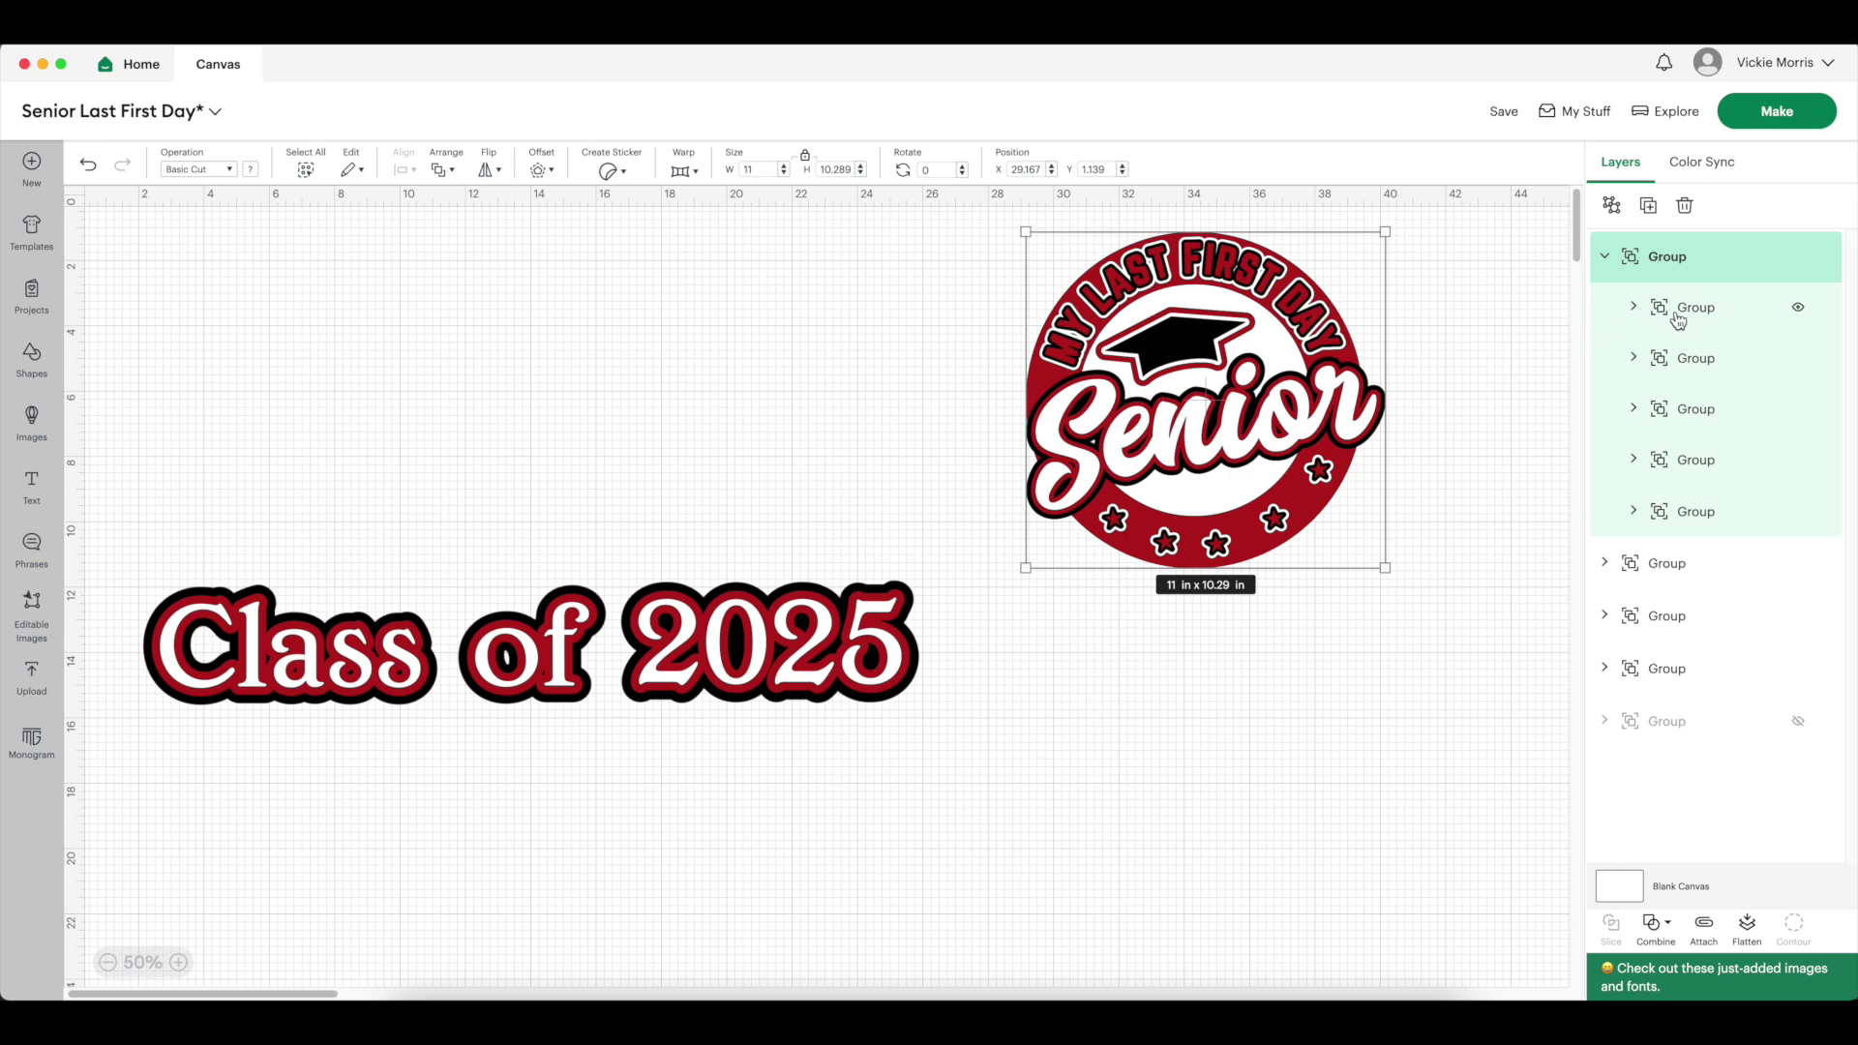
Examine the layer structure of the round Senior design, including its star and circle background groups
{"action": "left_click", "coordinate": [1678, 321]}
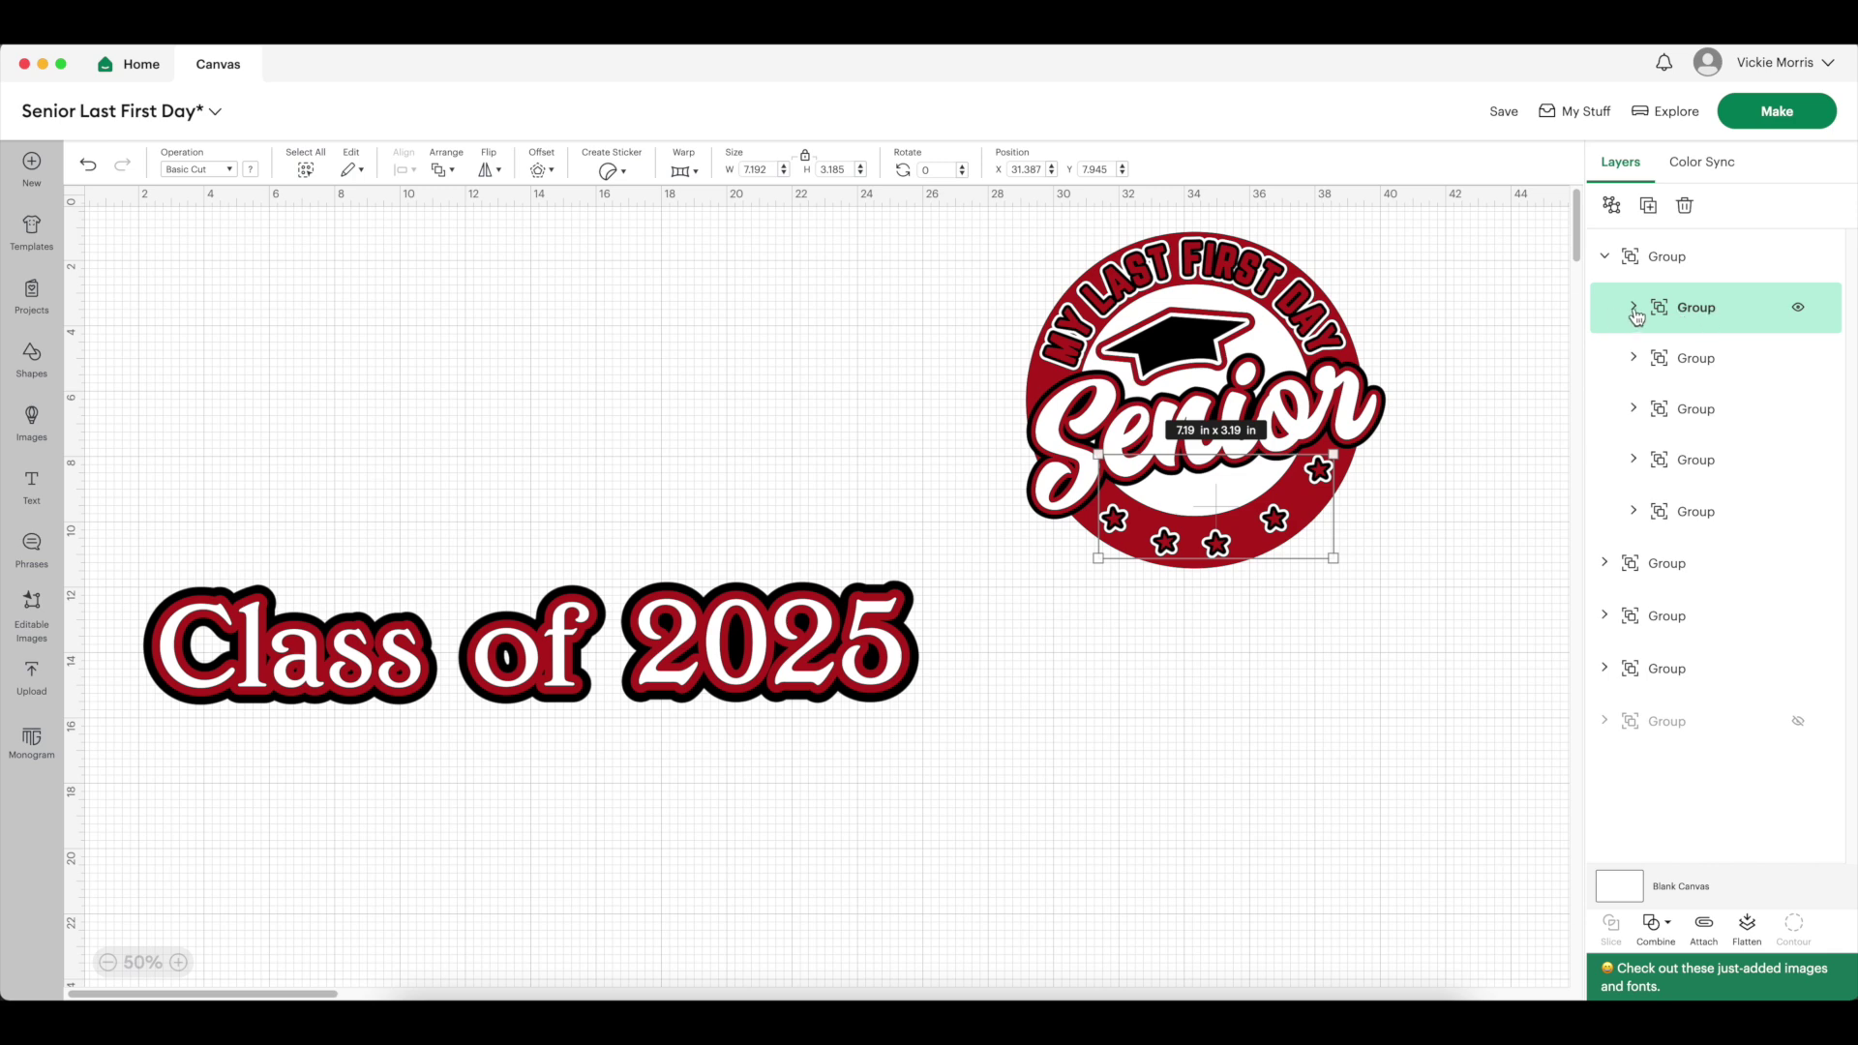
{"action": "left_click", "coordinate": [1634, 309]}
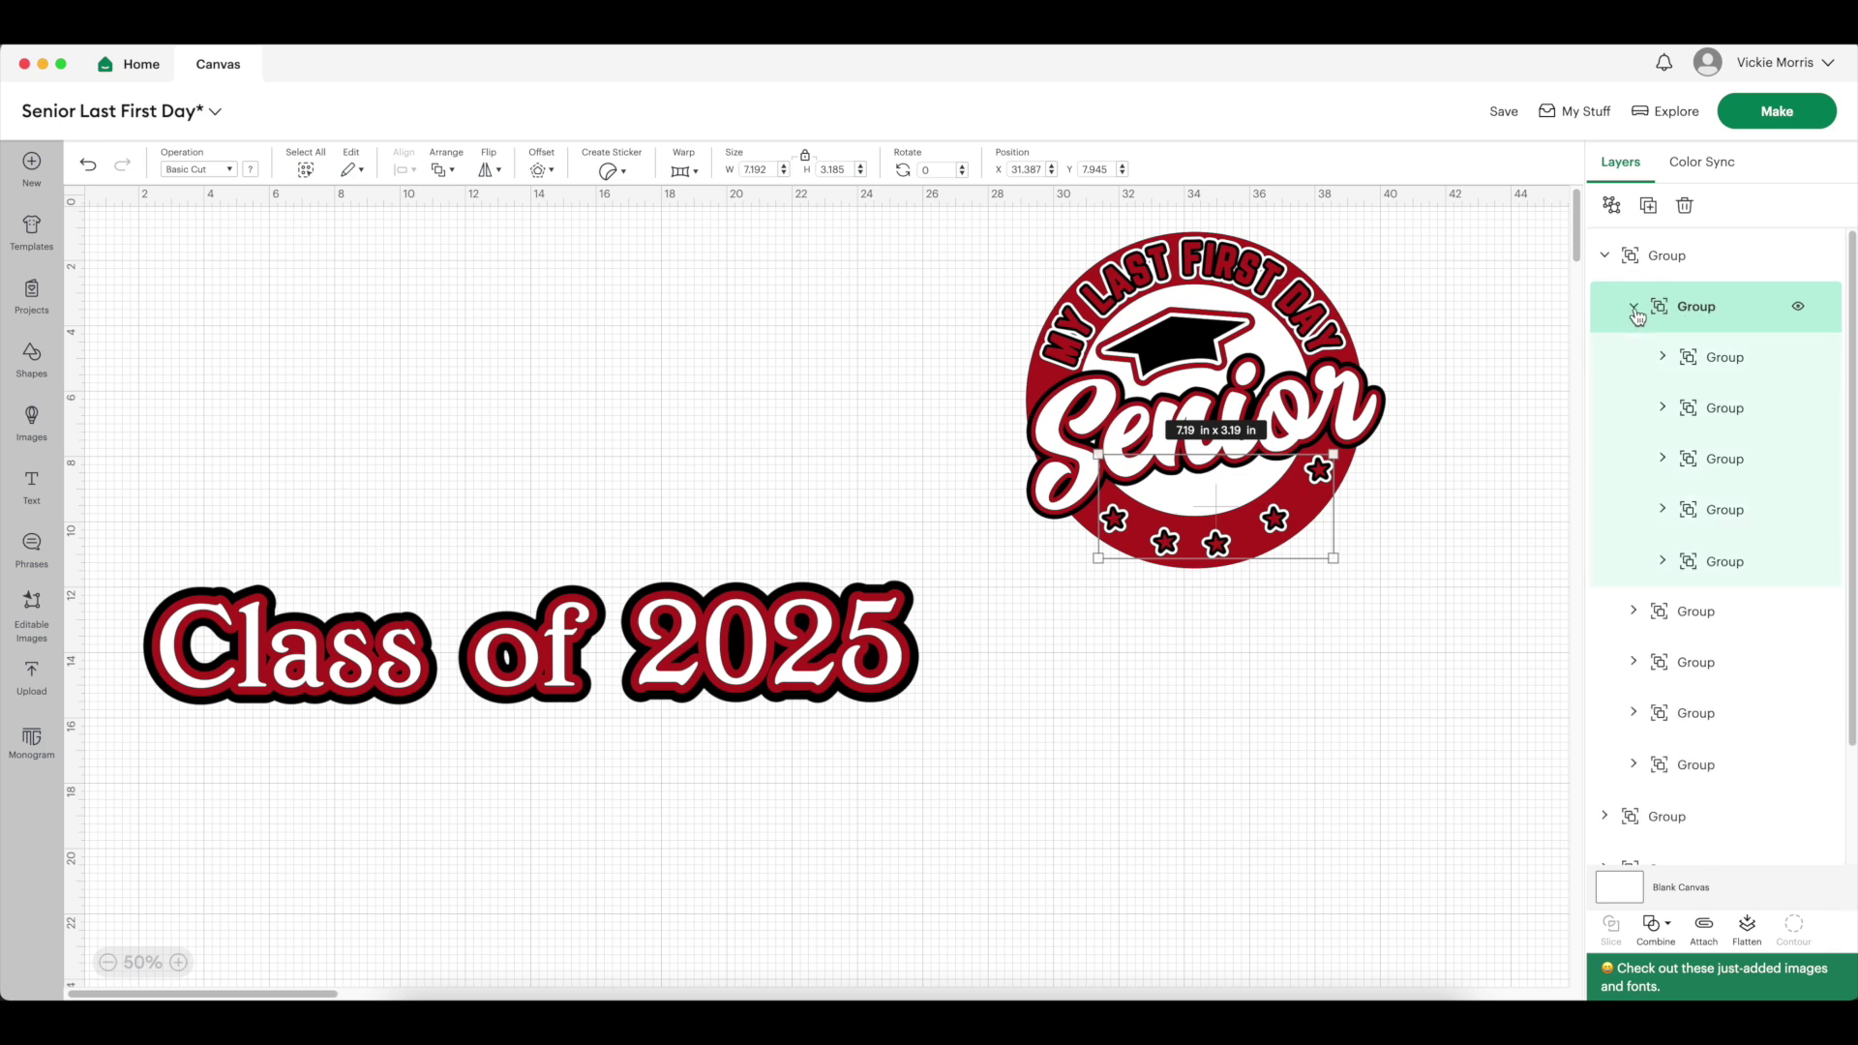
{"action": "left_click", "coordinate": [1663, 357]}
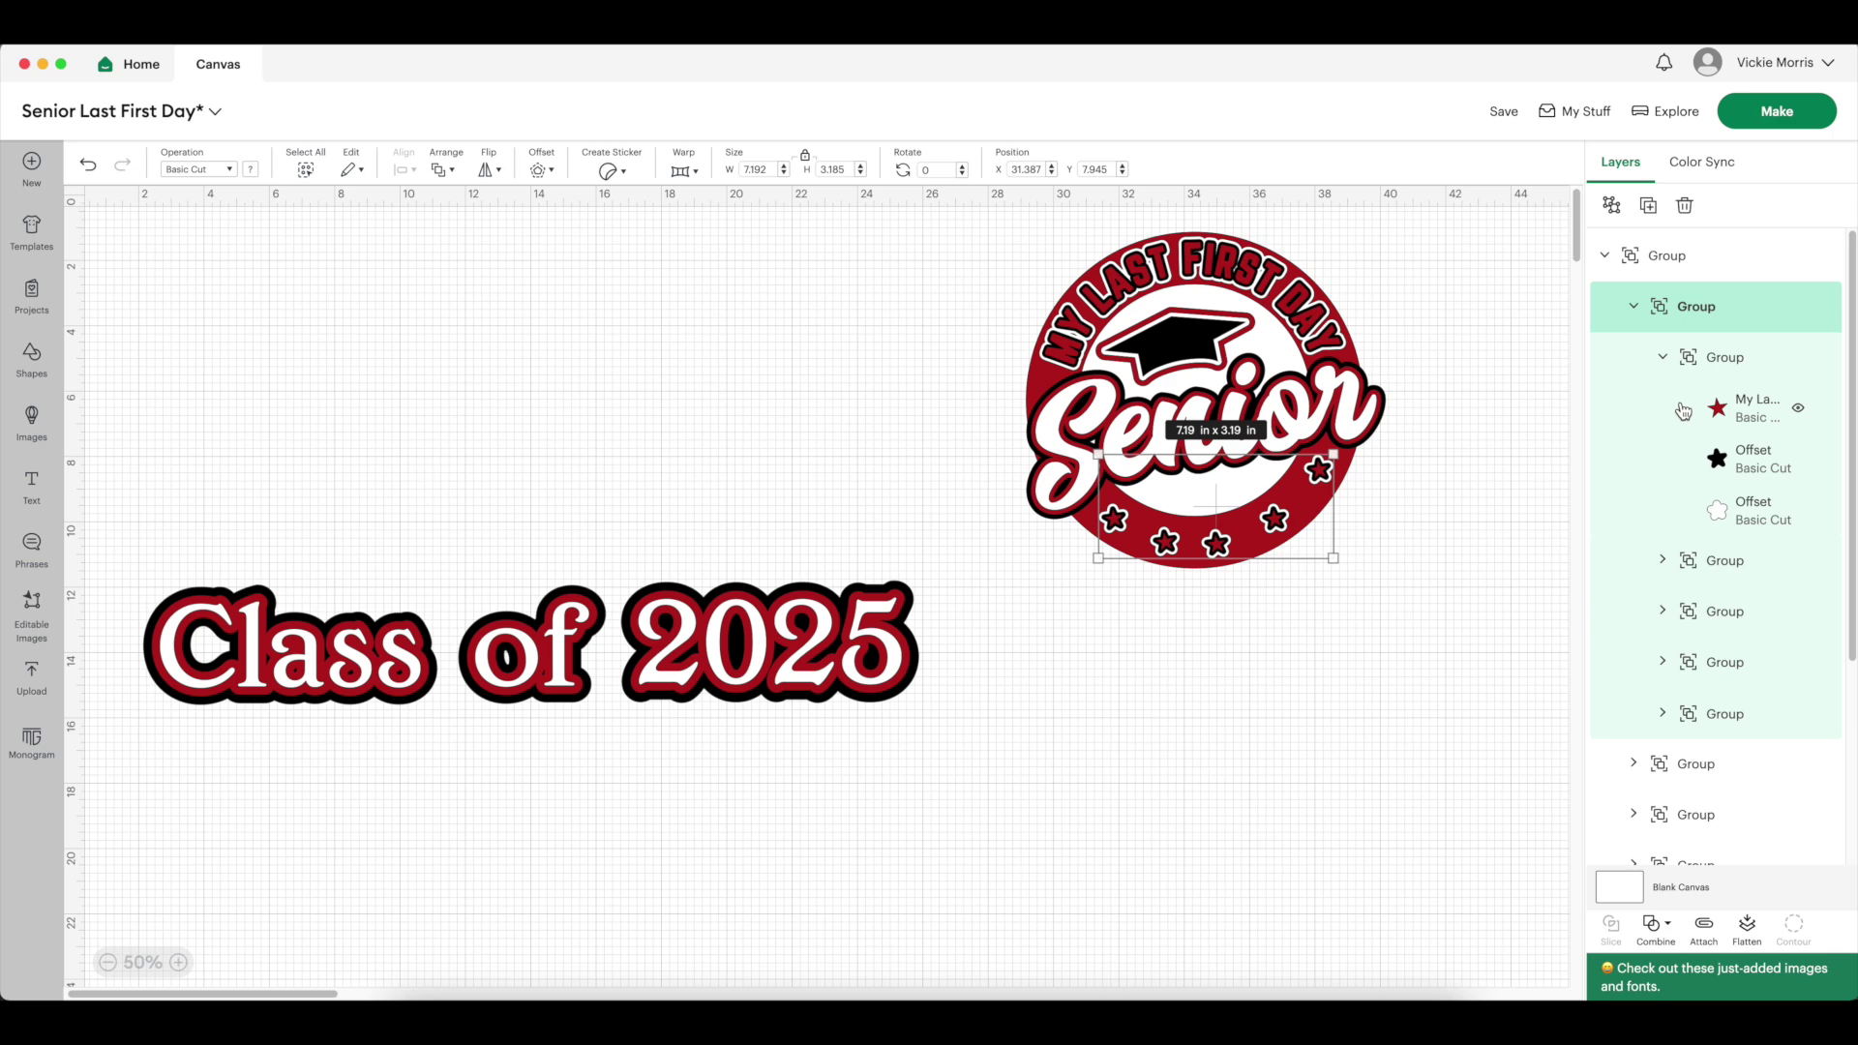
{"action": "key", "text": "super+z"}
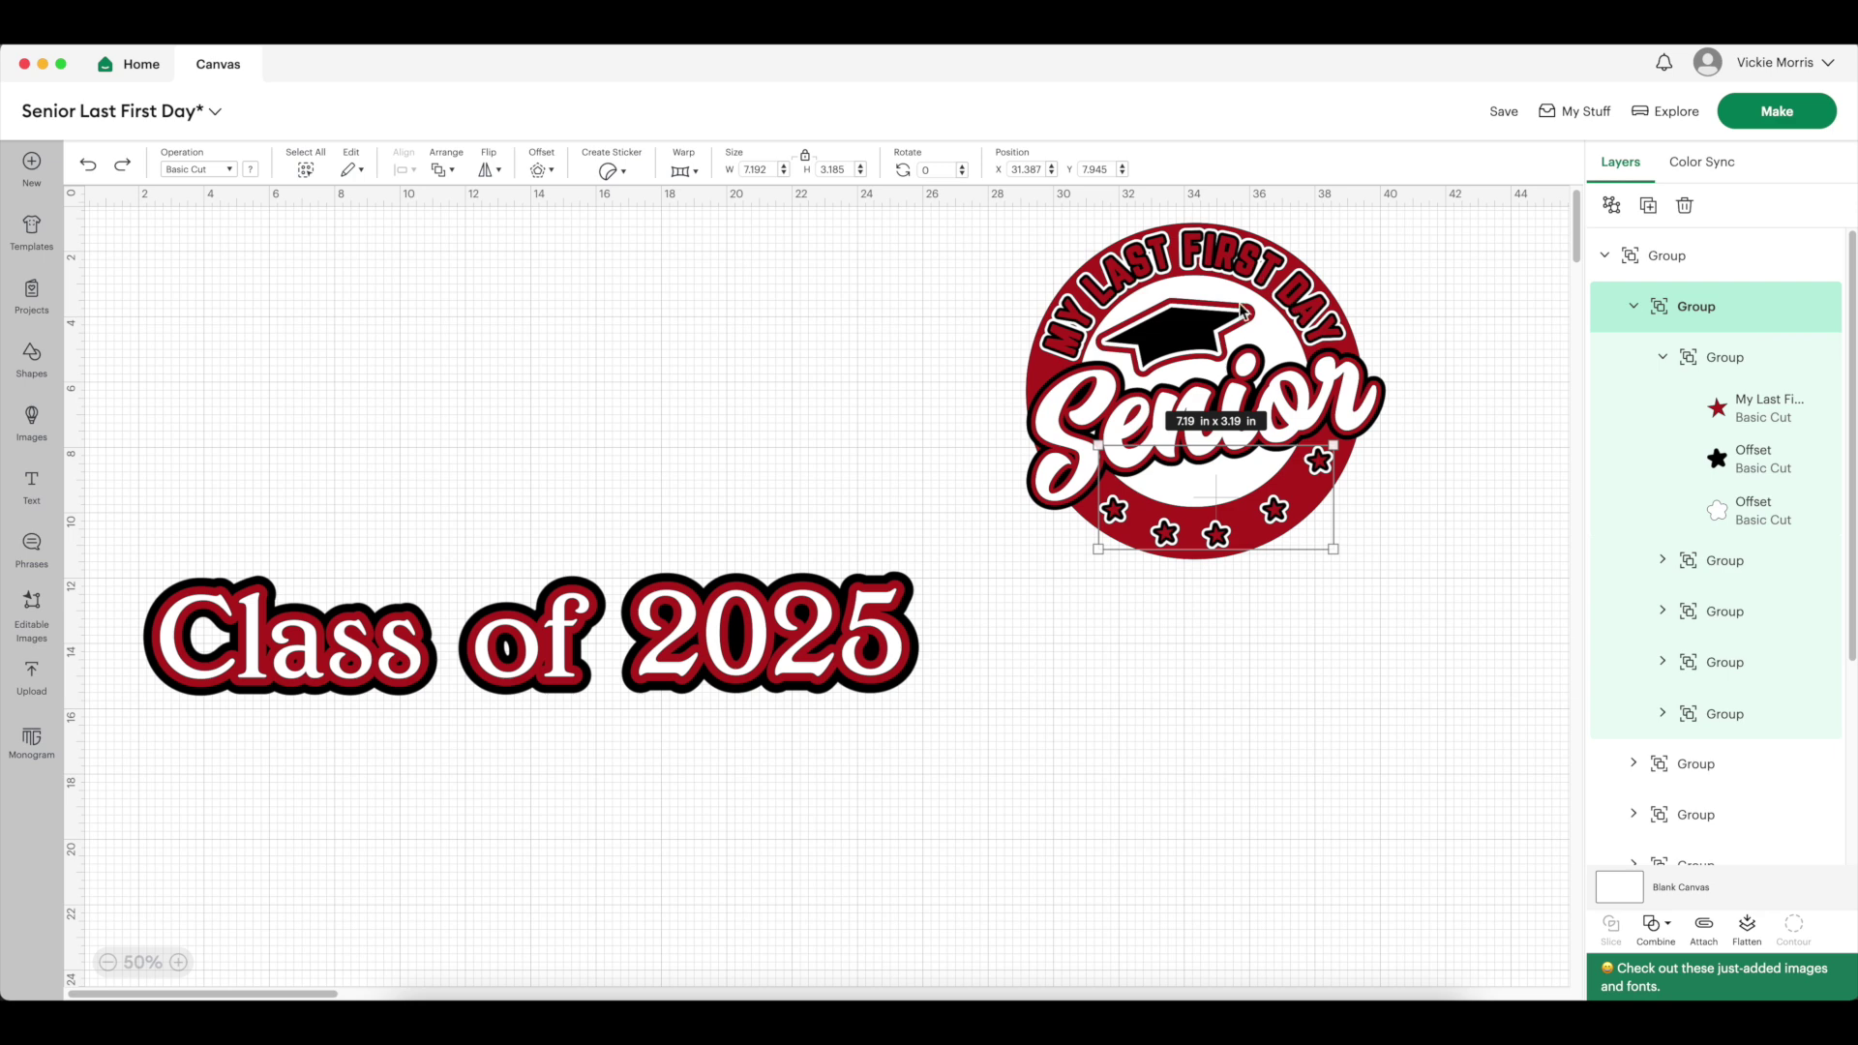
{"action": "left_click", "coordinate": [1178, 327]}
{"action": "left_click", "coordinate": [1633, 511]}
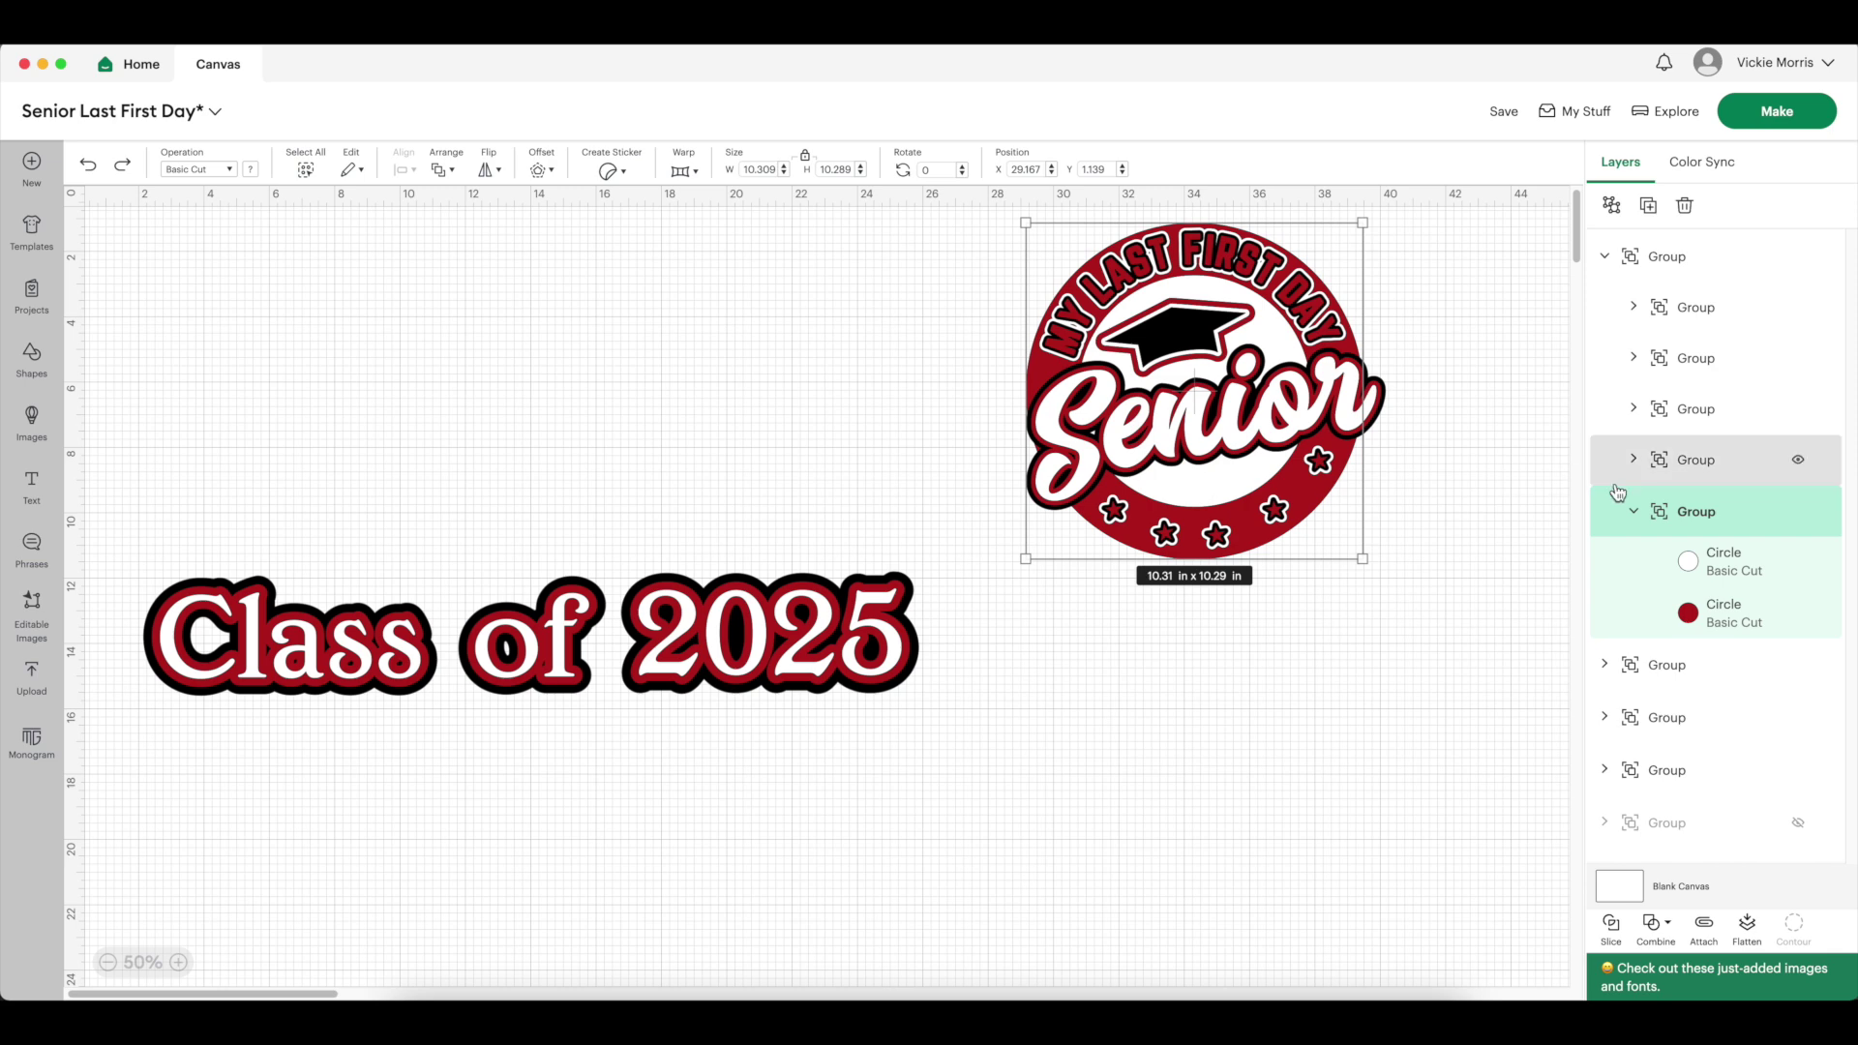
{"action": "left_click", "coordinate": [1640, 521]}
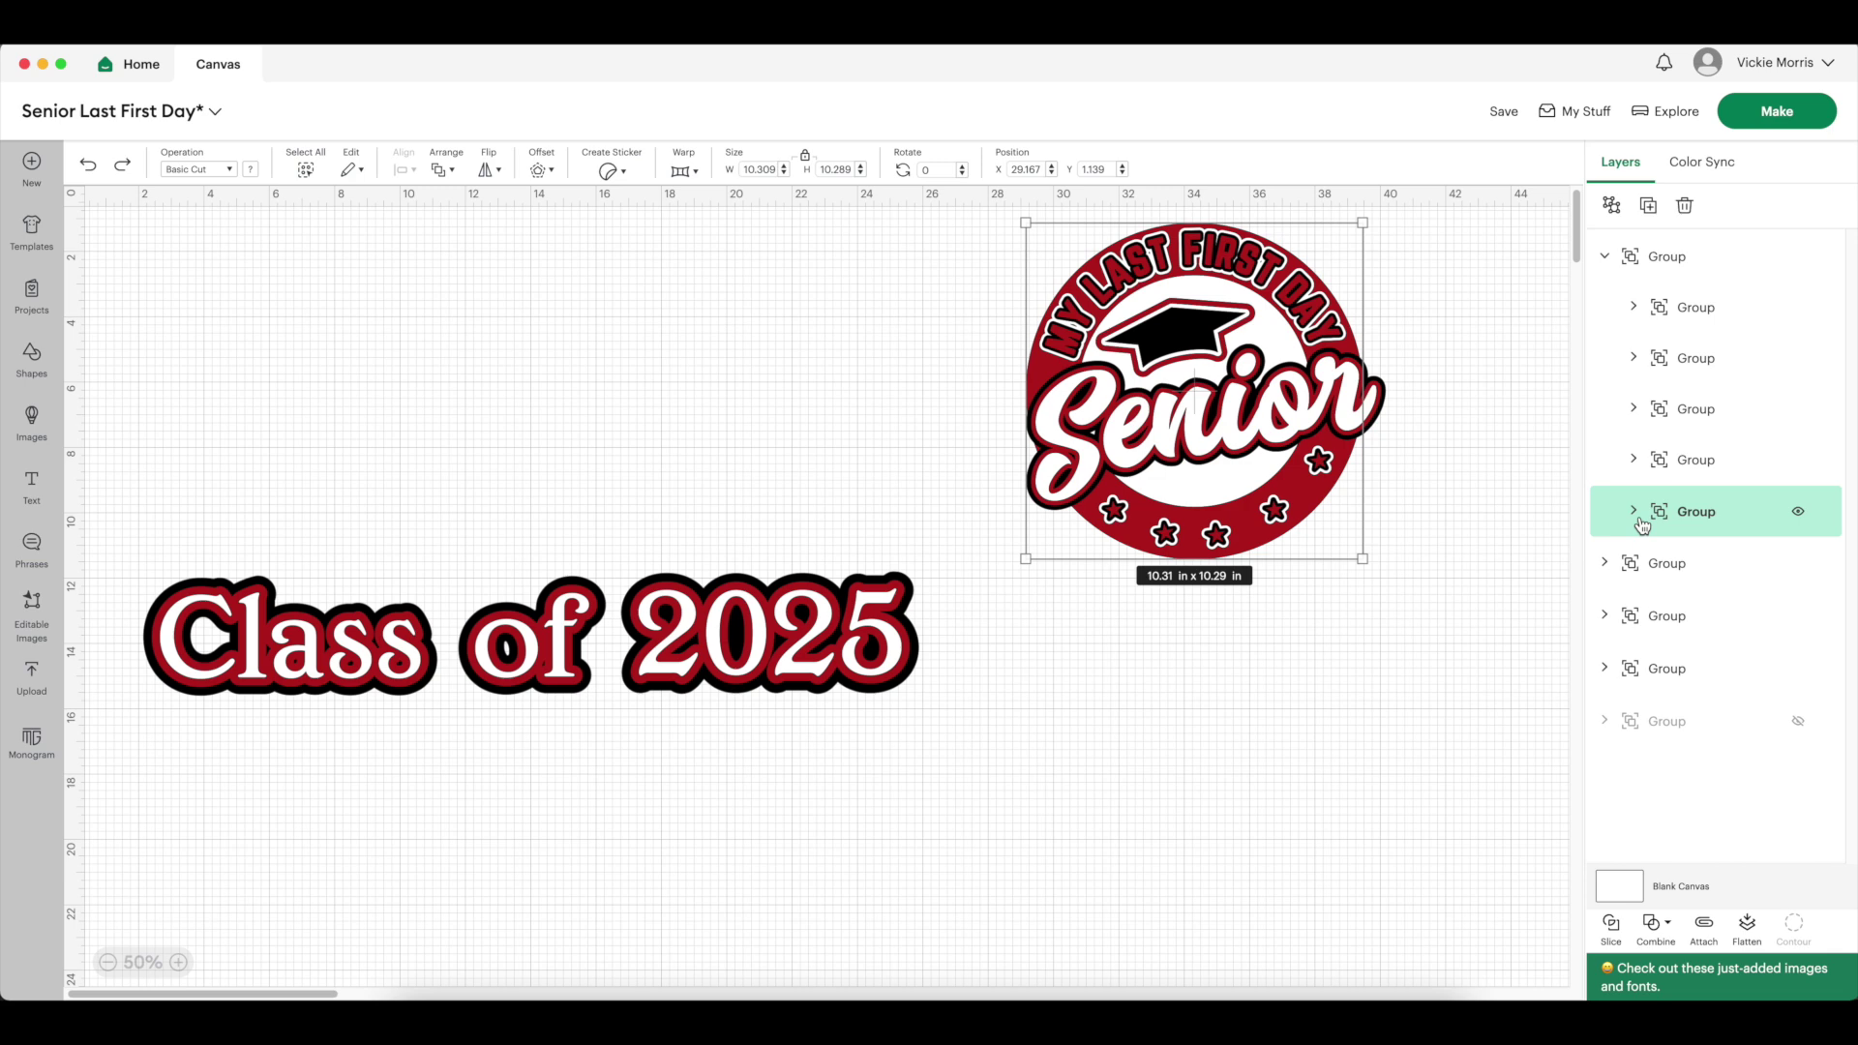
{"action": "left_click", "coordinate": [1605, 256]}
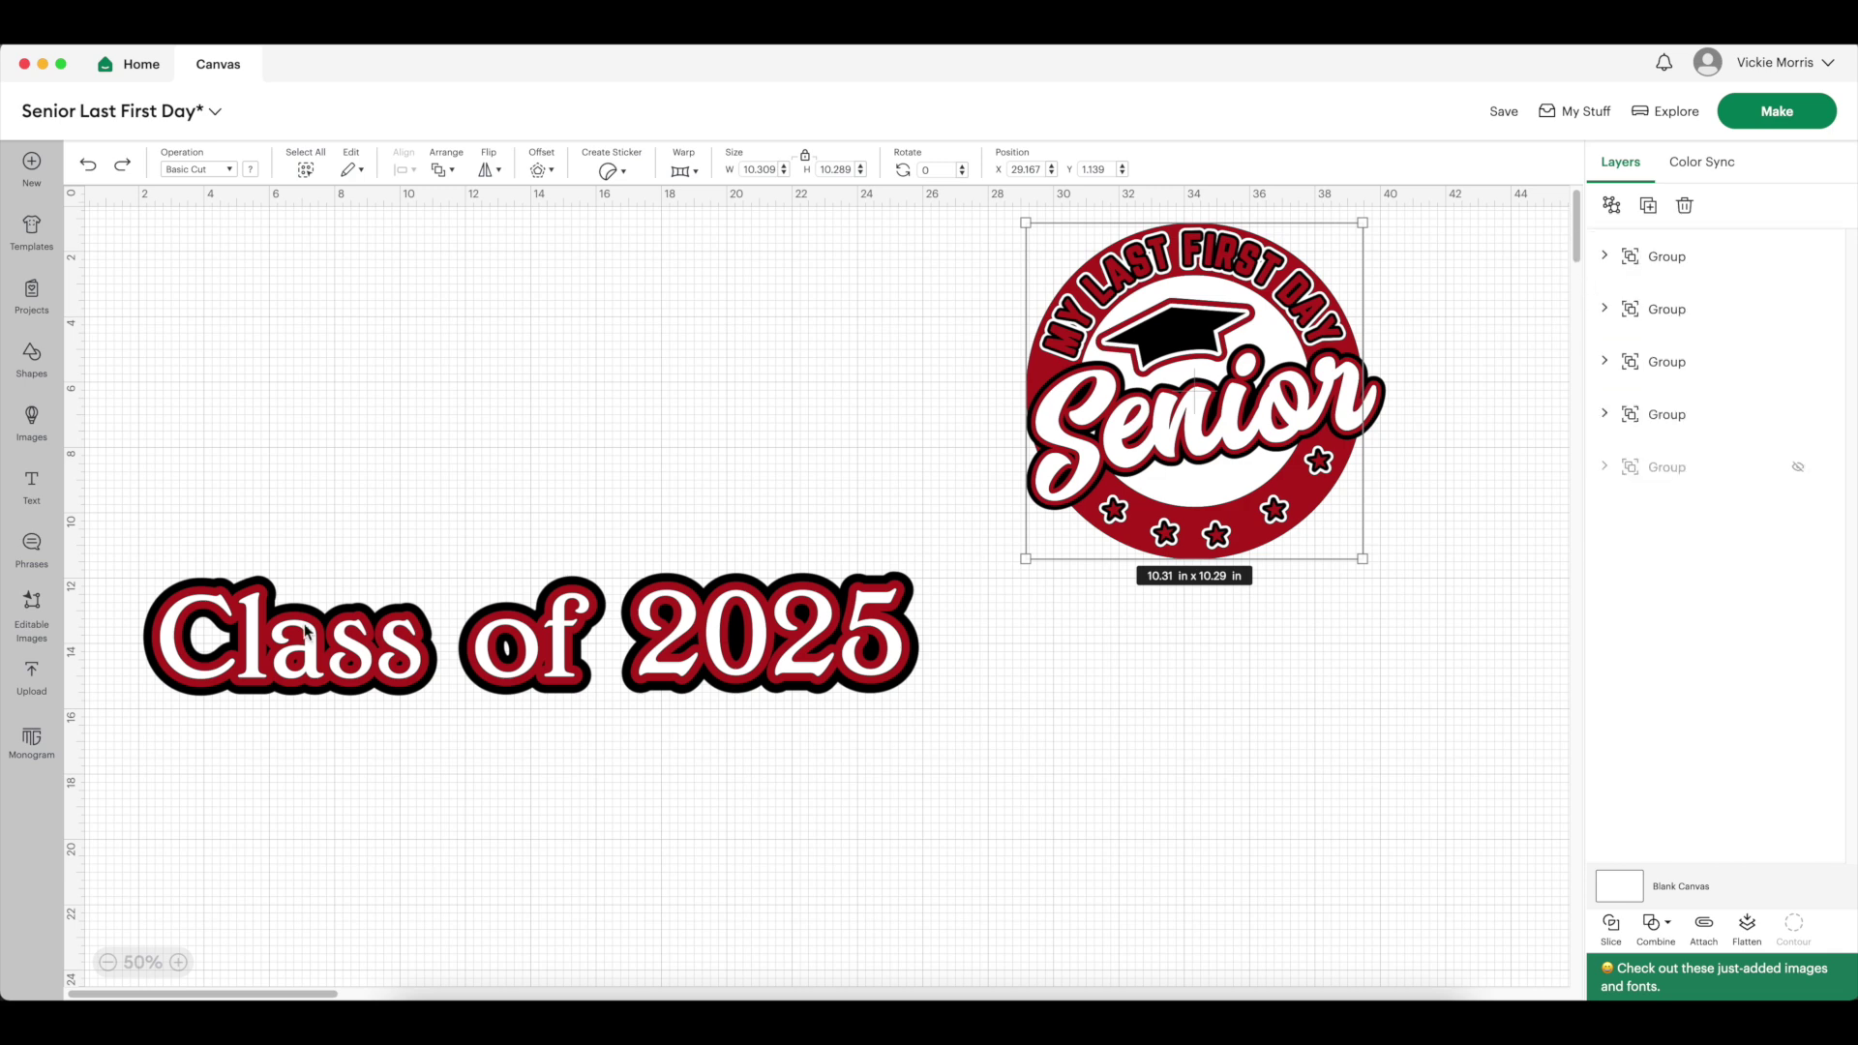
Move the three Class, of and 2025 groups together to about X 8.85, Y 15.75, below the round Senior design
{"action": "left_click_drag", "start_coordinate": [132, 569], "coordinate": [341, 667]}
{"action": "left_click_drag", "start_coordinate": [709, 738], "coordinate": [804, 742]}
{"action": "left_click_drag", "start_coordinate": [705, 666], "coordinate": [921, 793]}
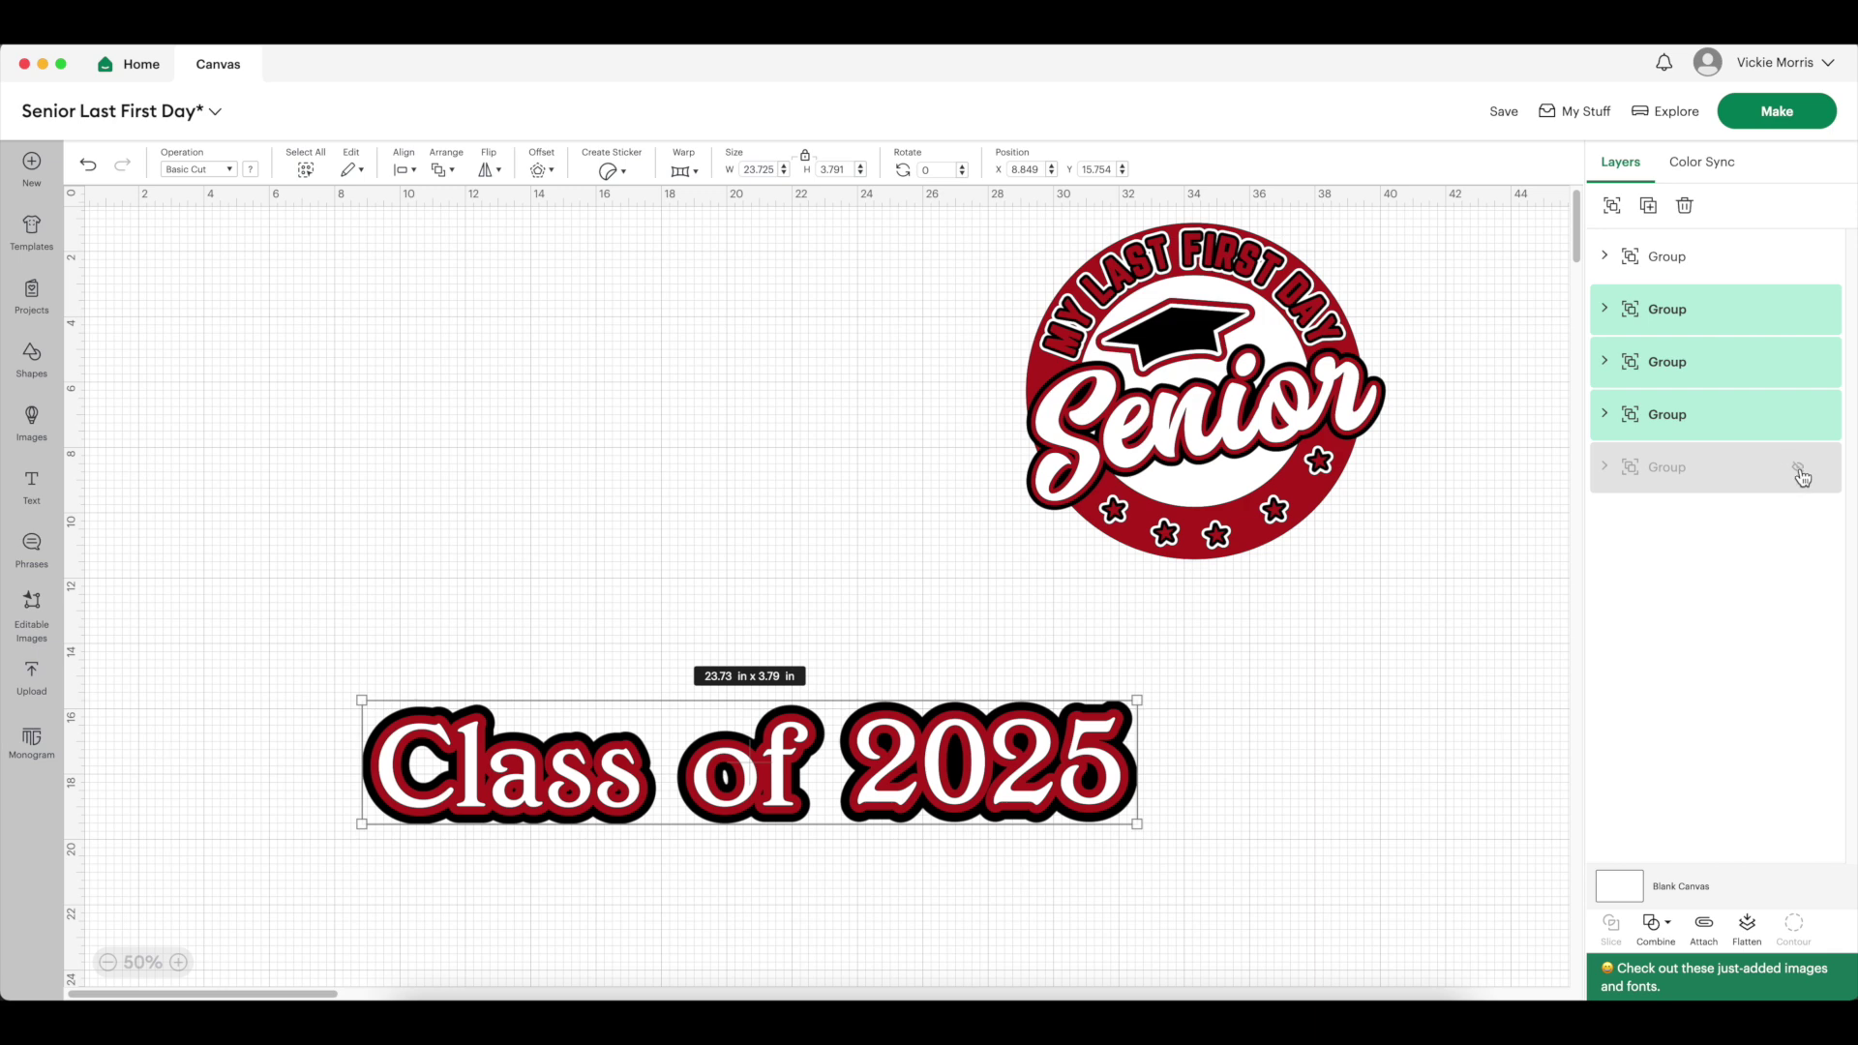
Unhide the second "Class of 2025" group and place it directly above the other version for comparison
{"action": "left_click", "coordinate": [1799, 473]}
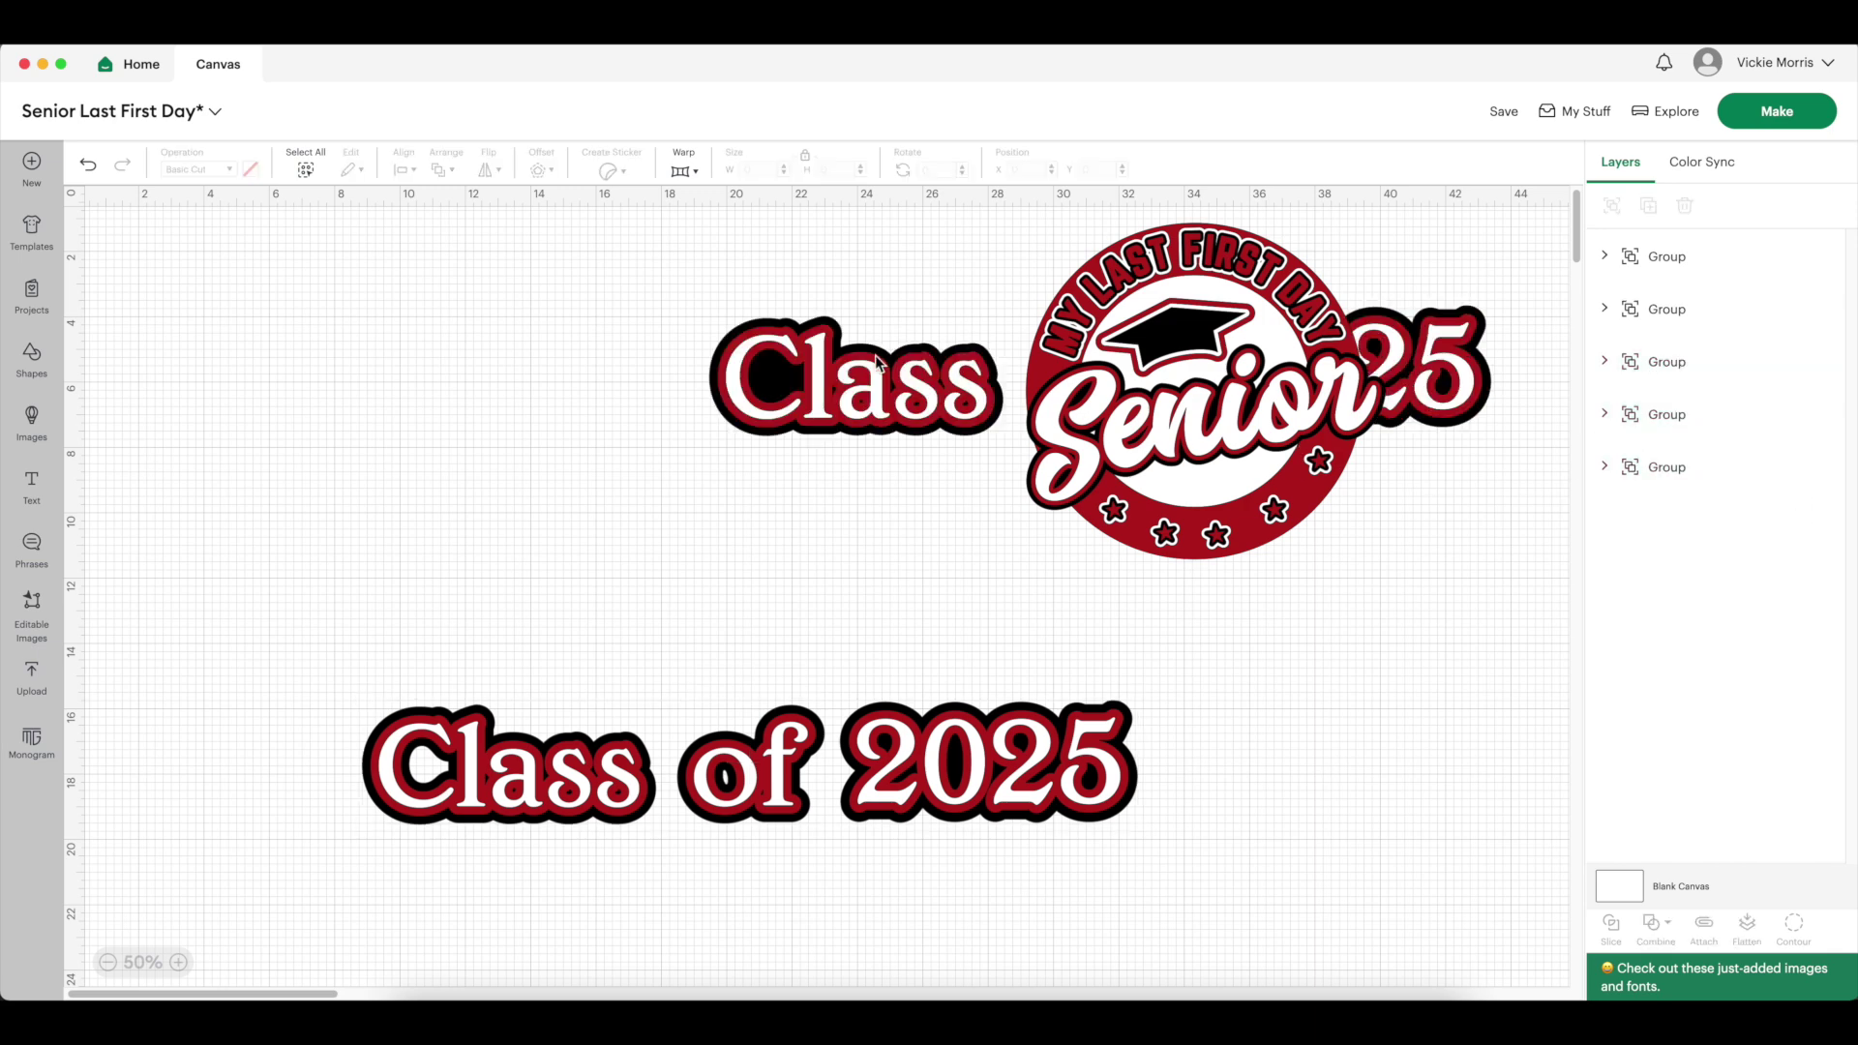
{"action": "left_click_drag", "start_coordinate": [883, 363], "coordinate": [383, 640]}
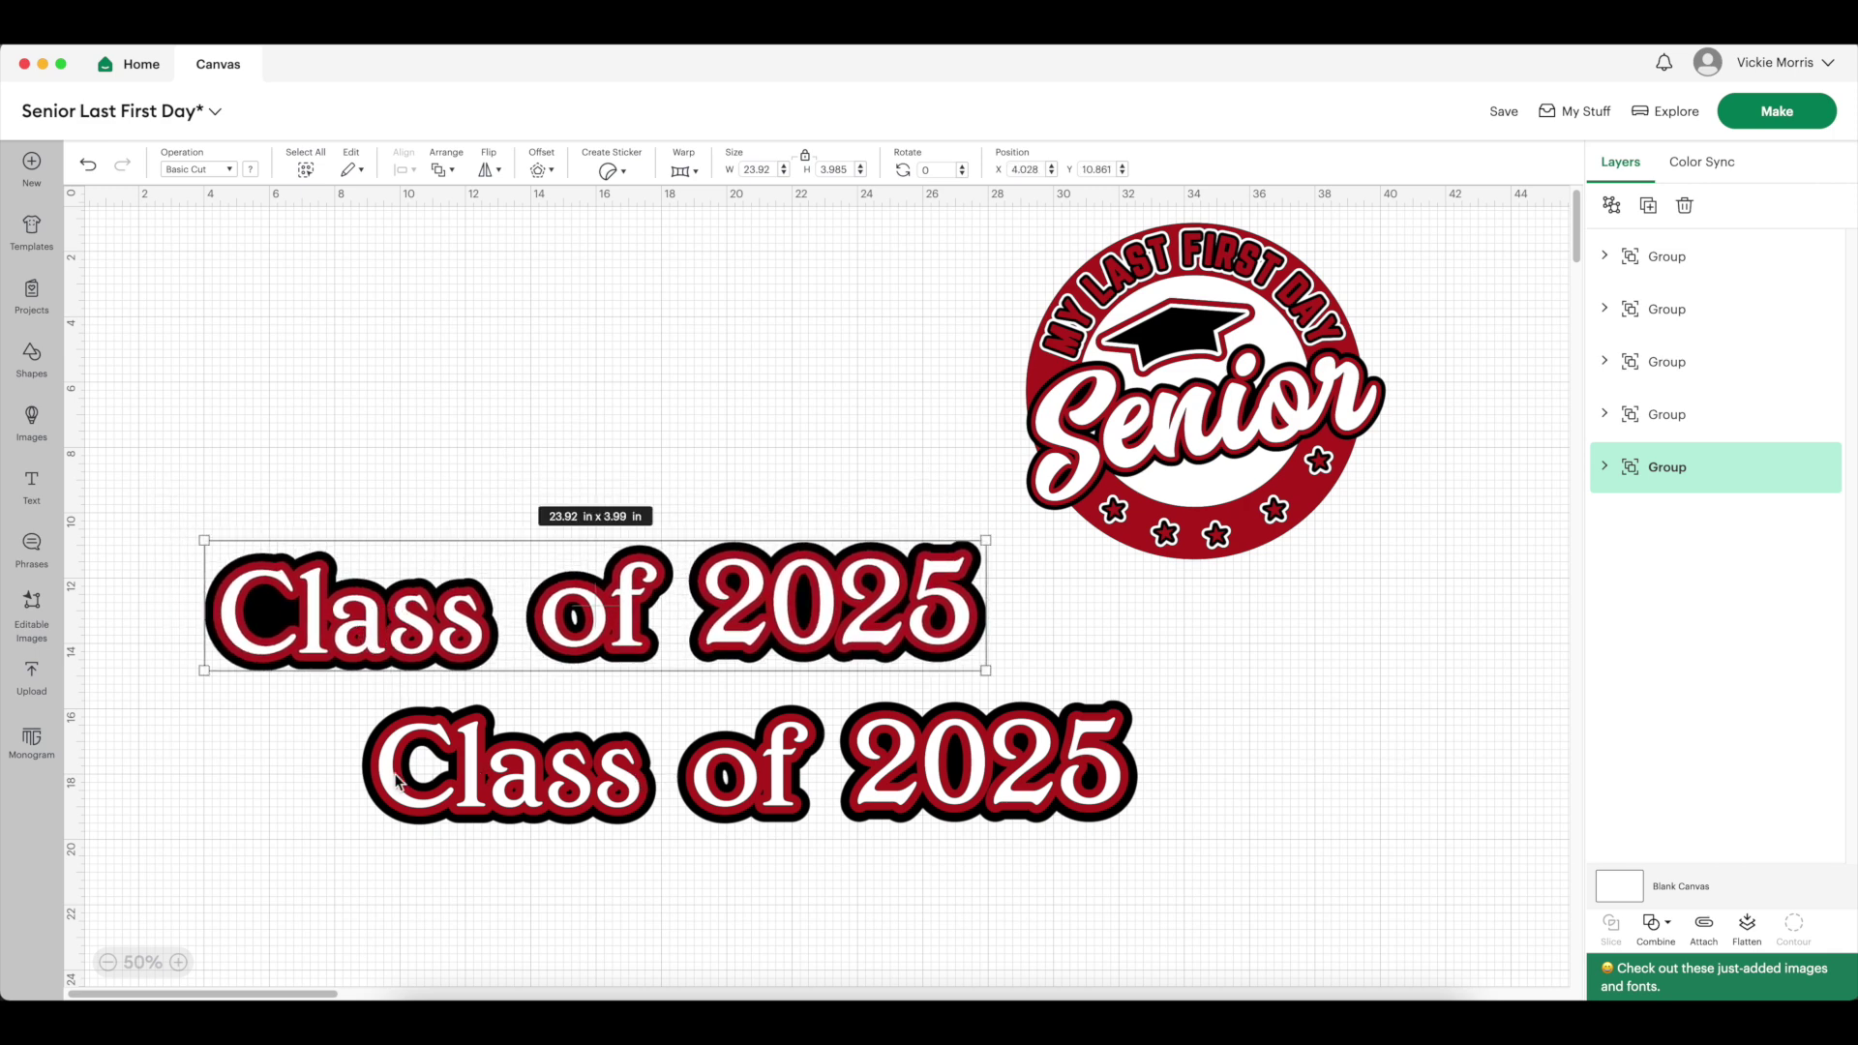
{"action": "left_click", "coordinate": [732, 844]}
{"action": "left_click", "coordinate": [774, 816]}
{"action": "left_click", "coordinate": [587, 816]}
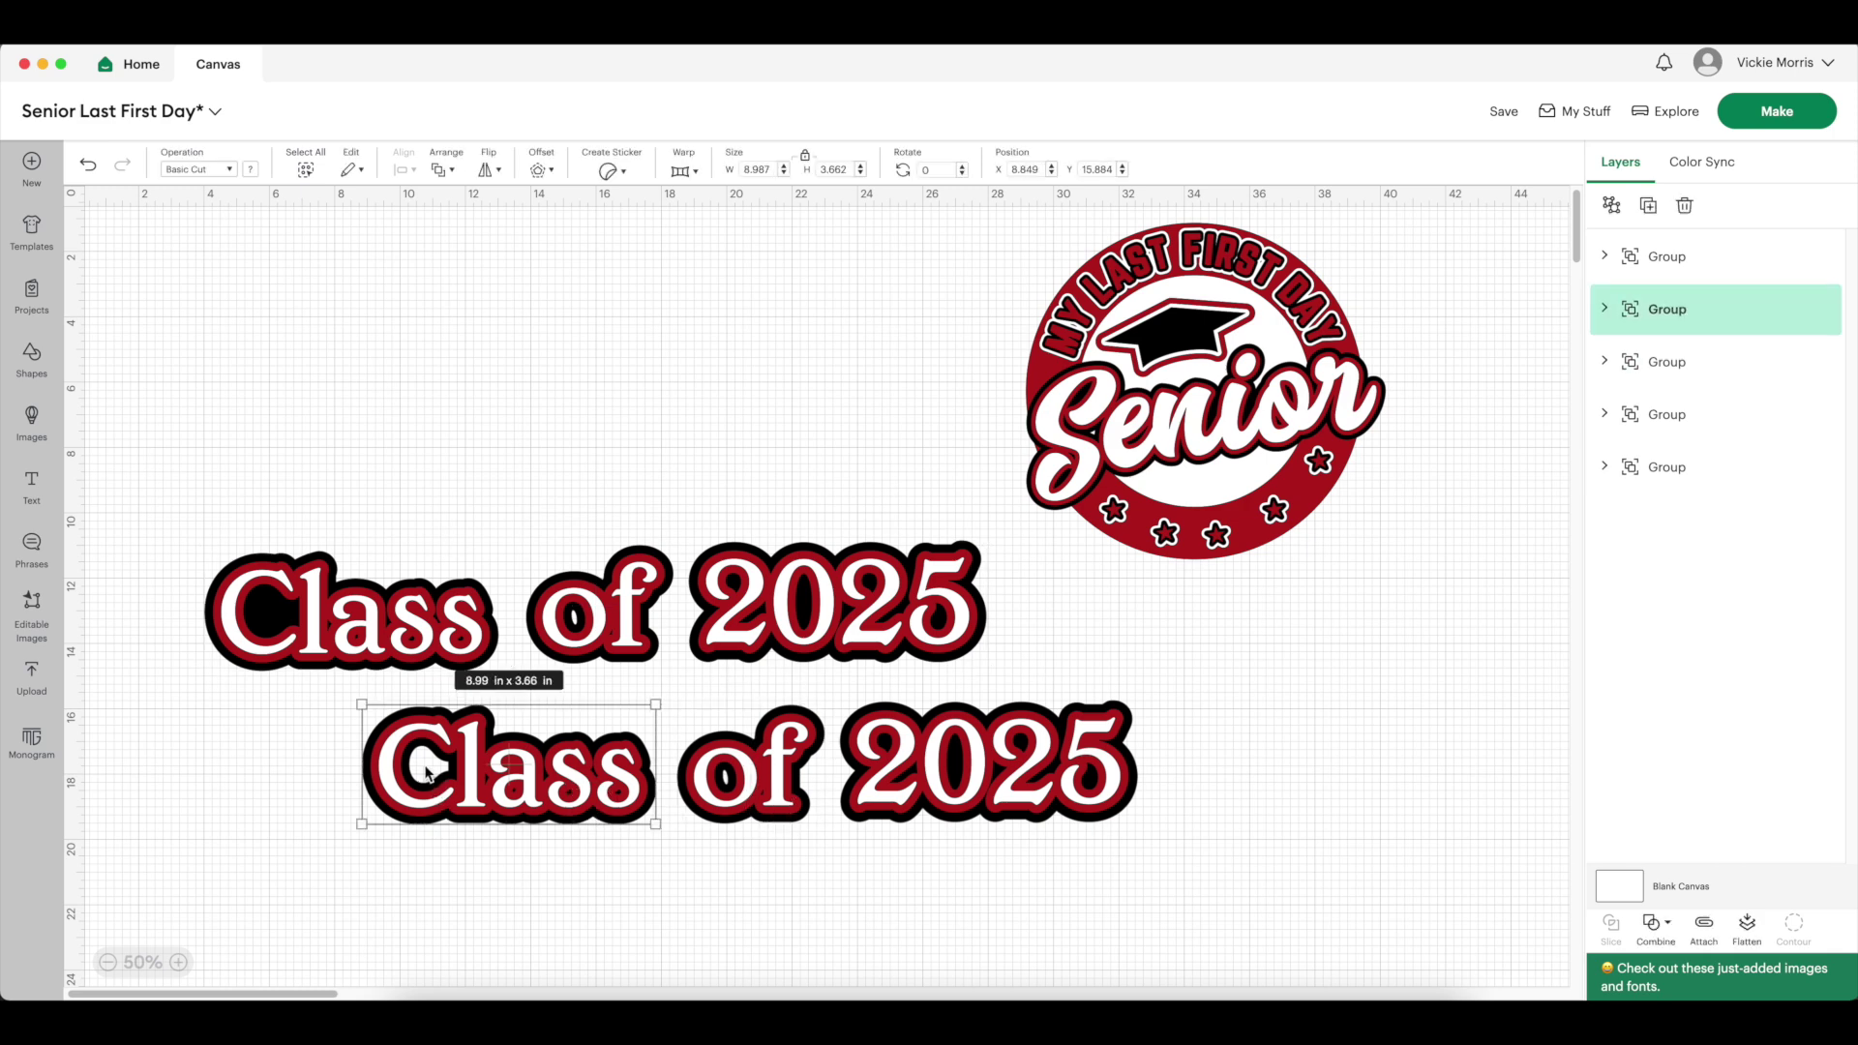
{"action": "left_click_drag", "start_coordinate": [546, 616], "coordinate": [698, 646]}
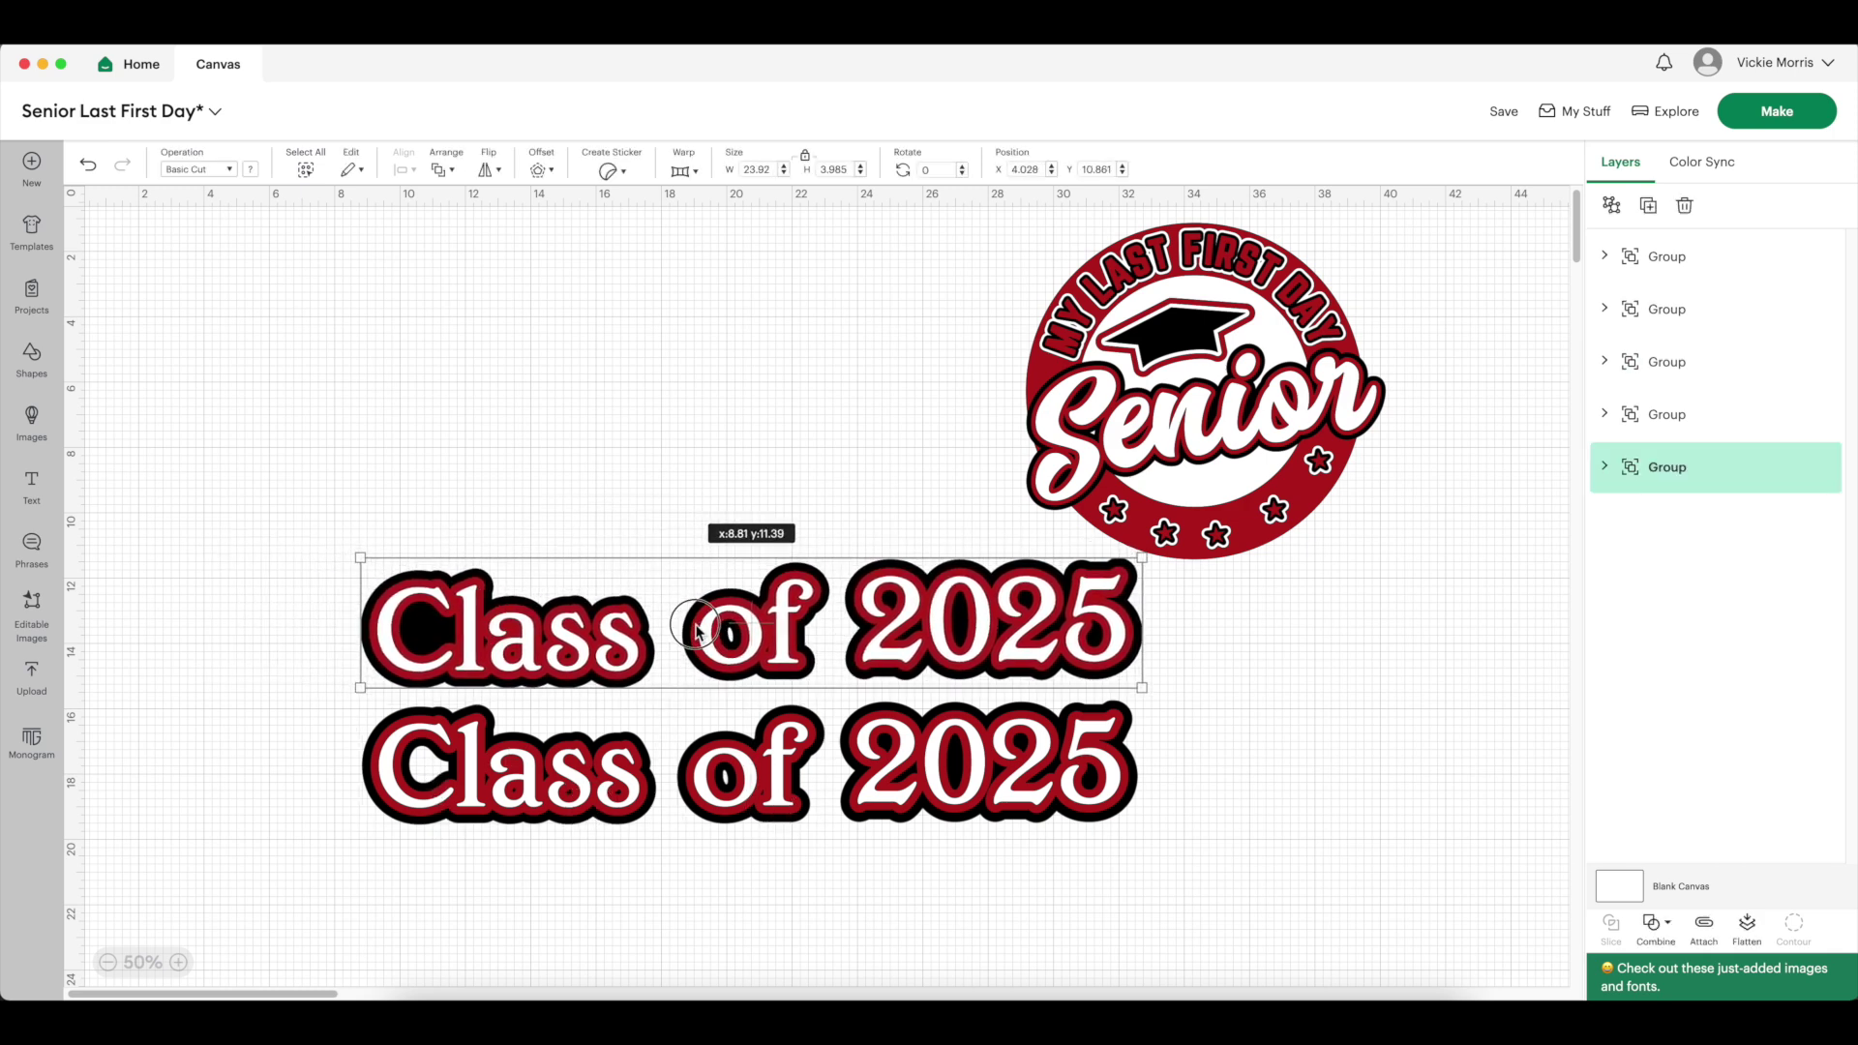
{"action": "left_click", "coordinate": [401, 641]}
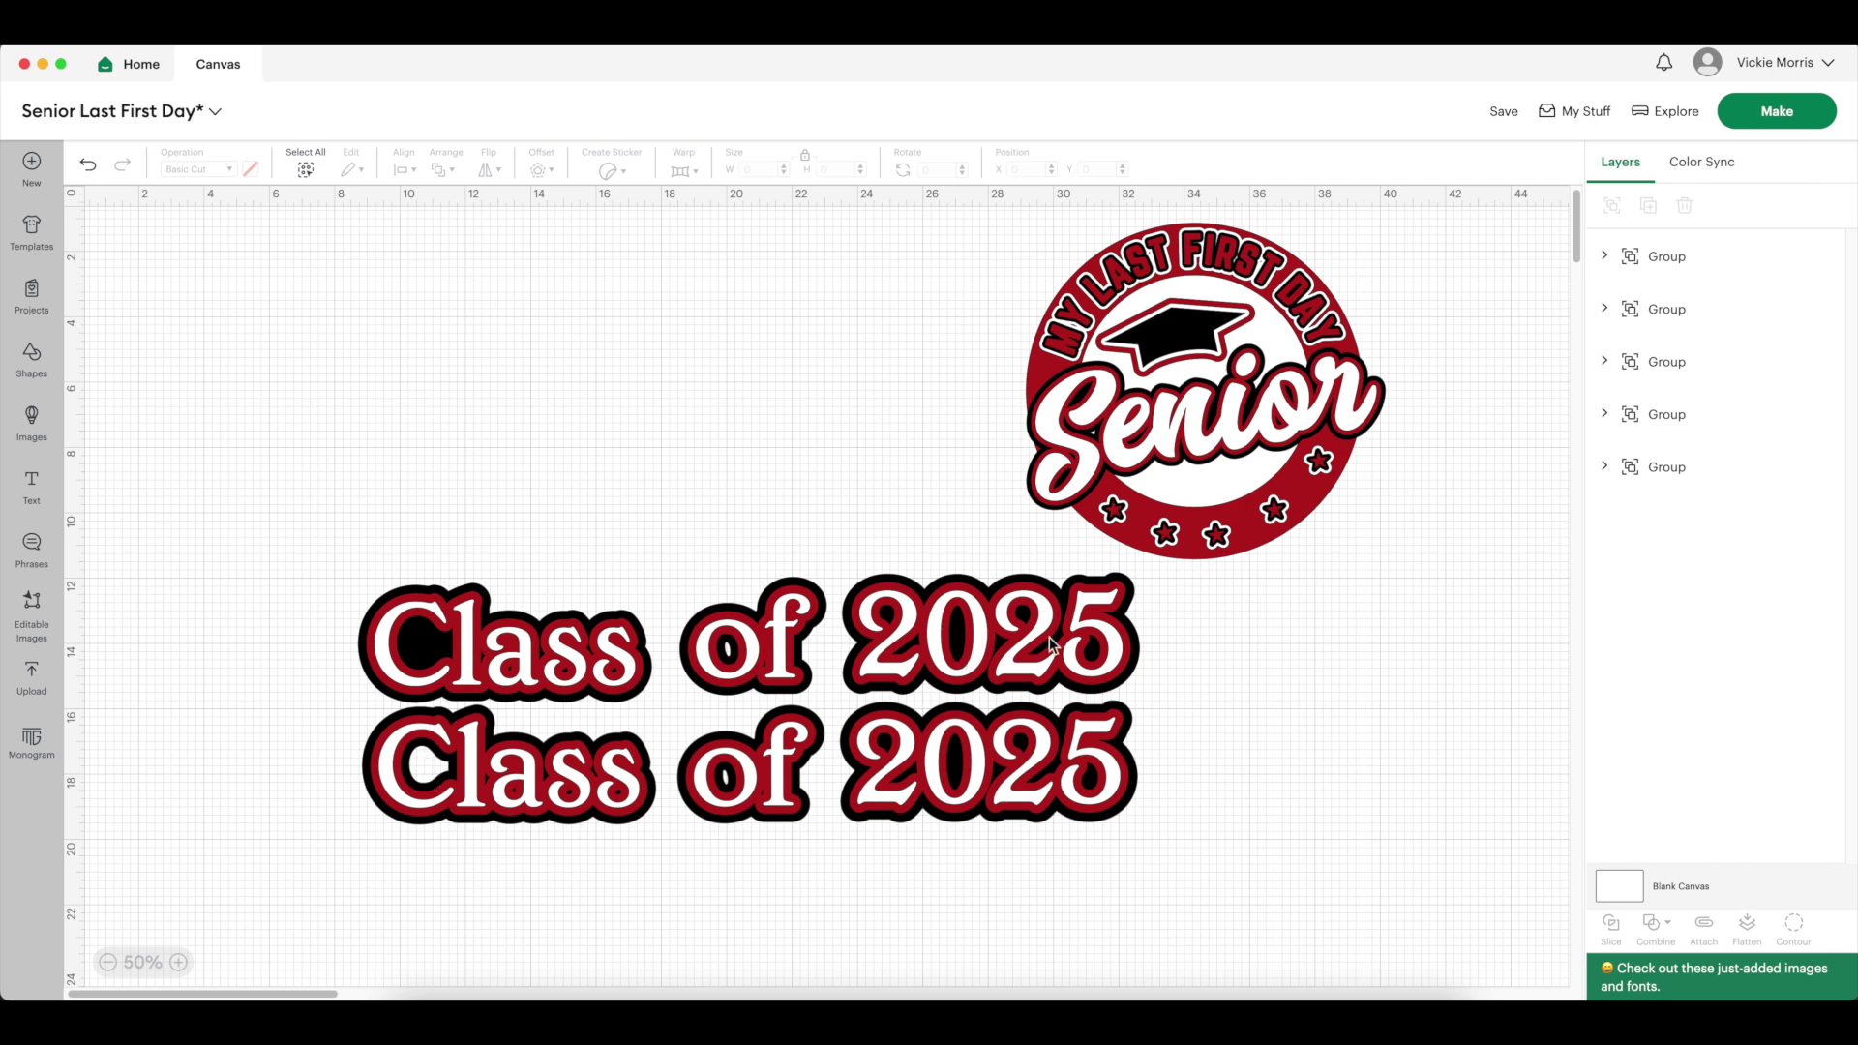
Move the black offset of the lower "2025" aside to inspect its shape, and undo the move
{"action": "left_click", "coordinate": [971, 642]}
{"action": "left_click", "coordinate": [1060, 769]}
{"action": "left_click_drag", "start_coordinate": [1071, 769], "coordinate": [1390, 769]}
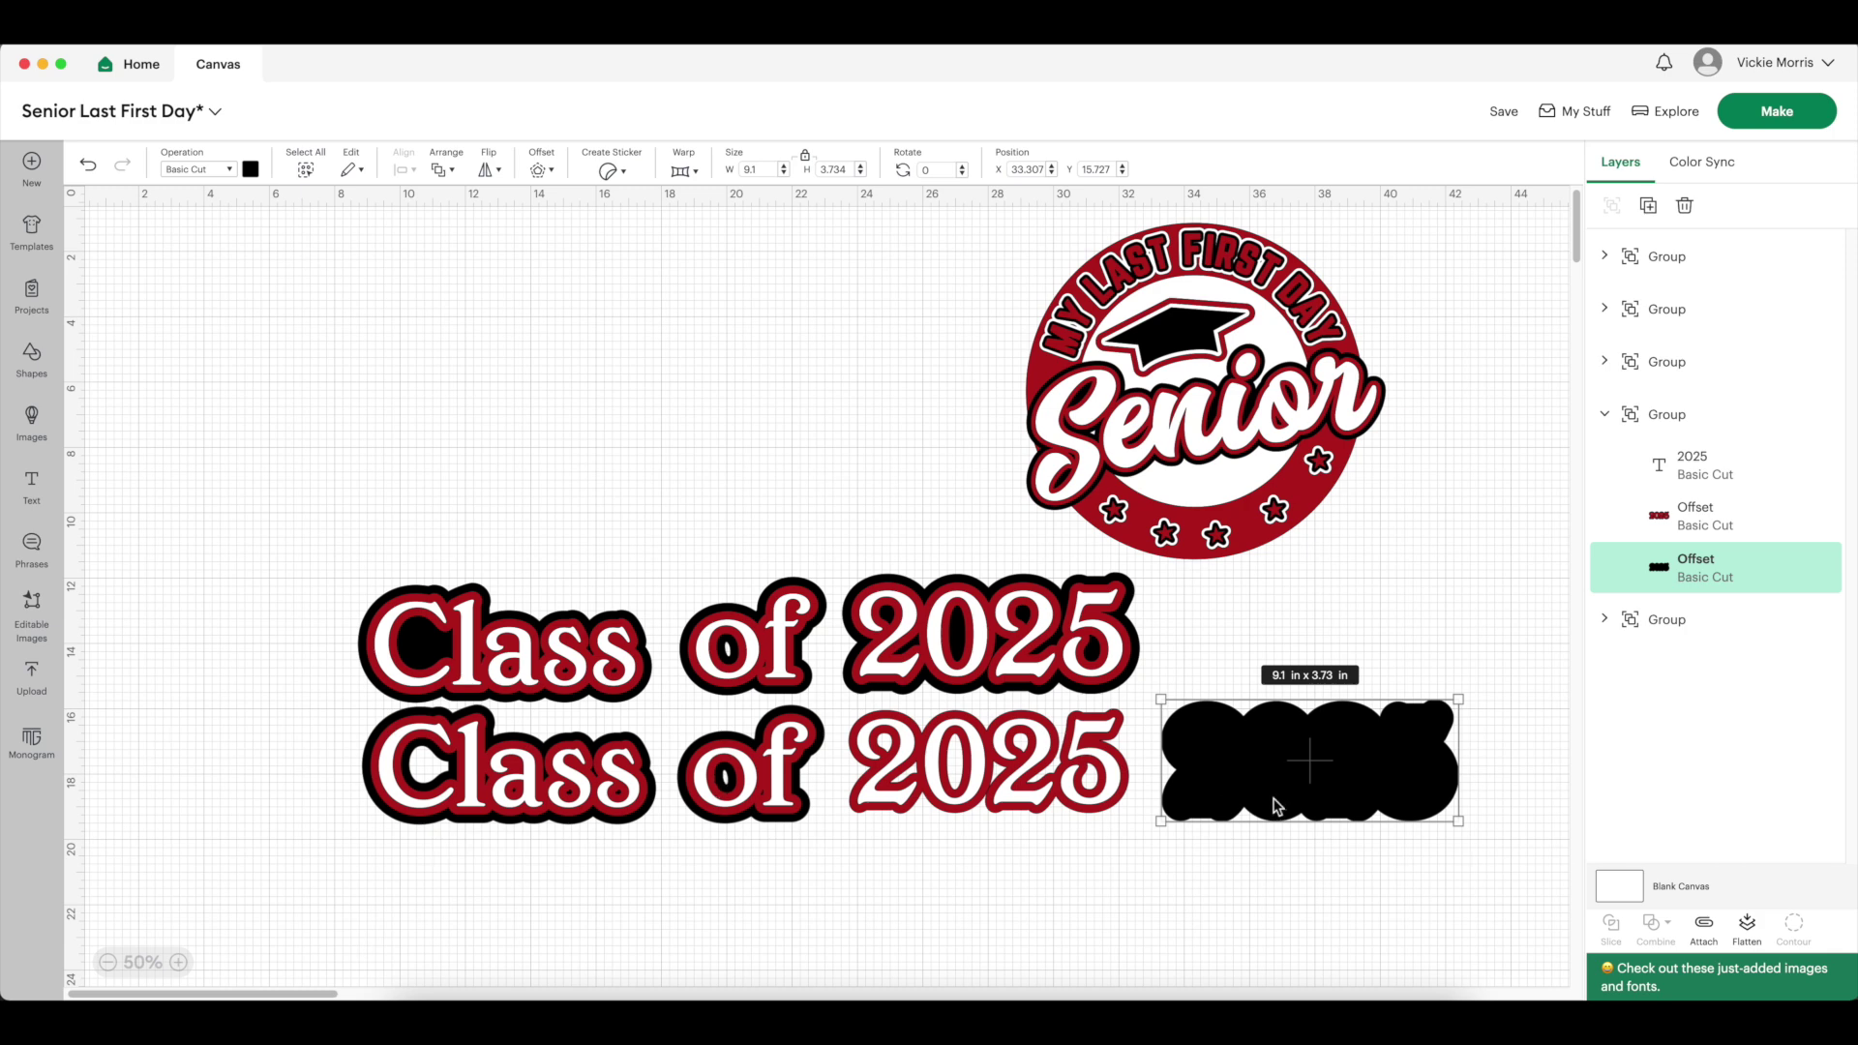
{"action": "left_click", "coordinate": [88, 166]}
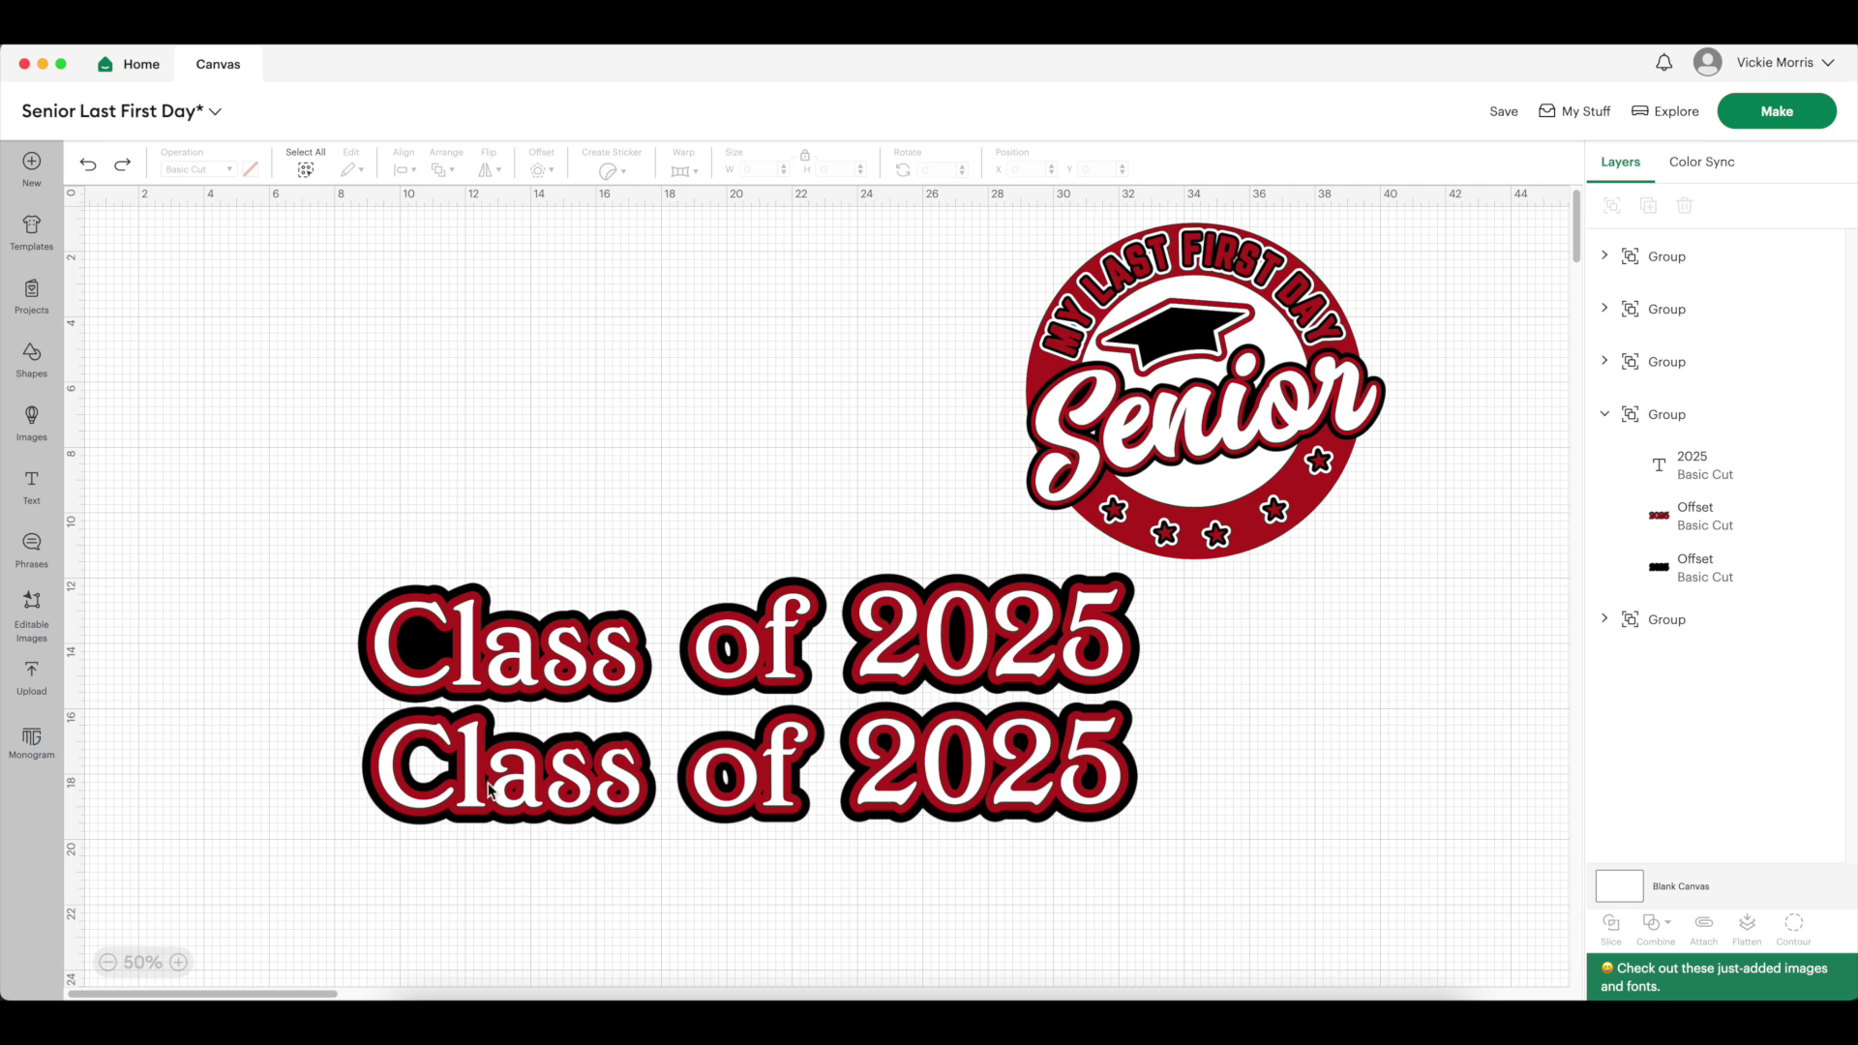
Move the black offset layer of the lower "of" to the empty area beside "2025", at about X 35.08, Y 16.2
{"action": "left_click", "coordinate": [752, 798]}
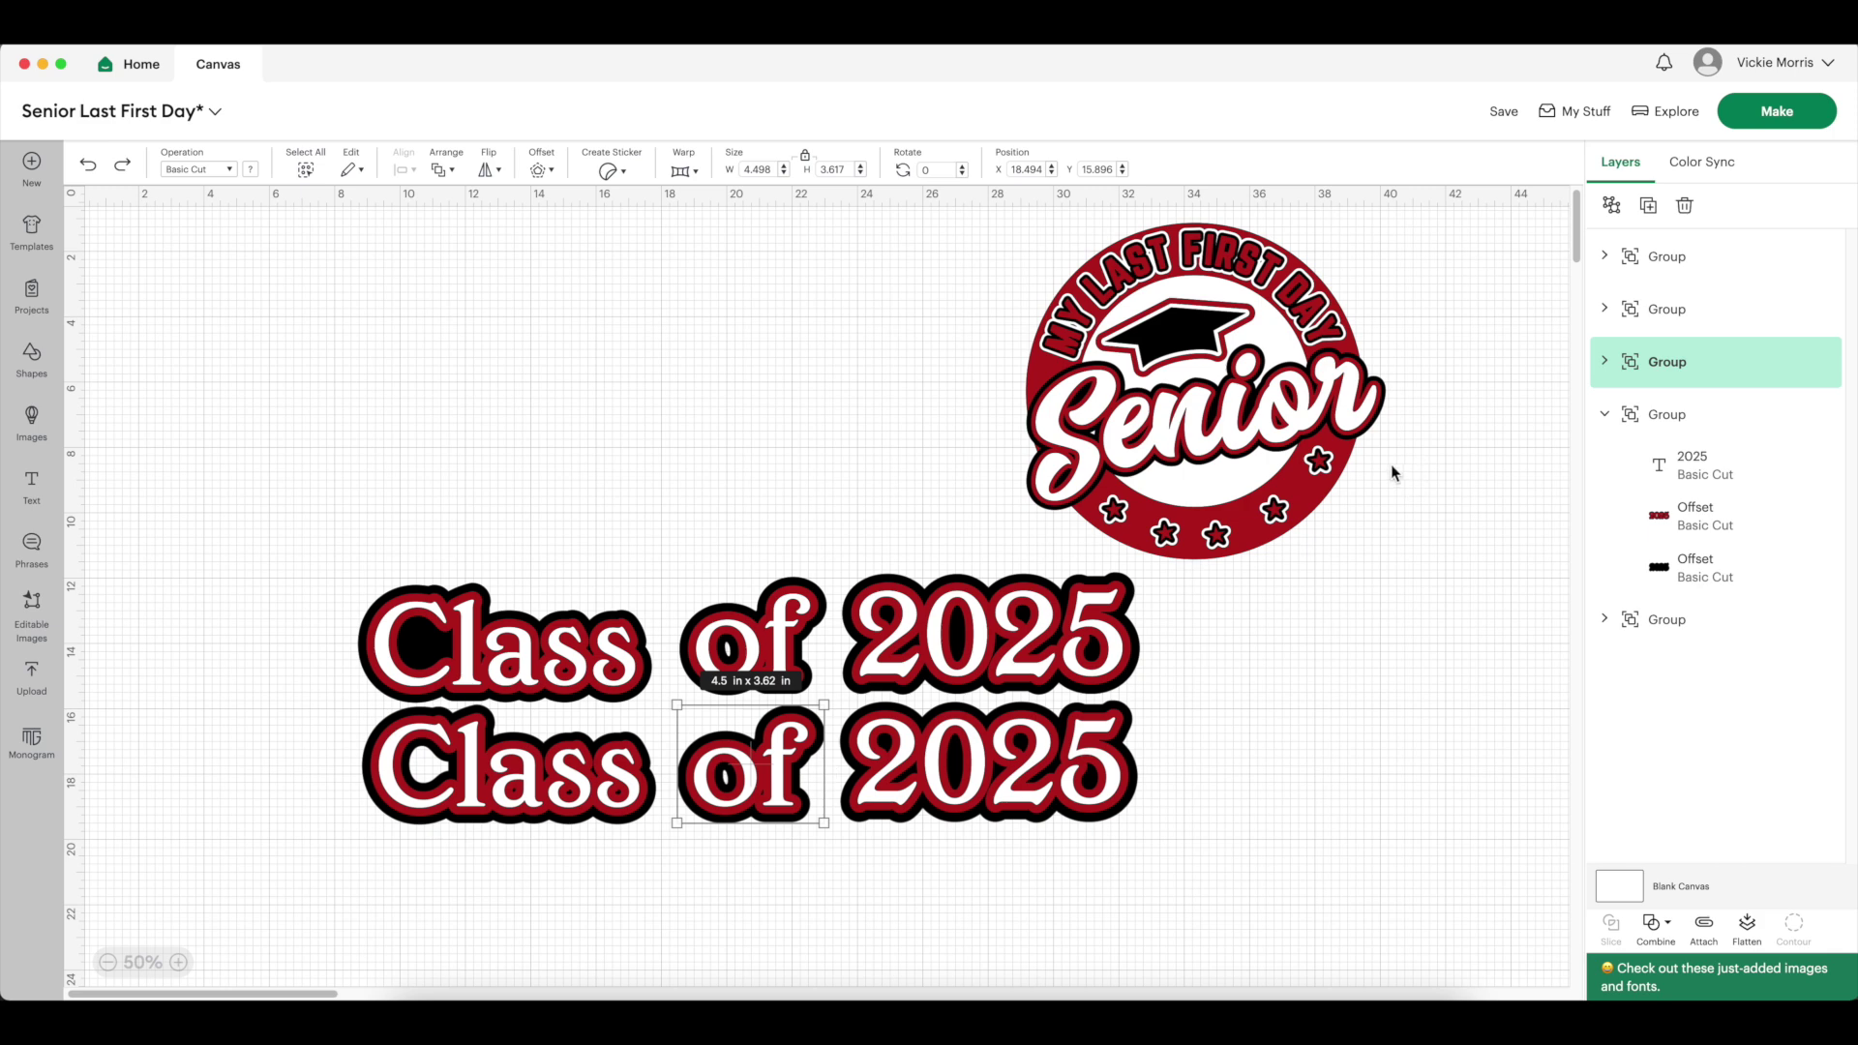
{"action": "left_click", "coordinate": [1606, 414]}
{"action": "left_click", "coordinate": [1606, 368]}
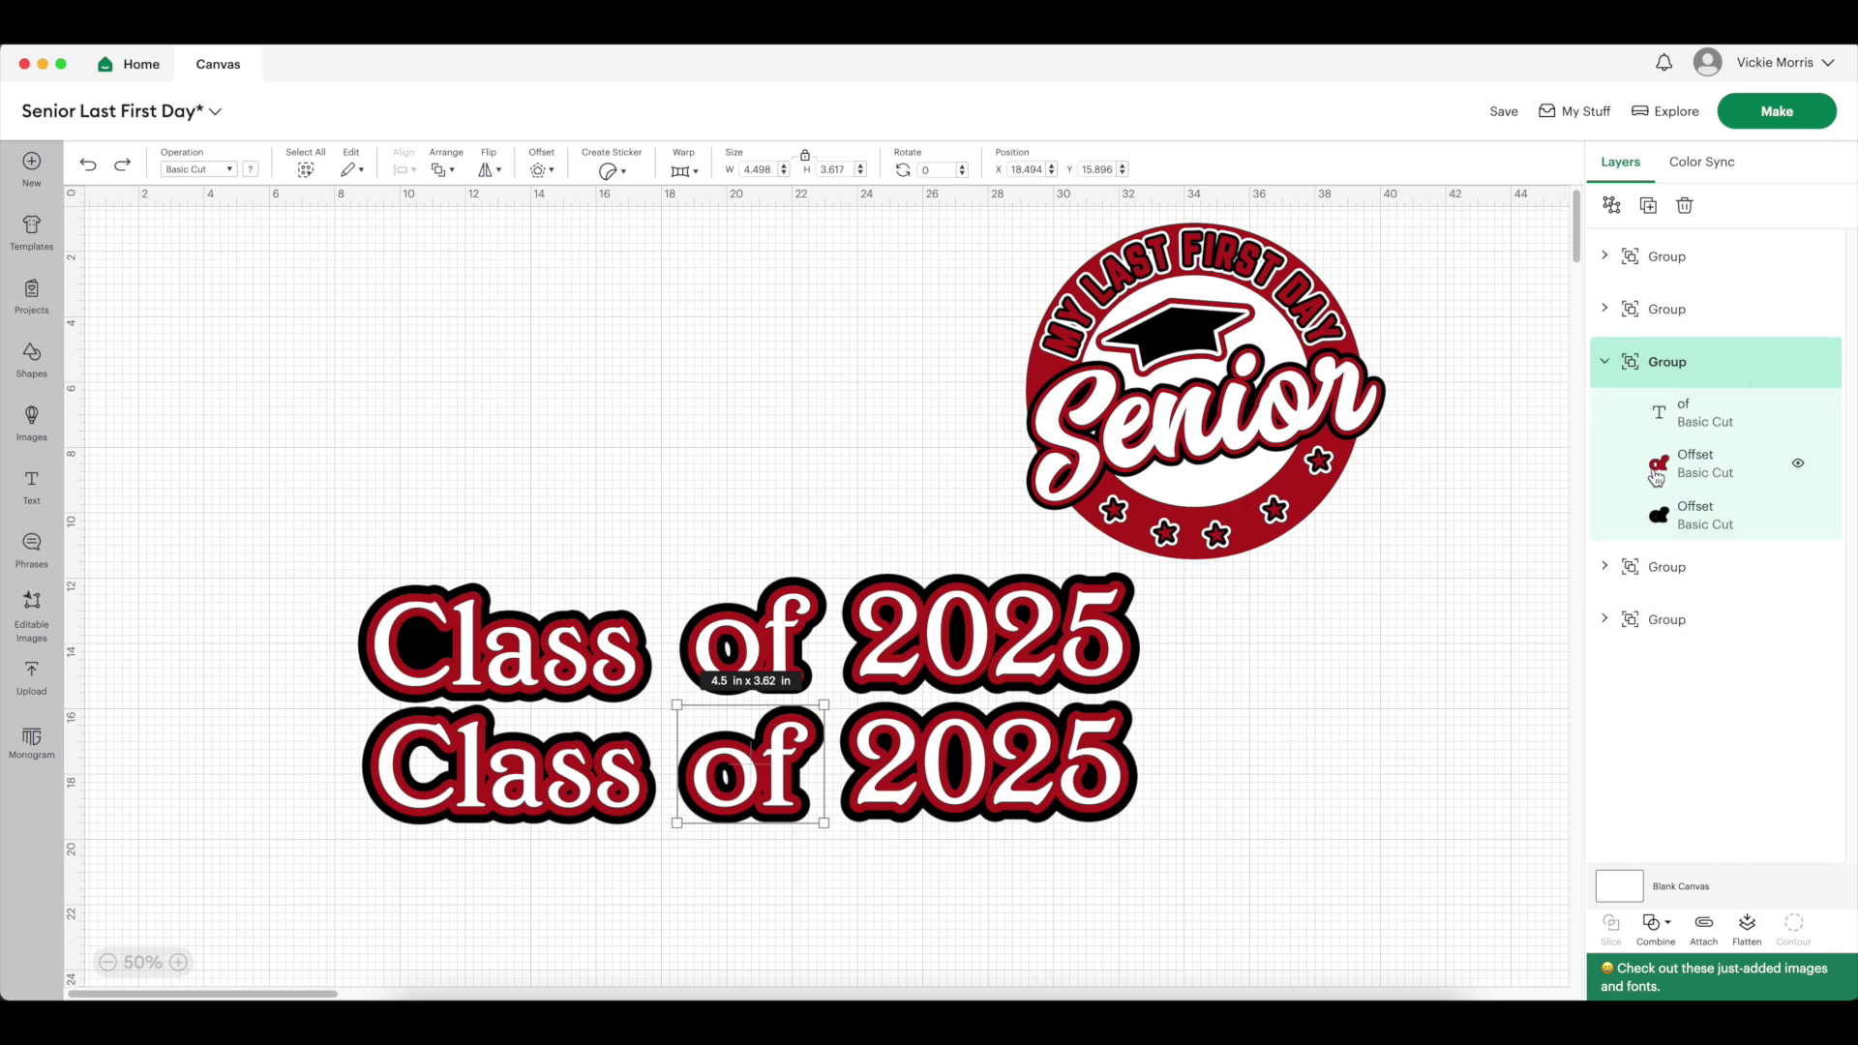
{"action": "left_click", "coordinate": [1705, 524]}
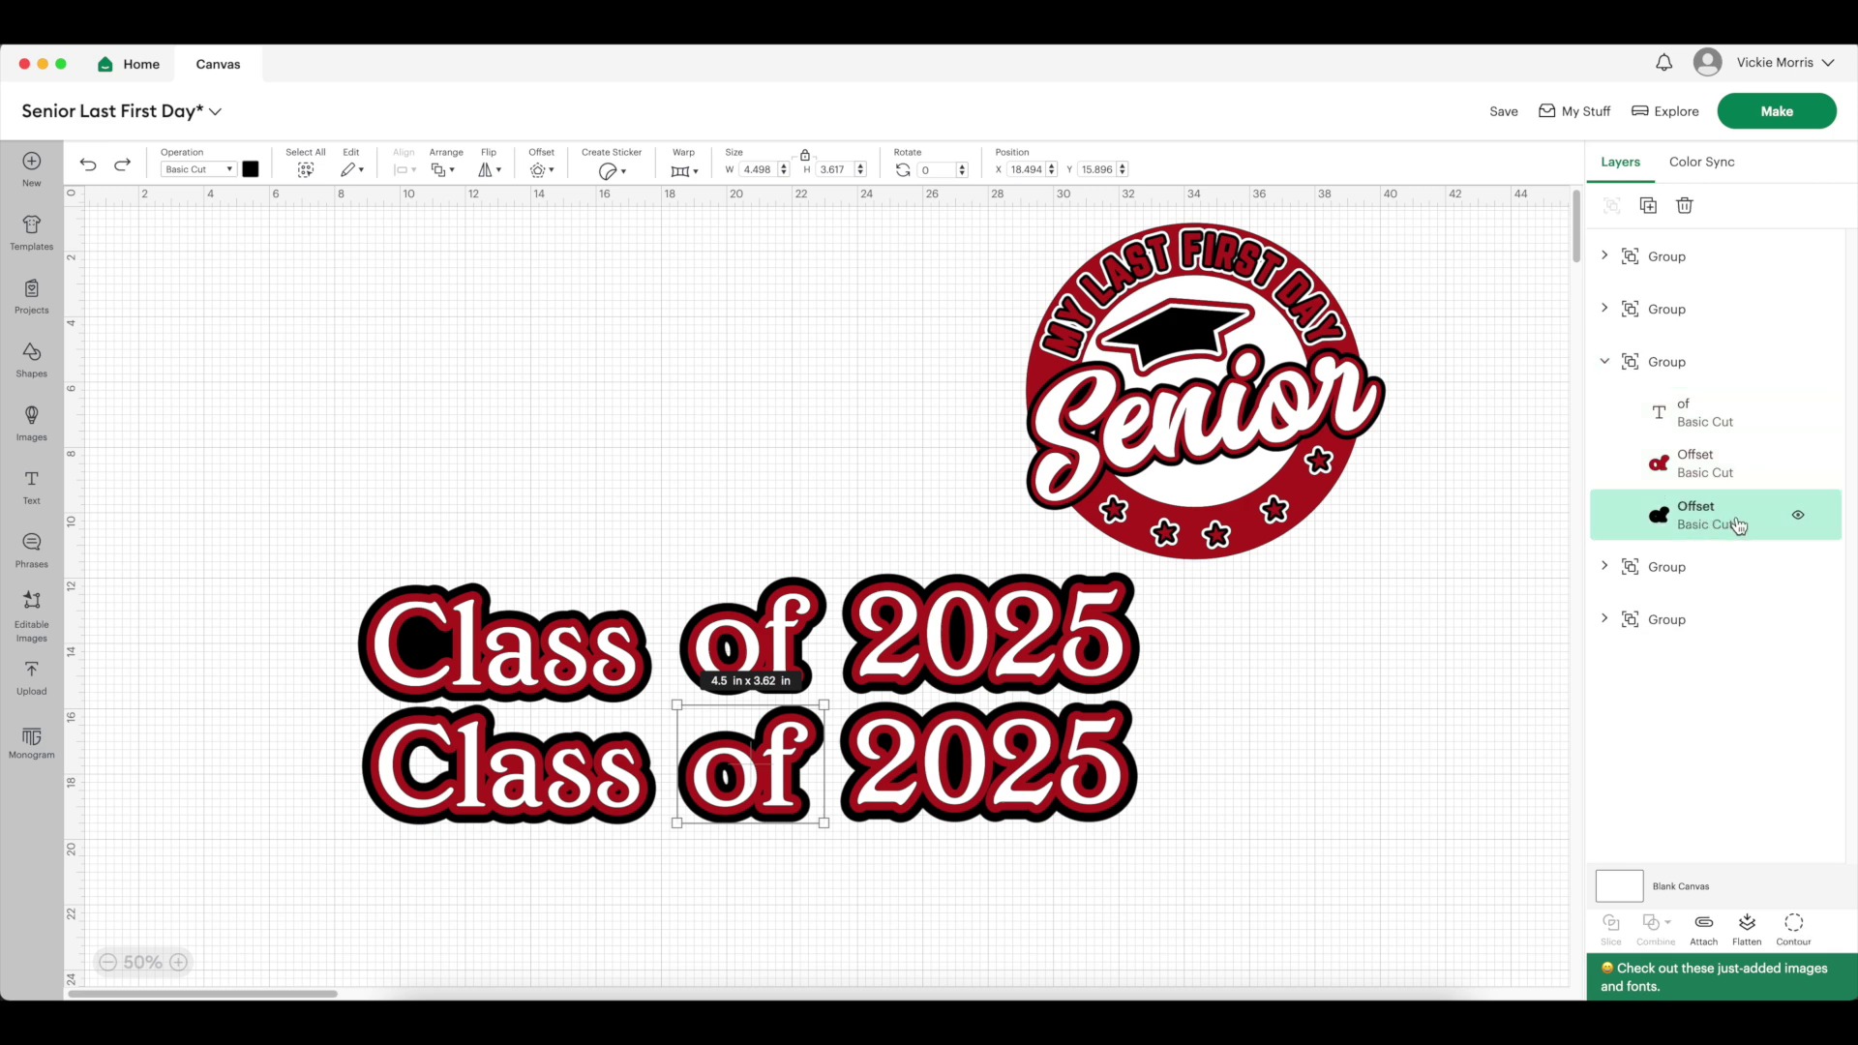
{"action": "left_click_drag", "start_coordinate": [777, 787], "coordinate": [1320, 796]}
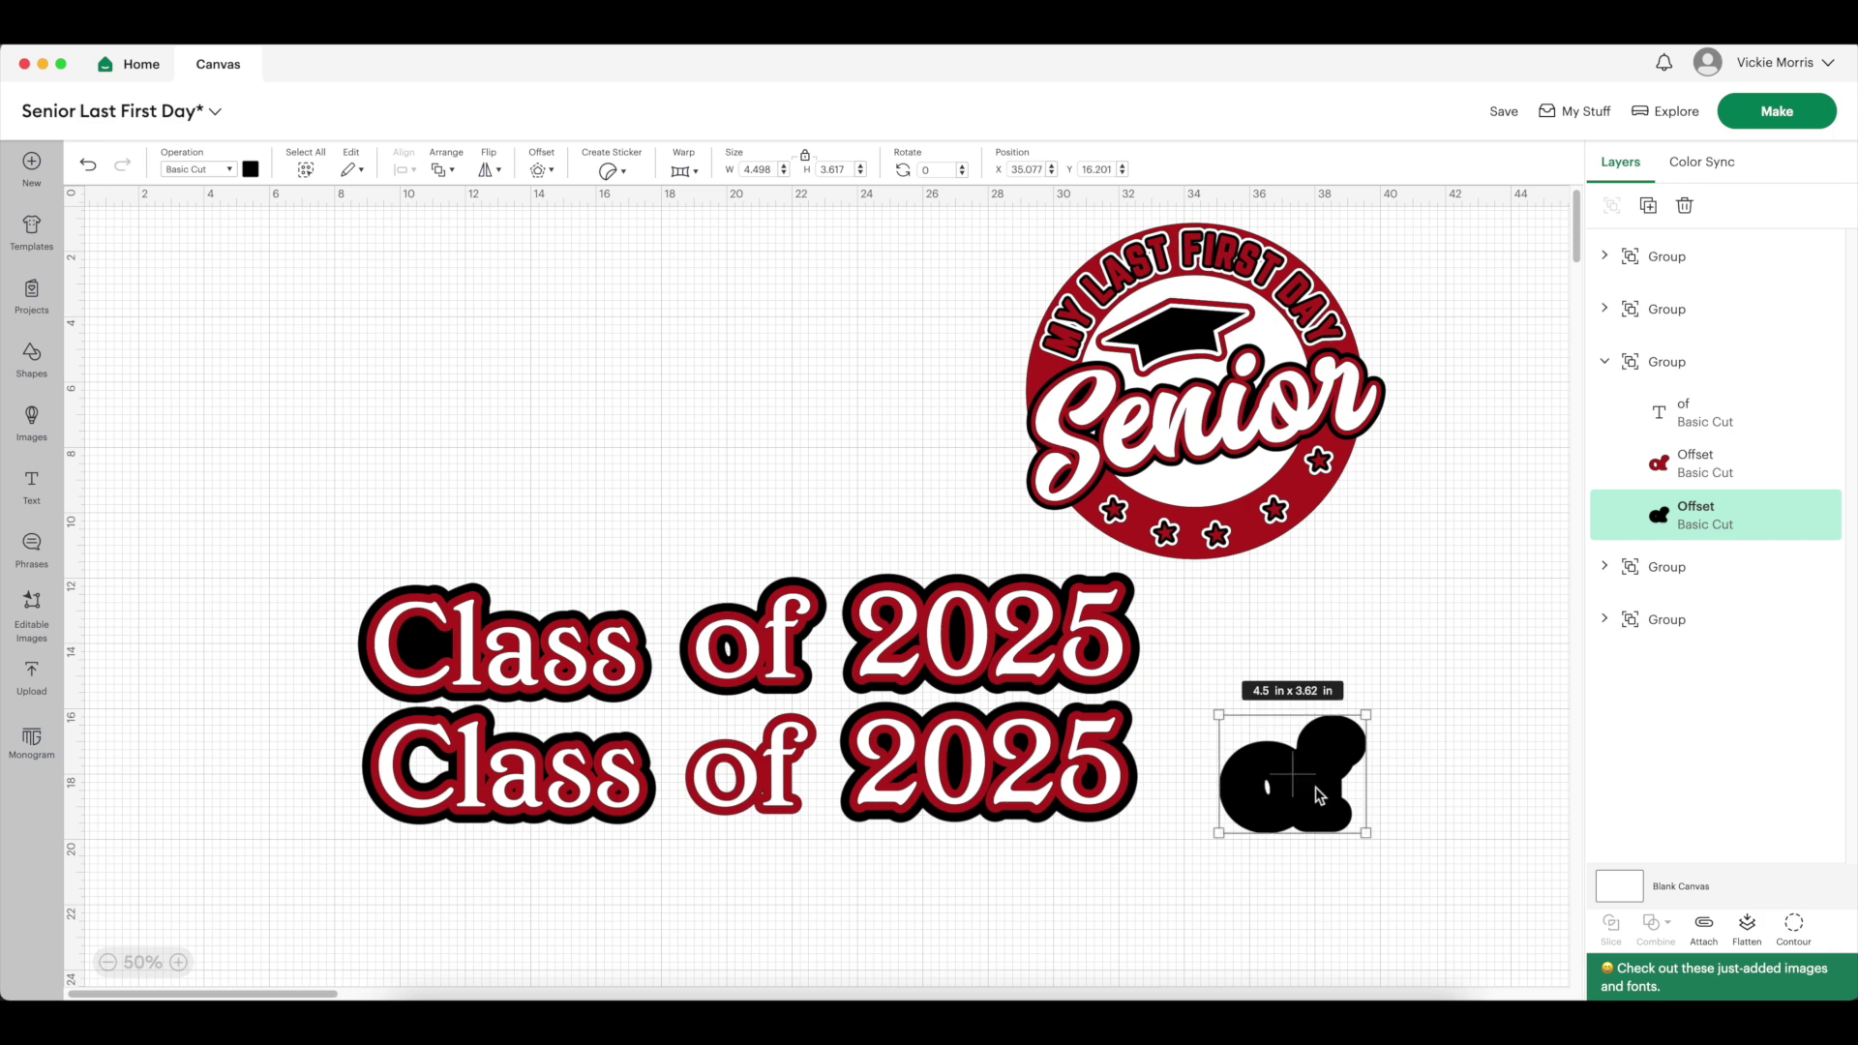
Insert a 2 in circle and place it over the small hole in the separated black "of" offset
{"action": "left_click", "coordinate": [33, 360]}
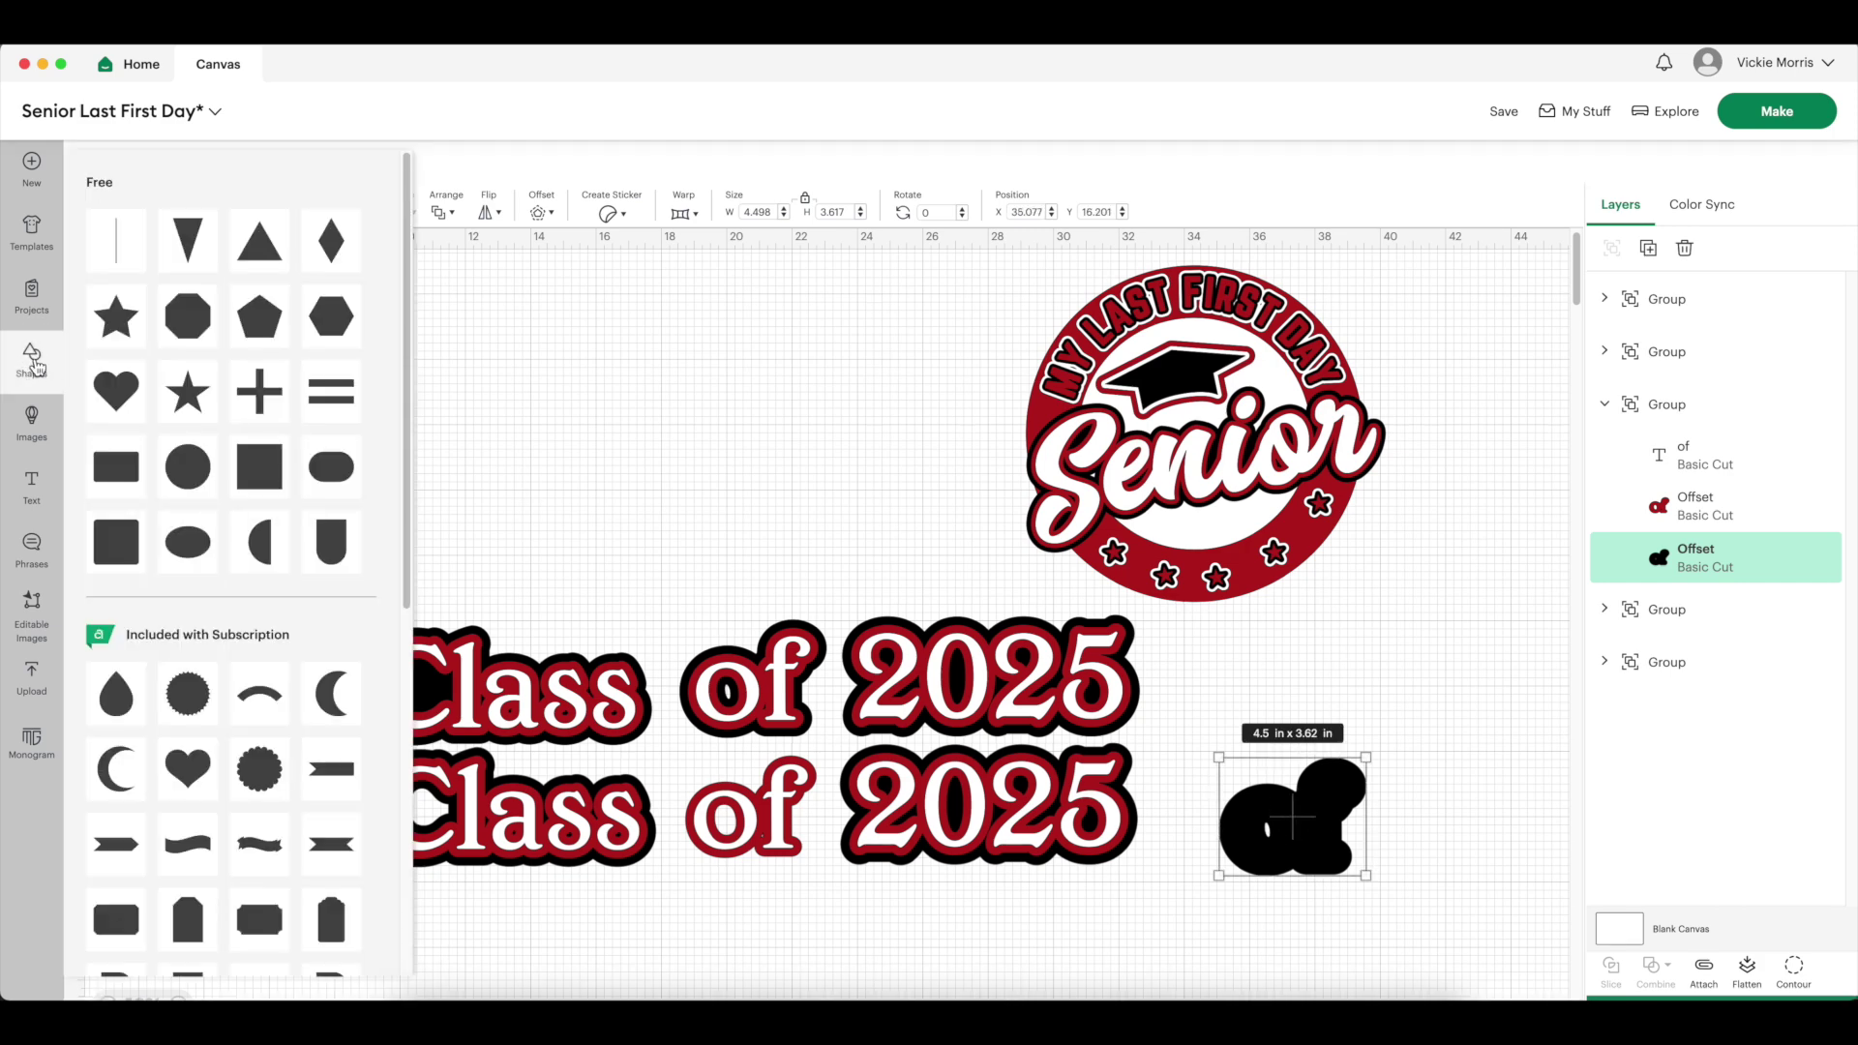
{"action": "left_click", "coordinate": [191, 470]}
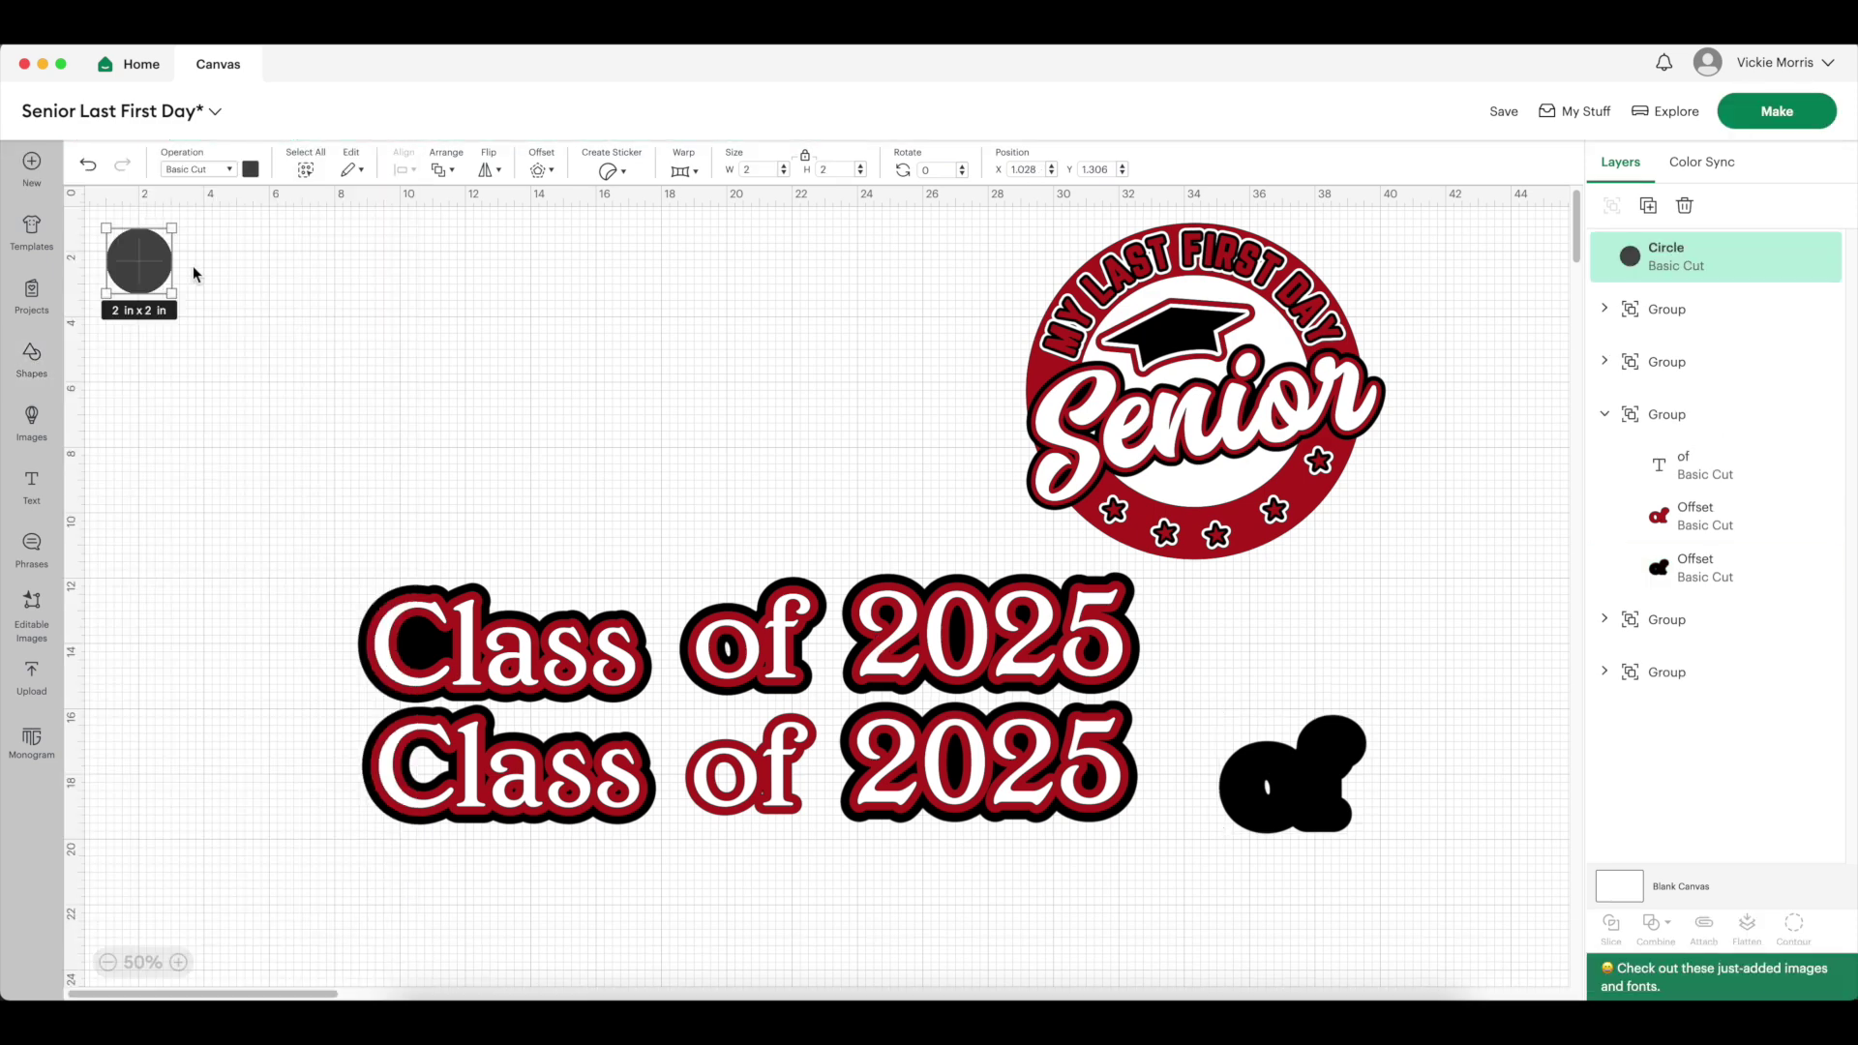
{"action": "left_click_drag", "start_coordinate": [138, 271], "coordinate": [1265, 793]}
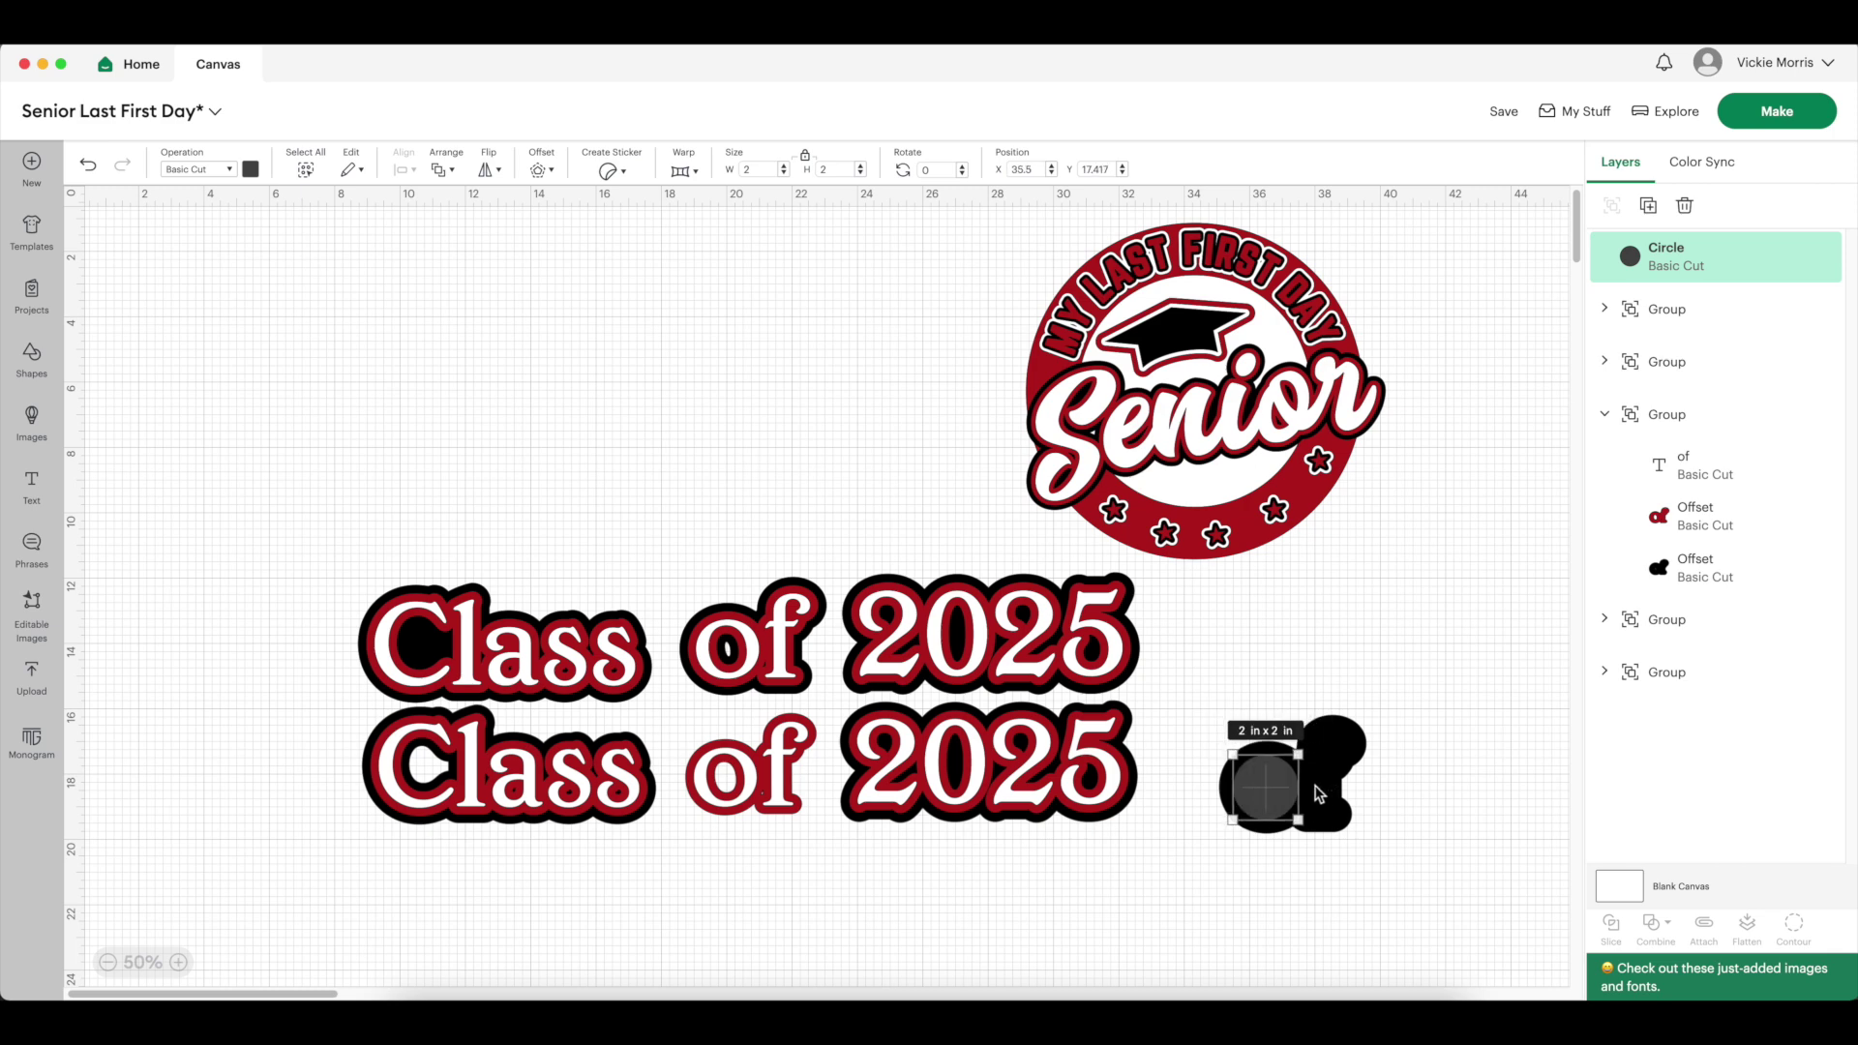
{"action": "left_click_drag", "start_coordinate": [1293, 795], "coordinate": [1274, 793]}
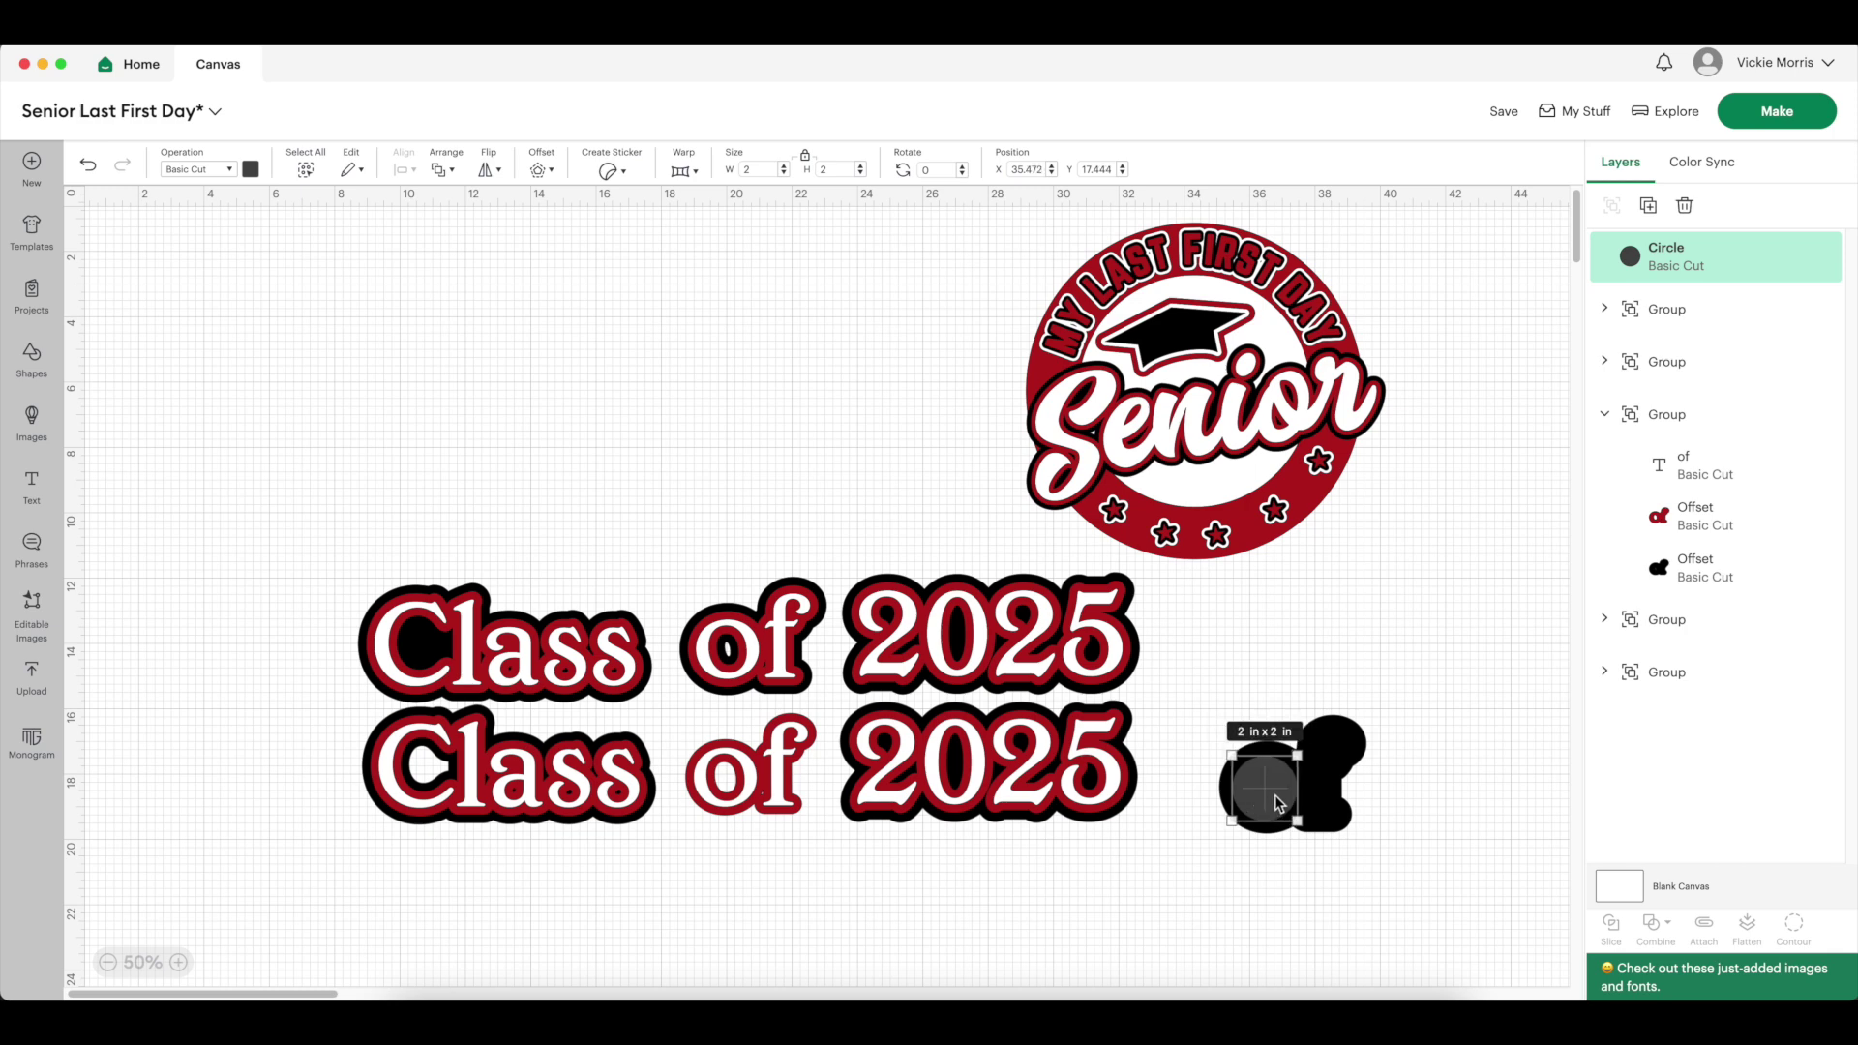
{"action": "left_click", "coordinate": [1251, 864]}
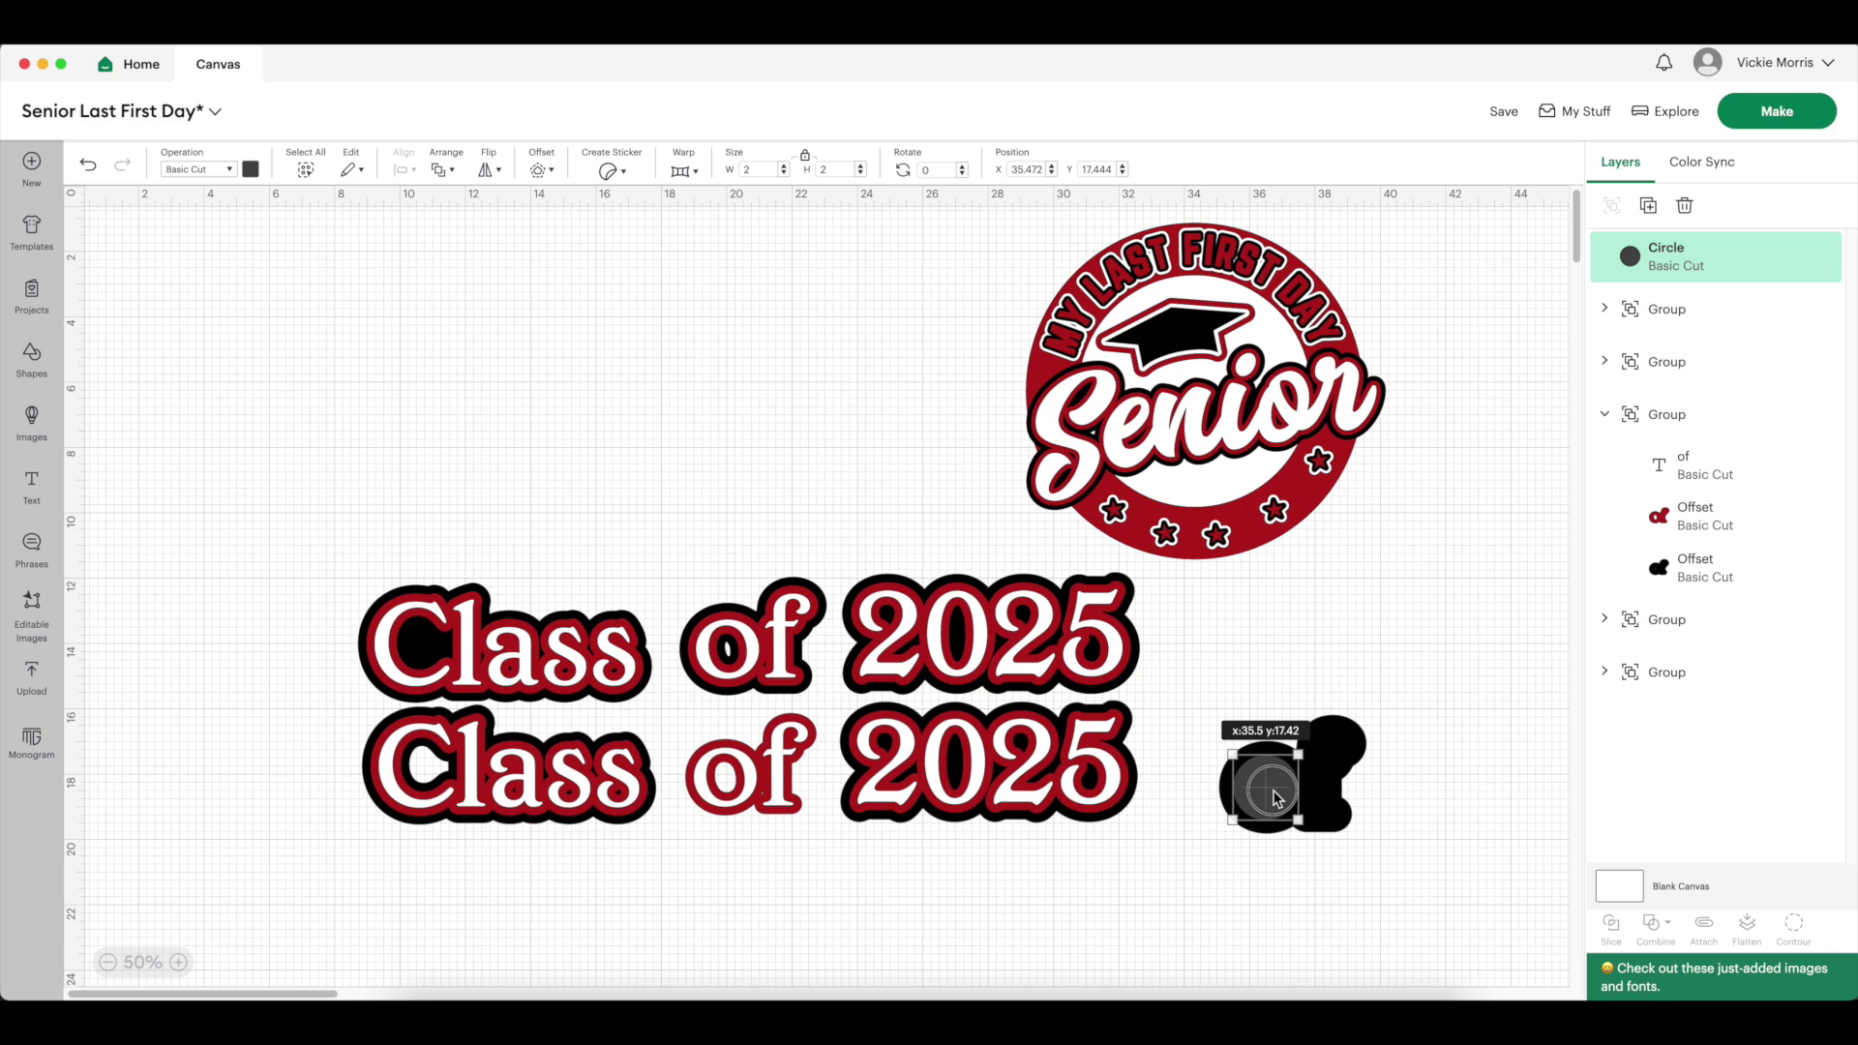
{"action": "left_click", "coordinate": [1405, 757]}
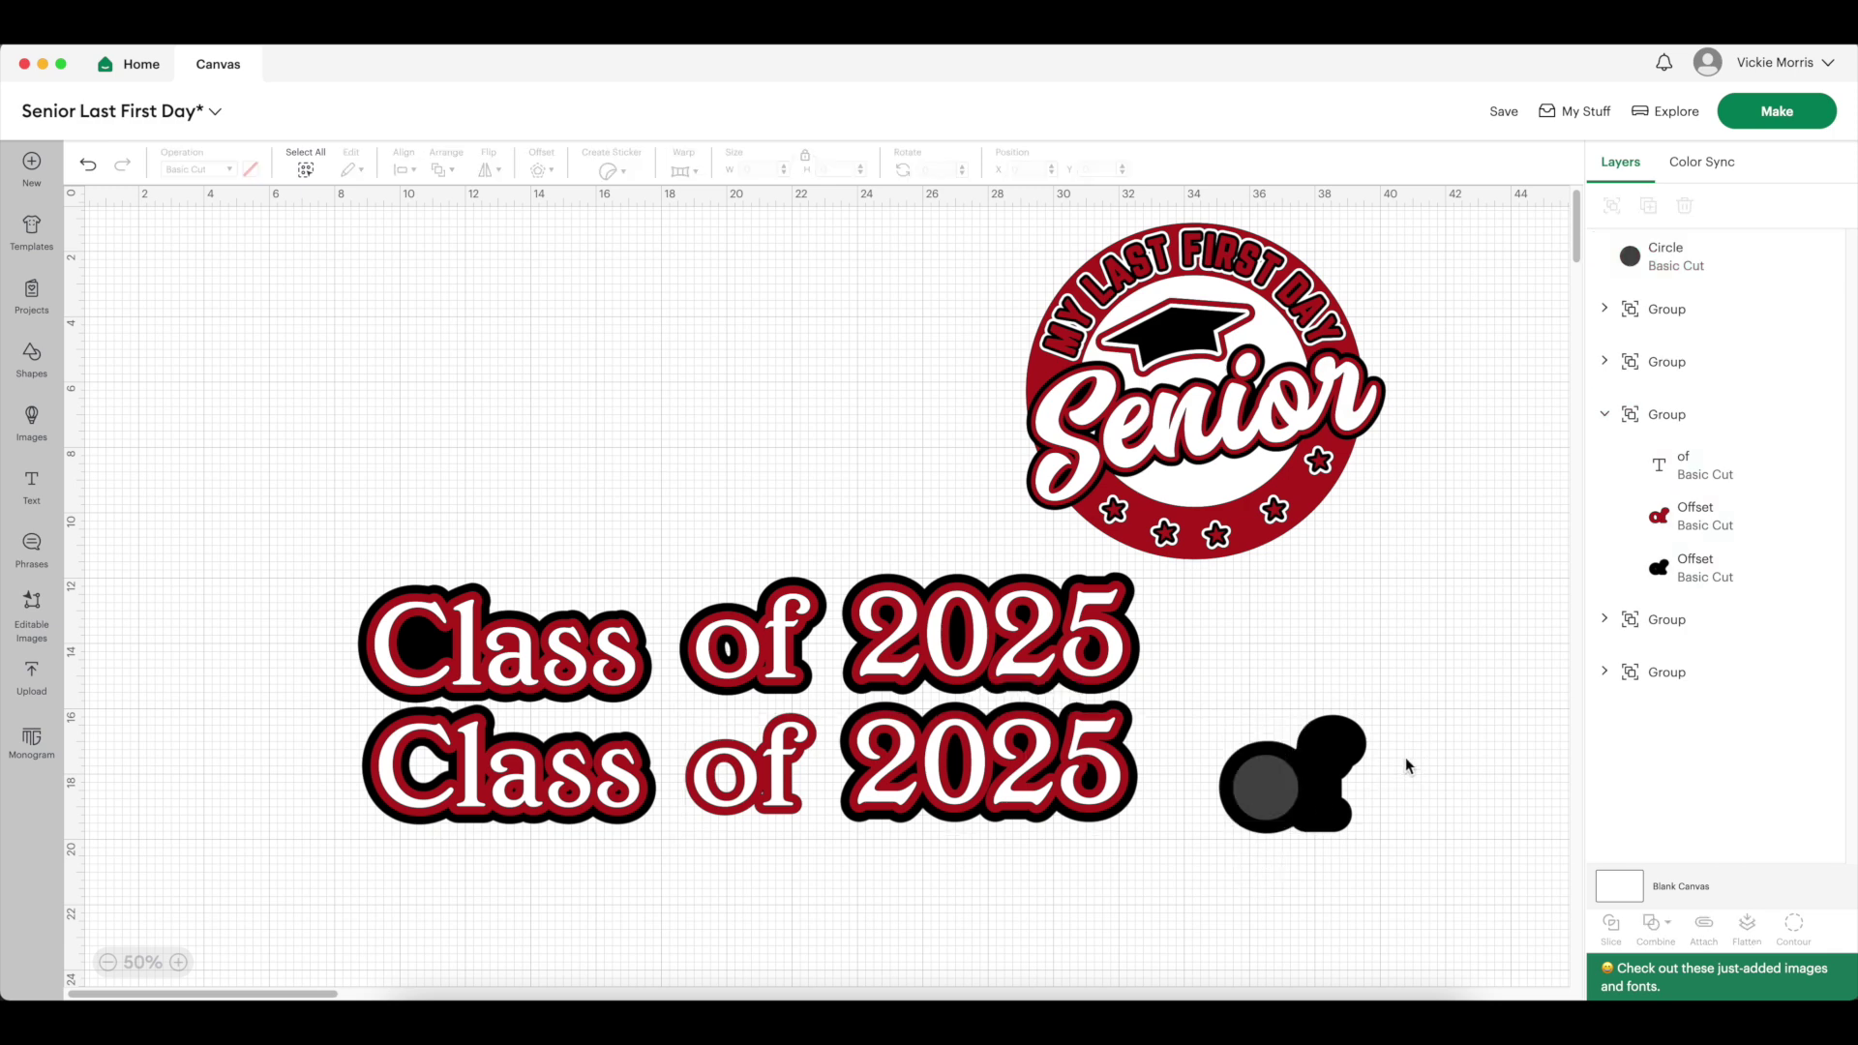
Ungroup the lower "of" text and its two offset layers
{"action": "left_click", "coordinate": [1288, 796]}
{"action": "left_click", "coordinate": [1323, 782]}
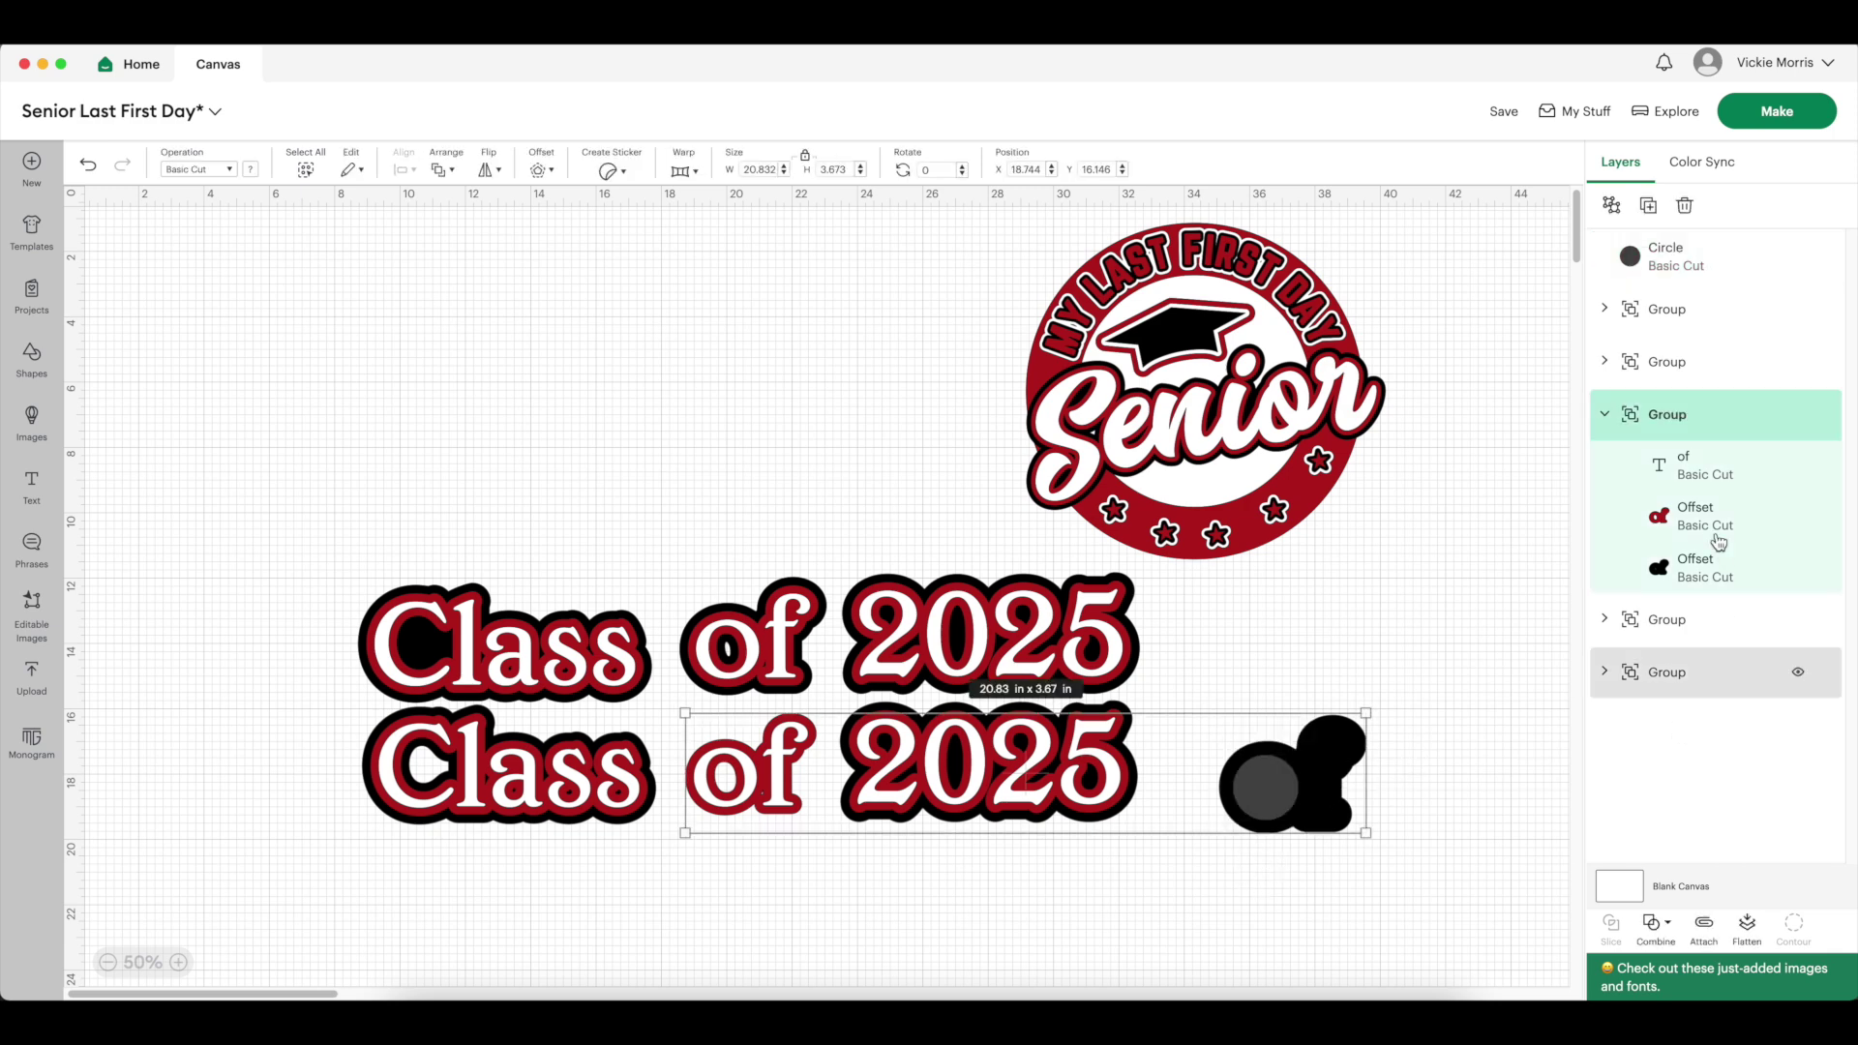
{"action": "left_click", "coordinate": [1611, 205]}
Weld the circle and the black "of" offset into one solid shape
{"action": "left_click", "coordinate": [1439, 742]}
{"action": "left_click_drag", "start_coordinate": [1434, 717], "coordinate": [1215, 846]}
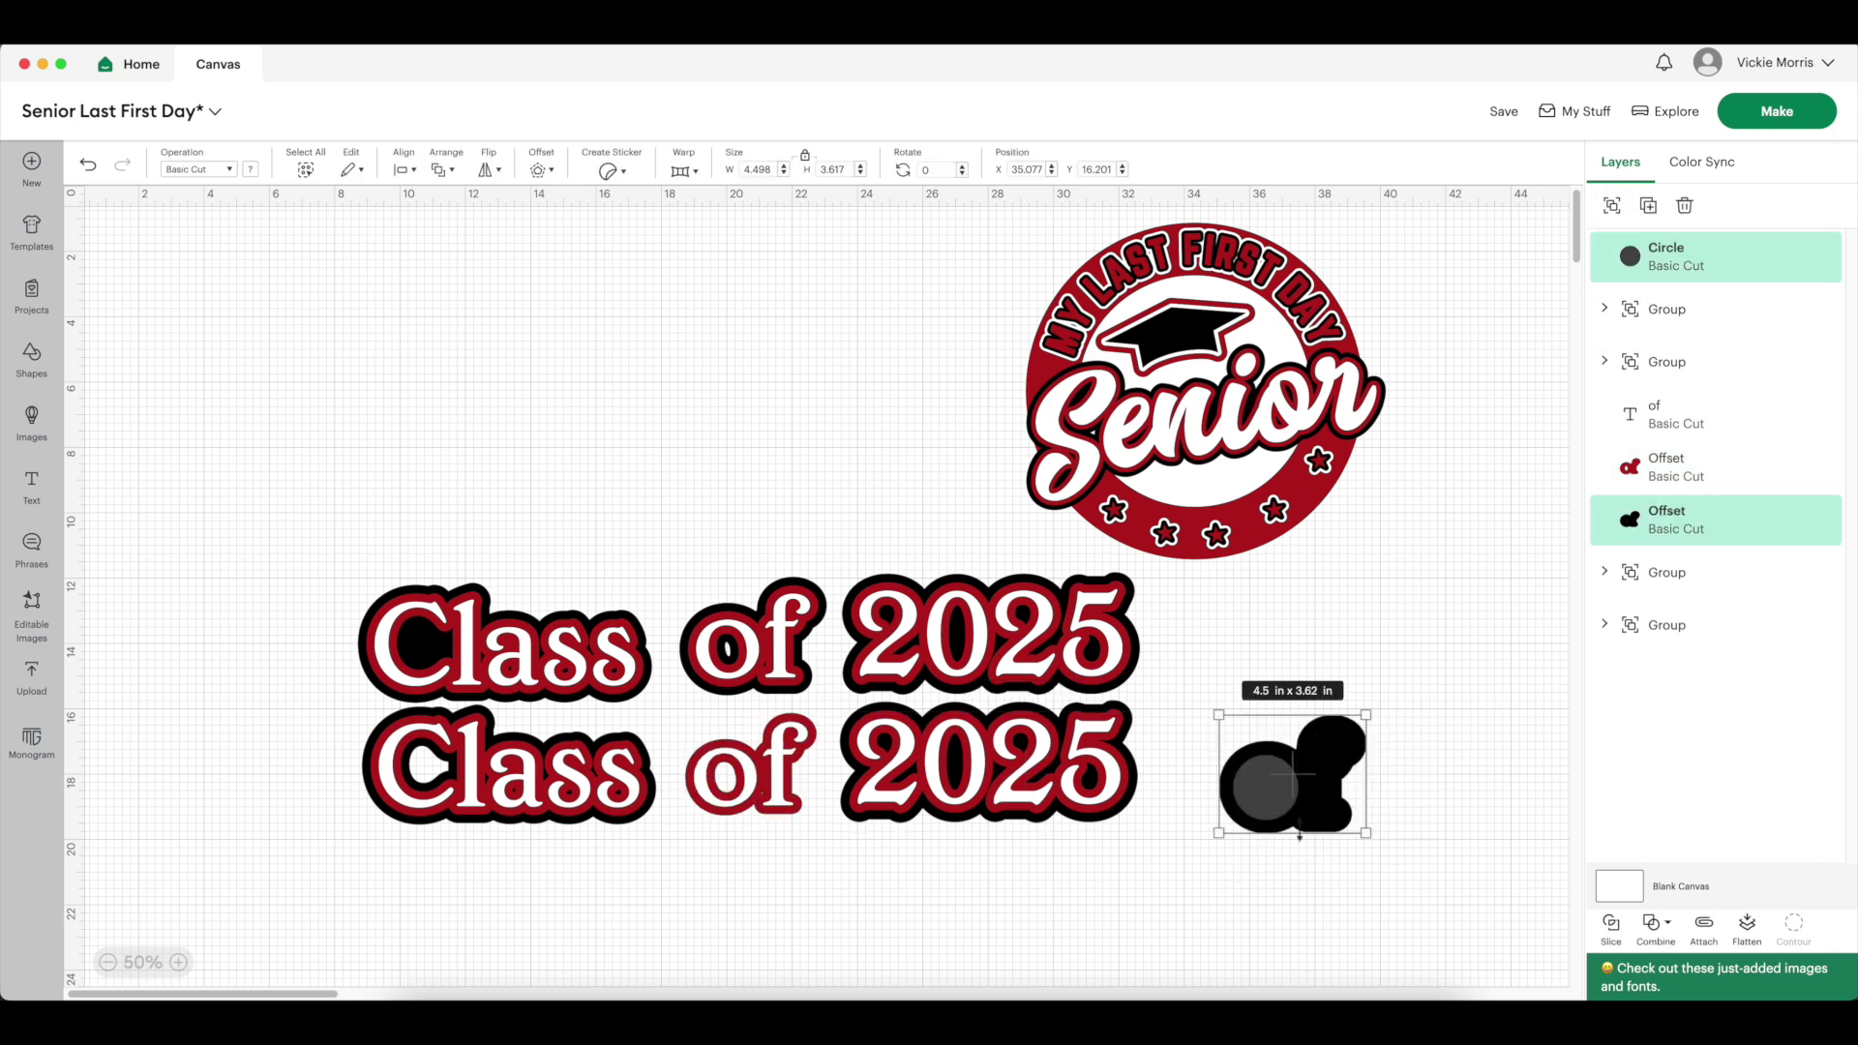
{"action": "scroll", "coordinate": [1340, 760], "scroll_direction": "up", "scroll_amount": 1}
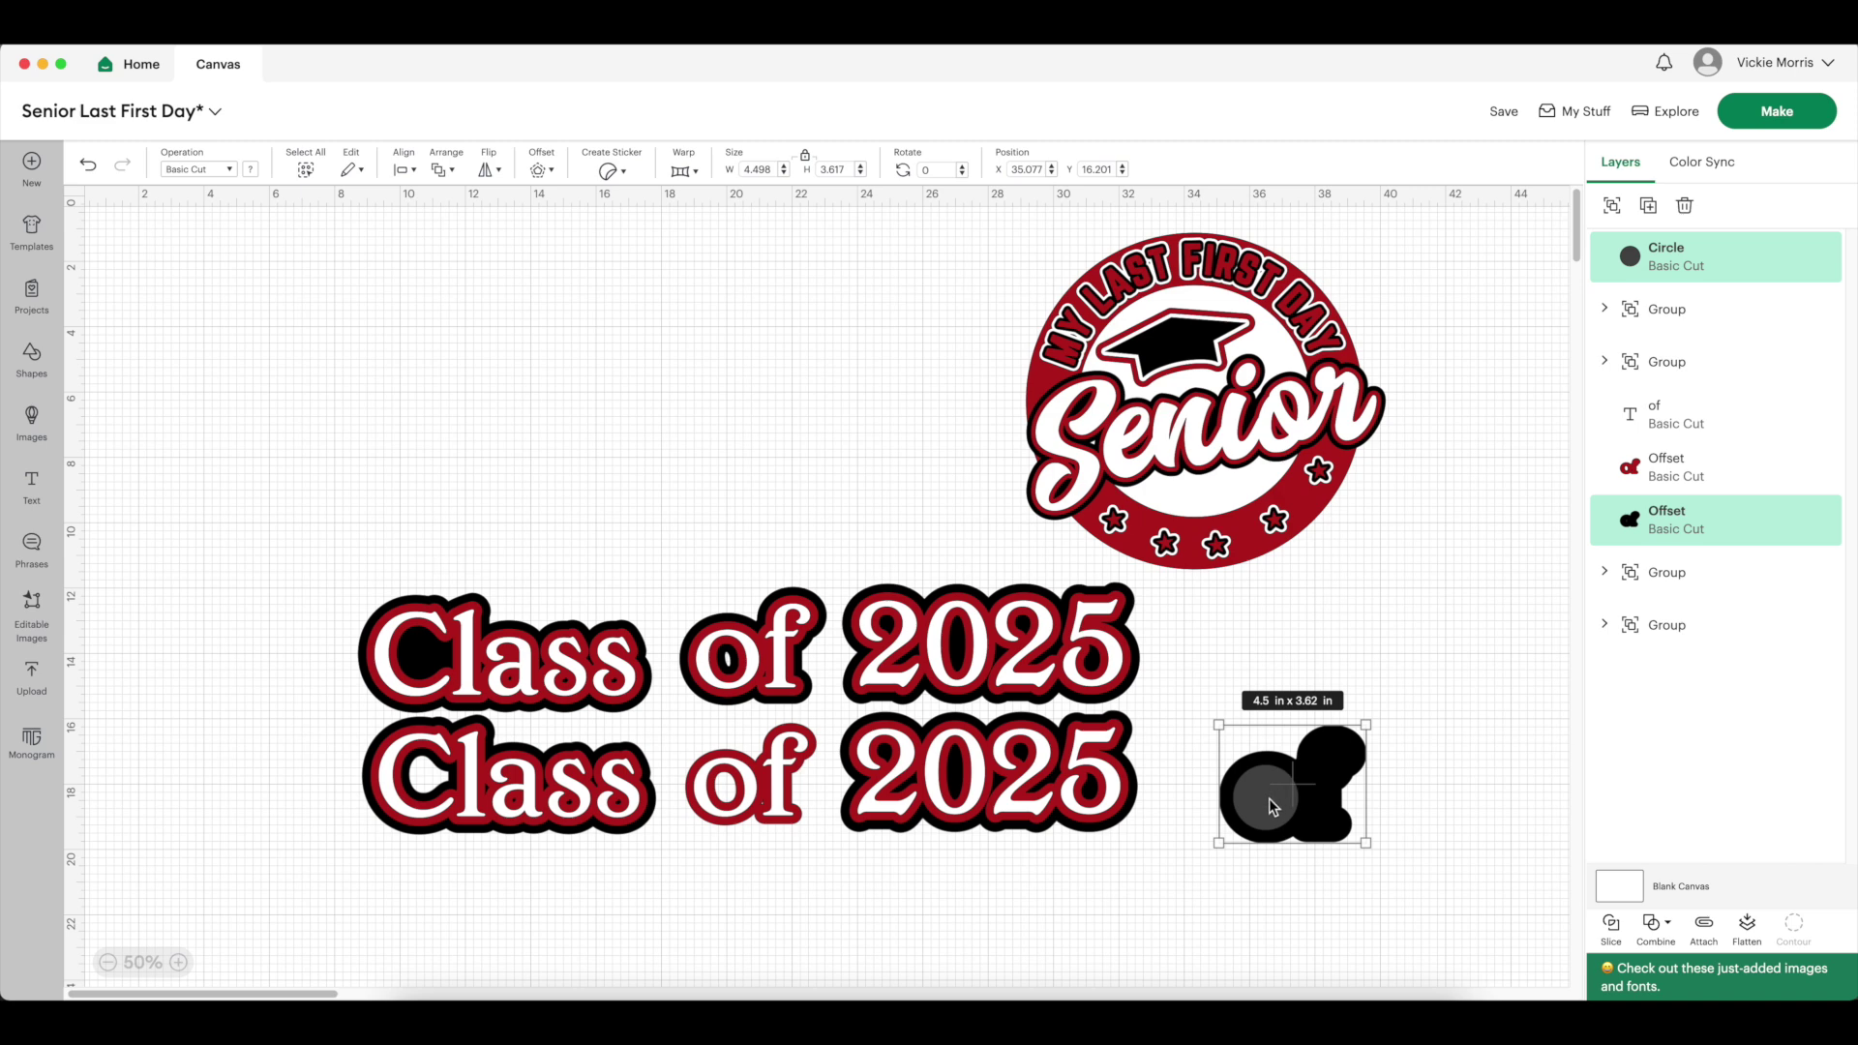
{"action": "left_click", "coordinate": [1665, 933]}
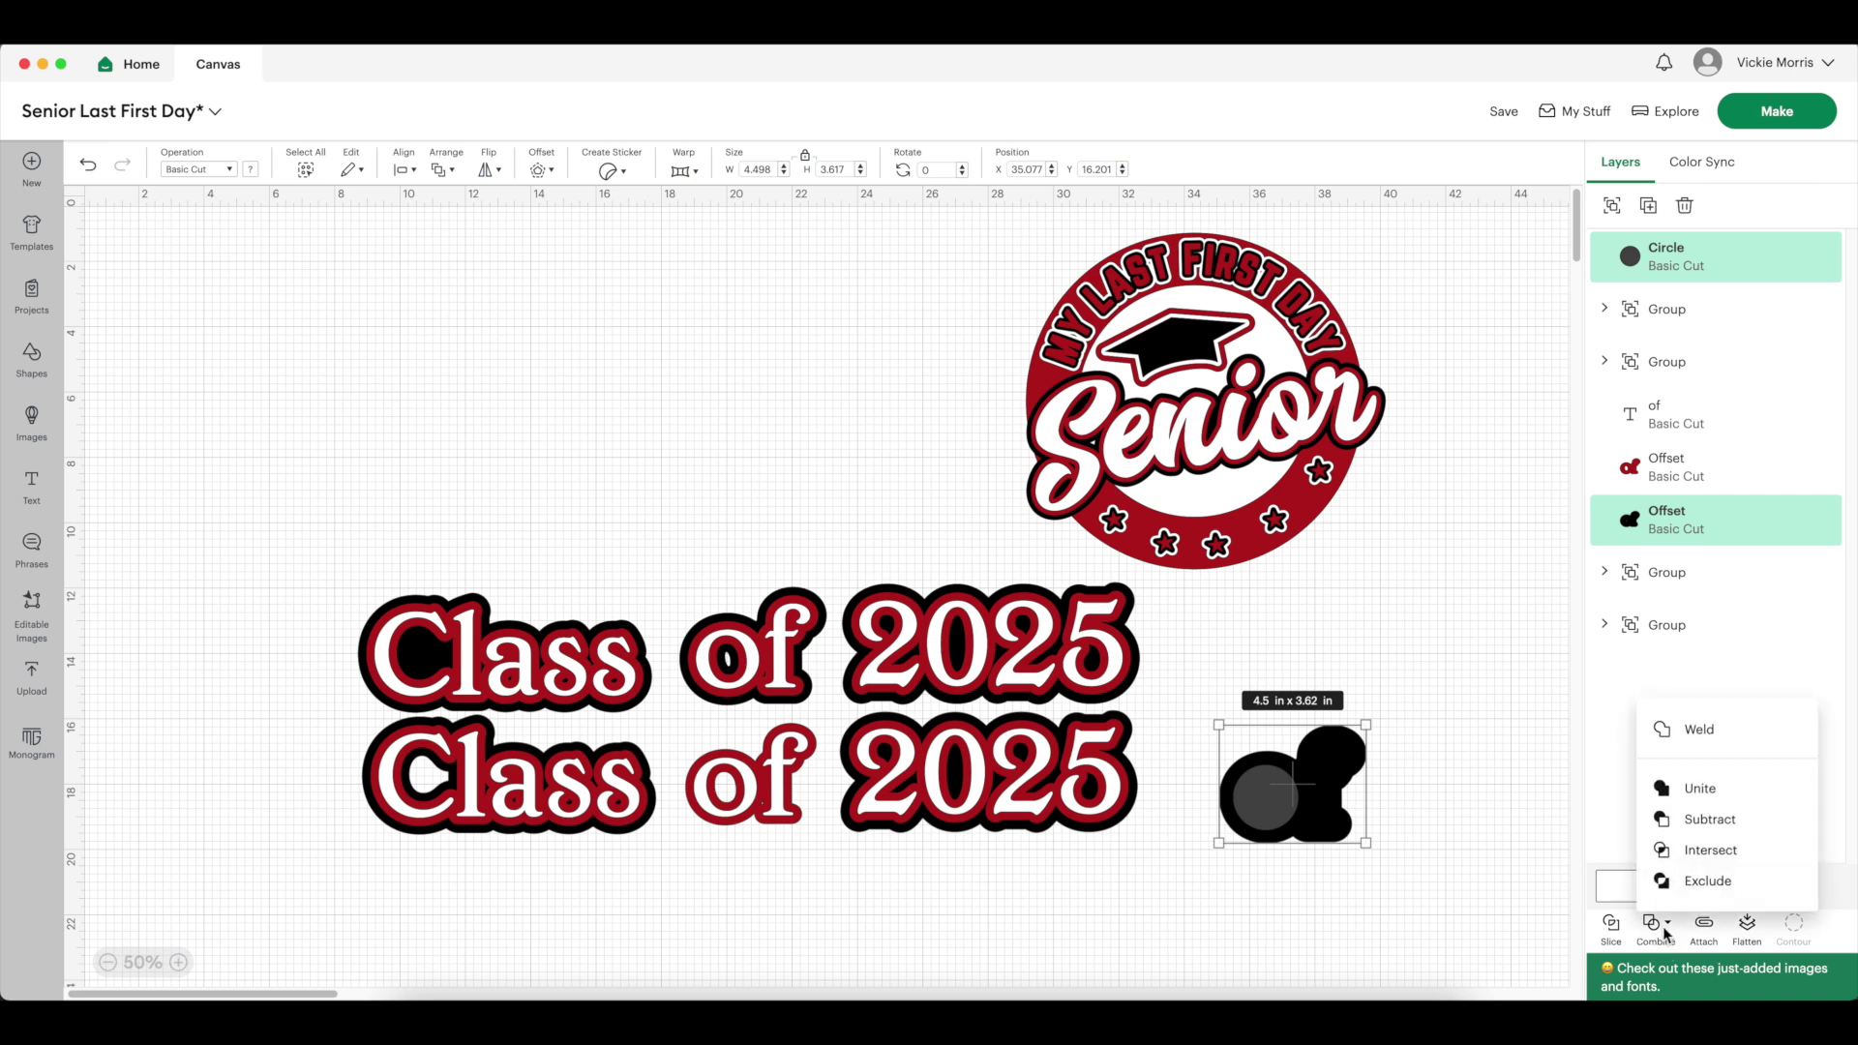
{"action": "left_click", "coordinate": [1702, 731]}
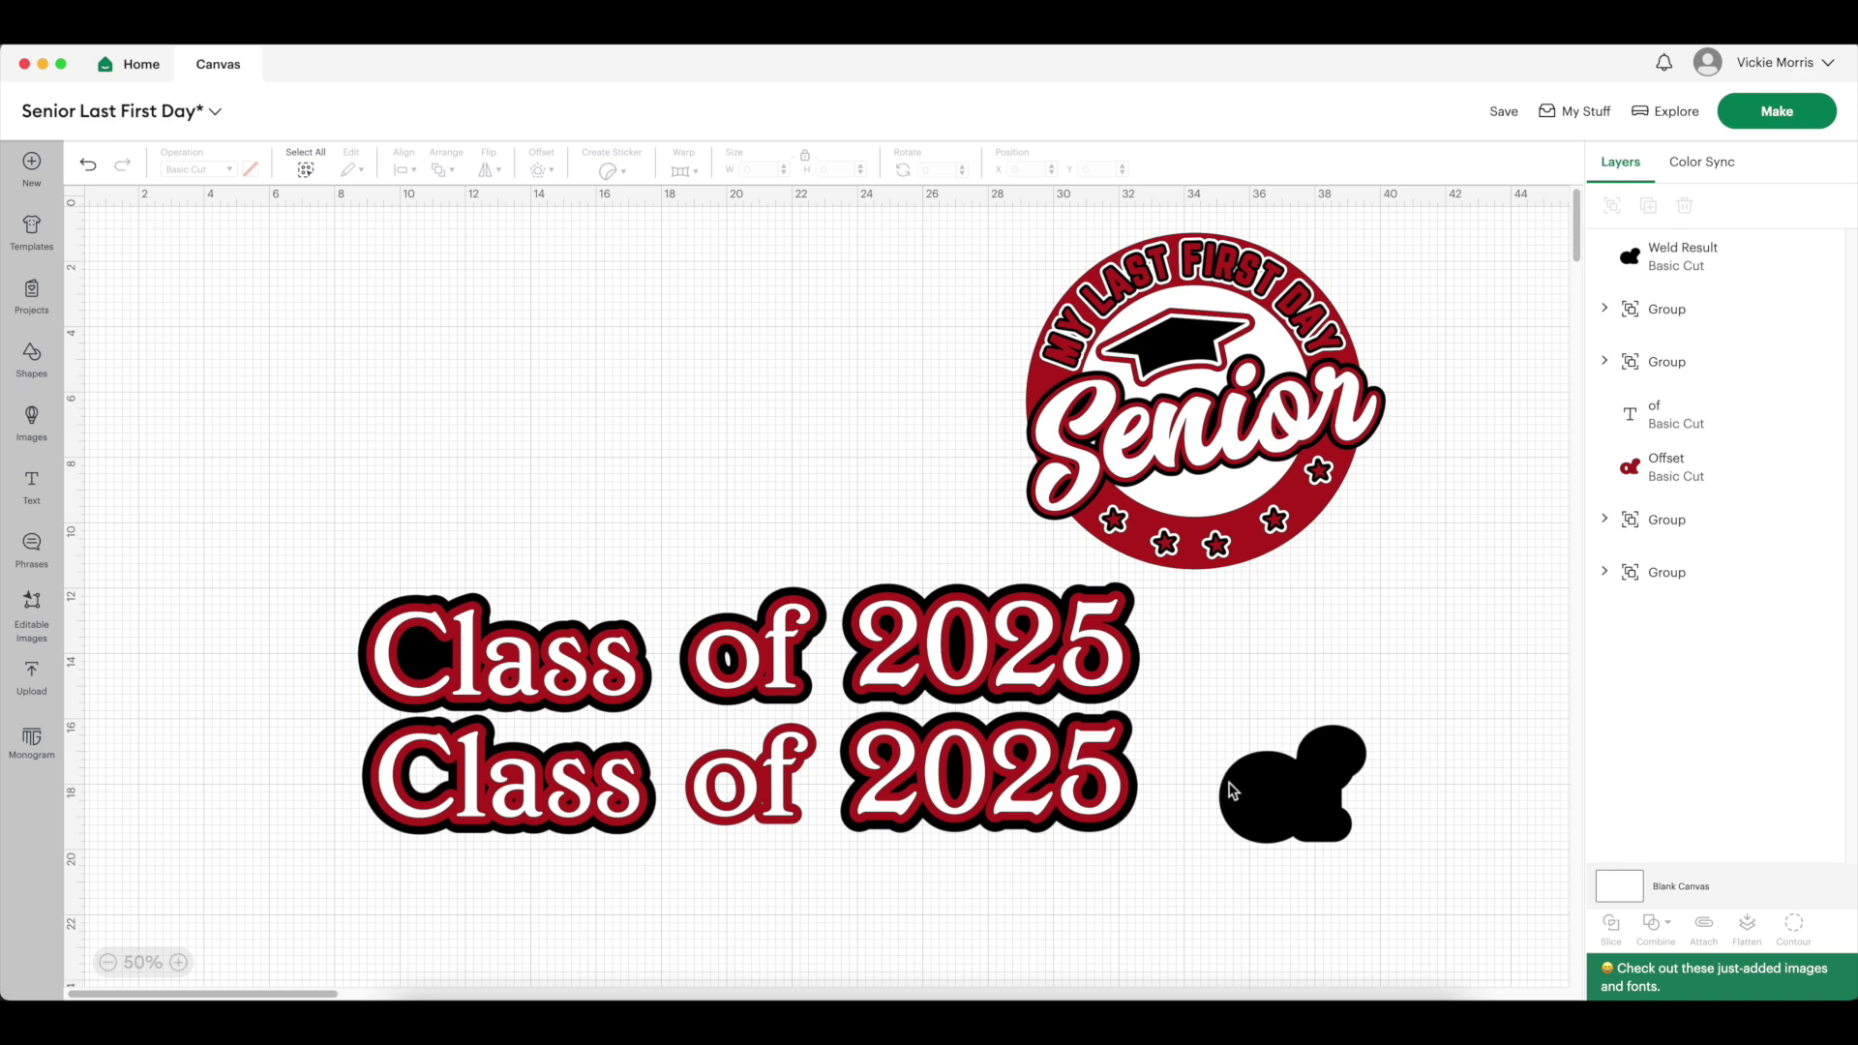
Place the welded shape behind the lower "of" text and its red offset, and center-align the three layers
{"action": "left_click_drag", "start_coordinate": [1323, 780], "coordinate": [786, 774]}
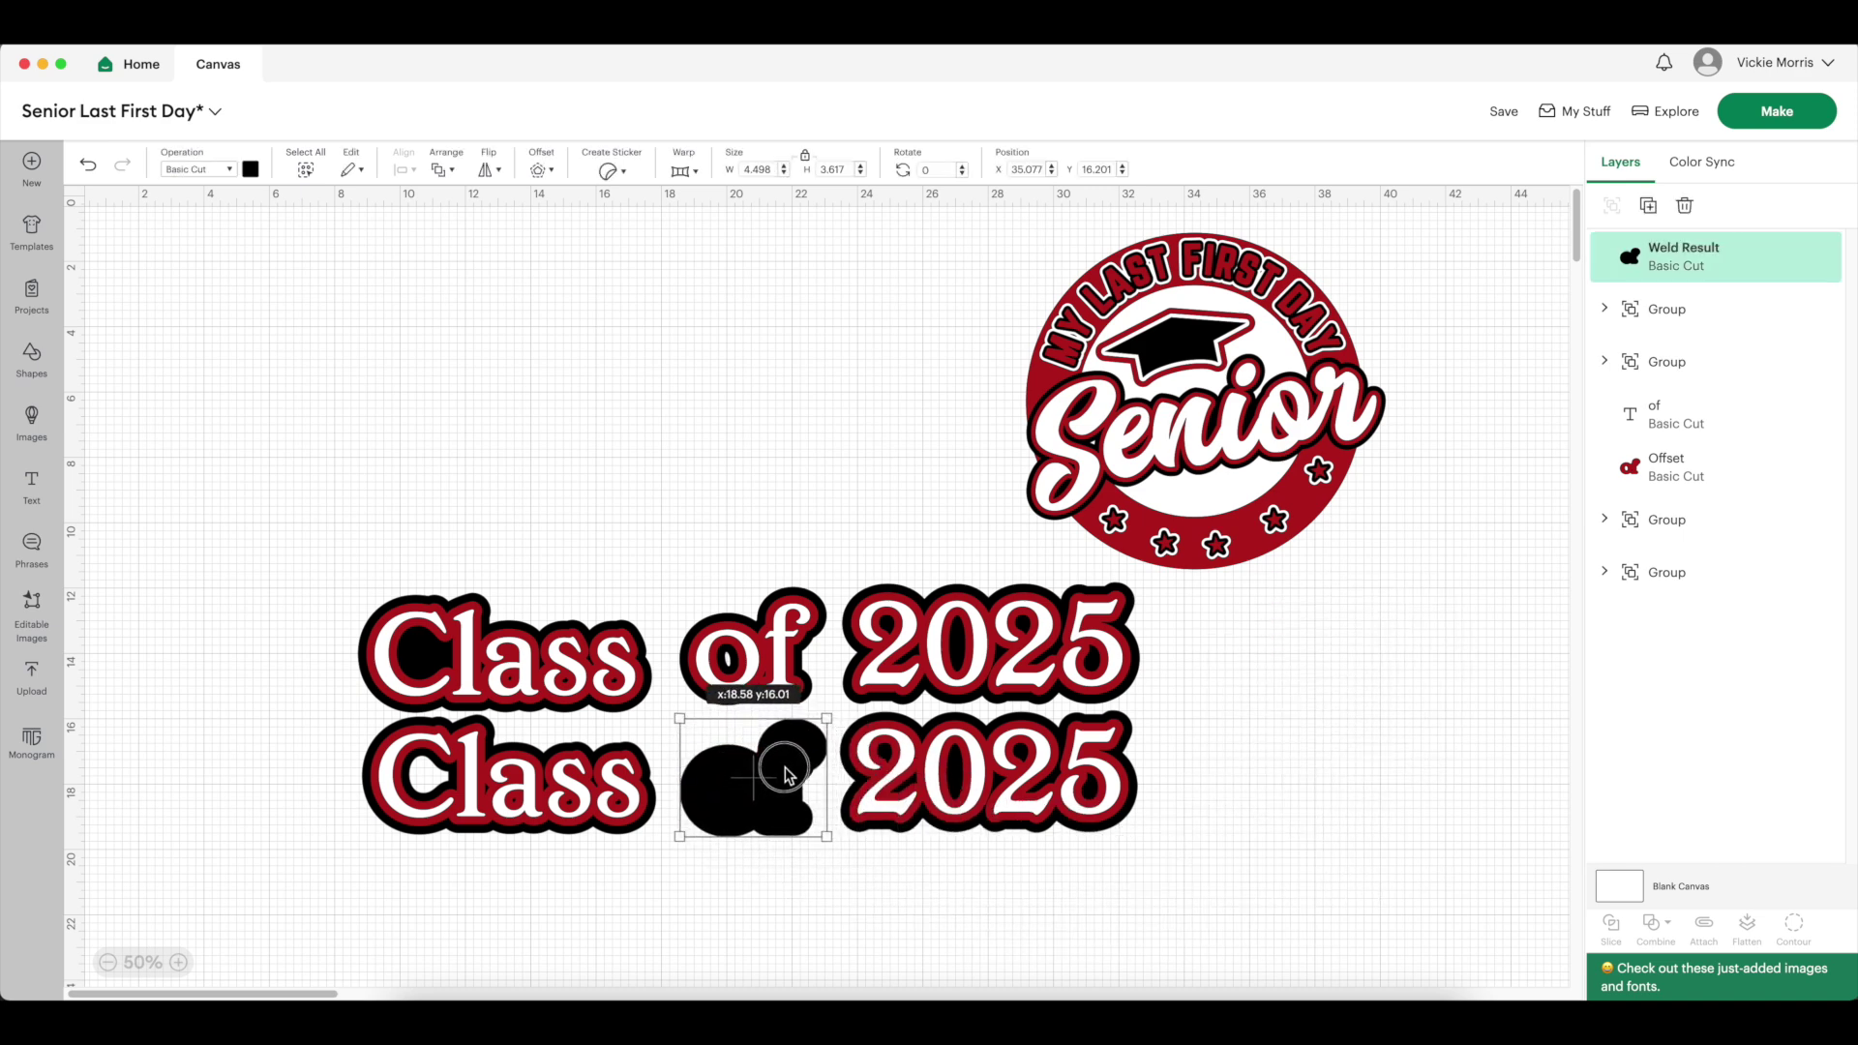
{"action": "left_click", "coordinate": [746, 876]}
{"action": "left_click_drag", "start_coordinate": [746, 876], "coordinate": [798, 702]}
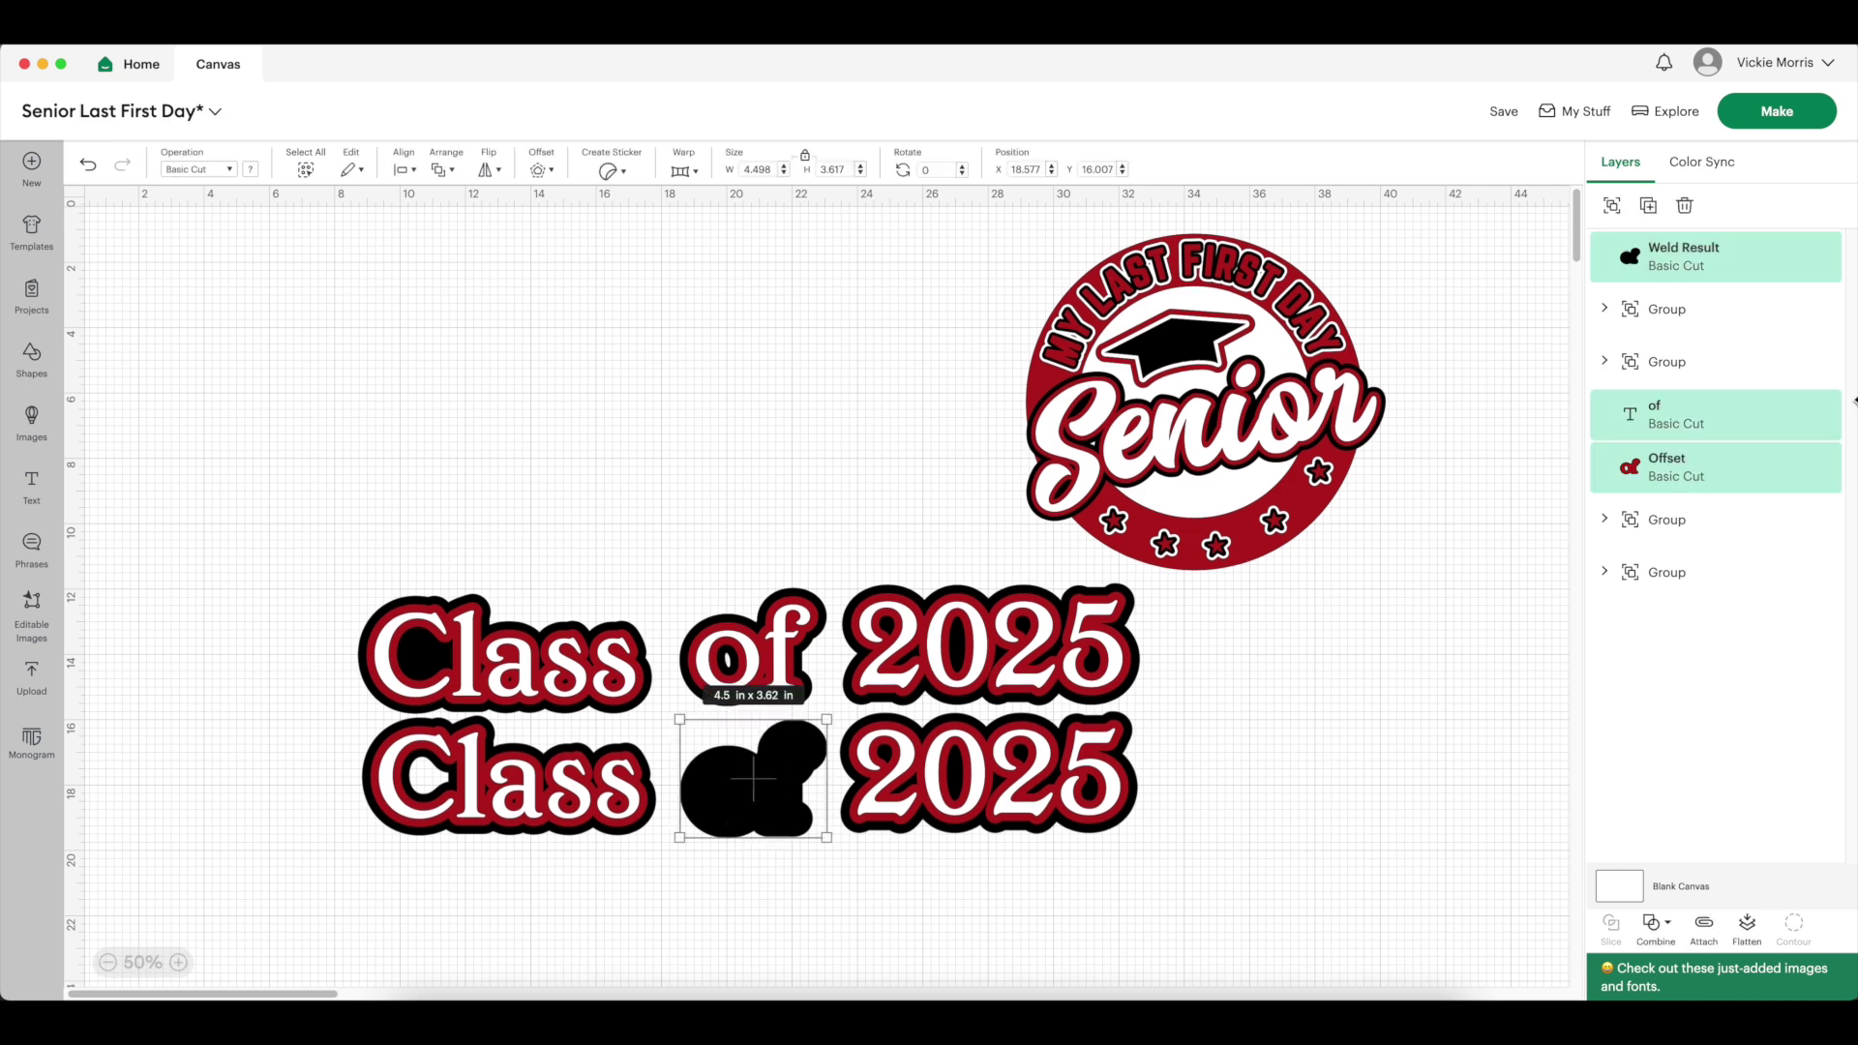
{"action": "left_click_drag", "start_coordinate": [1696, 261], "coordinate": [1664, 449]}
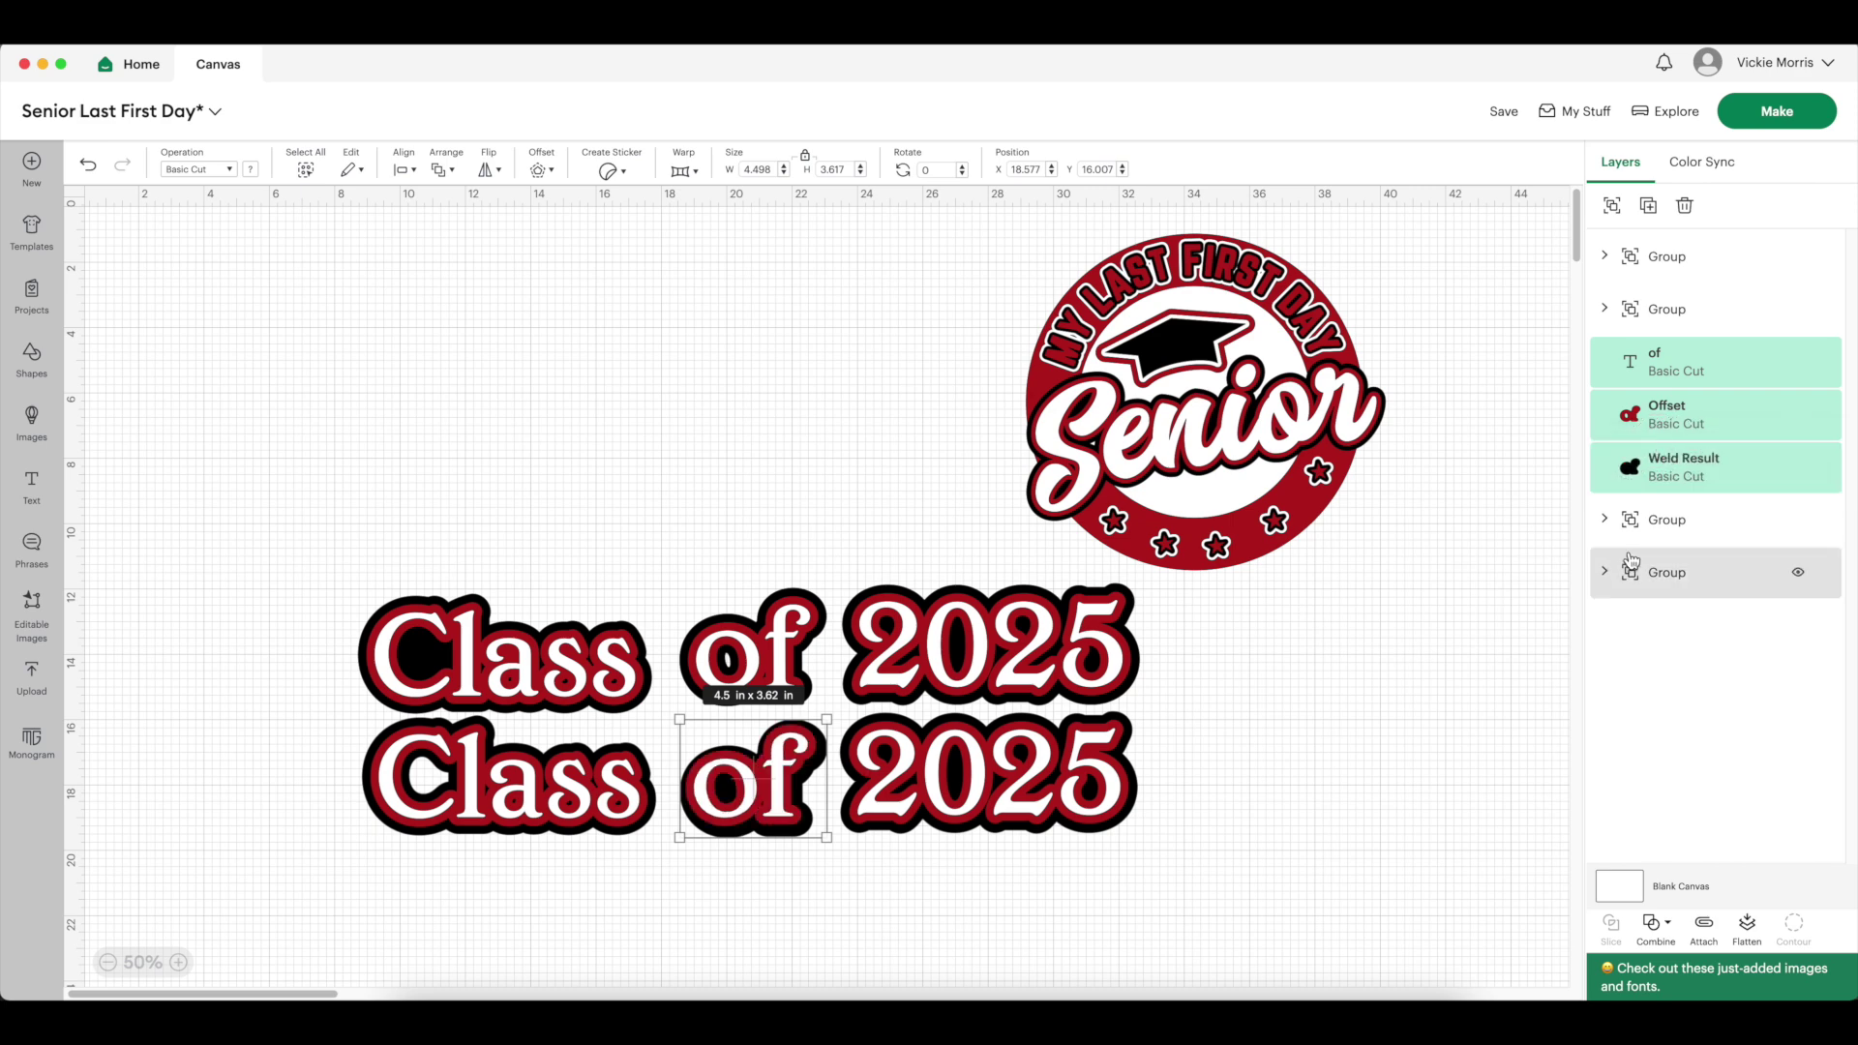
{"action": "left_click", "coordinate": [404, 167]}
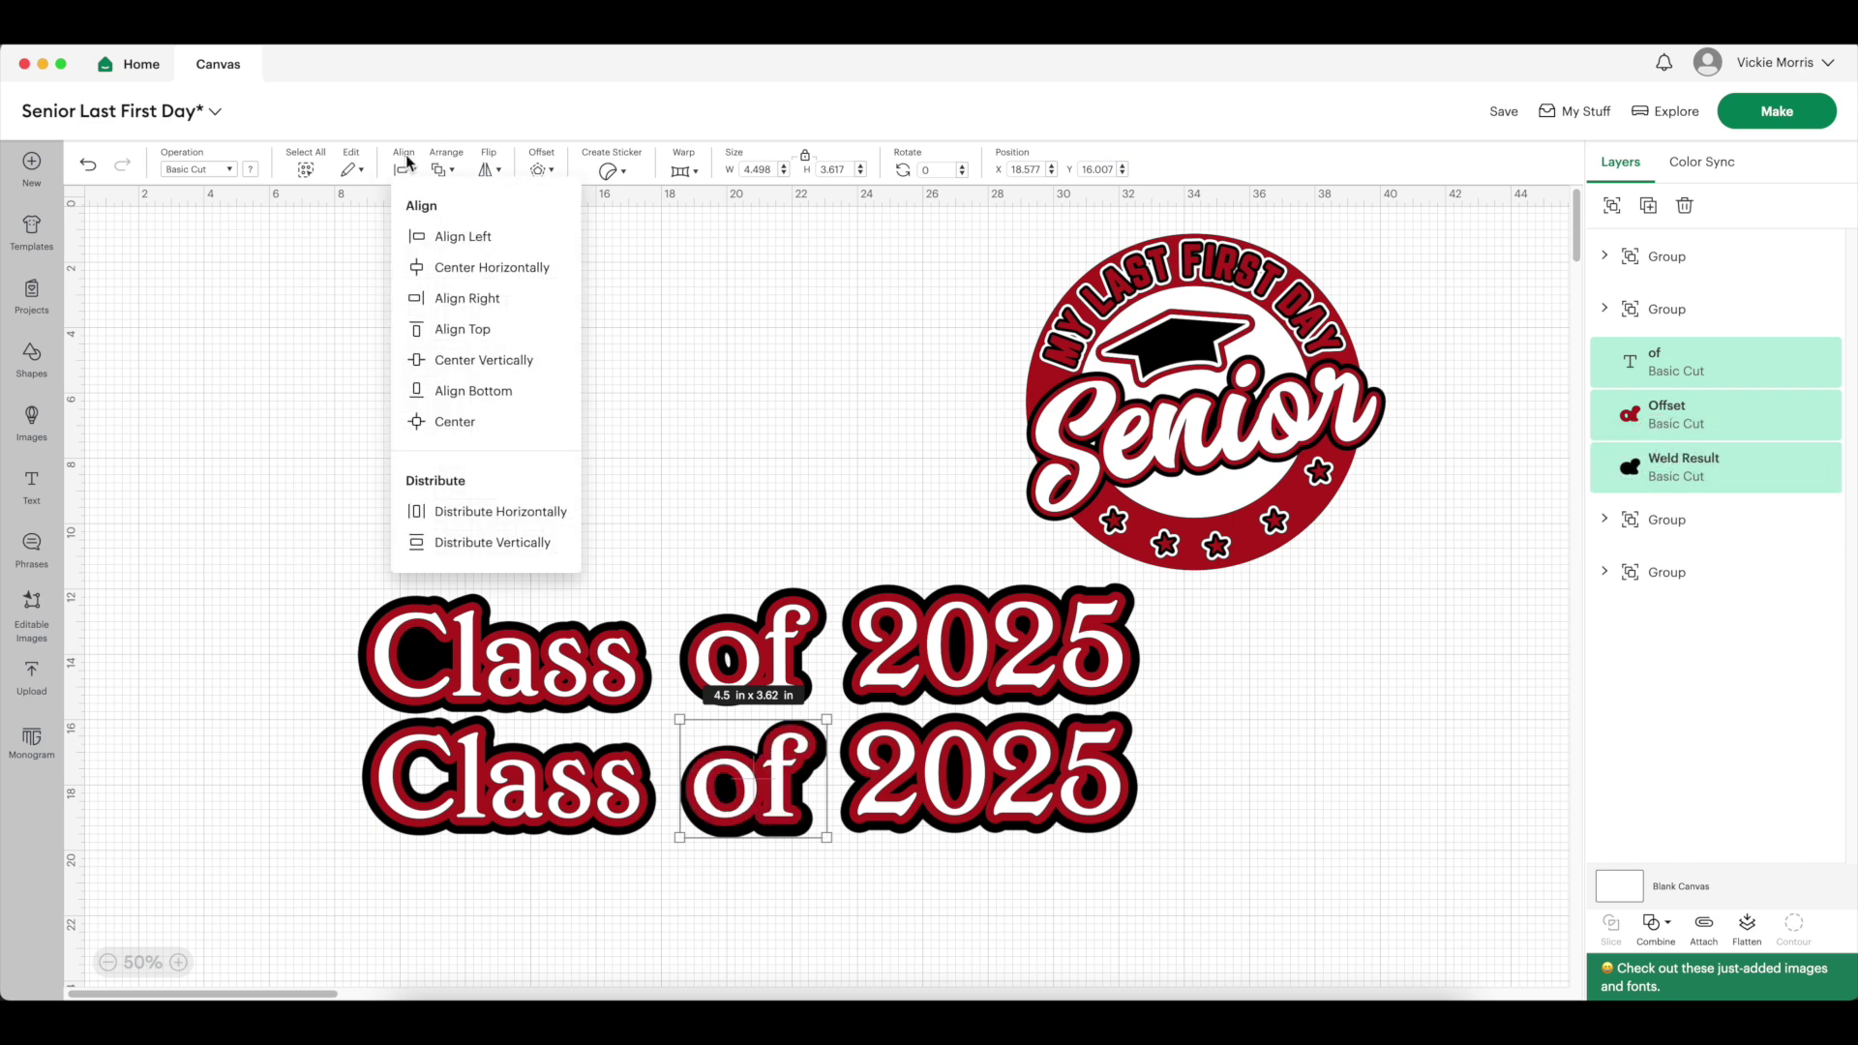
{"action": "left_click", "coordinate": [458, 424]}
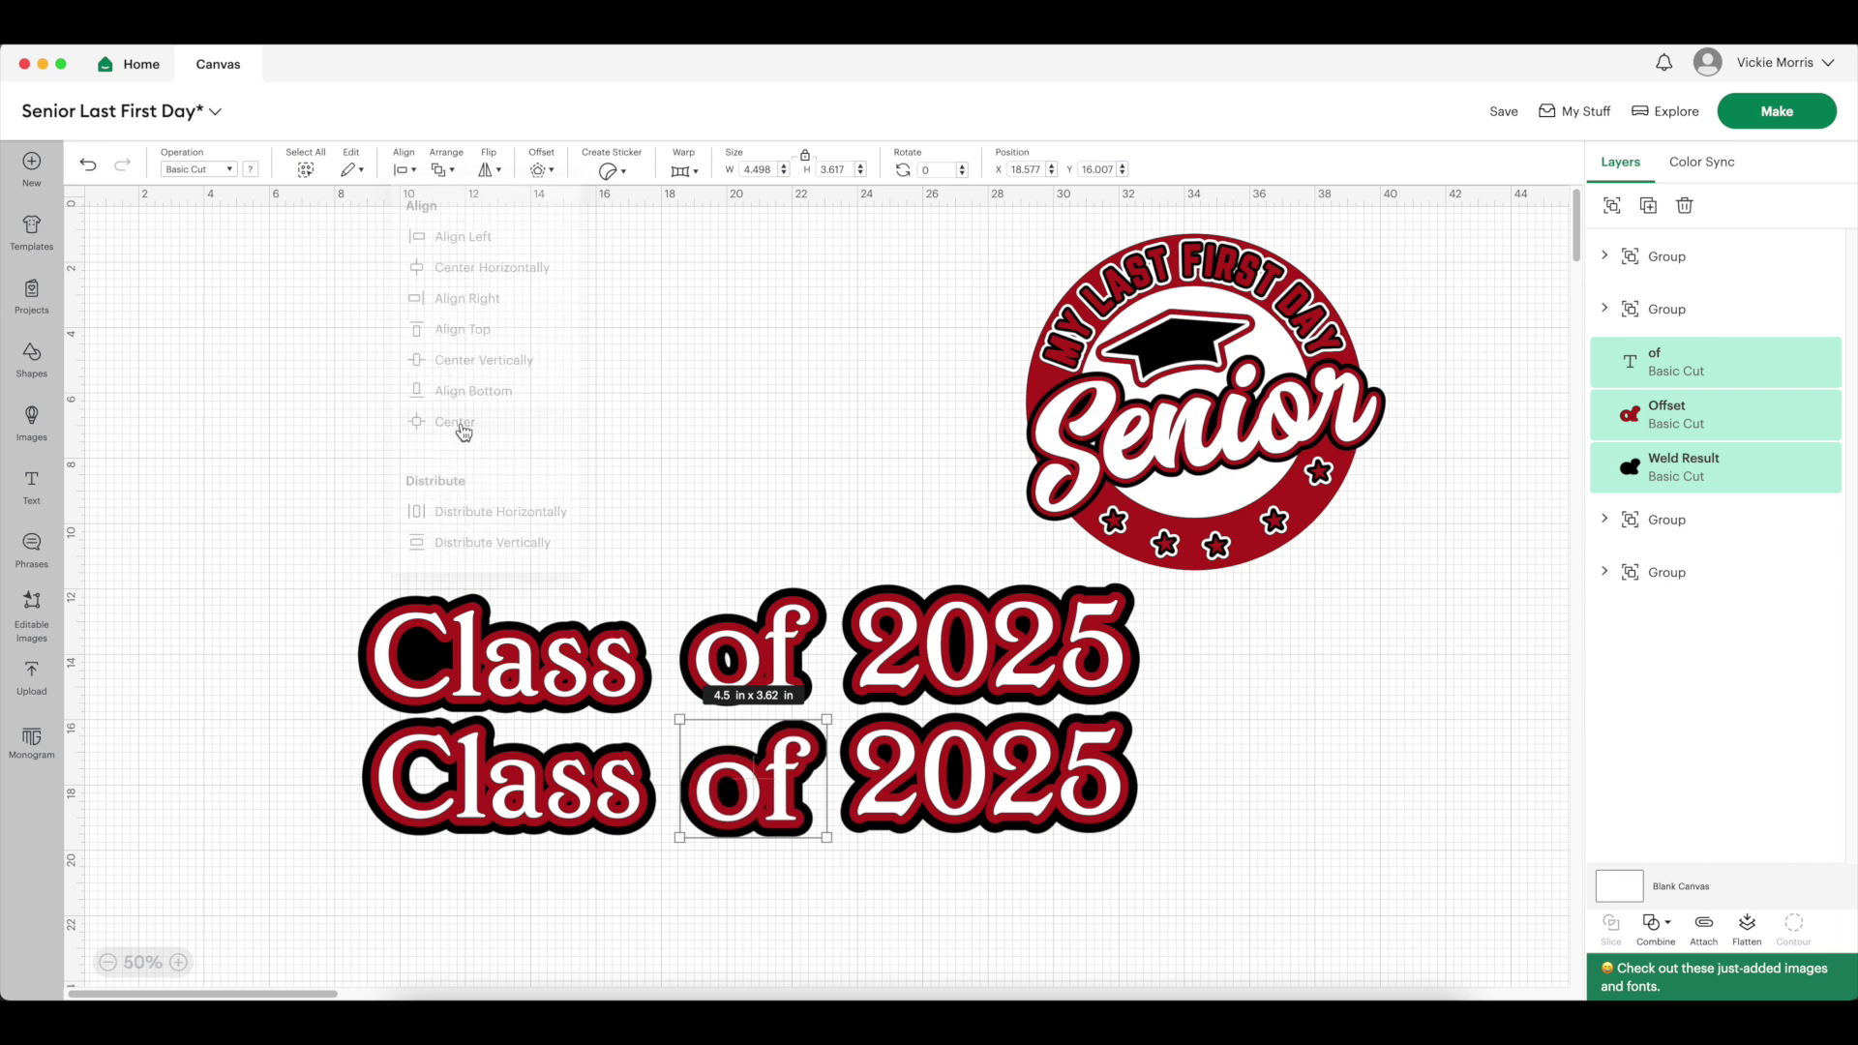
{"action": "left_click", "coordinate": [402, 170]}
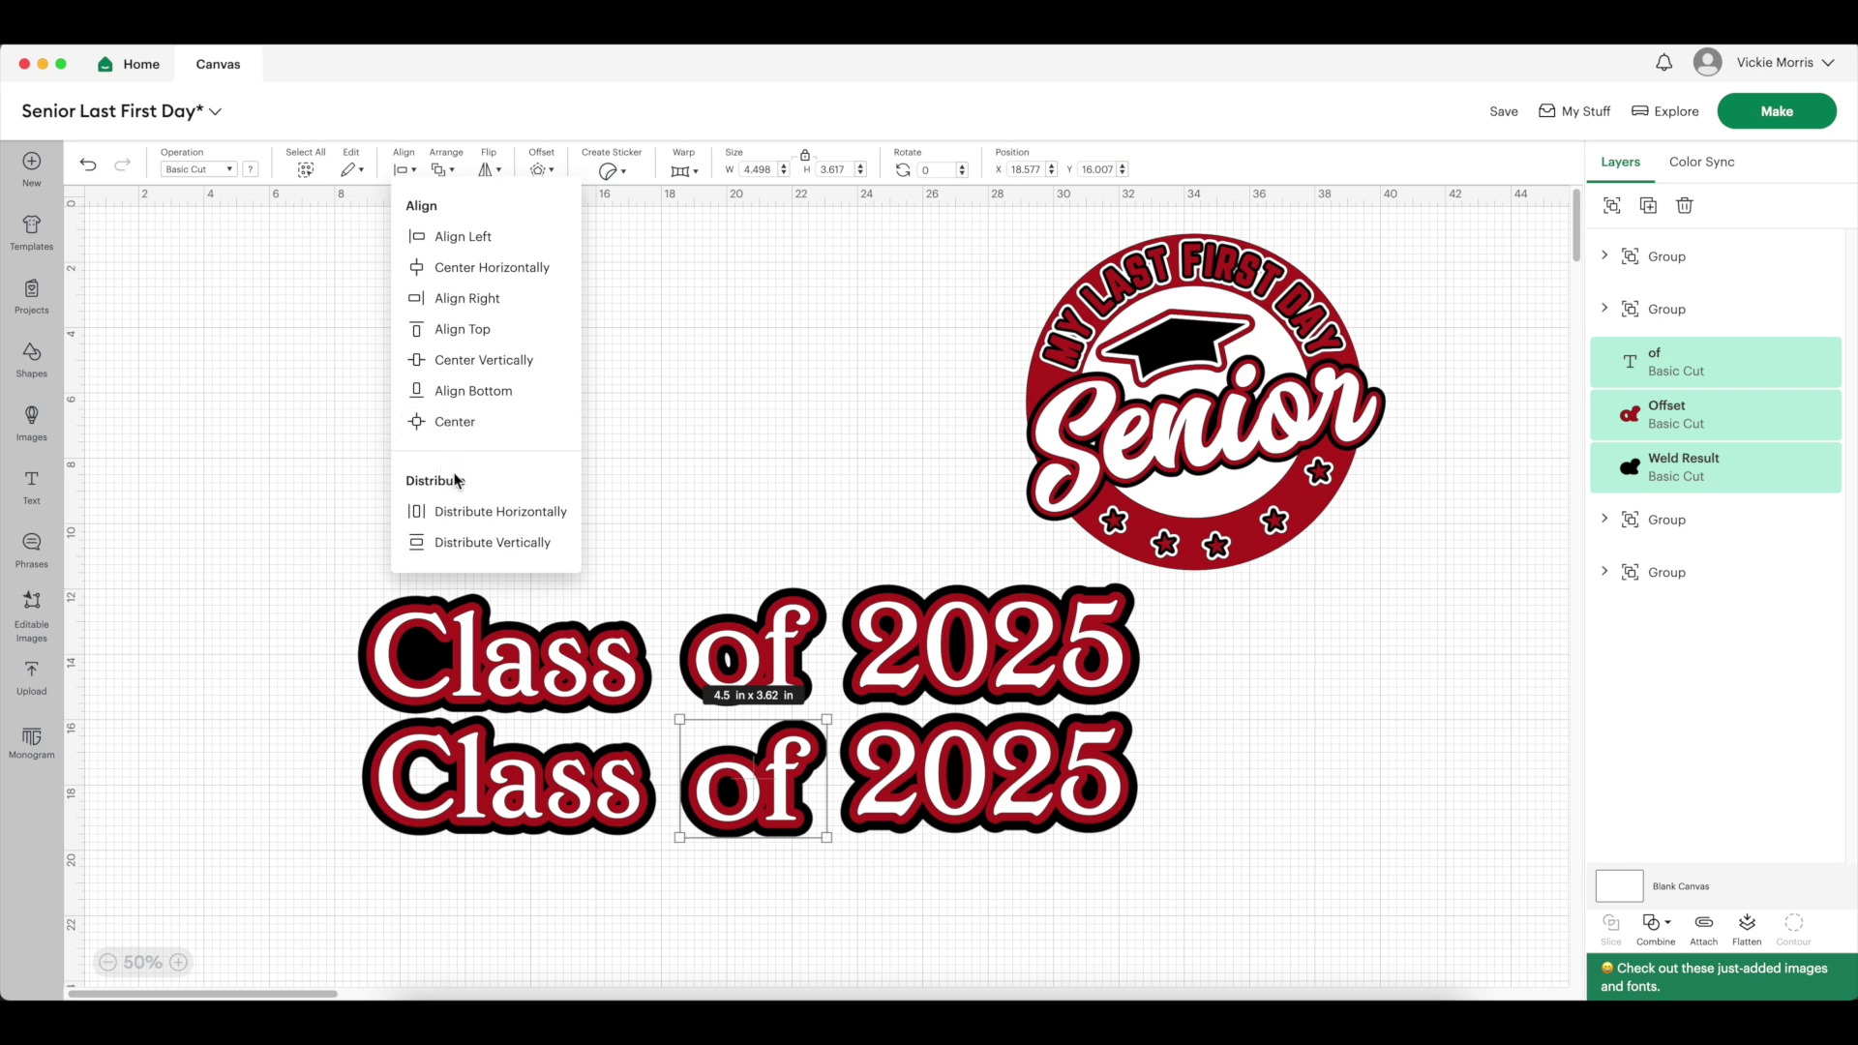
{"action": "left_click", "coordinate": [728, 478]}
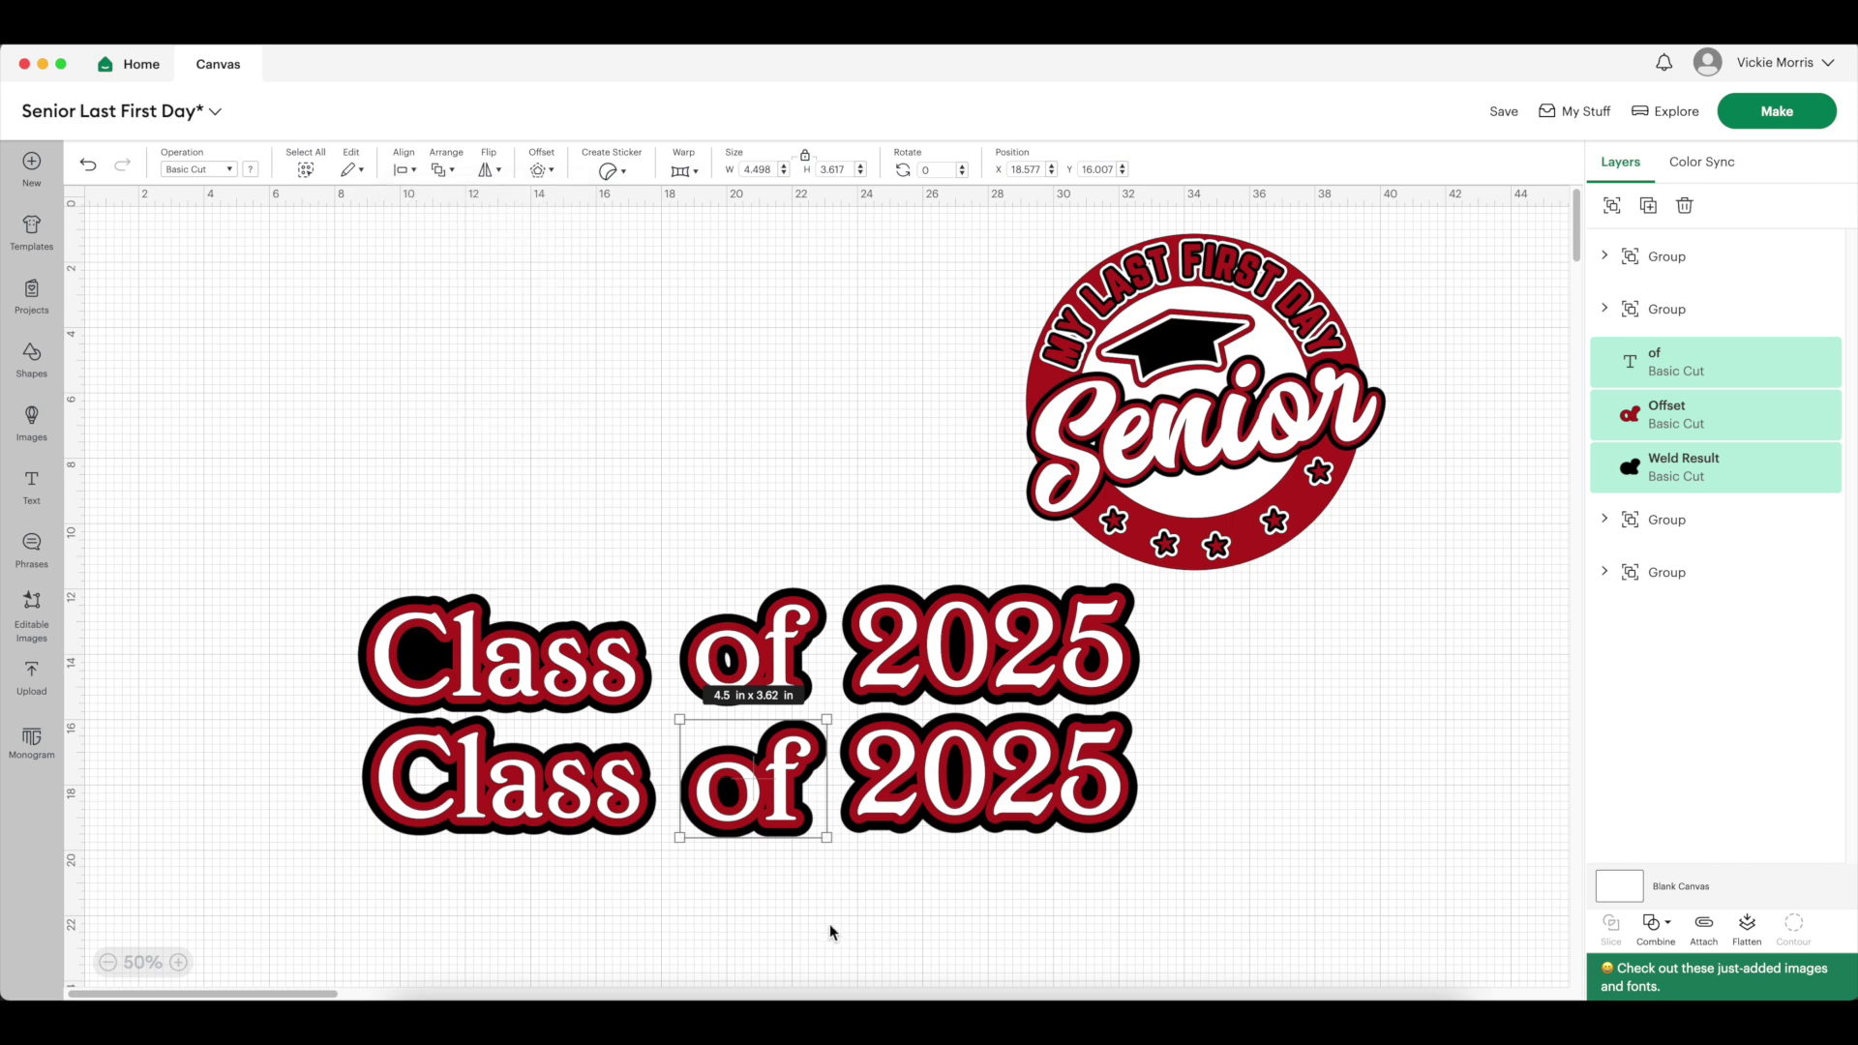
{"action": "left_click", "coordinate": [767, 902]}
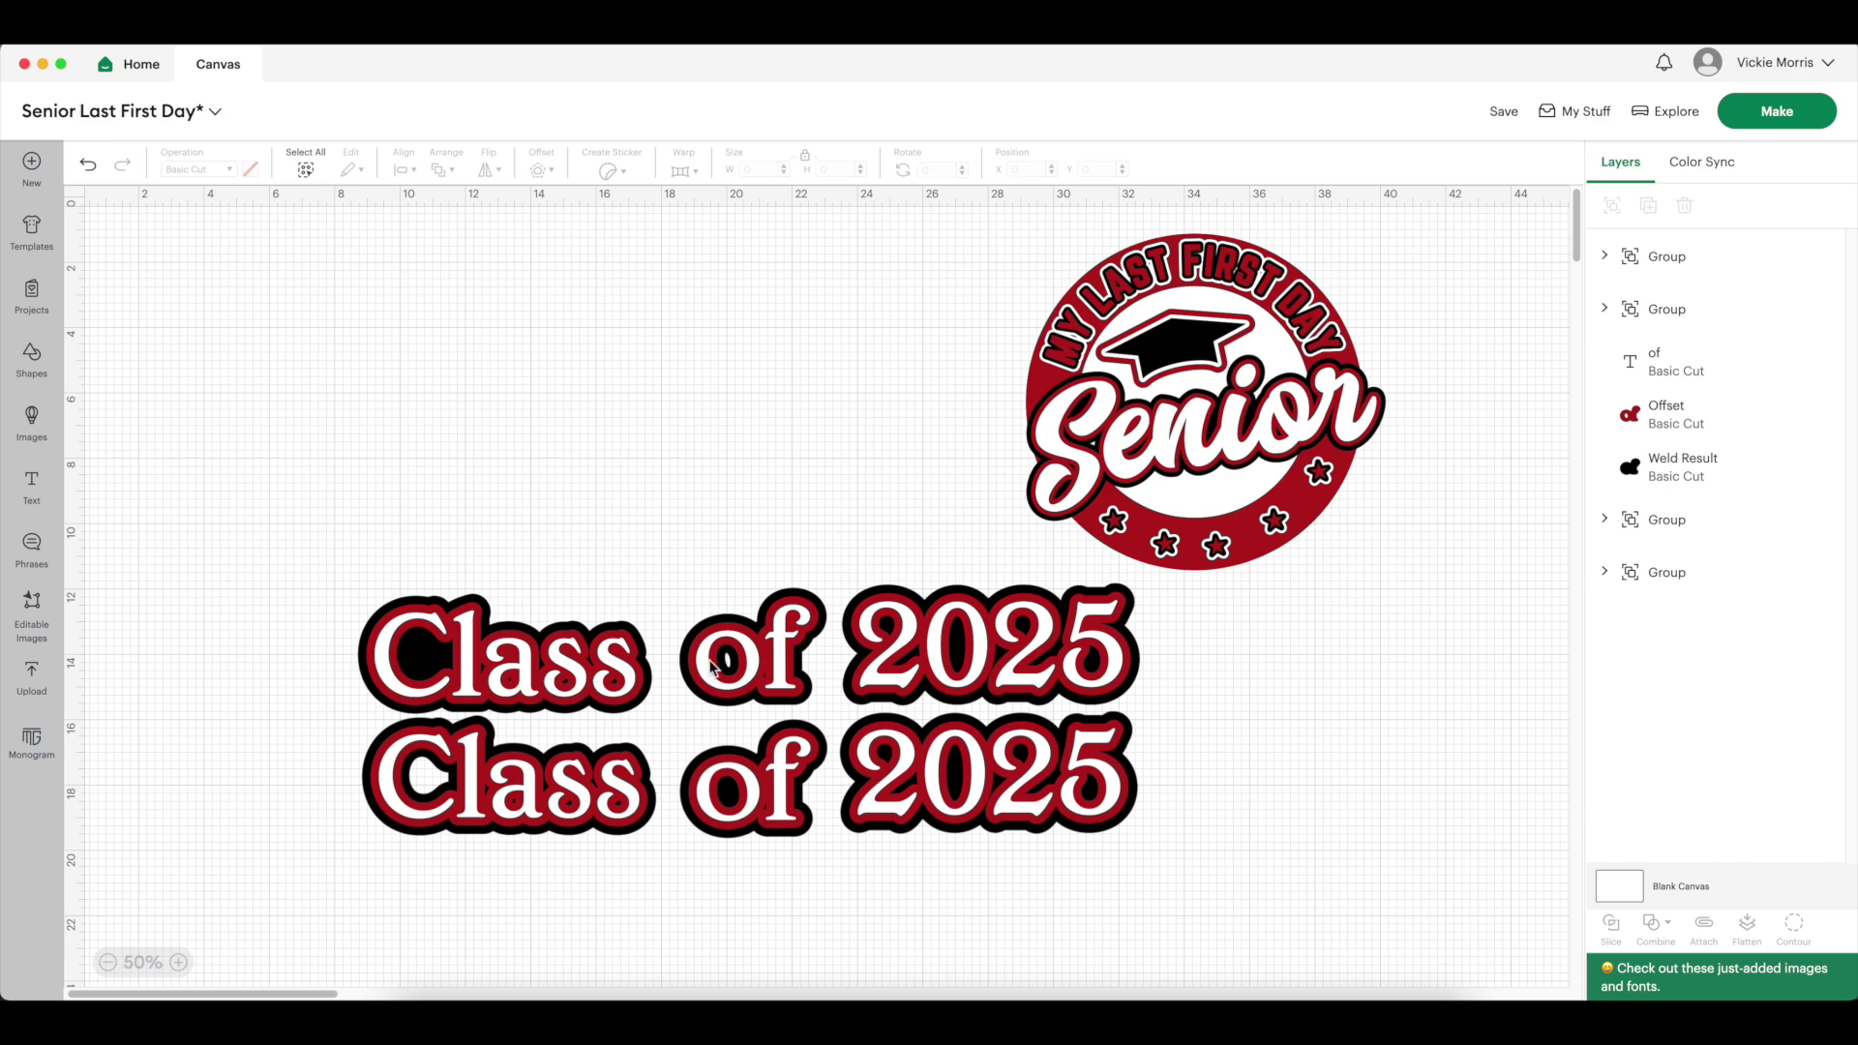
Ungroup the upper "Class of 2025" lettering and delete its "of" and "2025" parts
{"action": "left_click", "coordinate": [566, 659]}
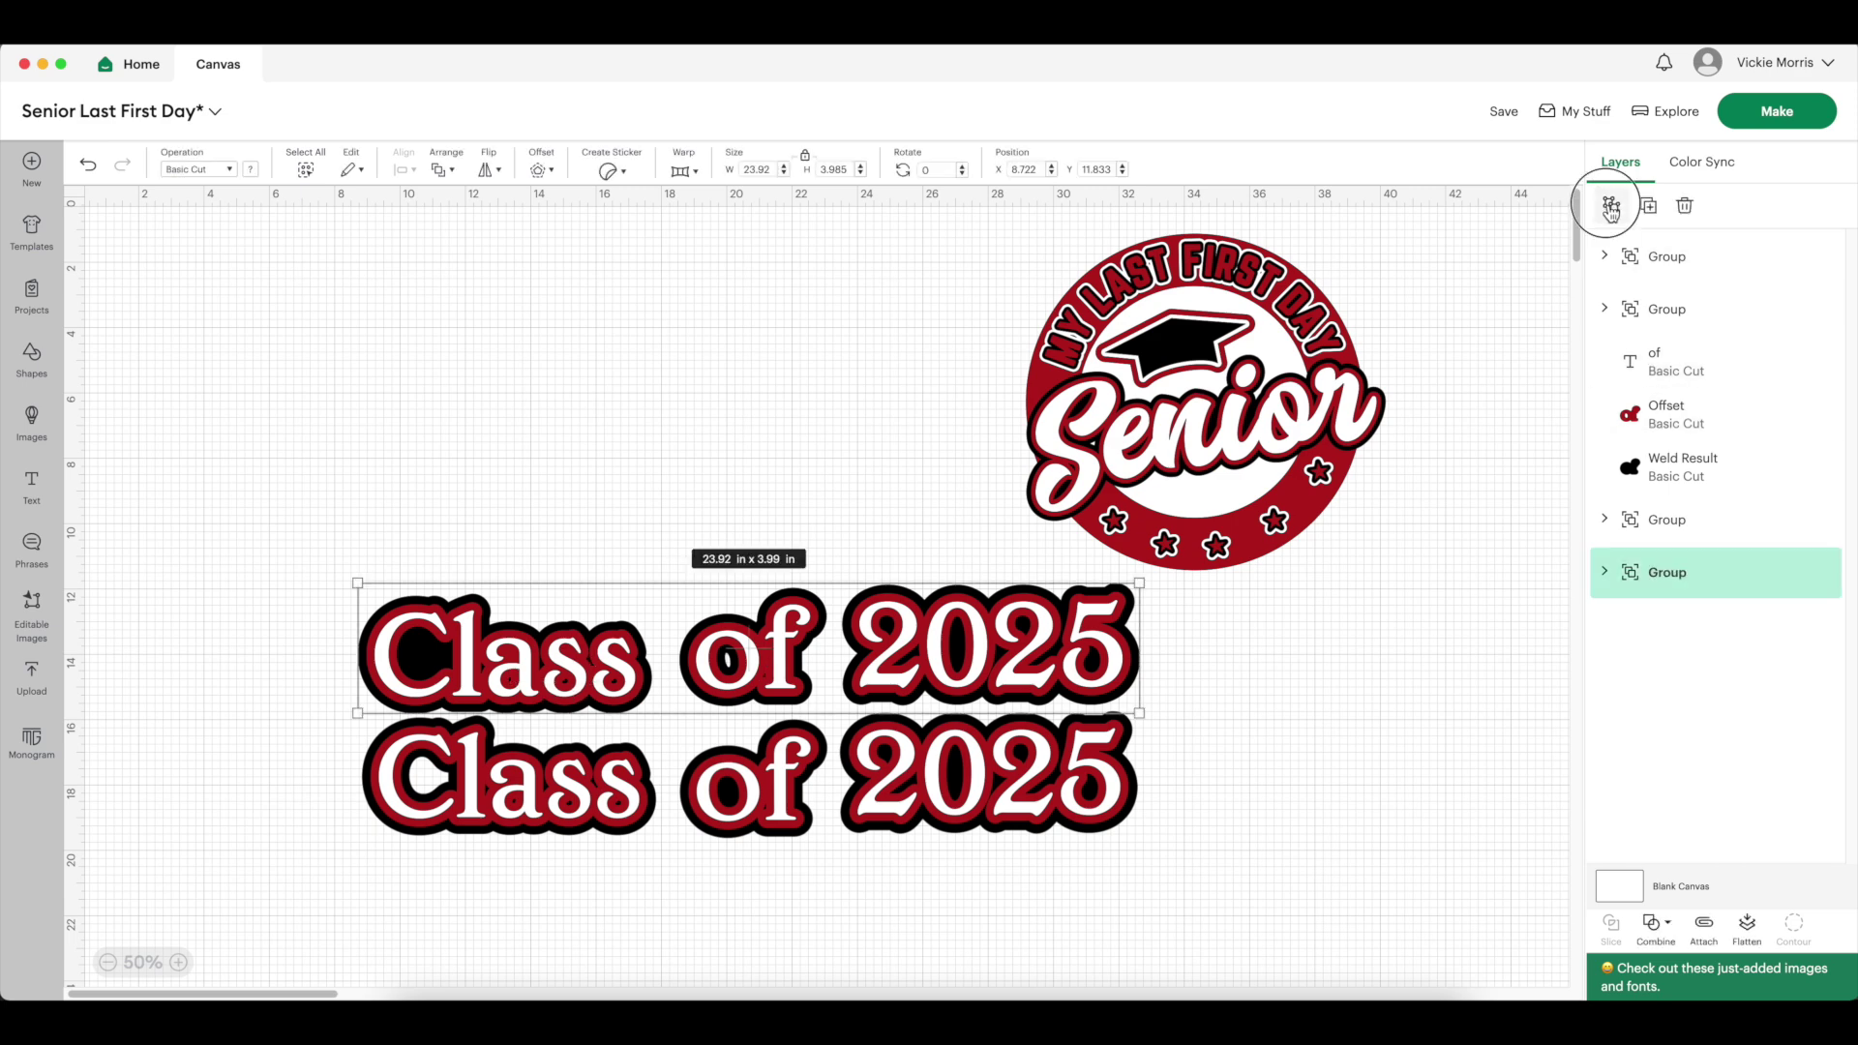
{"action": "left_click", "coordinate": [1611, 204]}
{"action": "scroll", "coordinate": [1502, 564], "scroll_direction": "down", "scroll_amount": 1}
{"action": "left_click", "coordinate": [1494, 585]}
{"action": "left_click_drag", "start_coordinate": [1296, 613], "coordinate": [743, 664]}
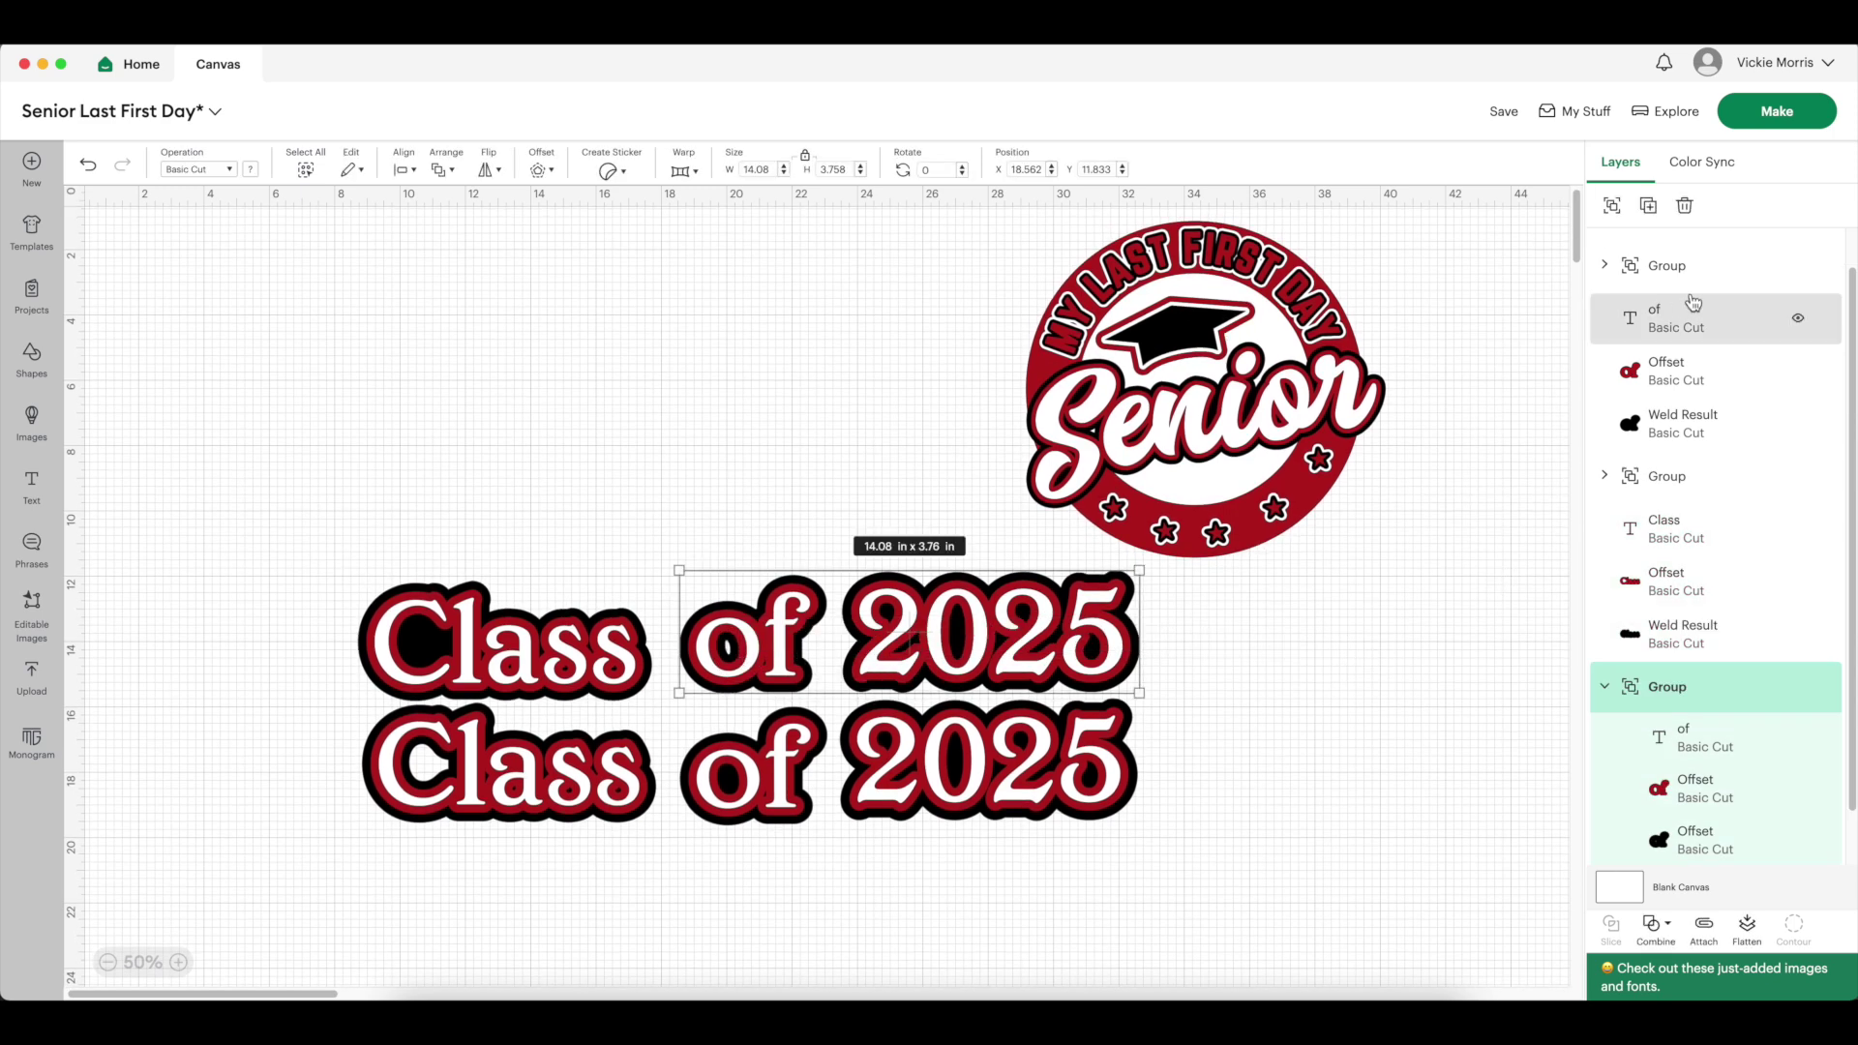
{"action": "left_click", "coordinate": [1684, 206]}
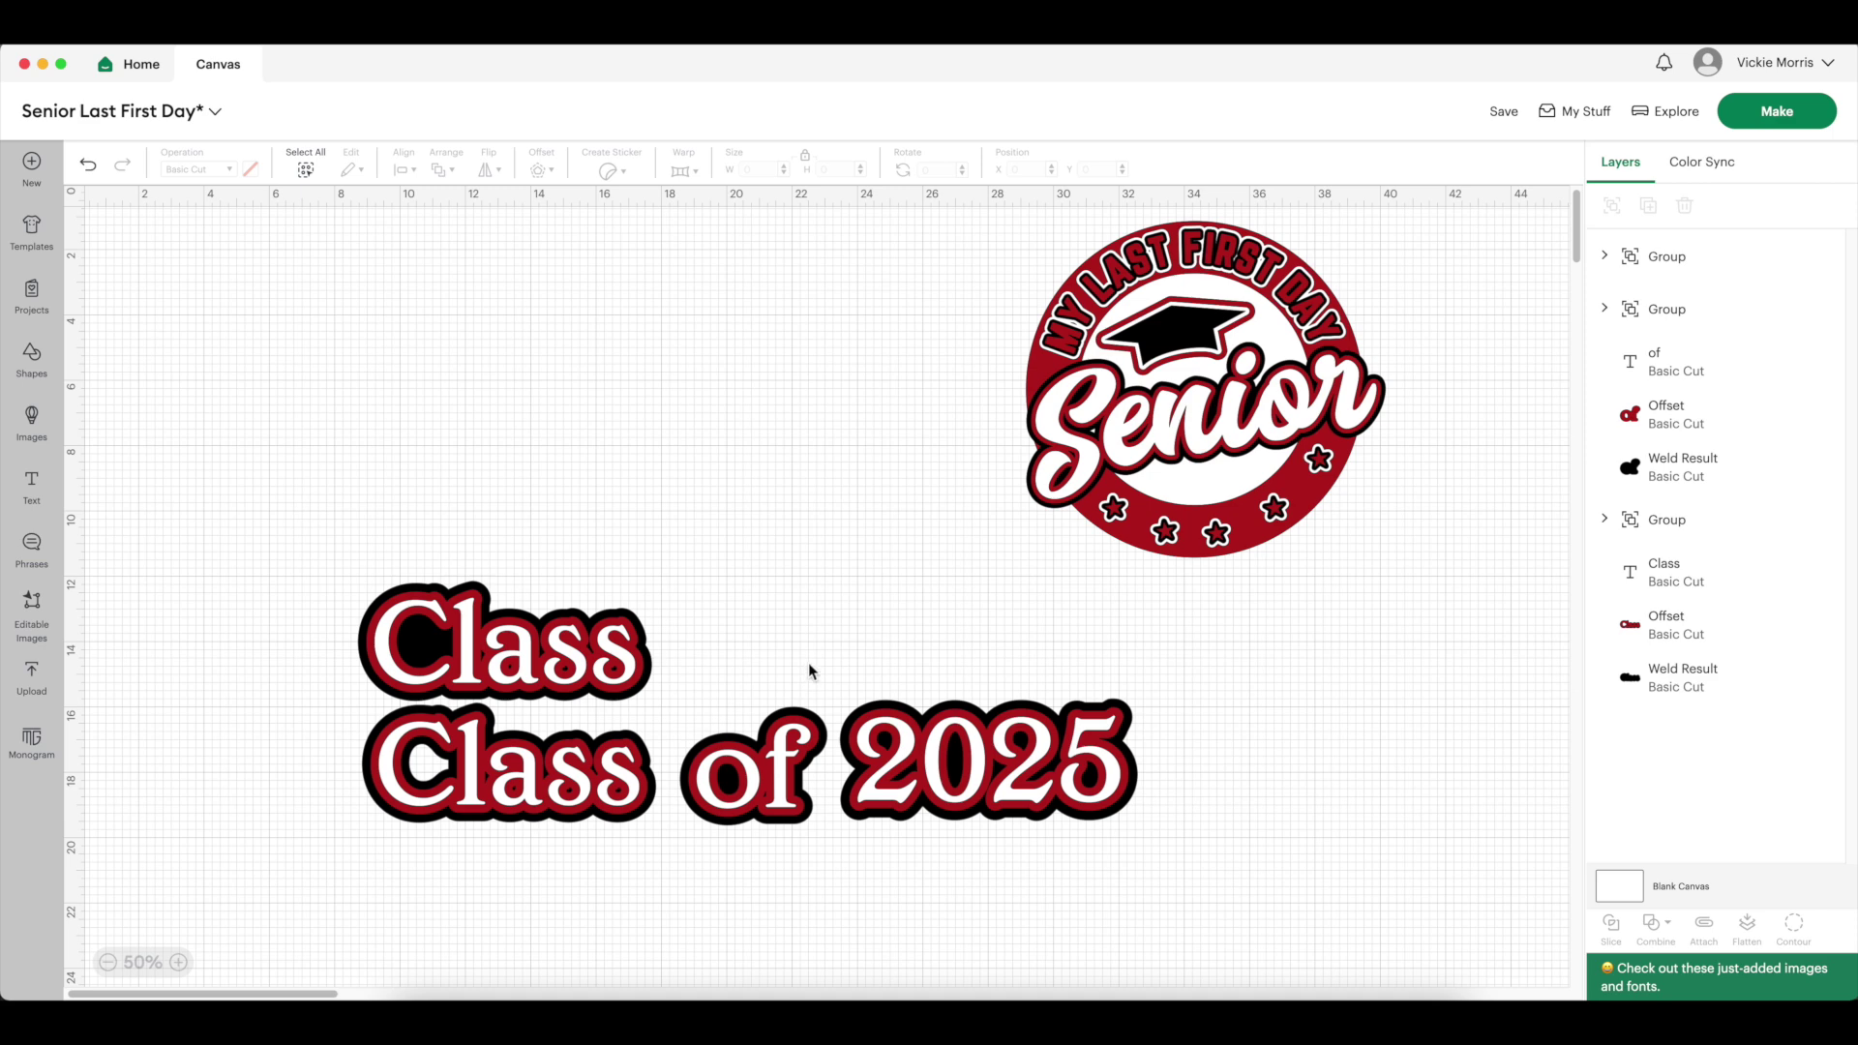
Move the spare "Class" and the complete "Class of 2025" lettering together to the canvas area beside the Senior badge
{"action": "left_click_drag", "start_coordinate": [333, 604], "coordinate": [639, 682]}
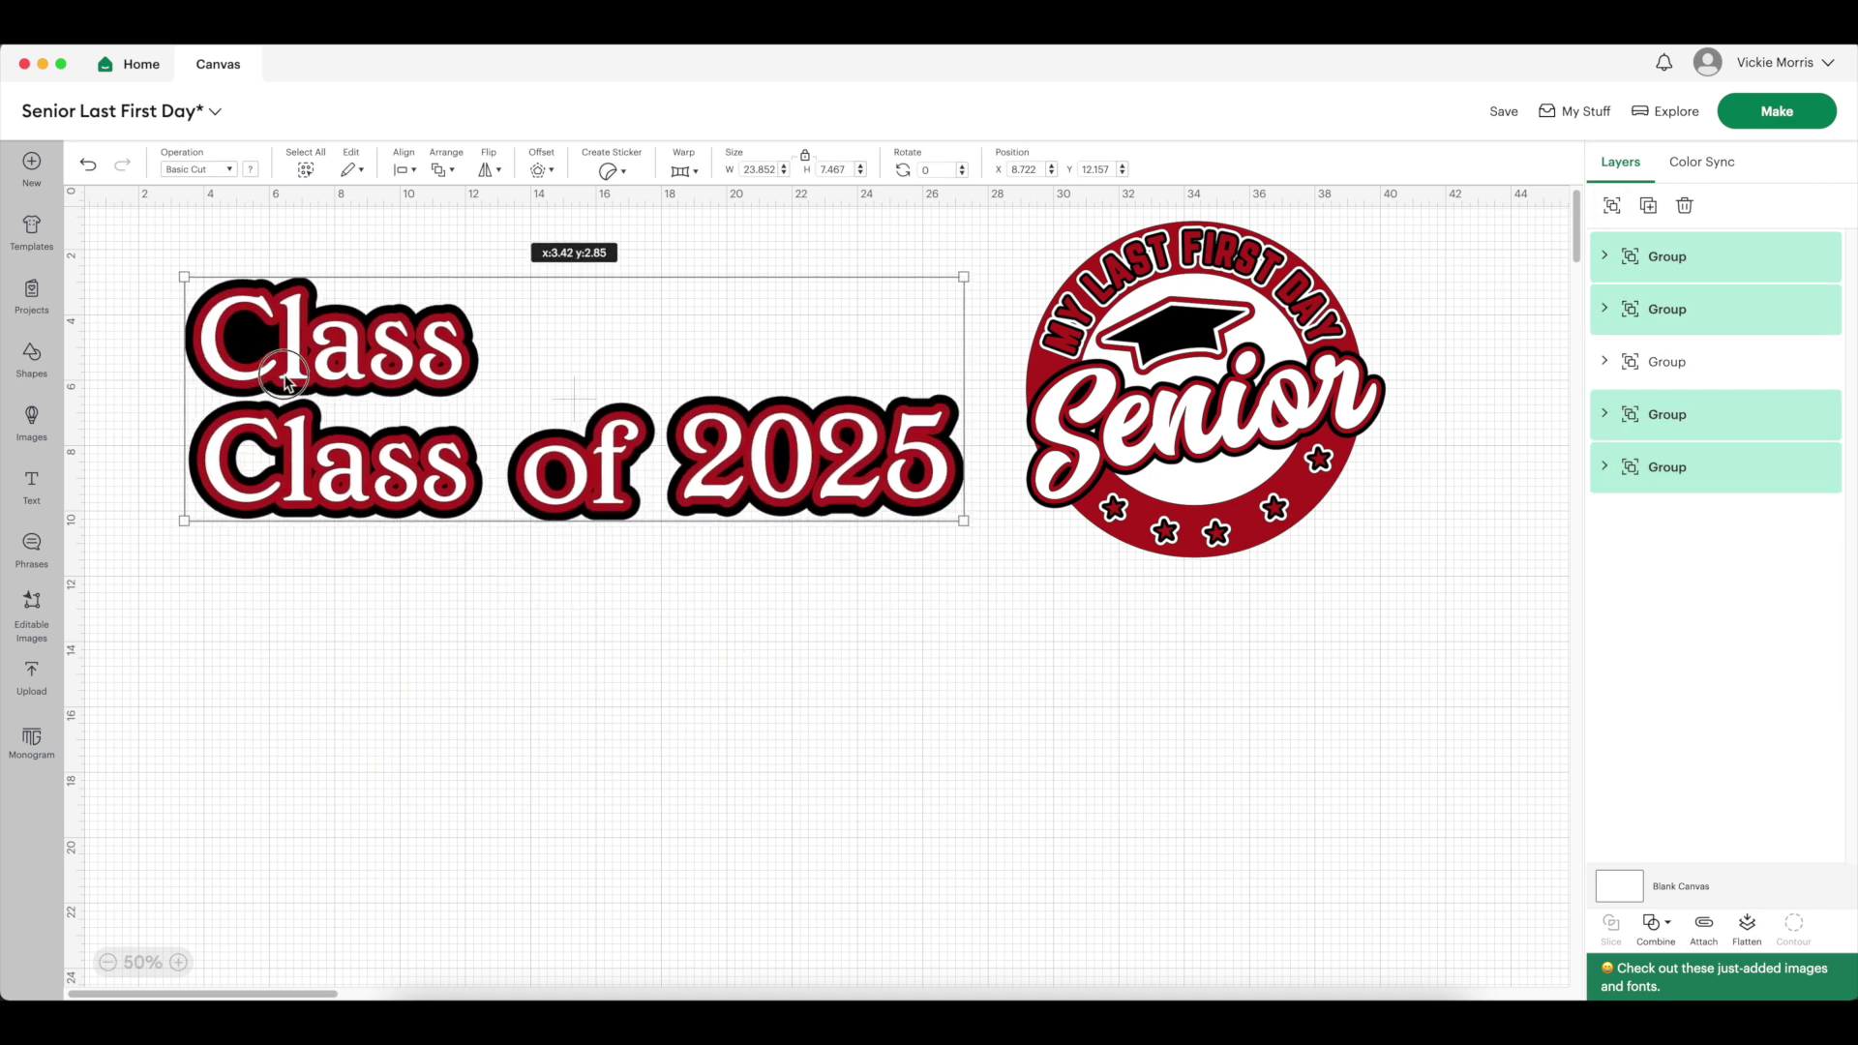
{"action": "left_click_drag", "start_coordinate": [581, 406], "coordinate": [549, 359]}
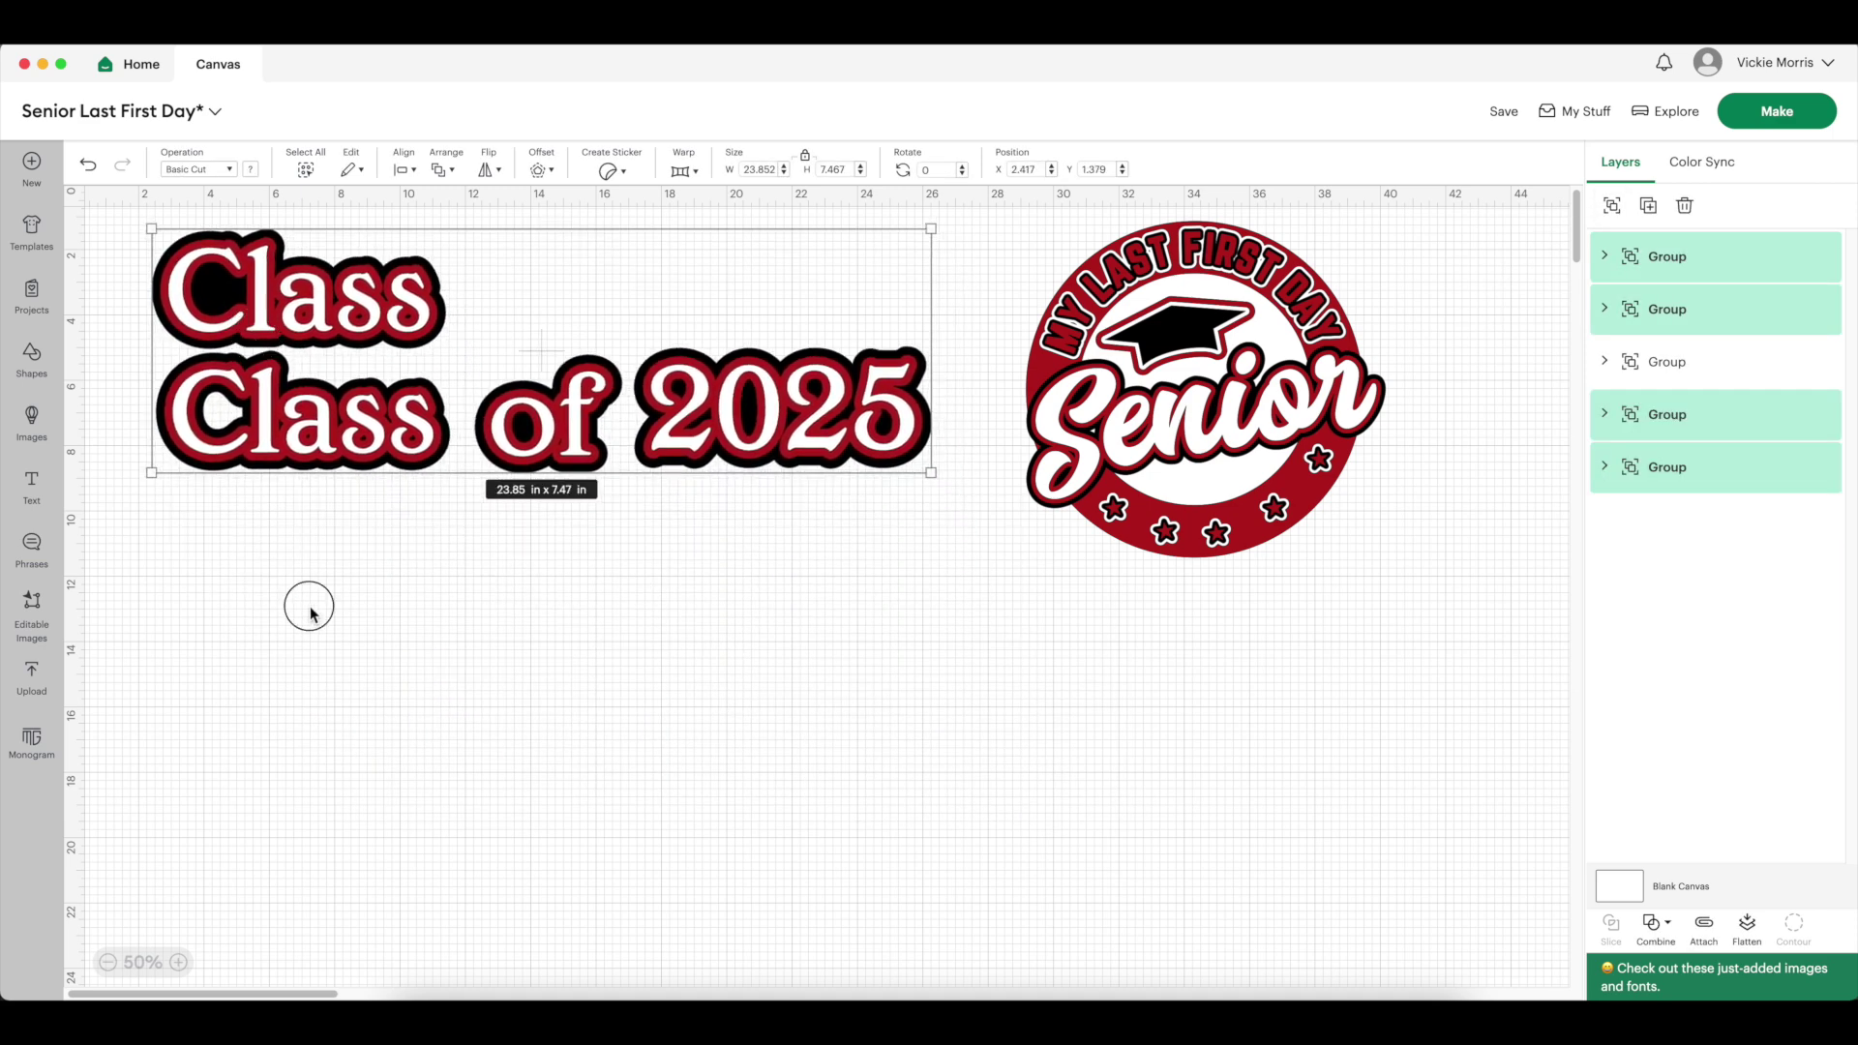
{"action": "left_click", "coordinate": [601, 566]}
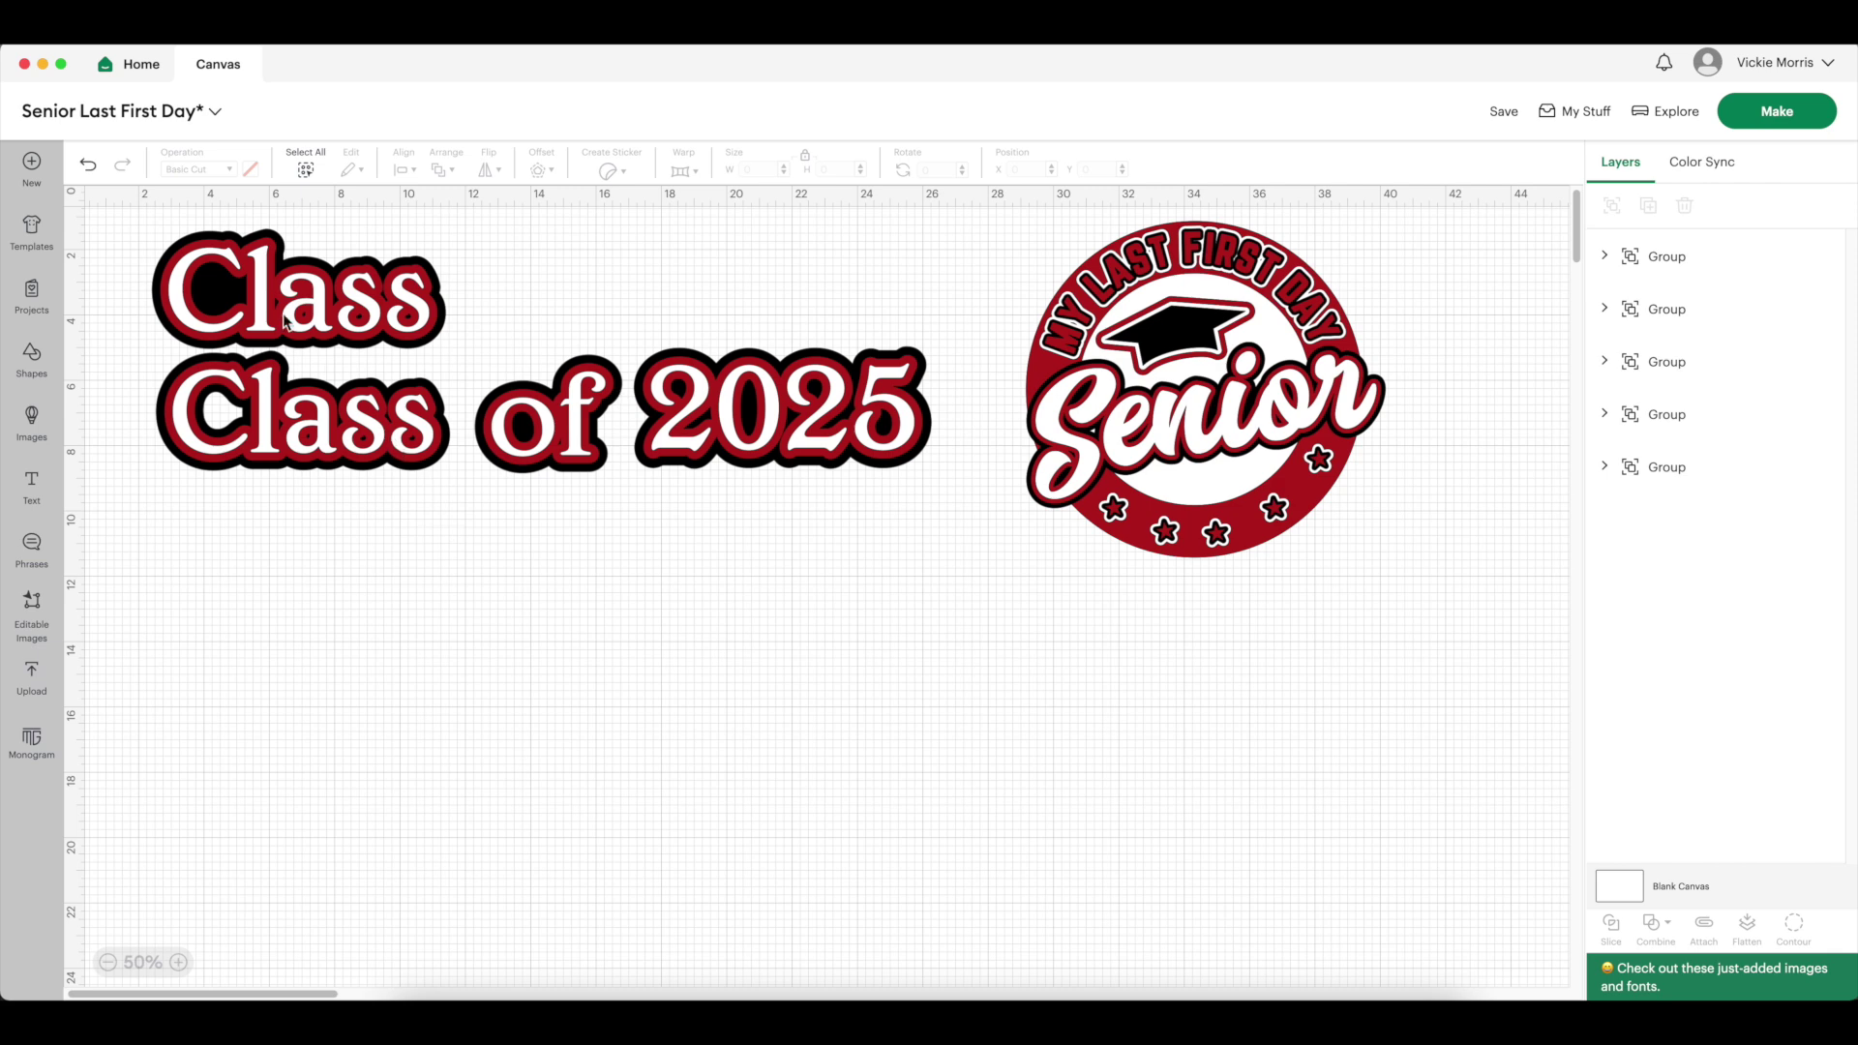
Insert a new text object and set its font to Edwardian Com Medium
{"action": "left_click", "coordinate": [32, 486]}
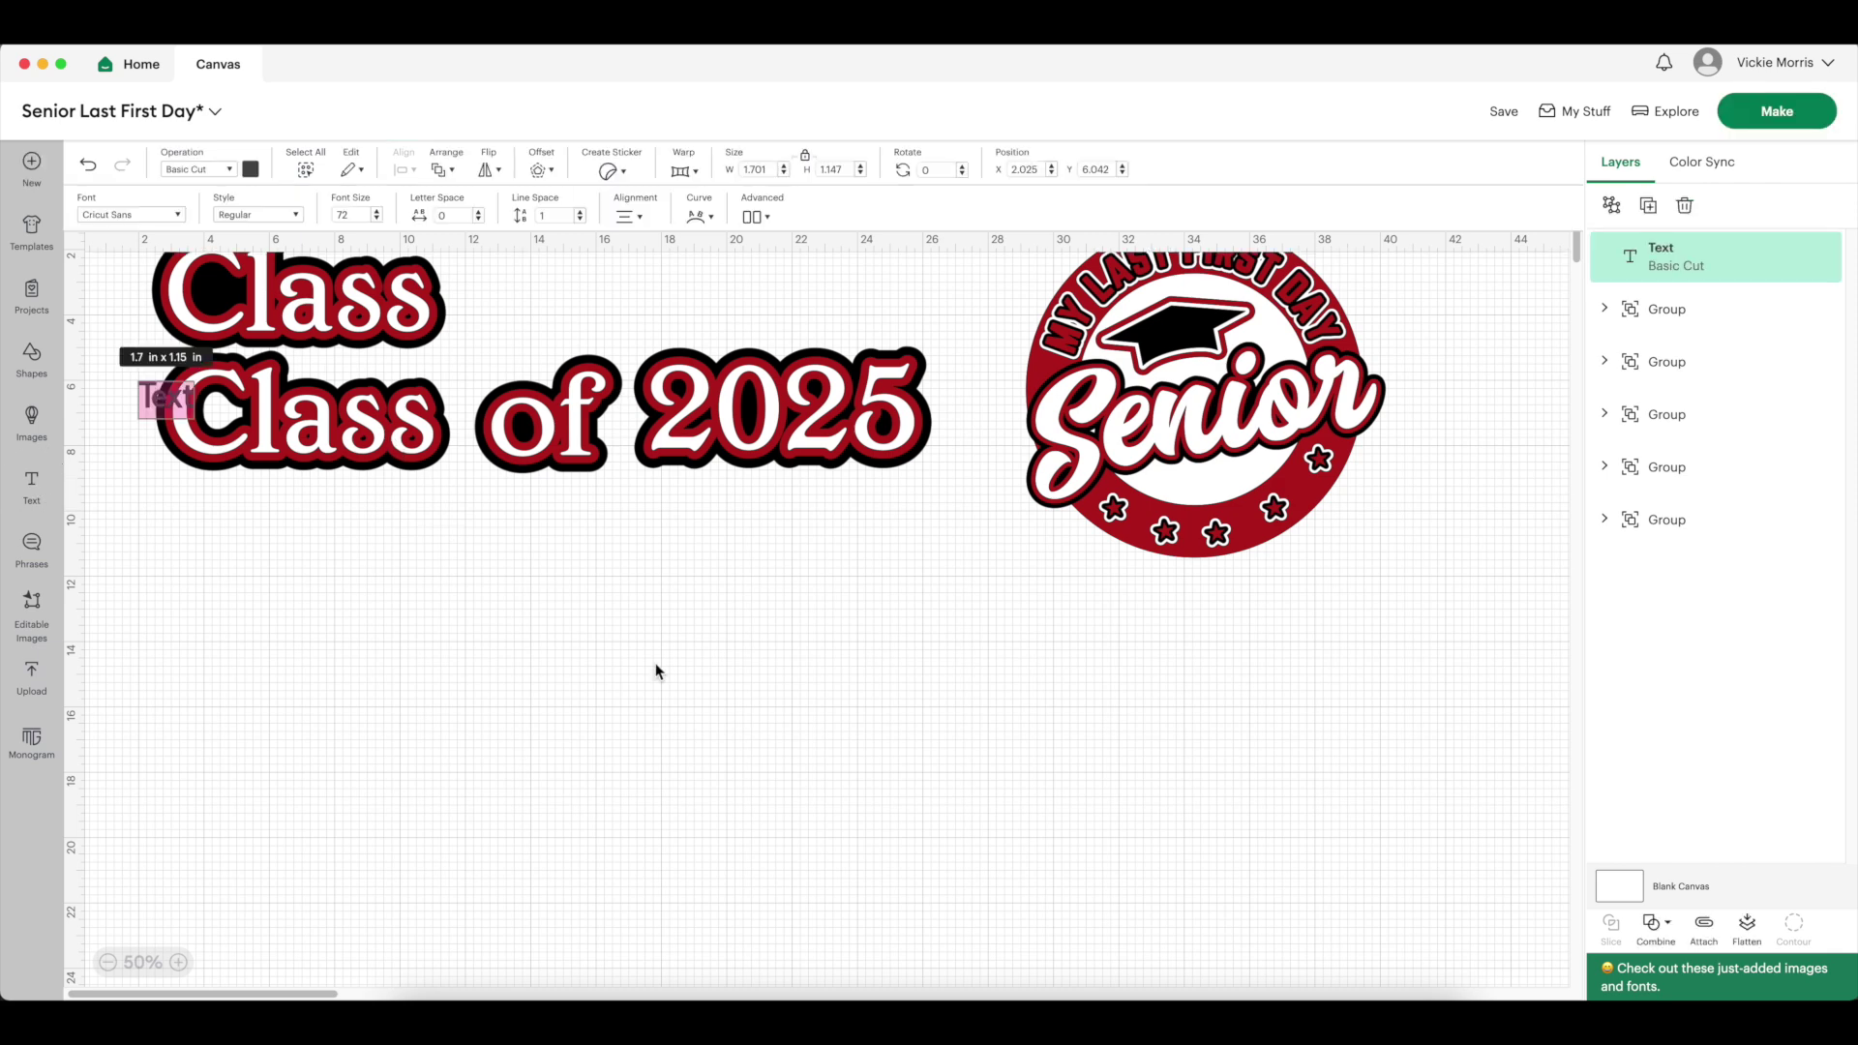
{"action": "left_click", "coordinate": [130, 213]}
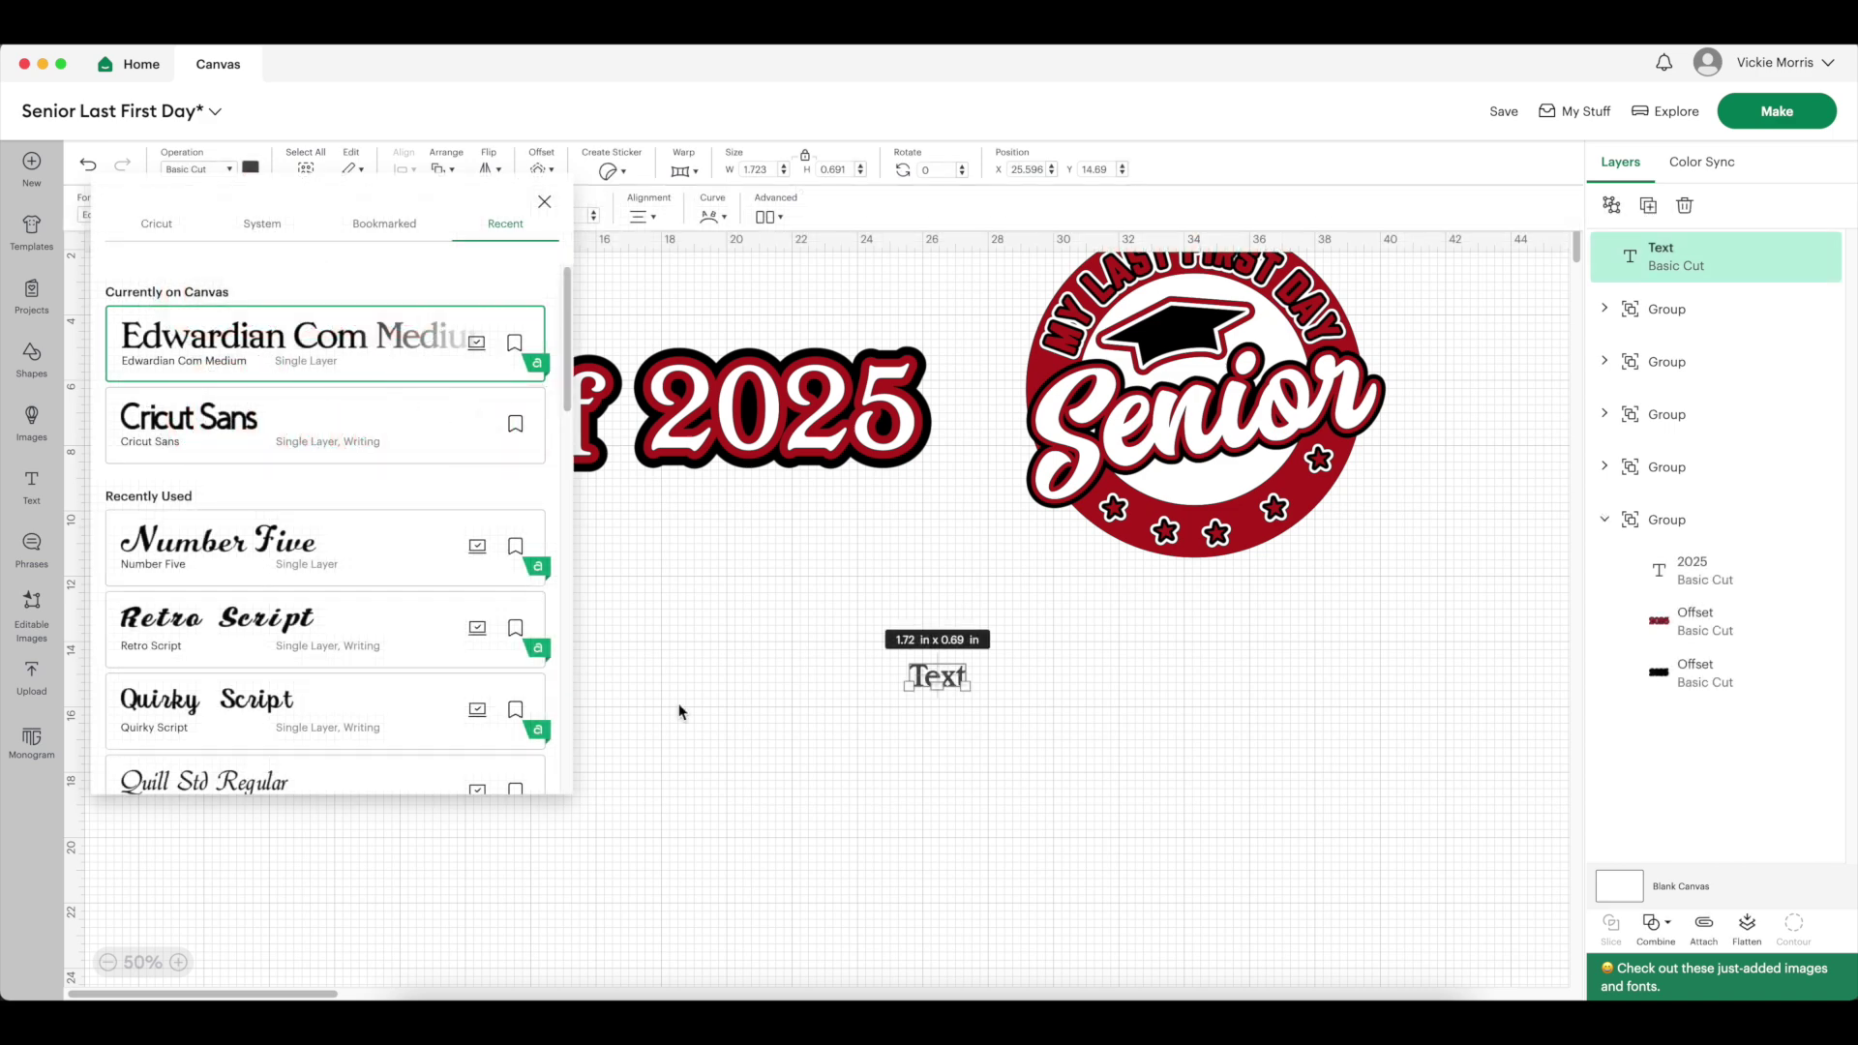
{"action": "left_click", "coordinate": [544, 202]}
Enlarge the new text to a font size of about 315, reading "Hamco", and place it below the Senior badge
{"action": "left_click_drag", "start_coordinate": [971, 689], "coordinate": [916, 697]}
{"action": "double_click", "coordinate": [916, 697]}
{"action": "type", "text": "Ham"}
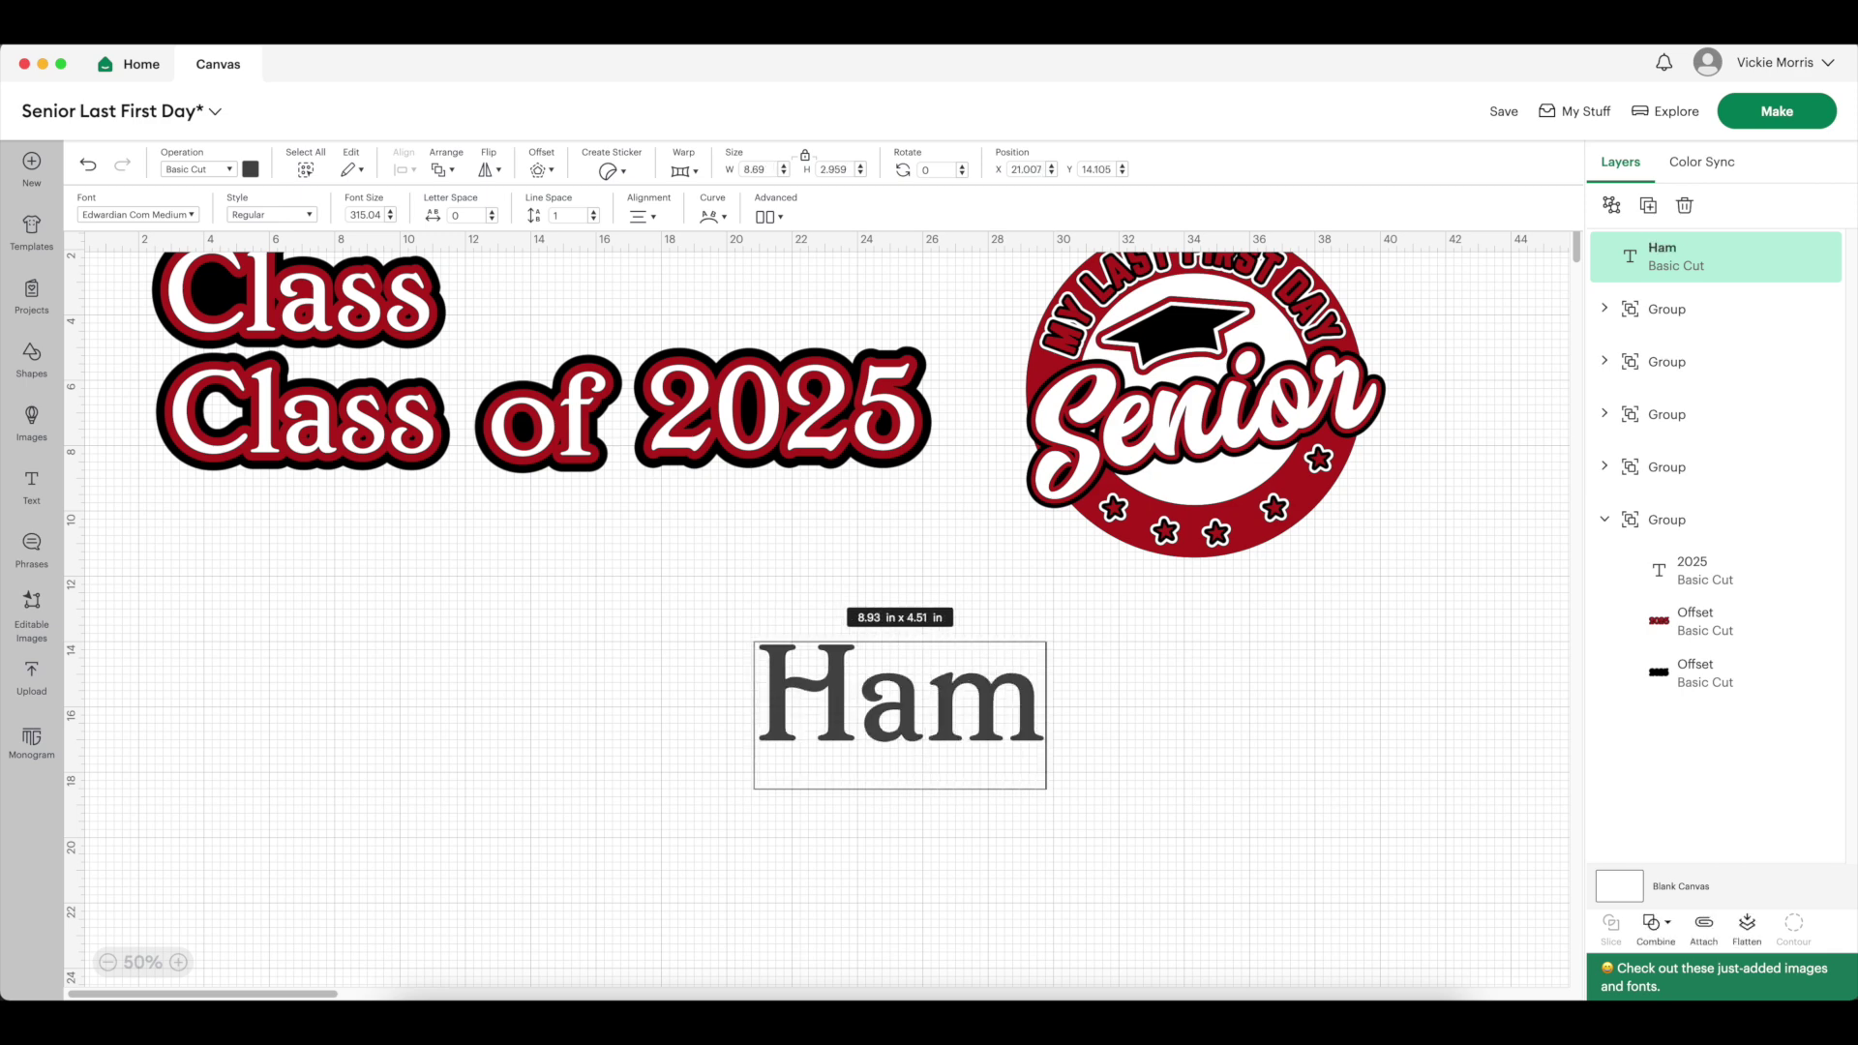
{"action": "type", "text": "co"}
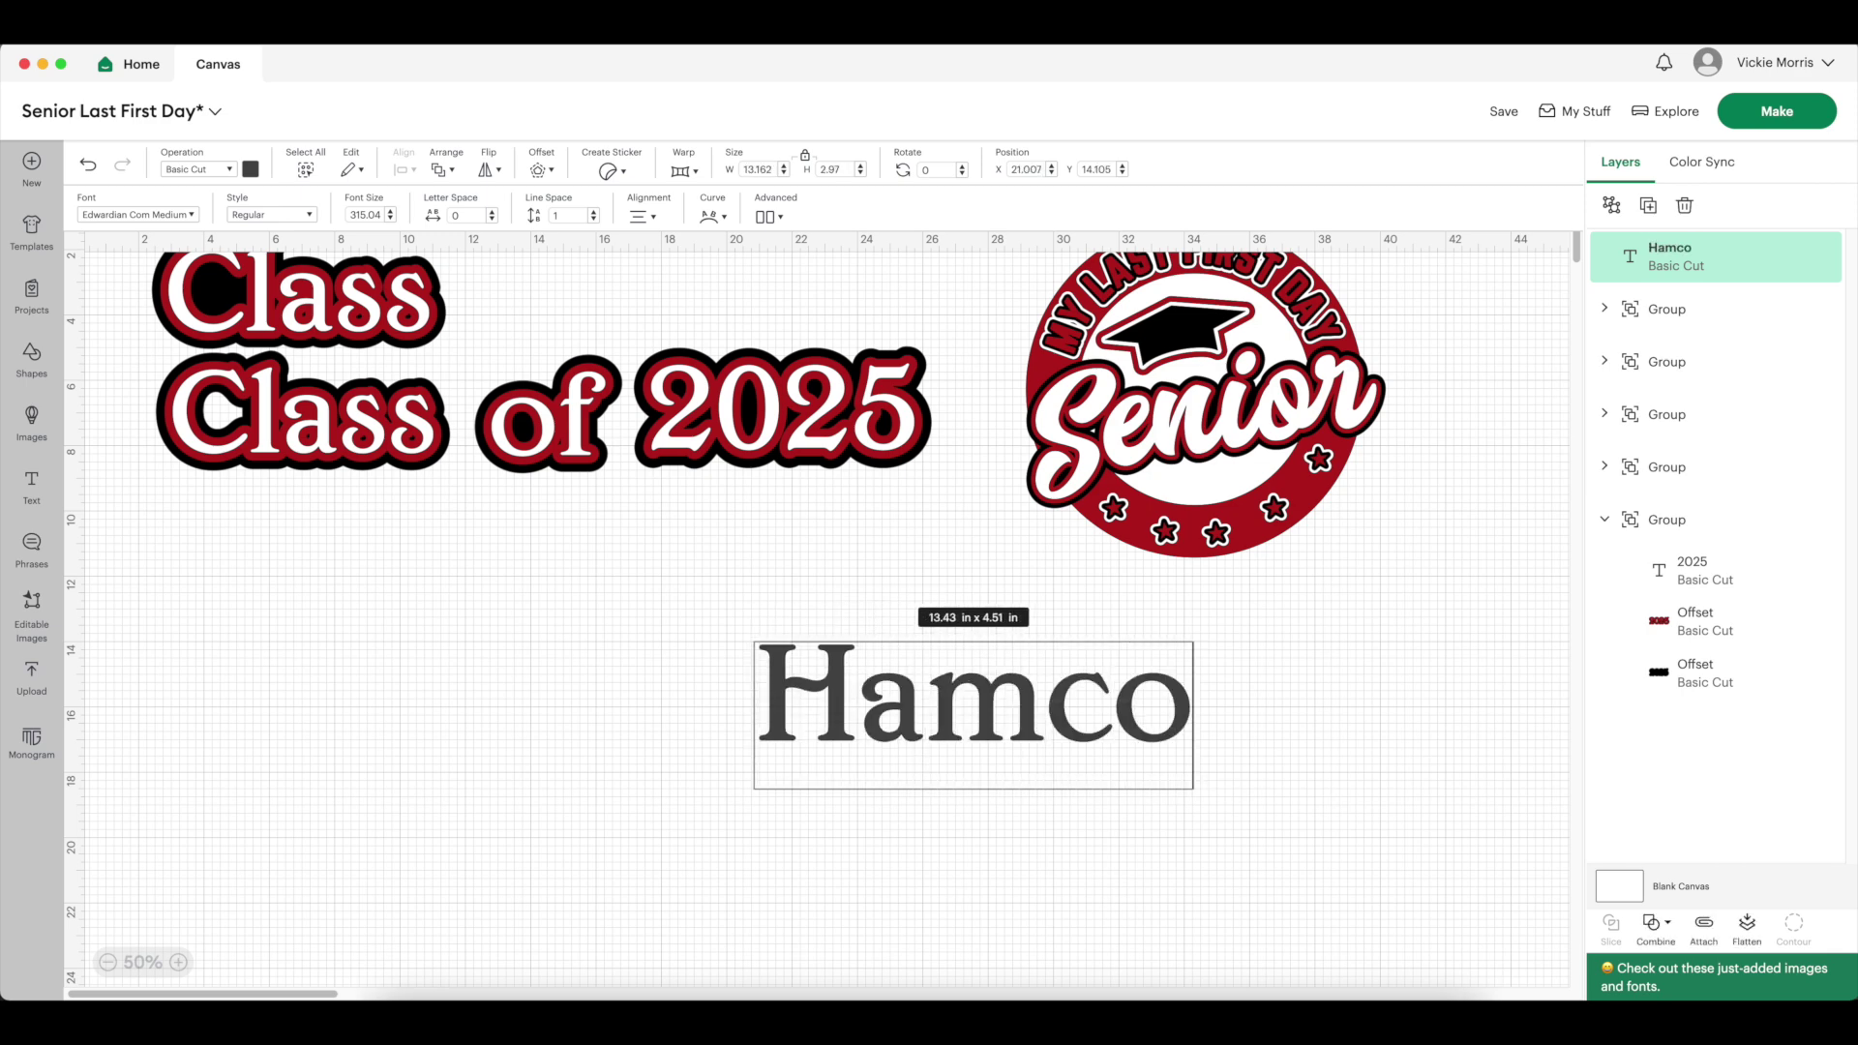
{"action": "left_click", "coordinate": [678, 685]}
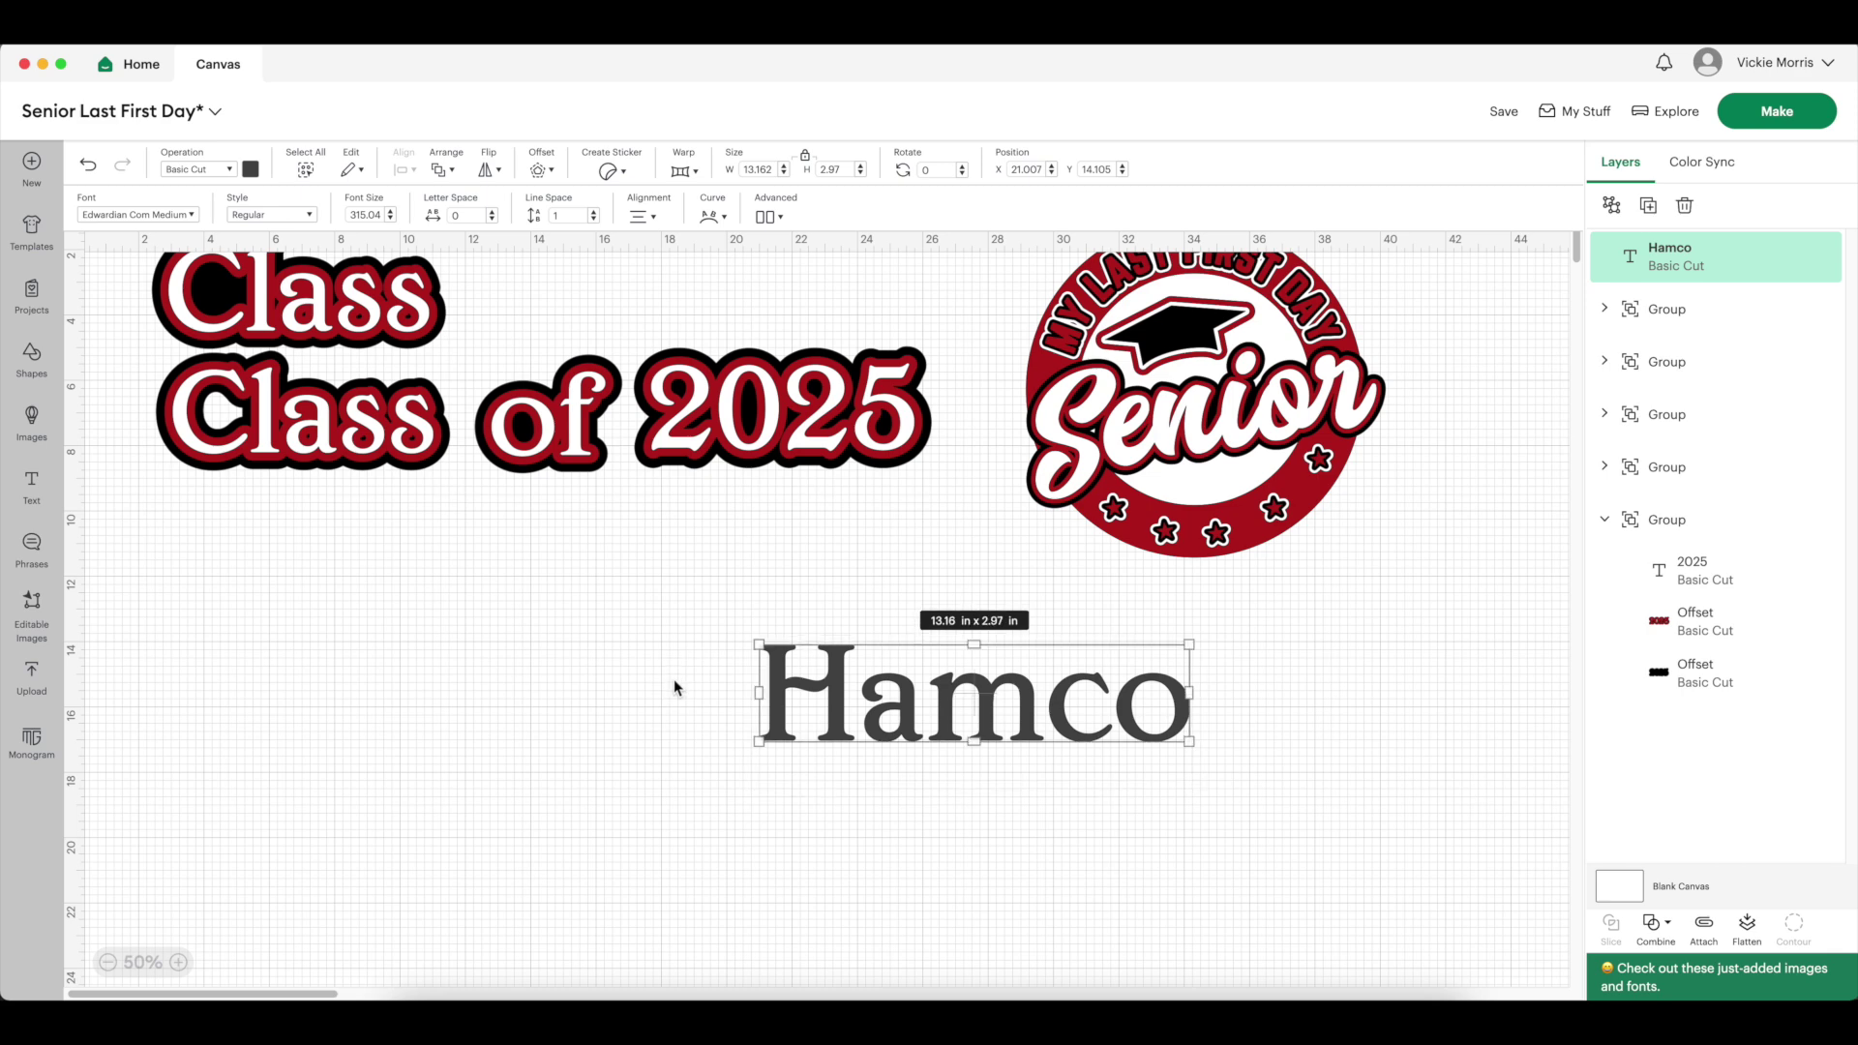
{"action": "left_click_drag", "start_coordinate": [794, 692], "coordinate": [1031, 634]}
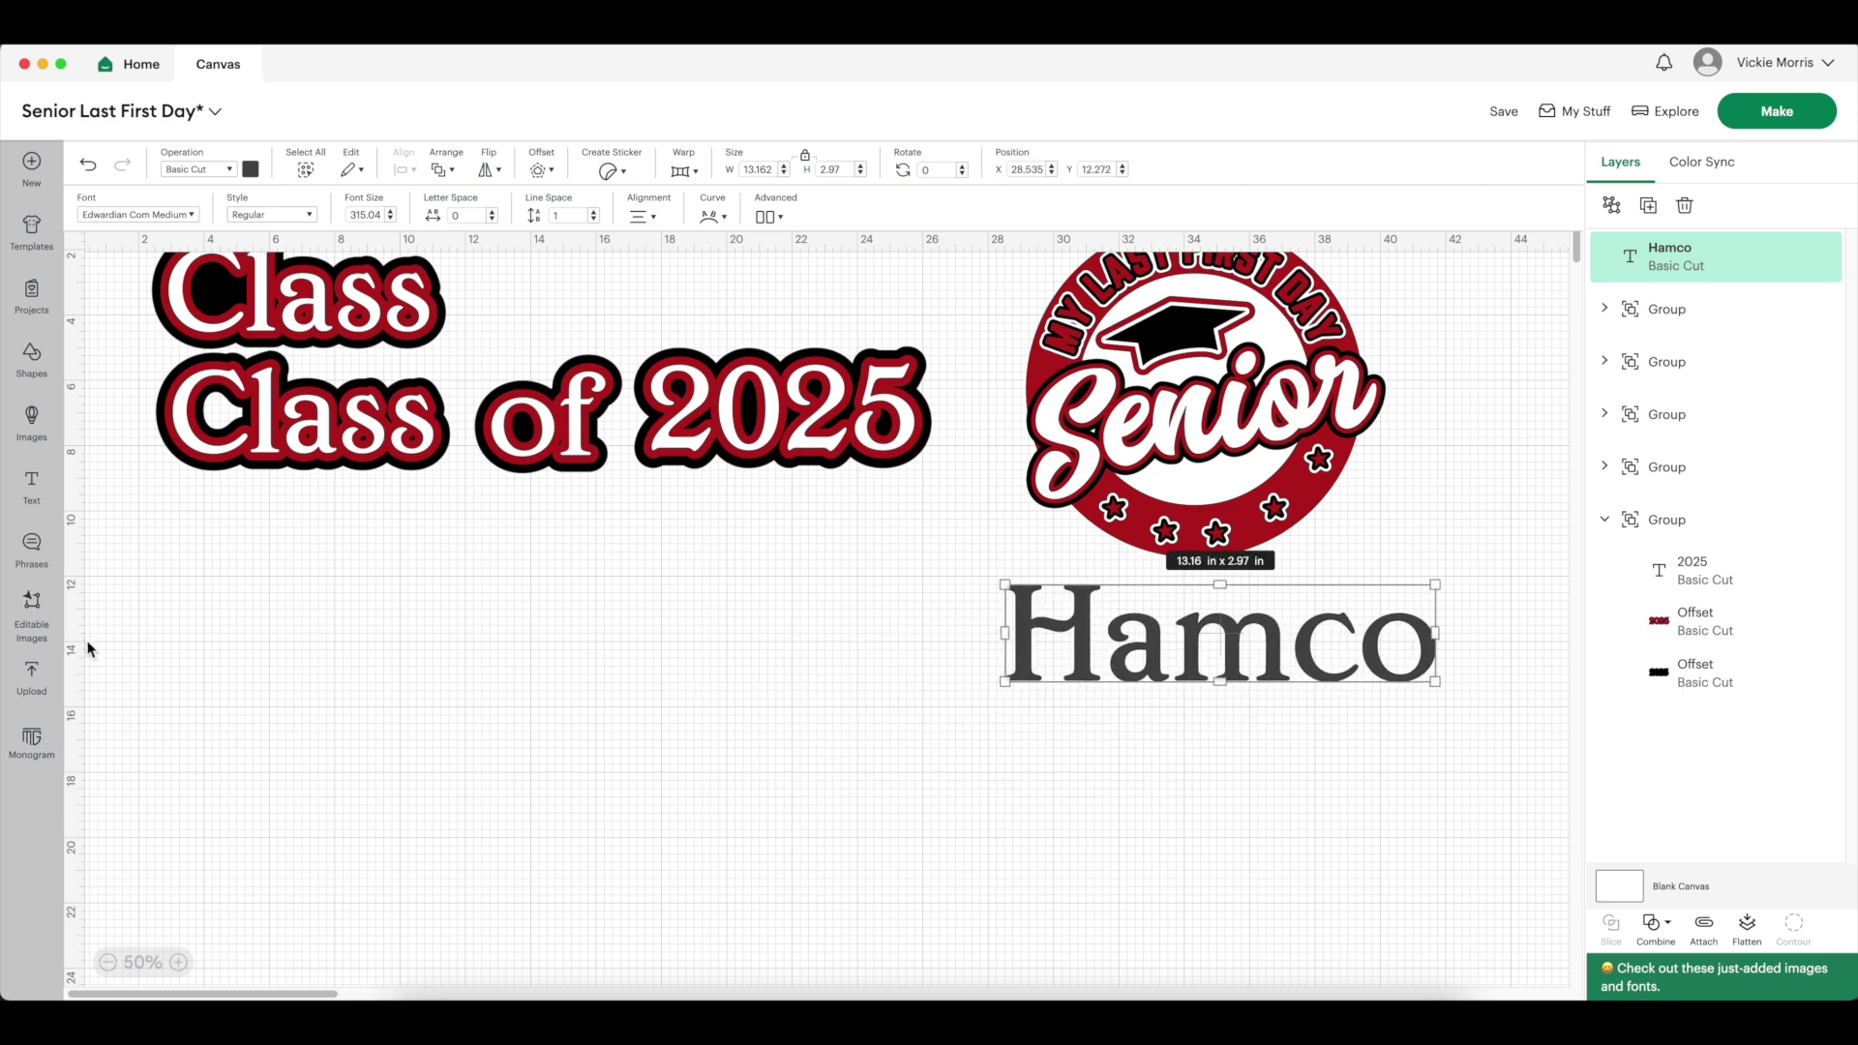
Upload the "Untitled design (1).png" H logo from the Downloads folder as a new image
{"action": "left_click", "coordinate": [56, 681]}
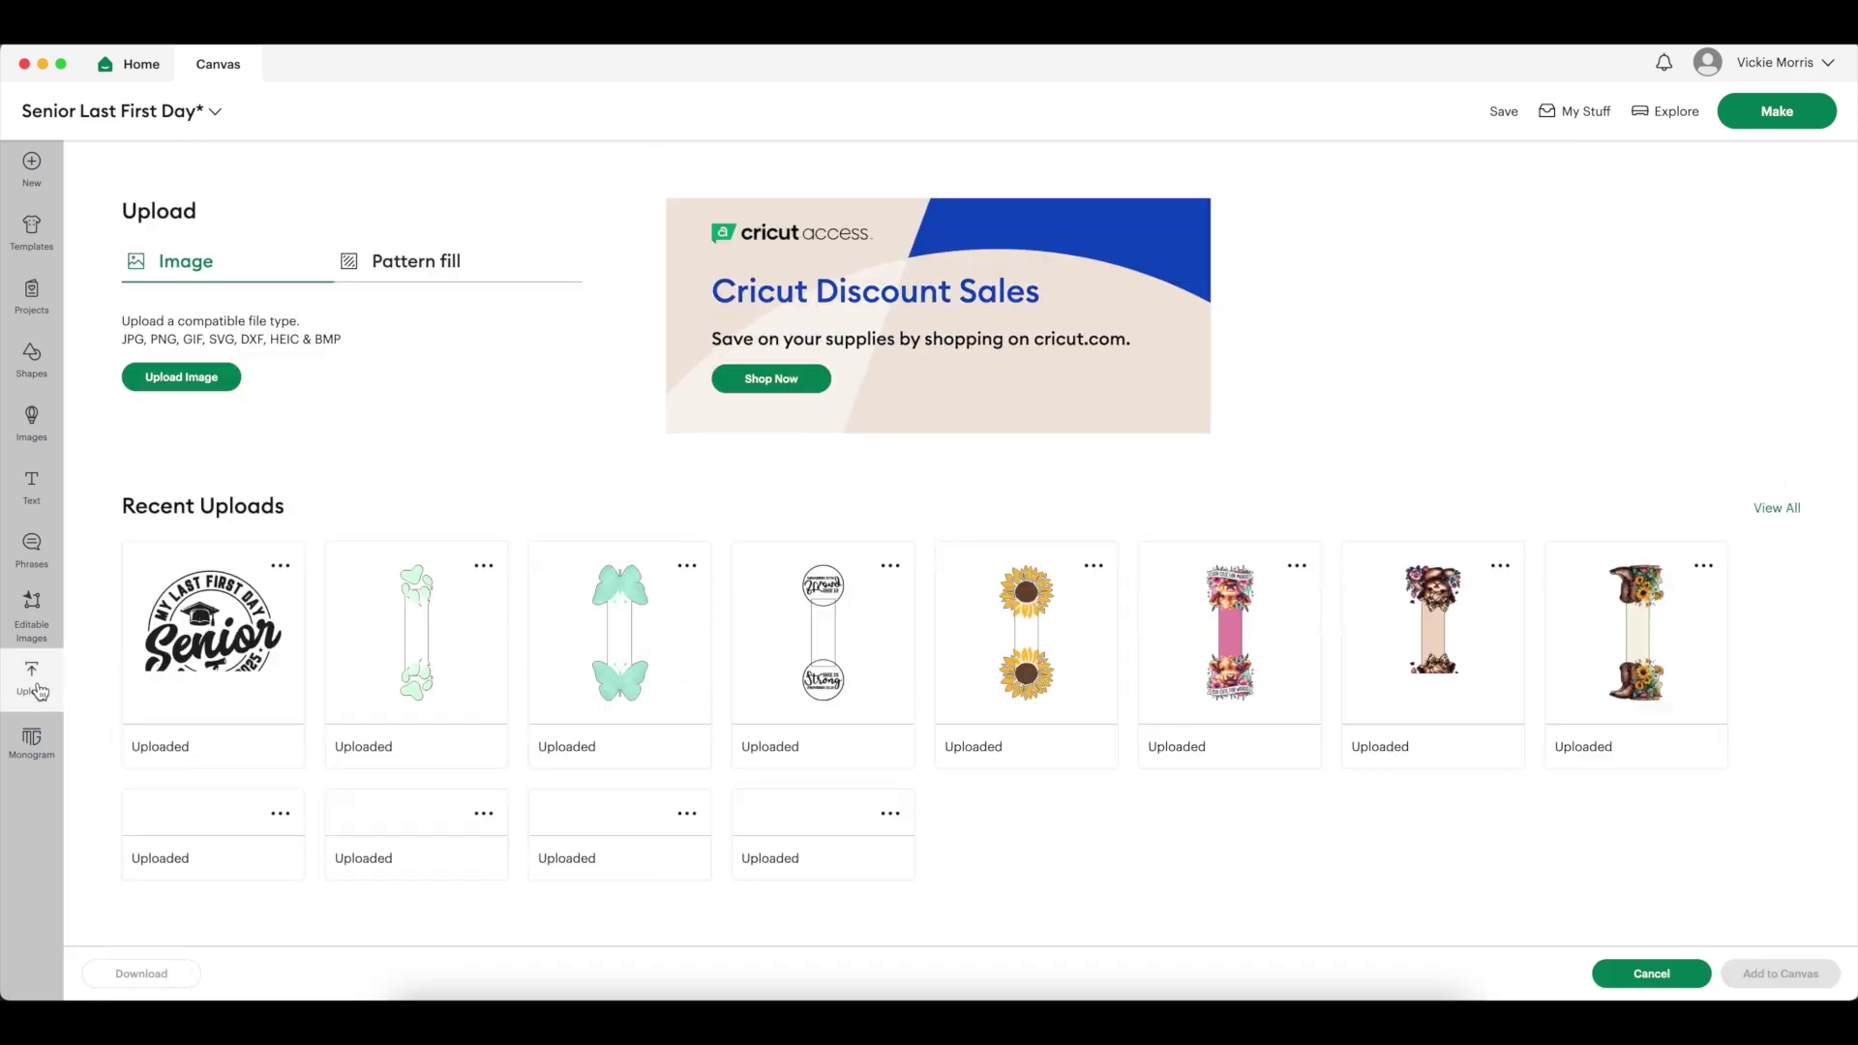
{"action": "left_click", "coordinate": [206, 387]}
{"action": "left_click_drag", "start_coordinate": [910, 199], "coordinate": [1274, 202]}
{"action": "left_click_drag", "start_coordinate": [1488, 333], "coordinate": [753, 535]}
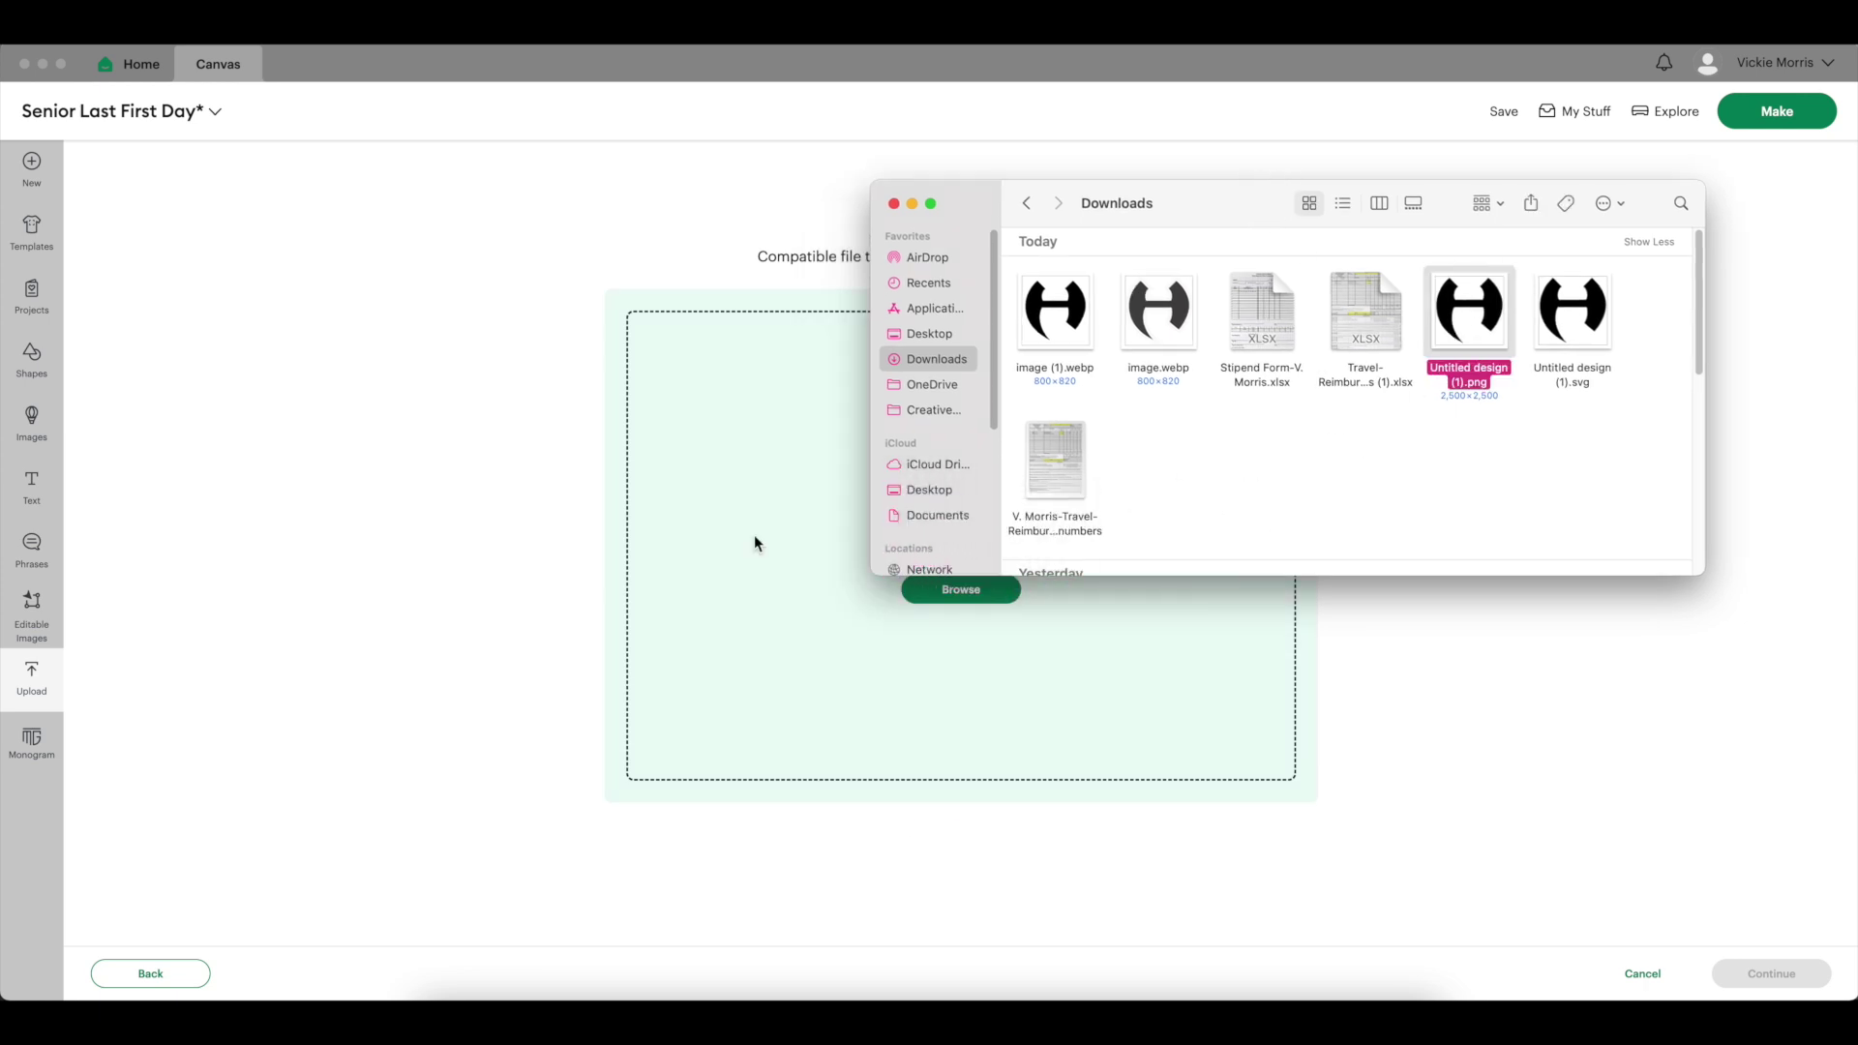
{"action": "left_click", "coordinate": [912, 204]}
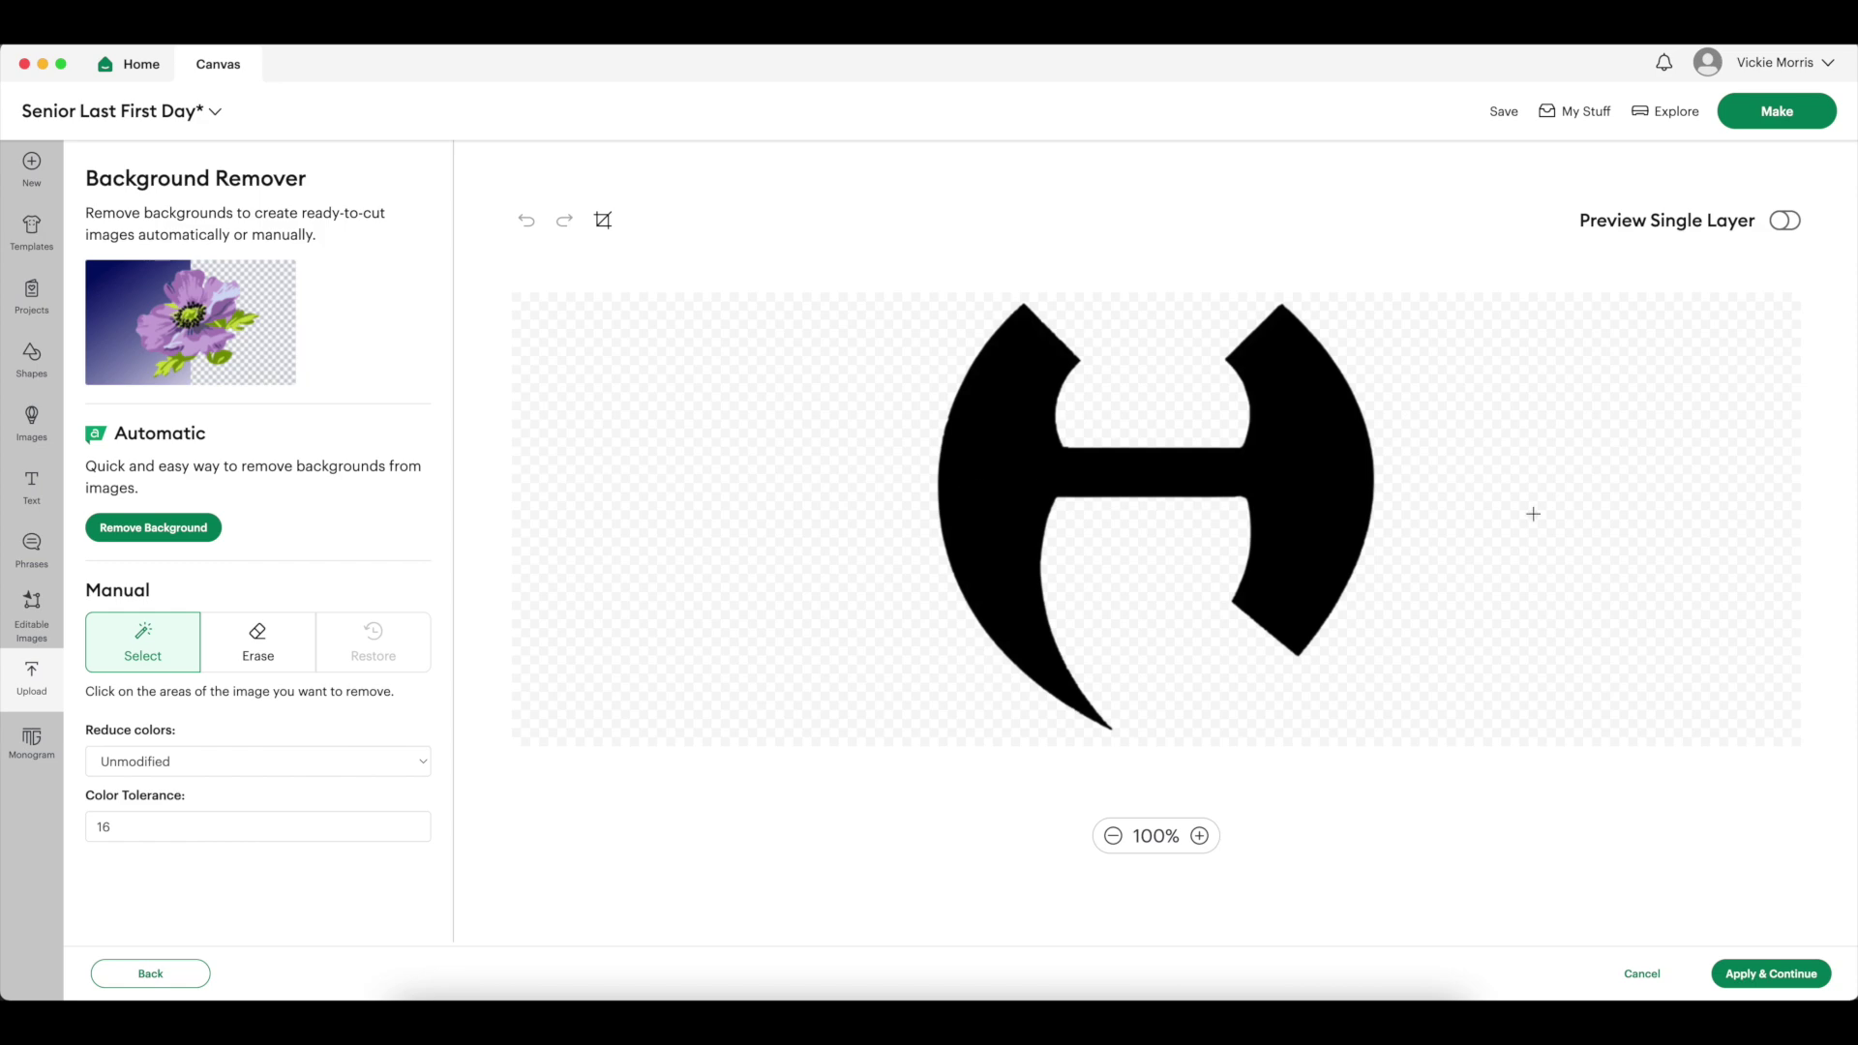
Keep the logo's background as is, convert the upload to a Single Layer image, and add it to the canvas
{"action": "left_click", "coordinate": [1777, 978]}
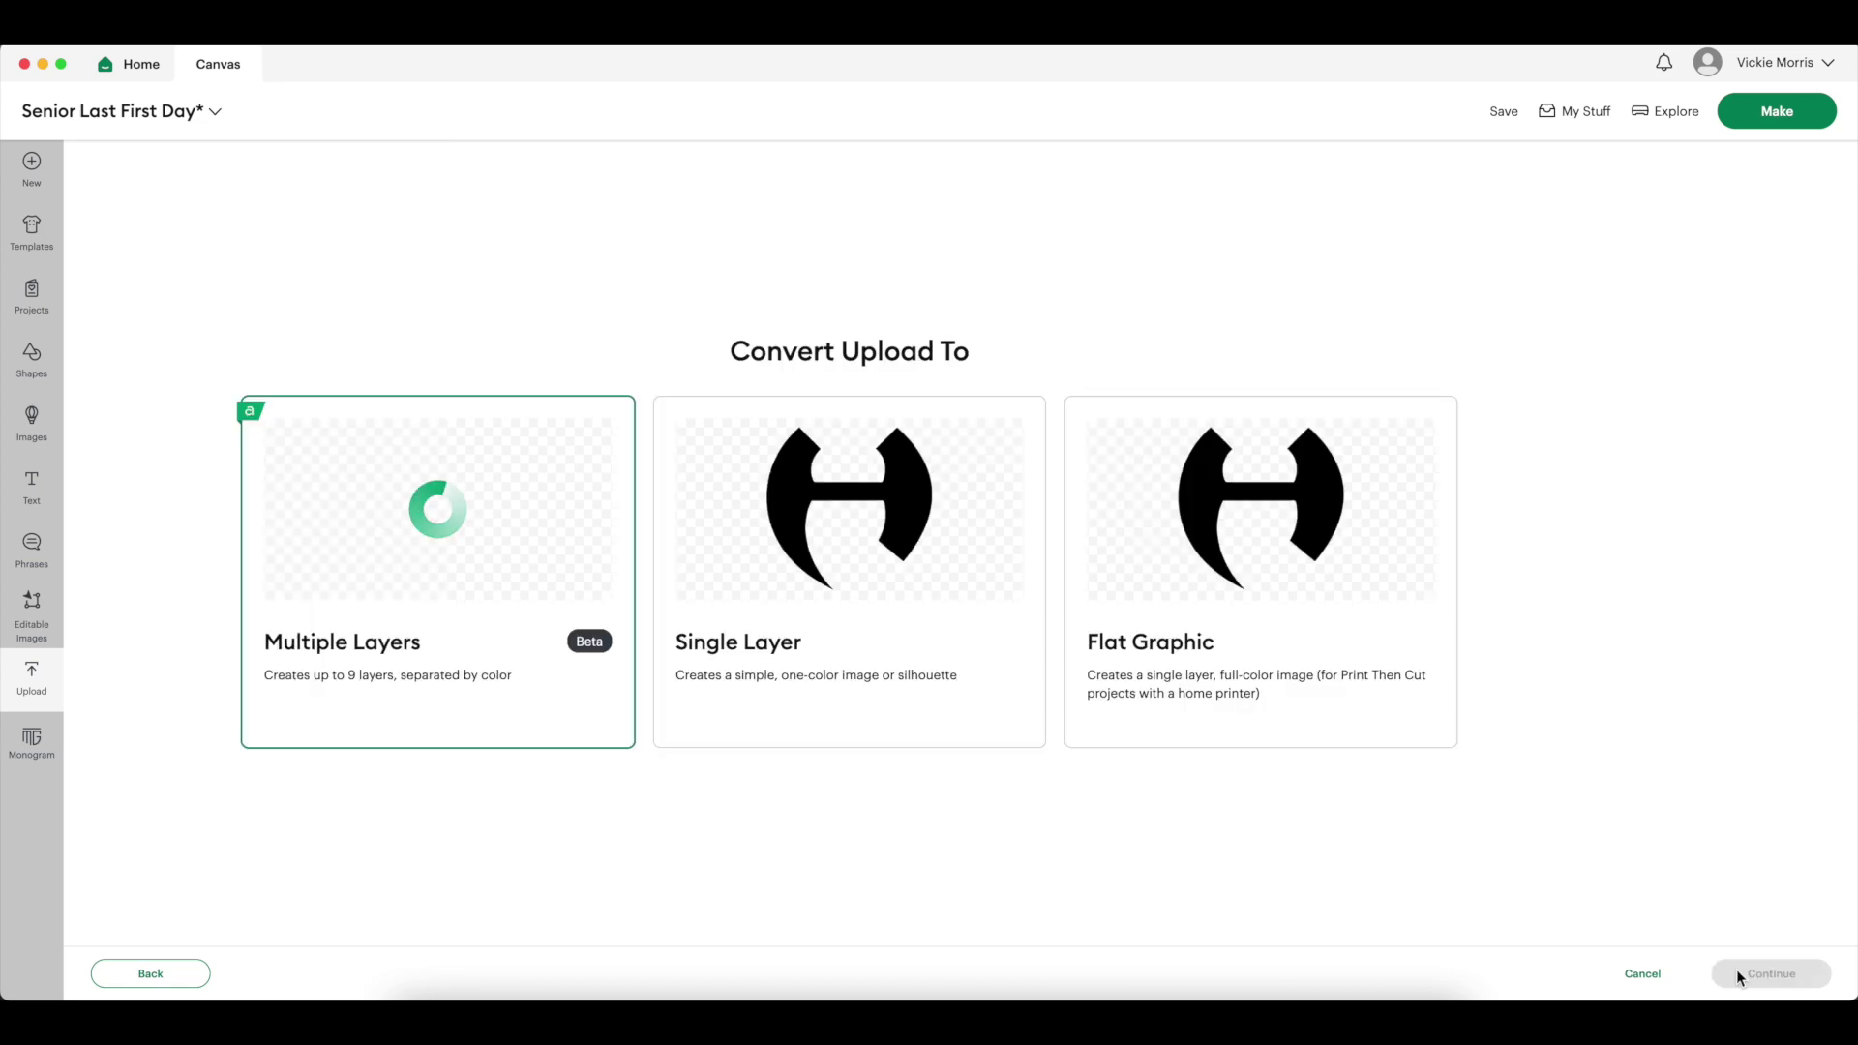
{"action": "left_click", "coordinate": [961, 547]}
{"action": "left_click", "coordinate": [1798, 985]}
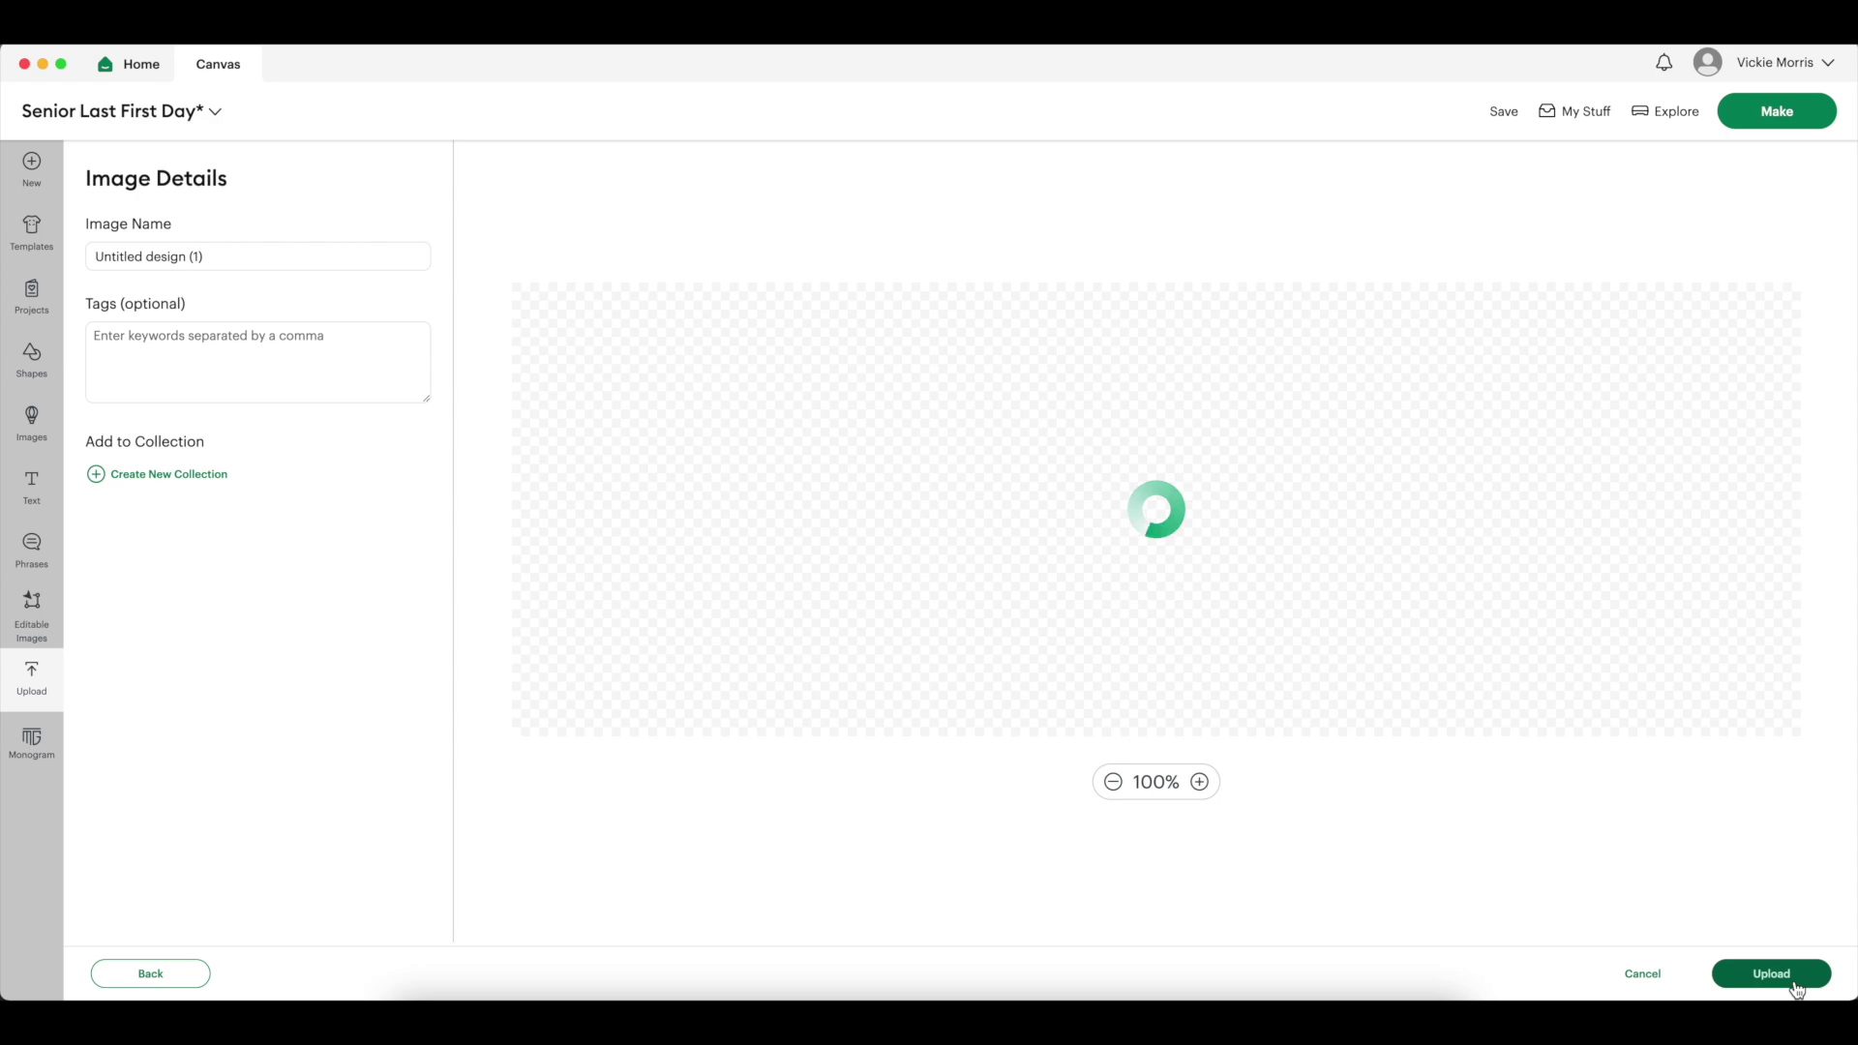
{"action": "left_click", "coordinate": [1798, 987]}
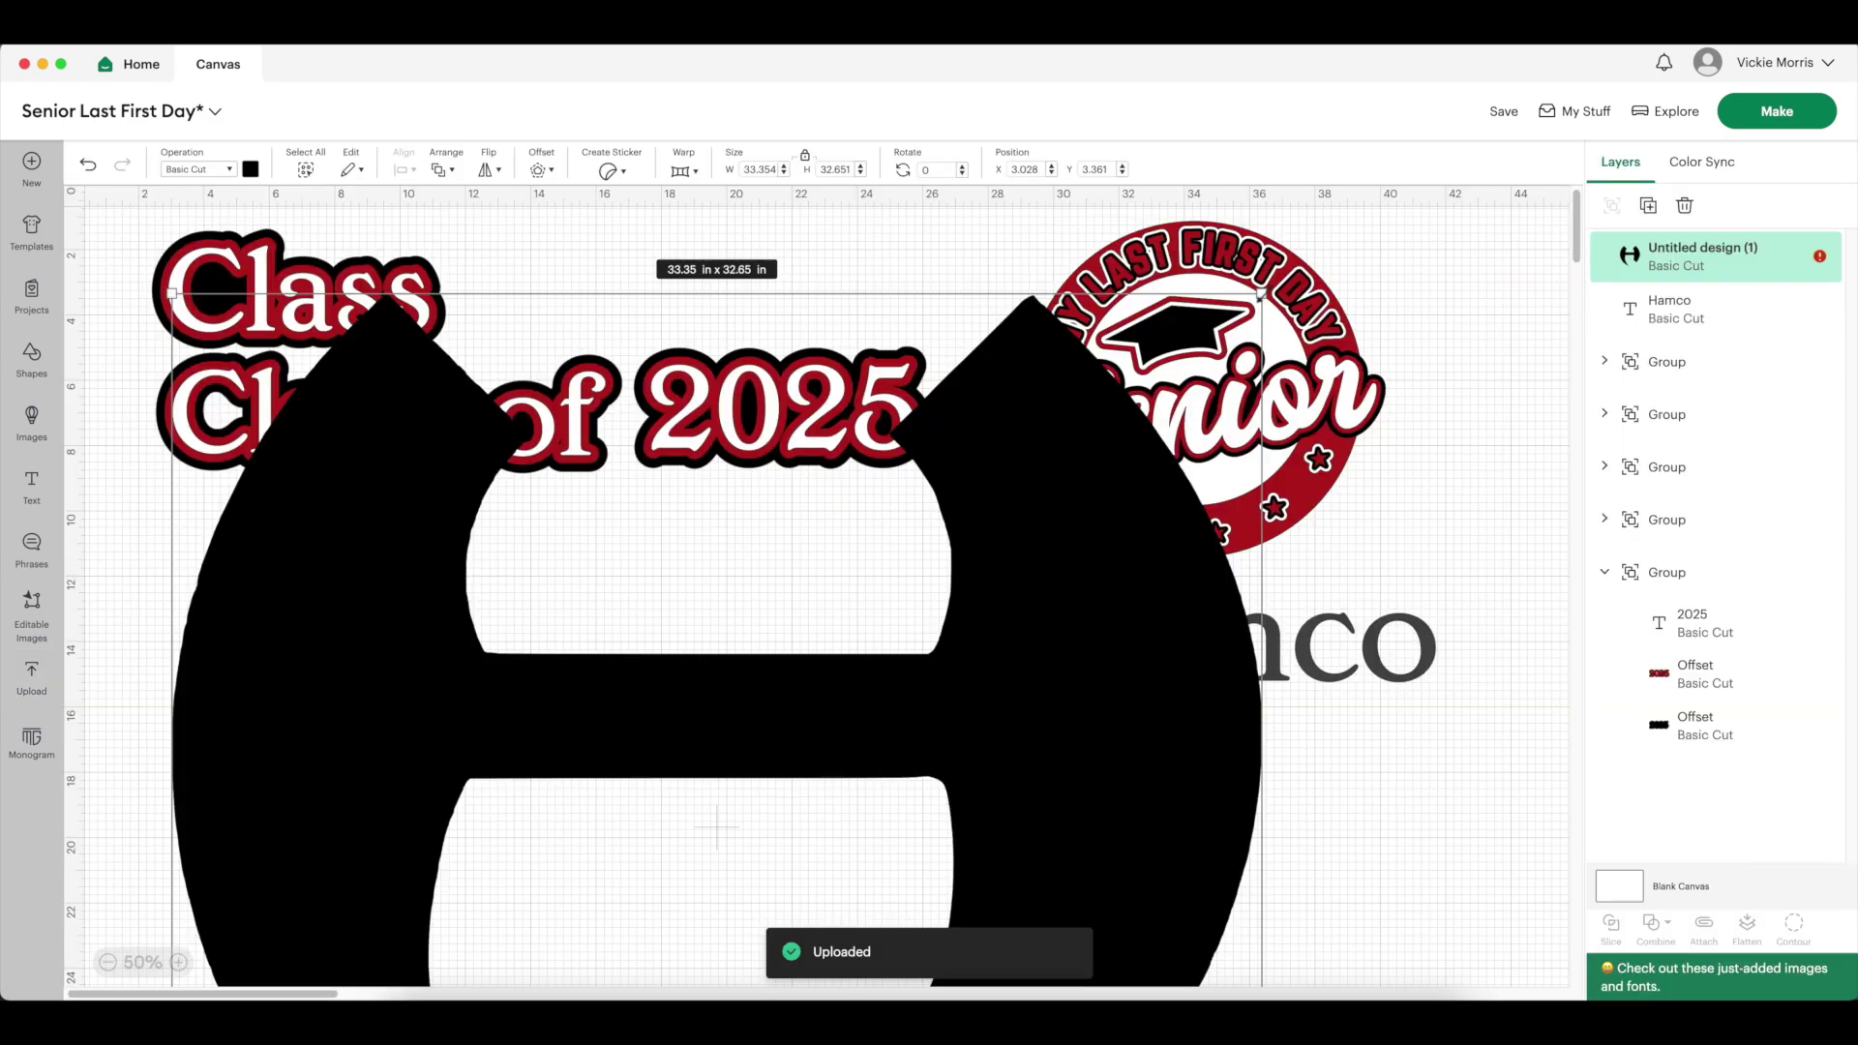
Shrink the H logo to about 3.79 x 3.71 in and place it below the "Class of 2025" lettering
{"action": "left_click_drag", "start_coordinate": [1262, 292], "coordinate": [706, 760]}
{"action": "left_click_drag", "start_coordinate": [686, 831], "coordinate": [887, 534]}
{"action": "left_click_drag", "start_coordinate": [970, 487], "coordinate": [642, 763]}
{"action": "left_click_drag", "start_coordinate": [503, 900], "coordinate": [716, 647]}
{"action": "left_click_drag", "start_coordinate": [851, 522], "coordinate": [716, 653]}
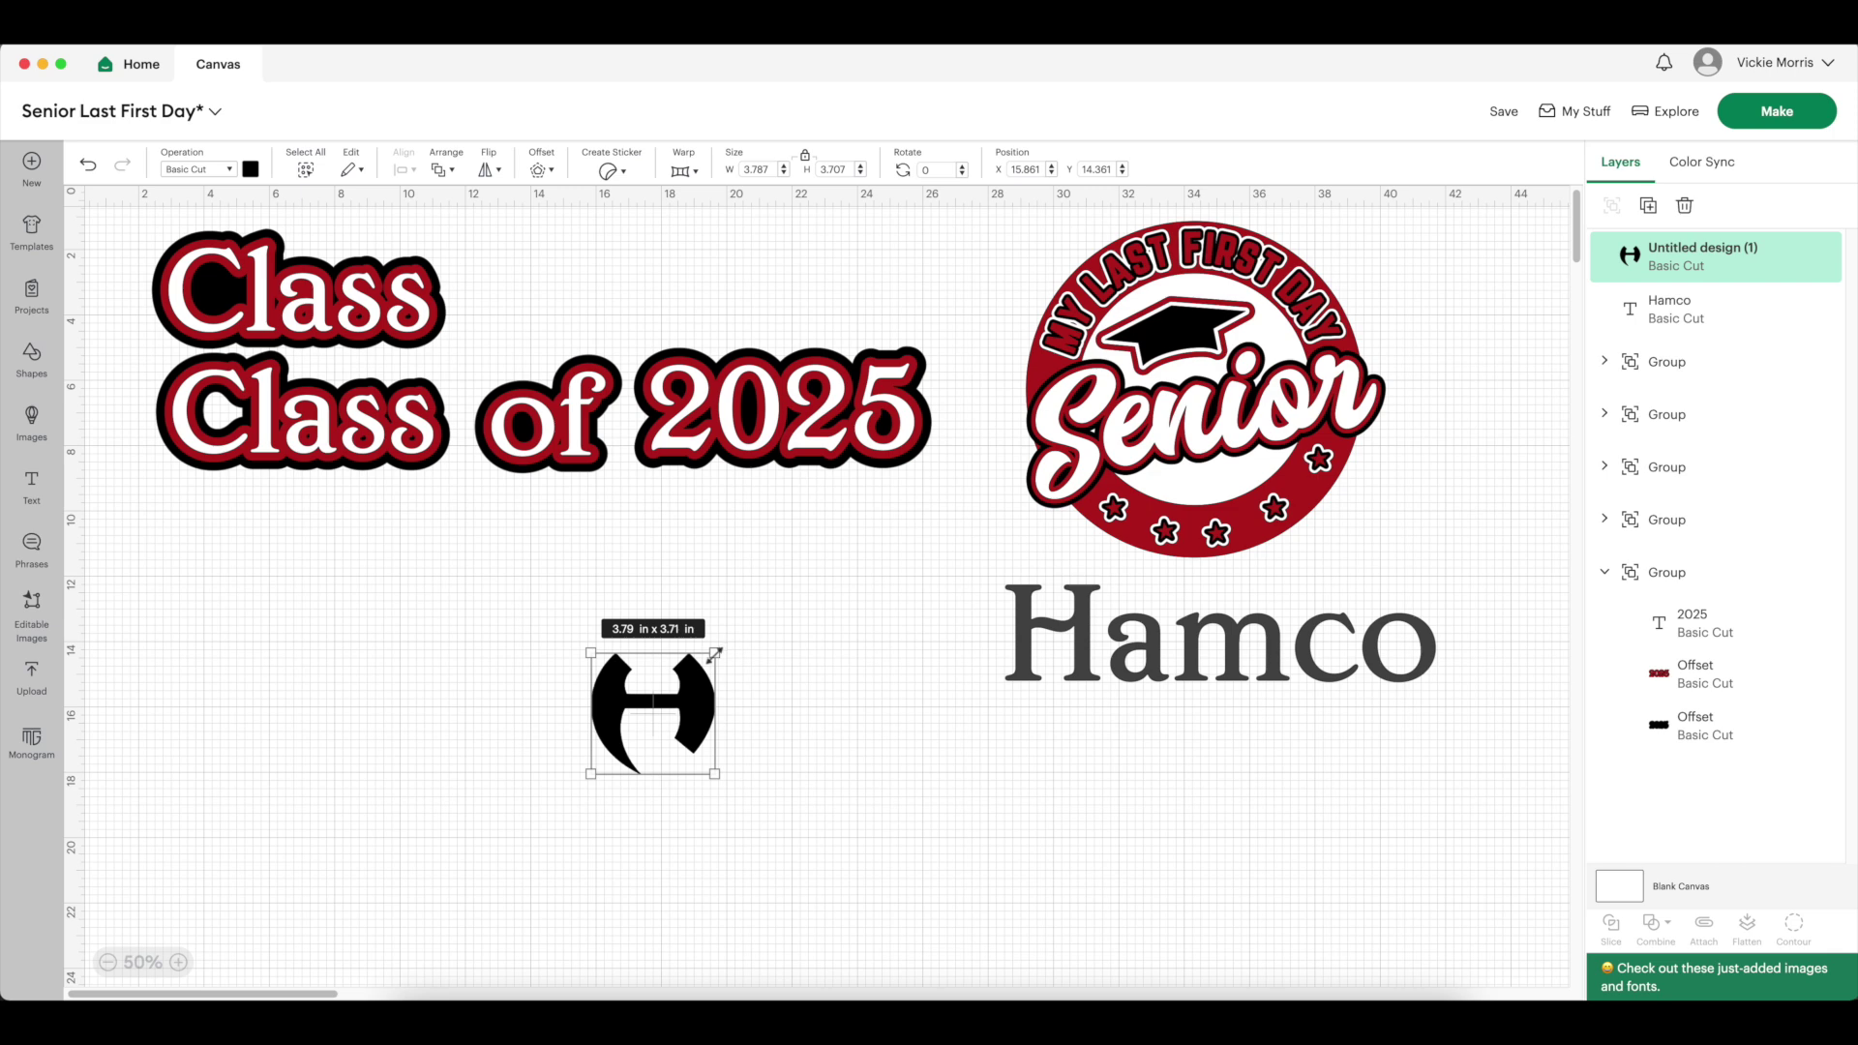
Remove the letter "H" from the "Hamco" text so it reads "amco"
{"action": "left_click", "coordinate": [1049, 655]}
{"action": "double_click", "coordinate": [1101, 651]}
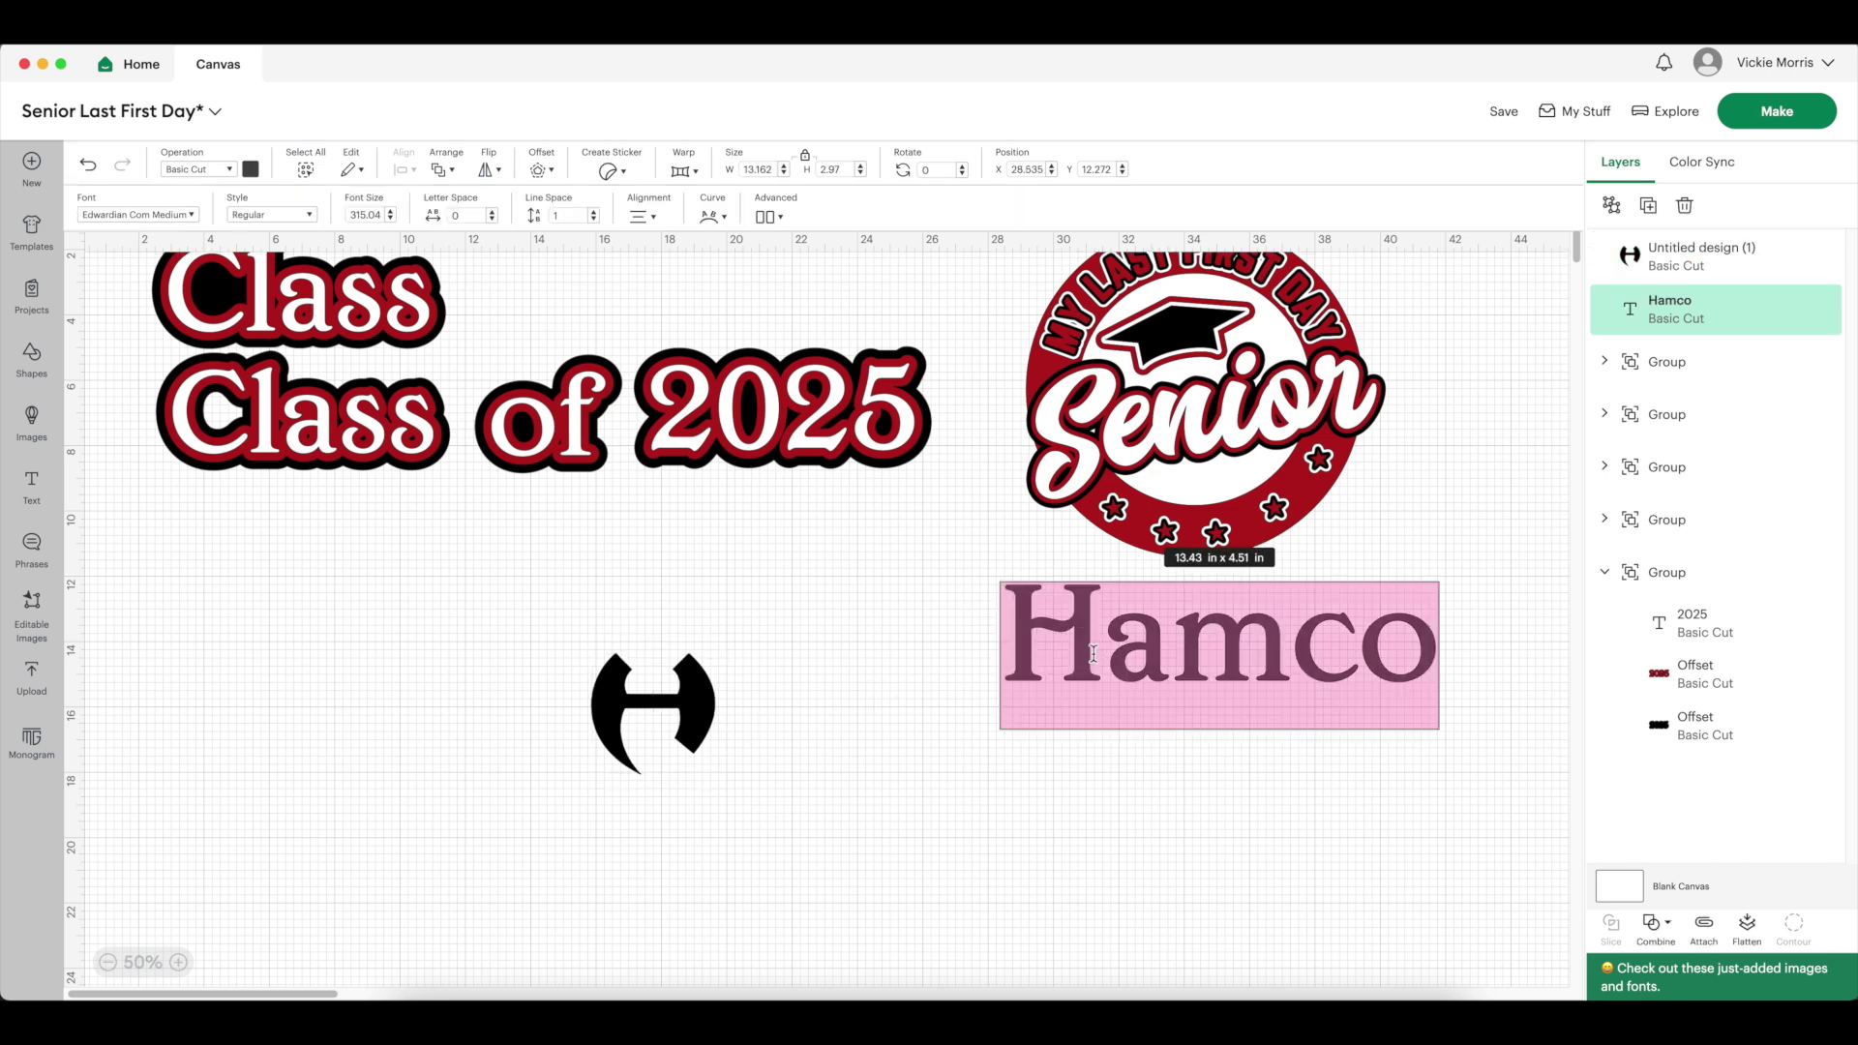
{"action": "left_click", "coordinate": [1103, 648]}
{"action": "left_click_drag", "start_coordinate": [1103, 648], "coordinate": [1047, 648]}
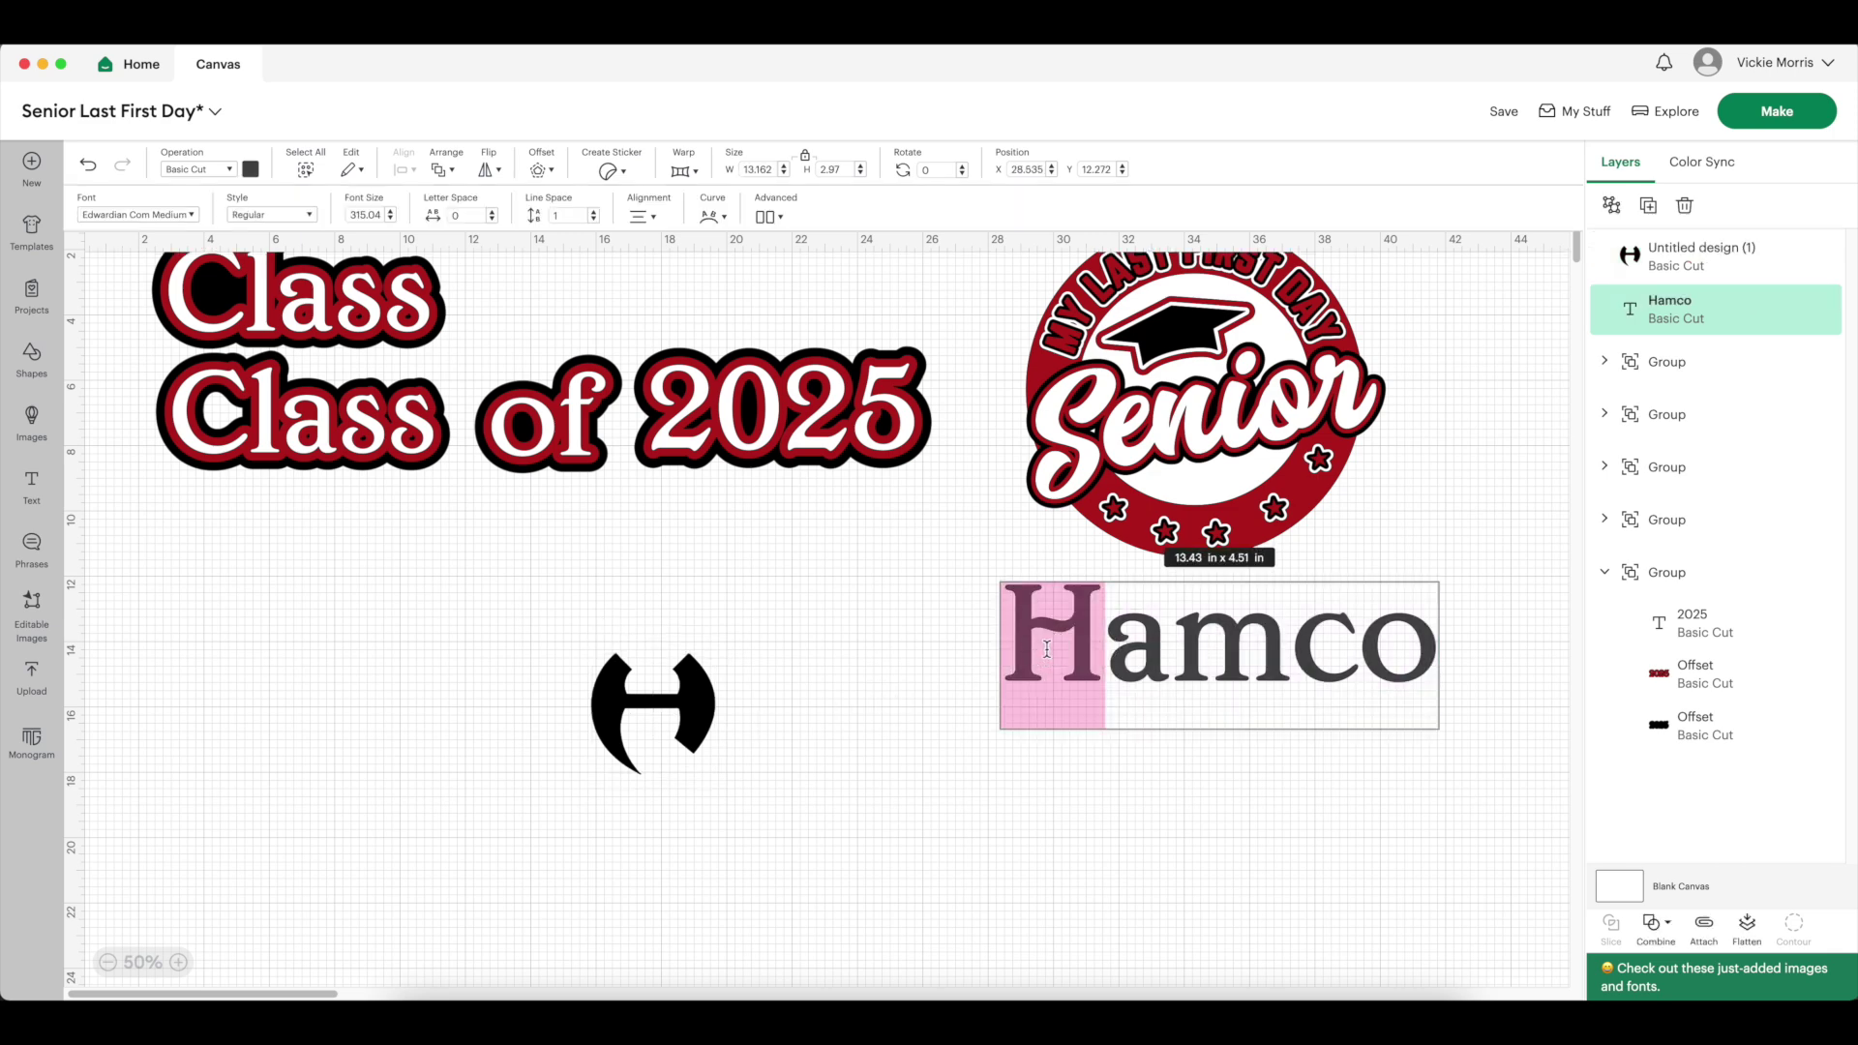
{"action": "key", "text": "BackSpace"}
{"action": "left_click", "coordinate": [1130, 677]}
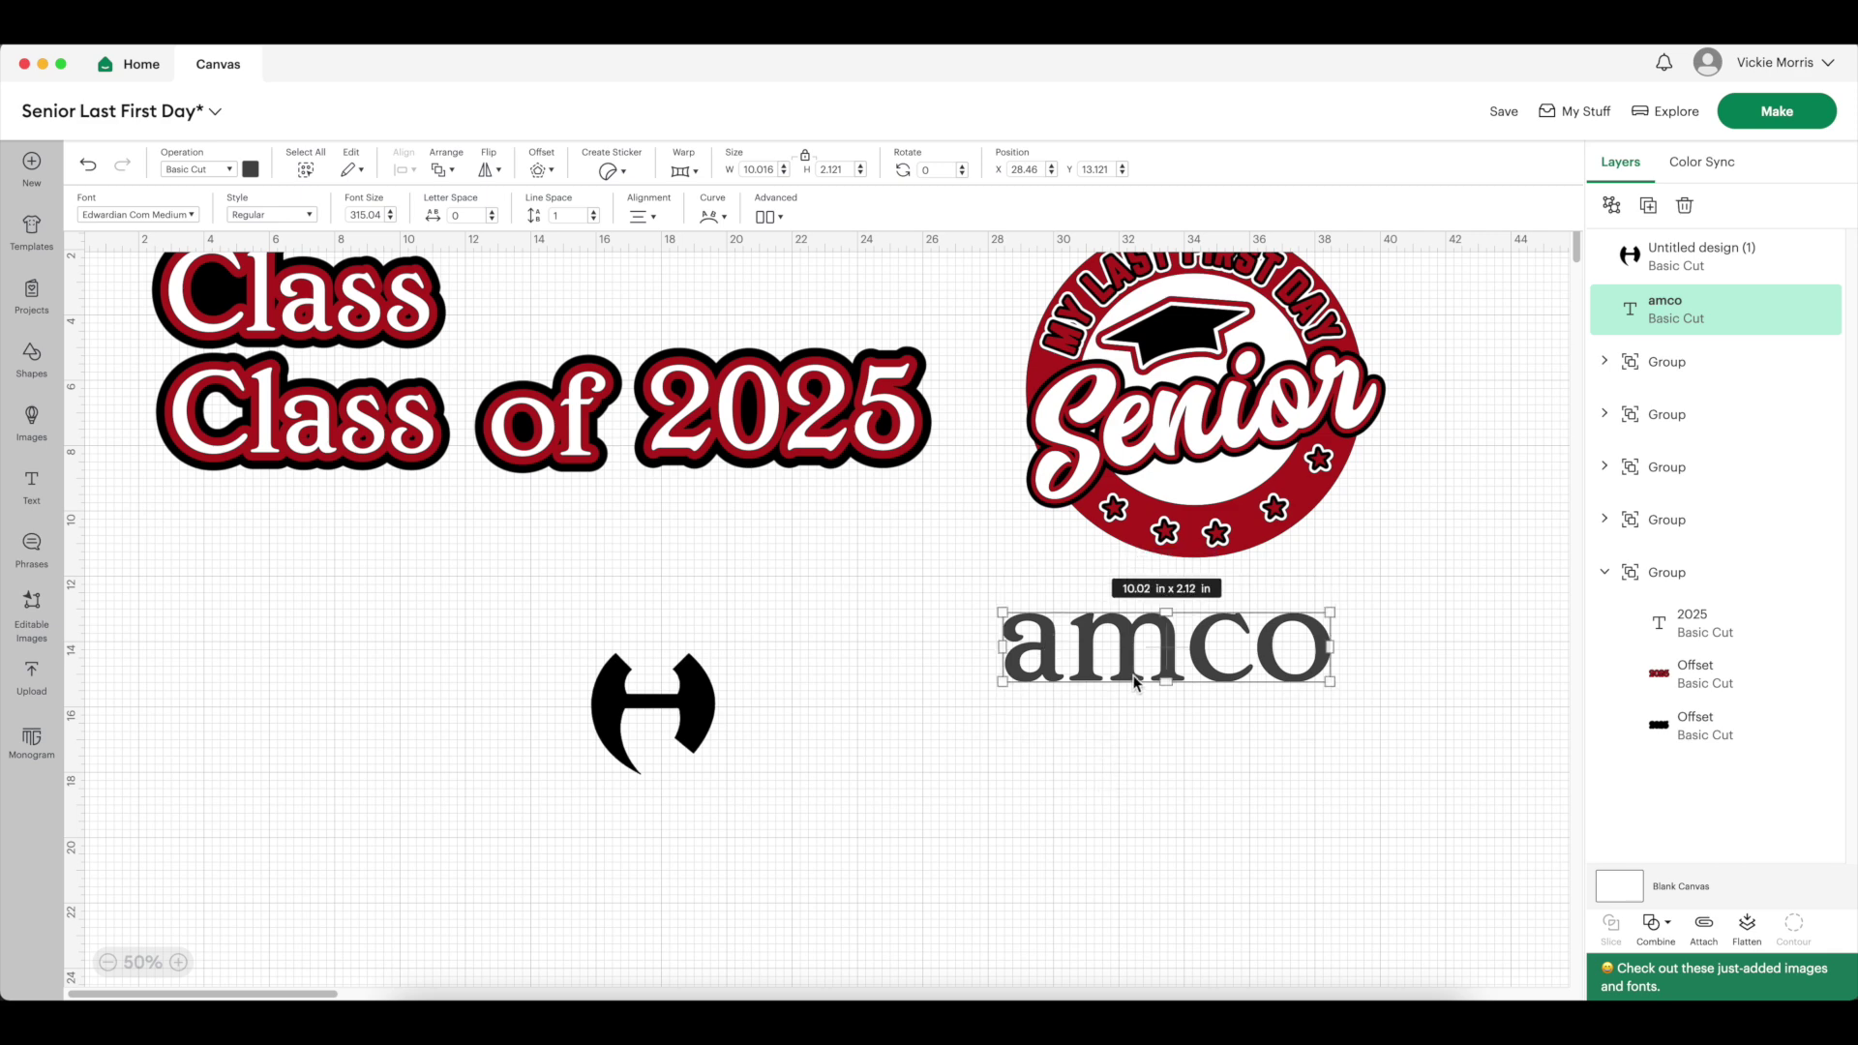
Enlarge the H logo to about 7.44 x 7.29 in and place the "amco" text directly to its right
{"action": "left_click_drag", "start_coordinate": [1127, 678], "coordinate": [874, 756]}
{"action": "left_click", "coordinate": [727, 690]}
{"action": "left_click_drag", "start_coordinate": [728, 690], "coordinate": [611, 655]}
{"action": "left_click_drag", "start_coordinate": [856, 745], "coordinate": [737, 774]}
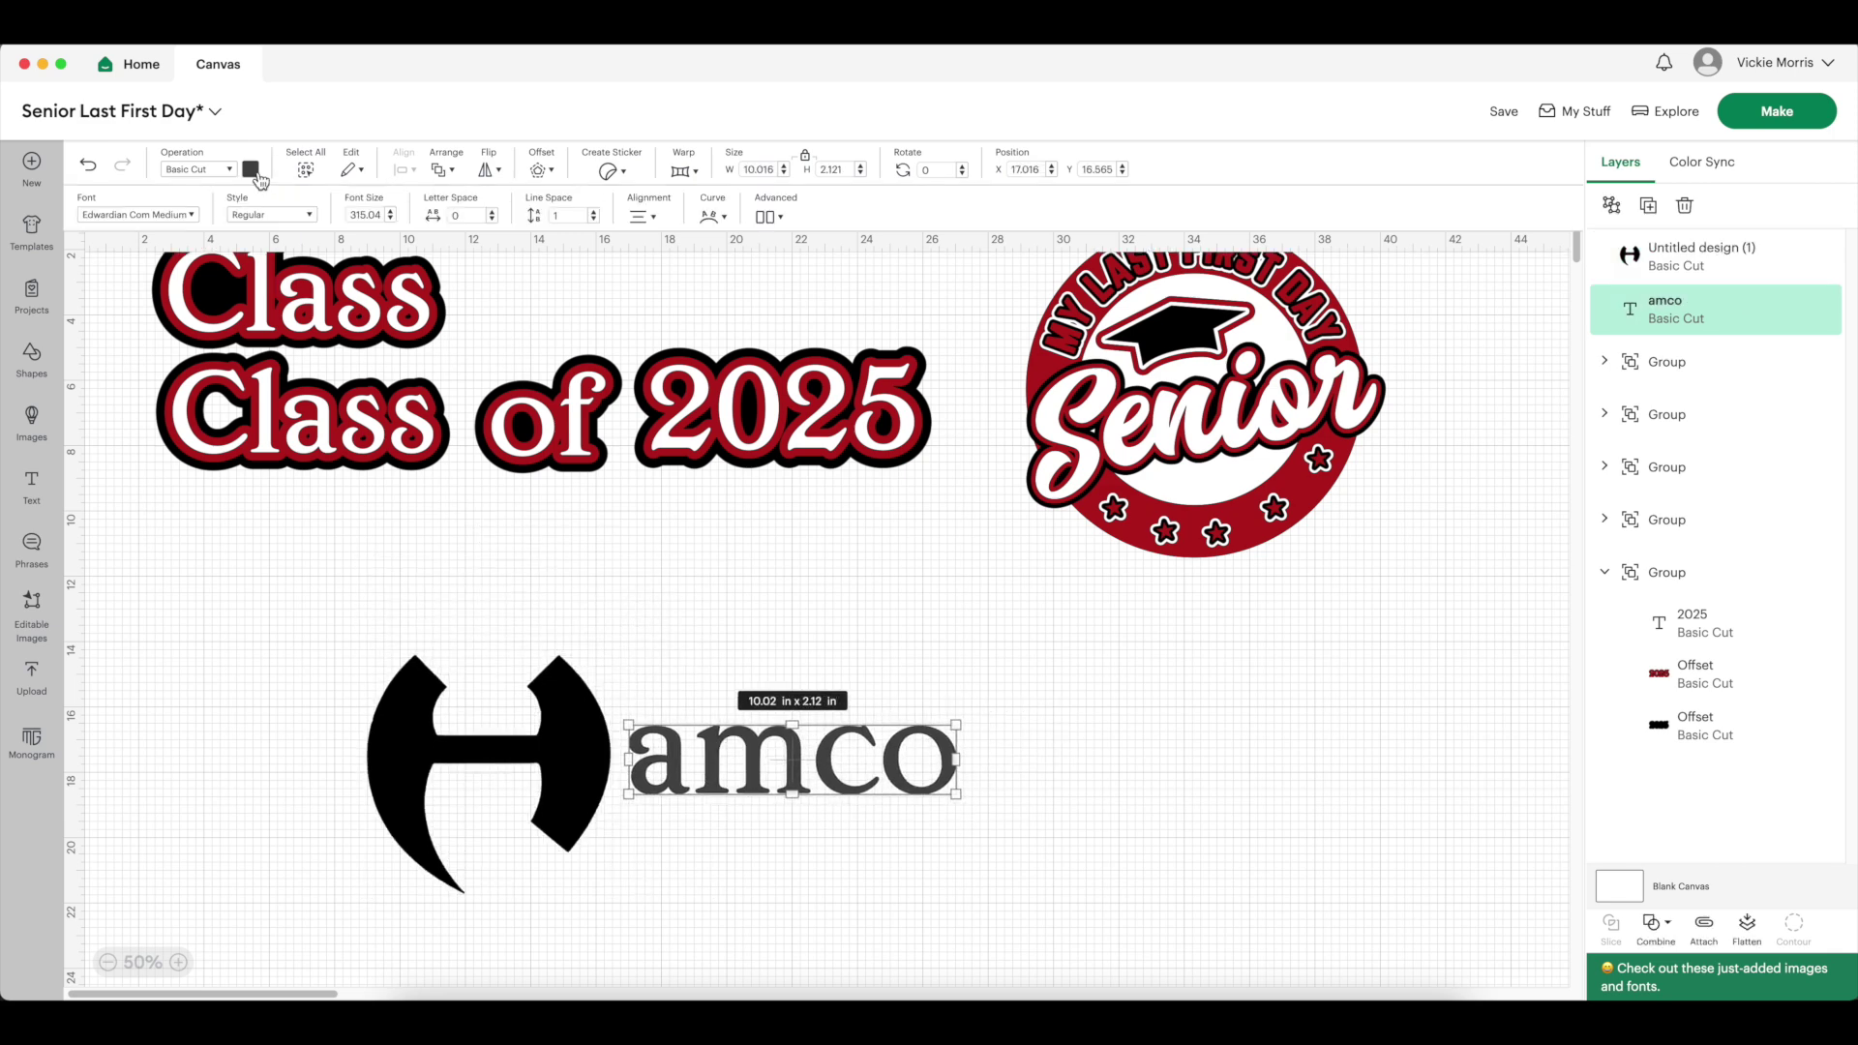
Change the "amco" text color to black to match the H logo
{"action": "left_click", "coordinate": [250, 169]}
{"action": "left_click", "coordinate": [269, 246]}
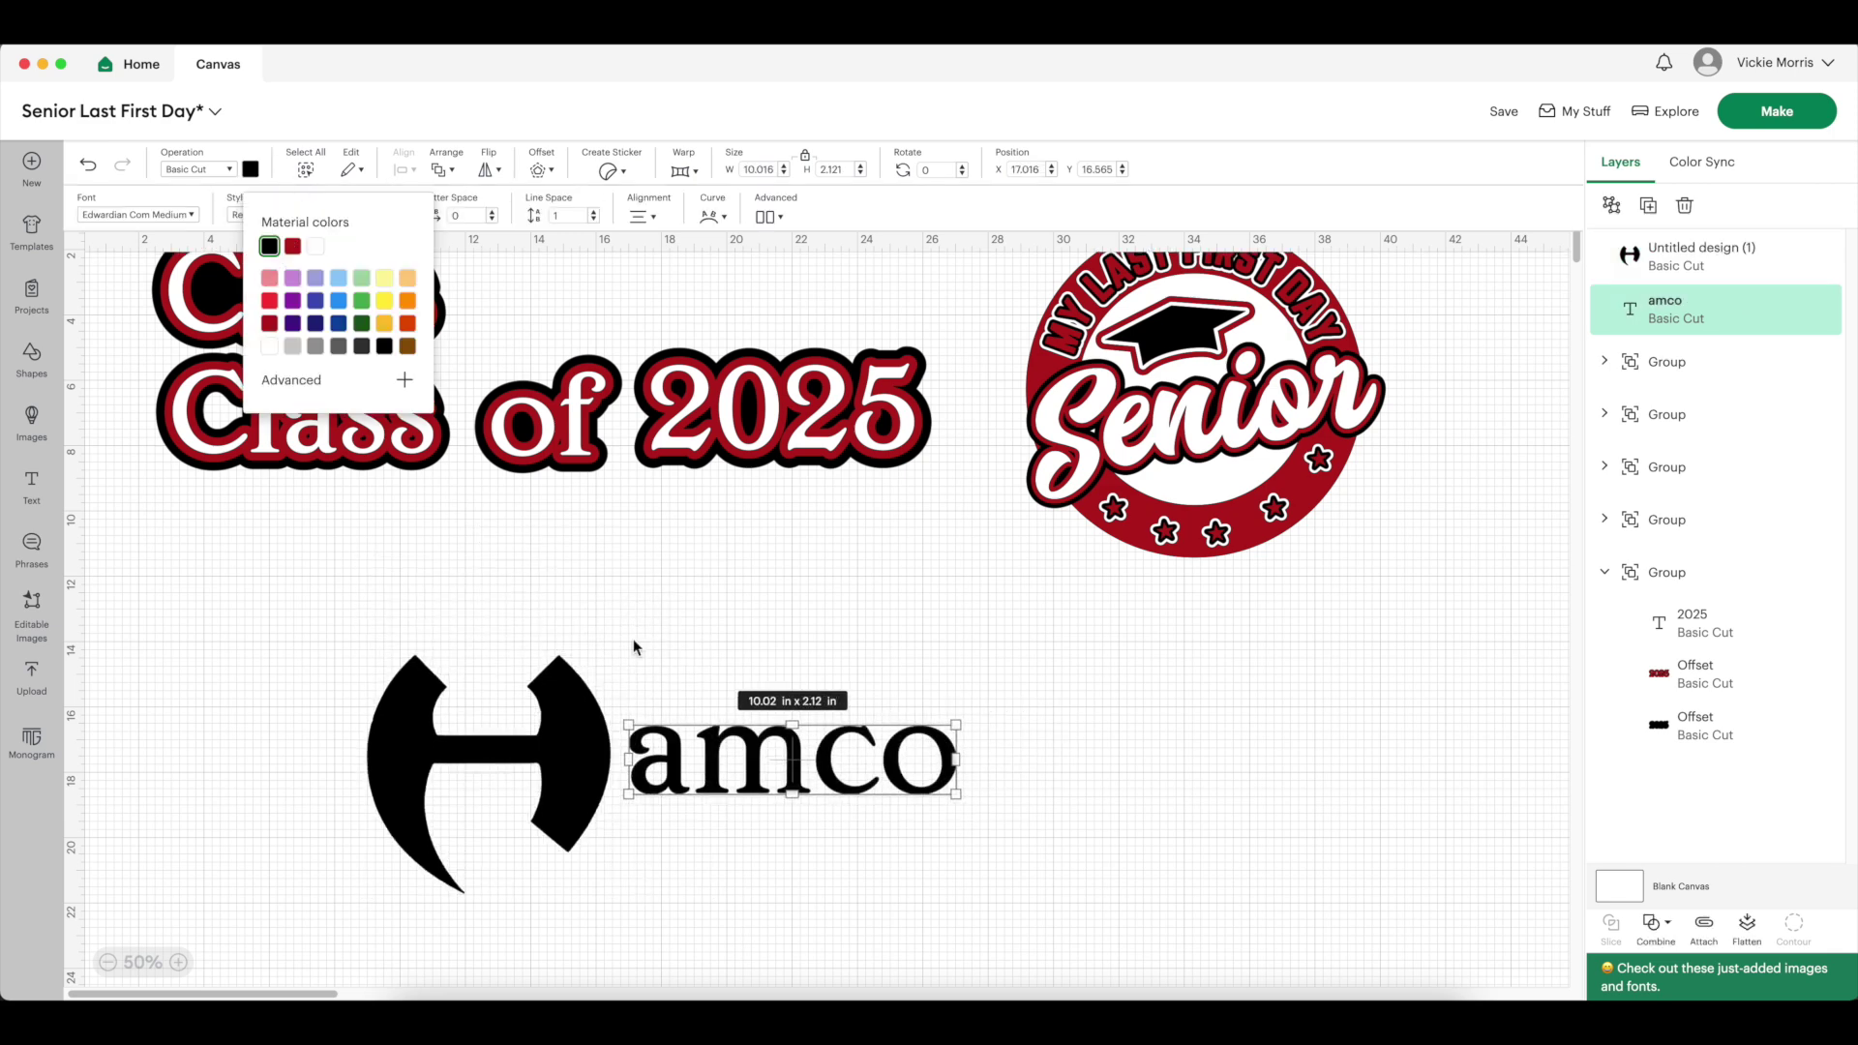
{"action": "left_click", "coordinate": [281, 629]}
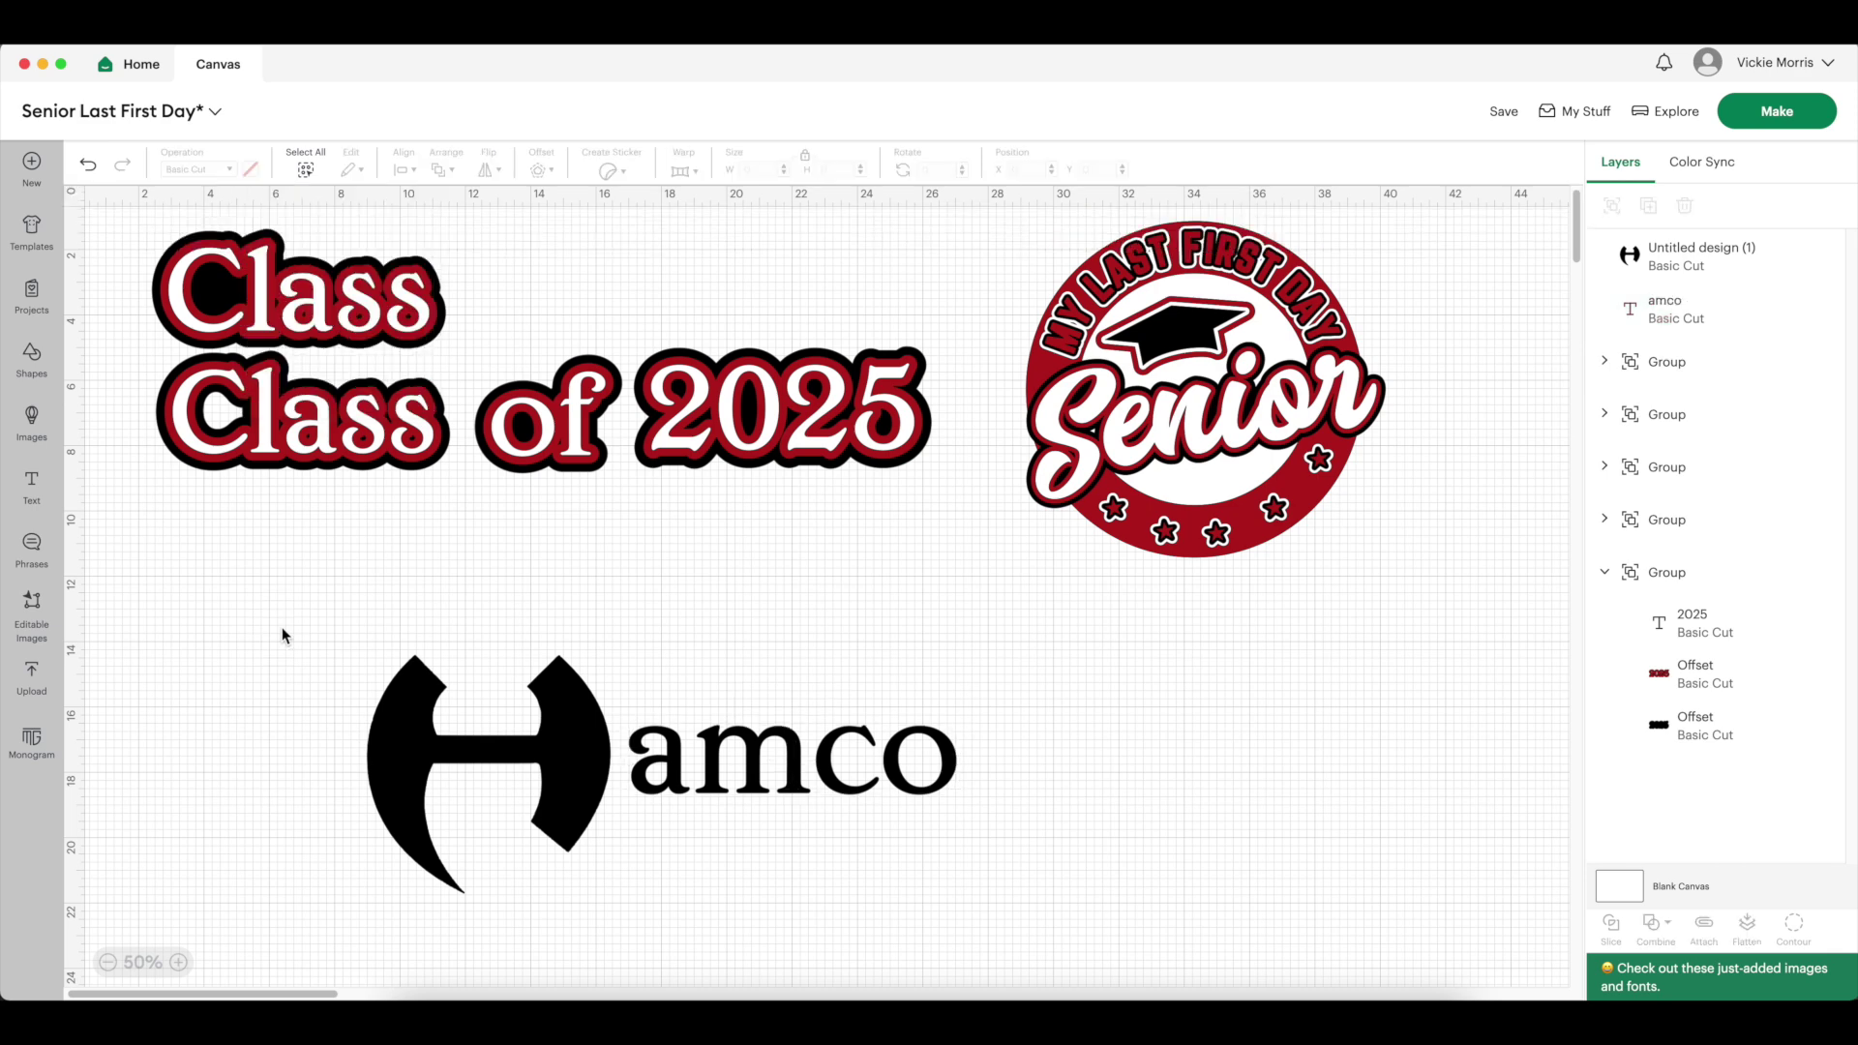
Create a 0.25 in offset with rounded corners around the H logo
{"action": "left_click", "coordinate": [428, 720]}
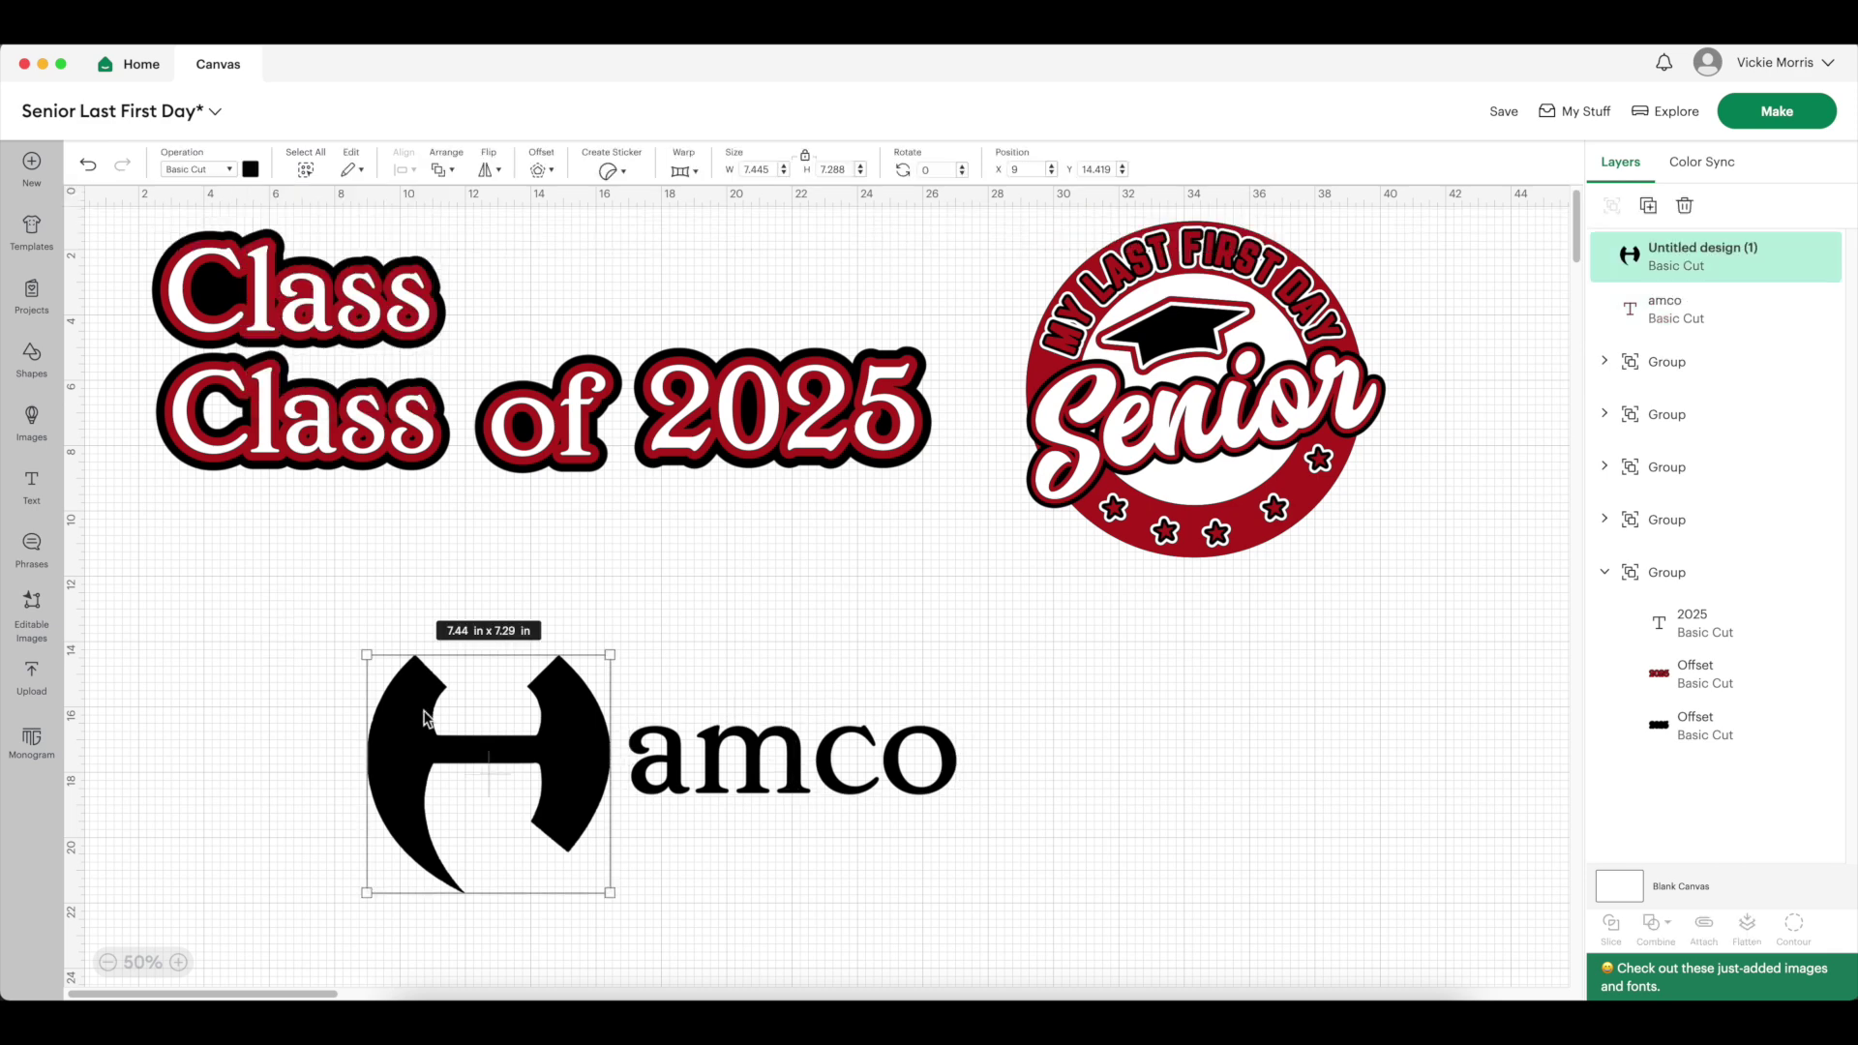
{"action": "left_click", "coordinate": [539, 170]}
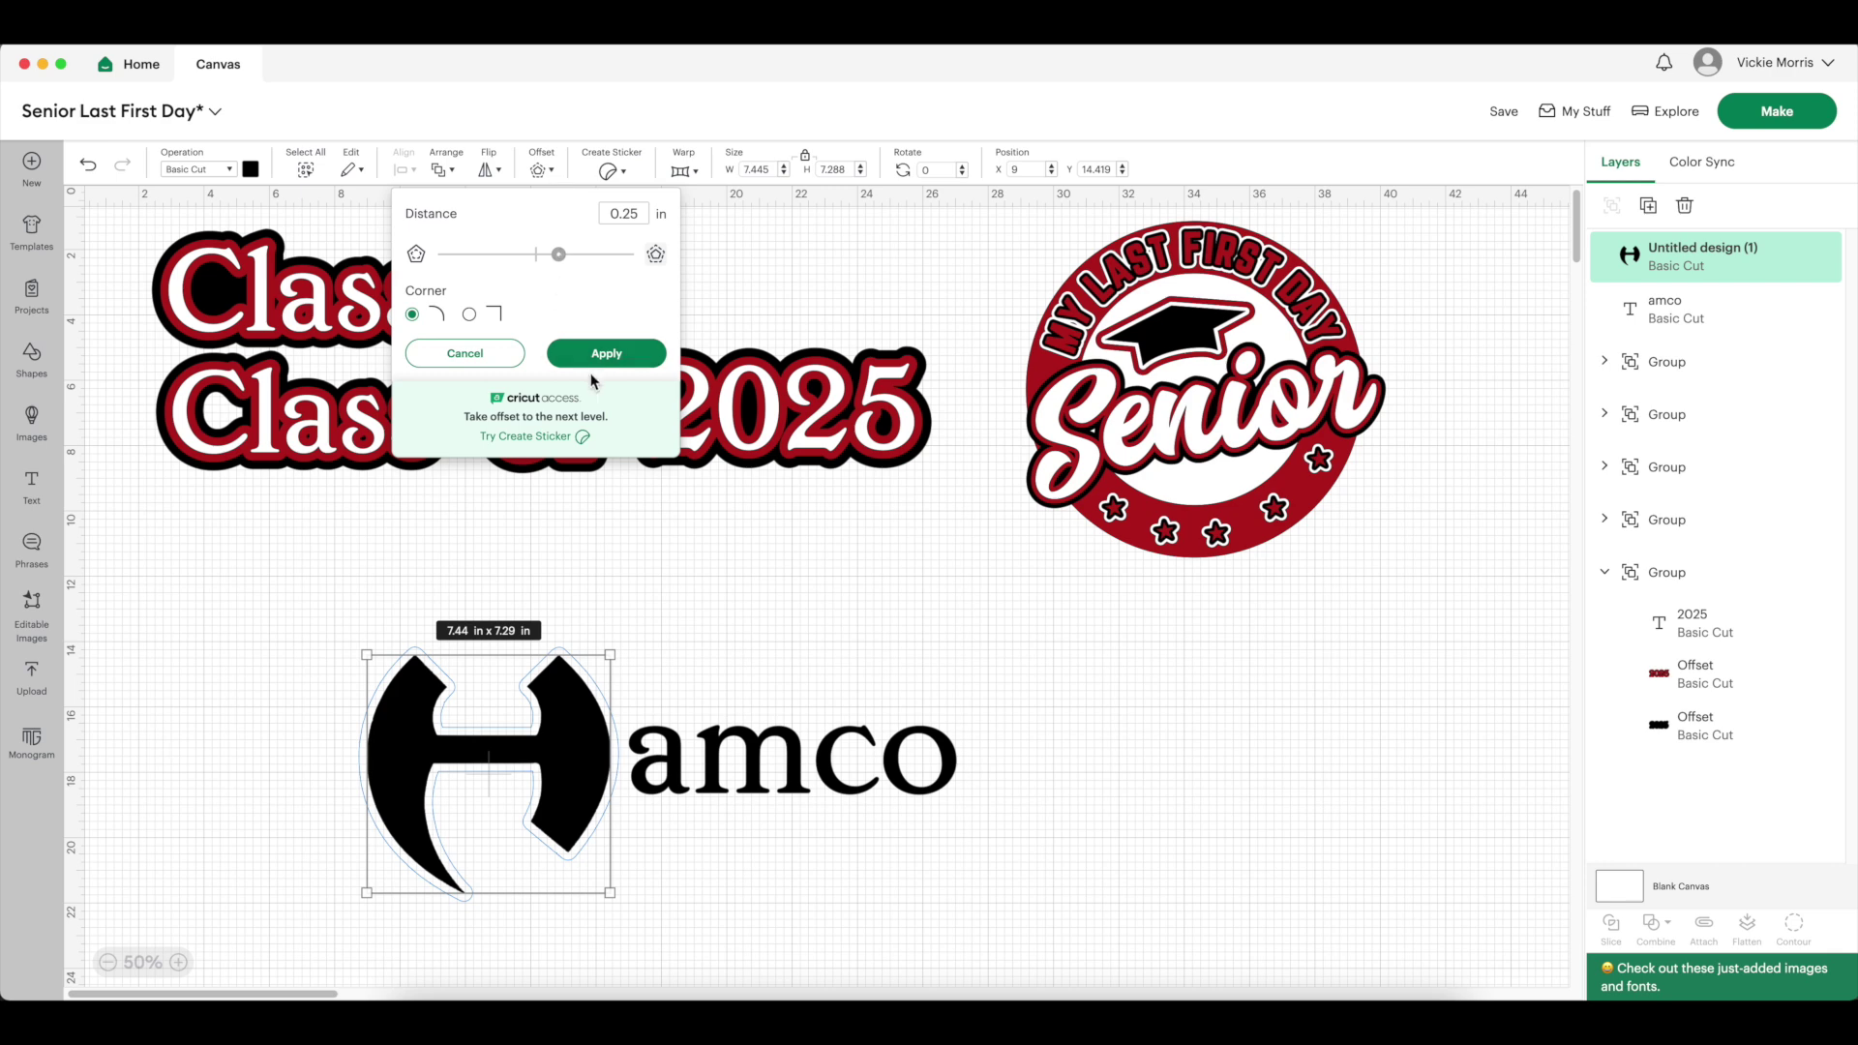
{"action": "left_click_drag", "start_coordinate": [561, 263], "coordinate": [554, 264]}
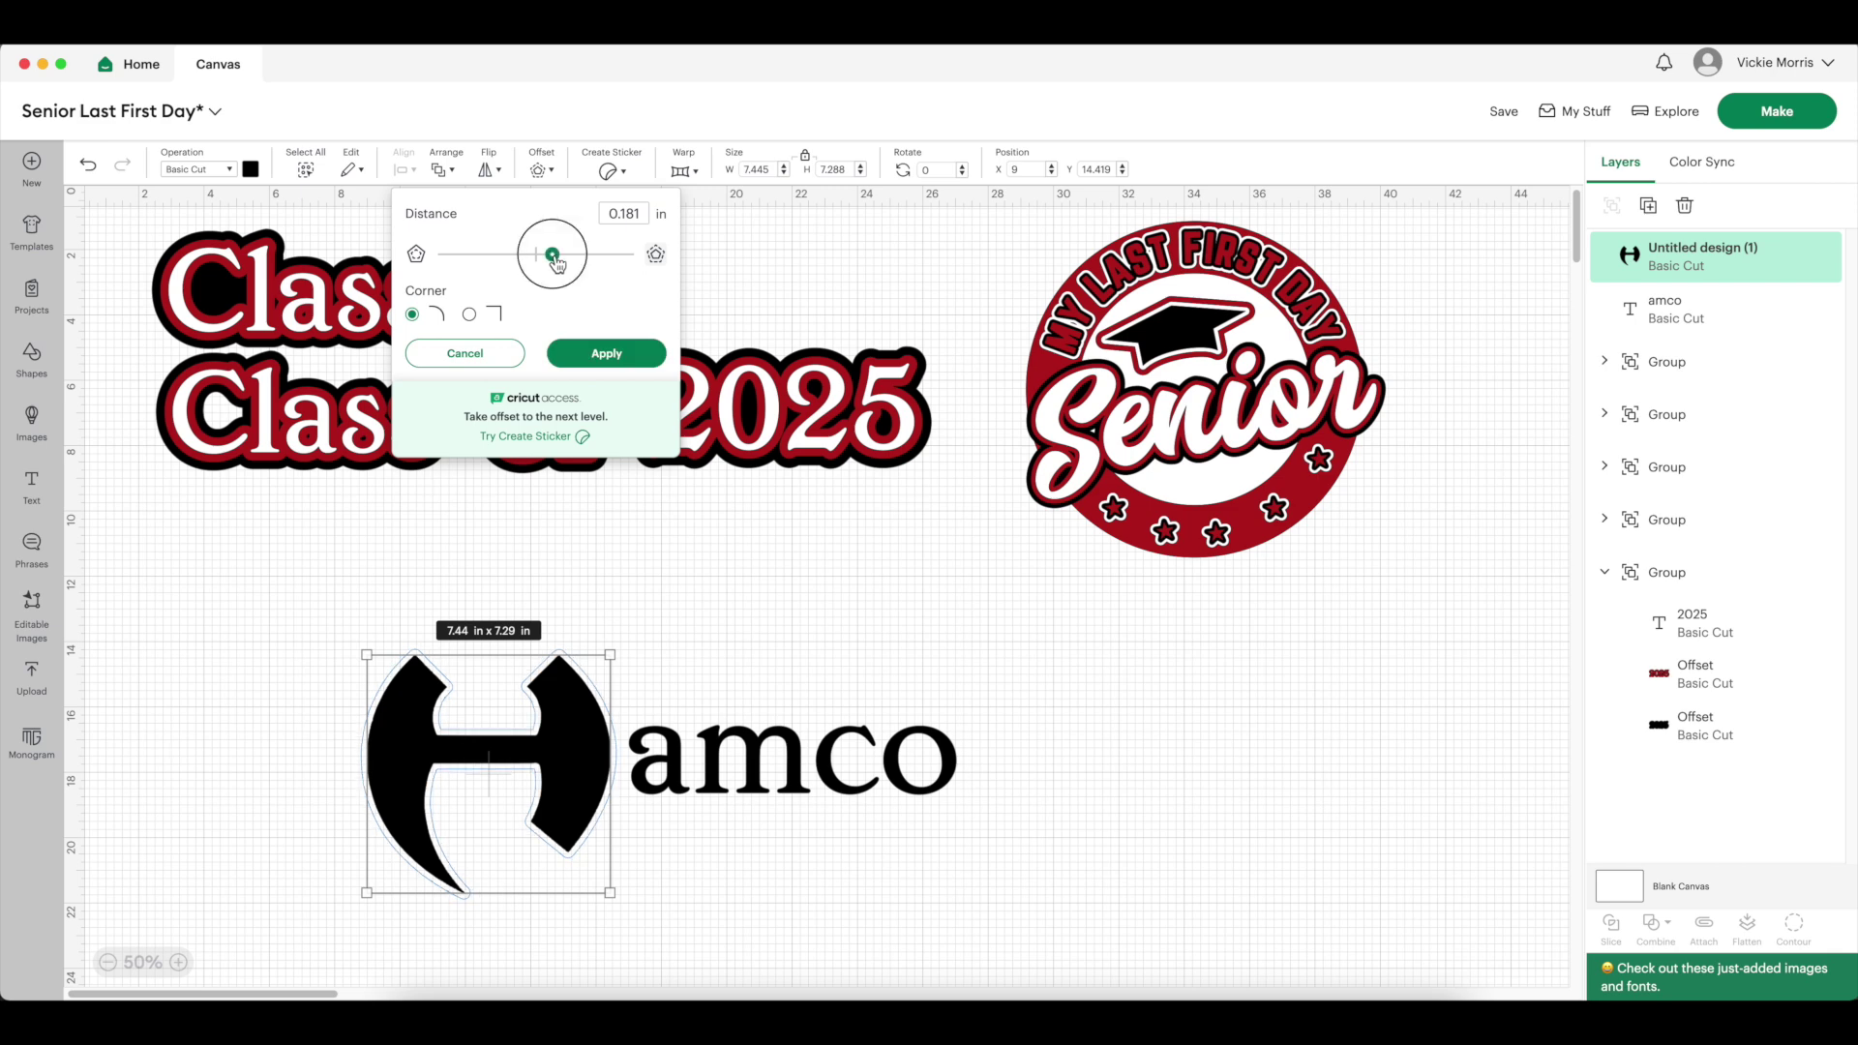
{"action": "left_click_drag", "start_coordinate": [552, 255], "coordinate": [631, 218]}
{"action": "type", "text": "25"}
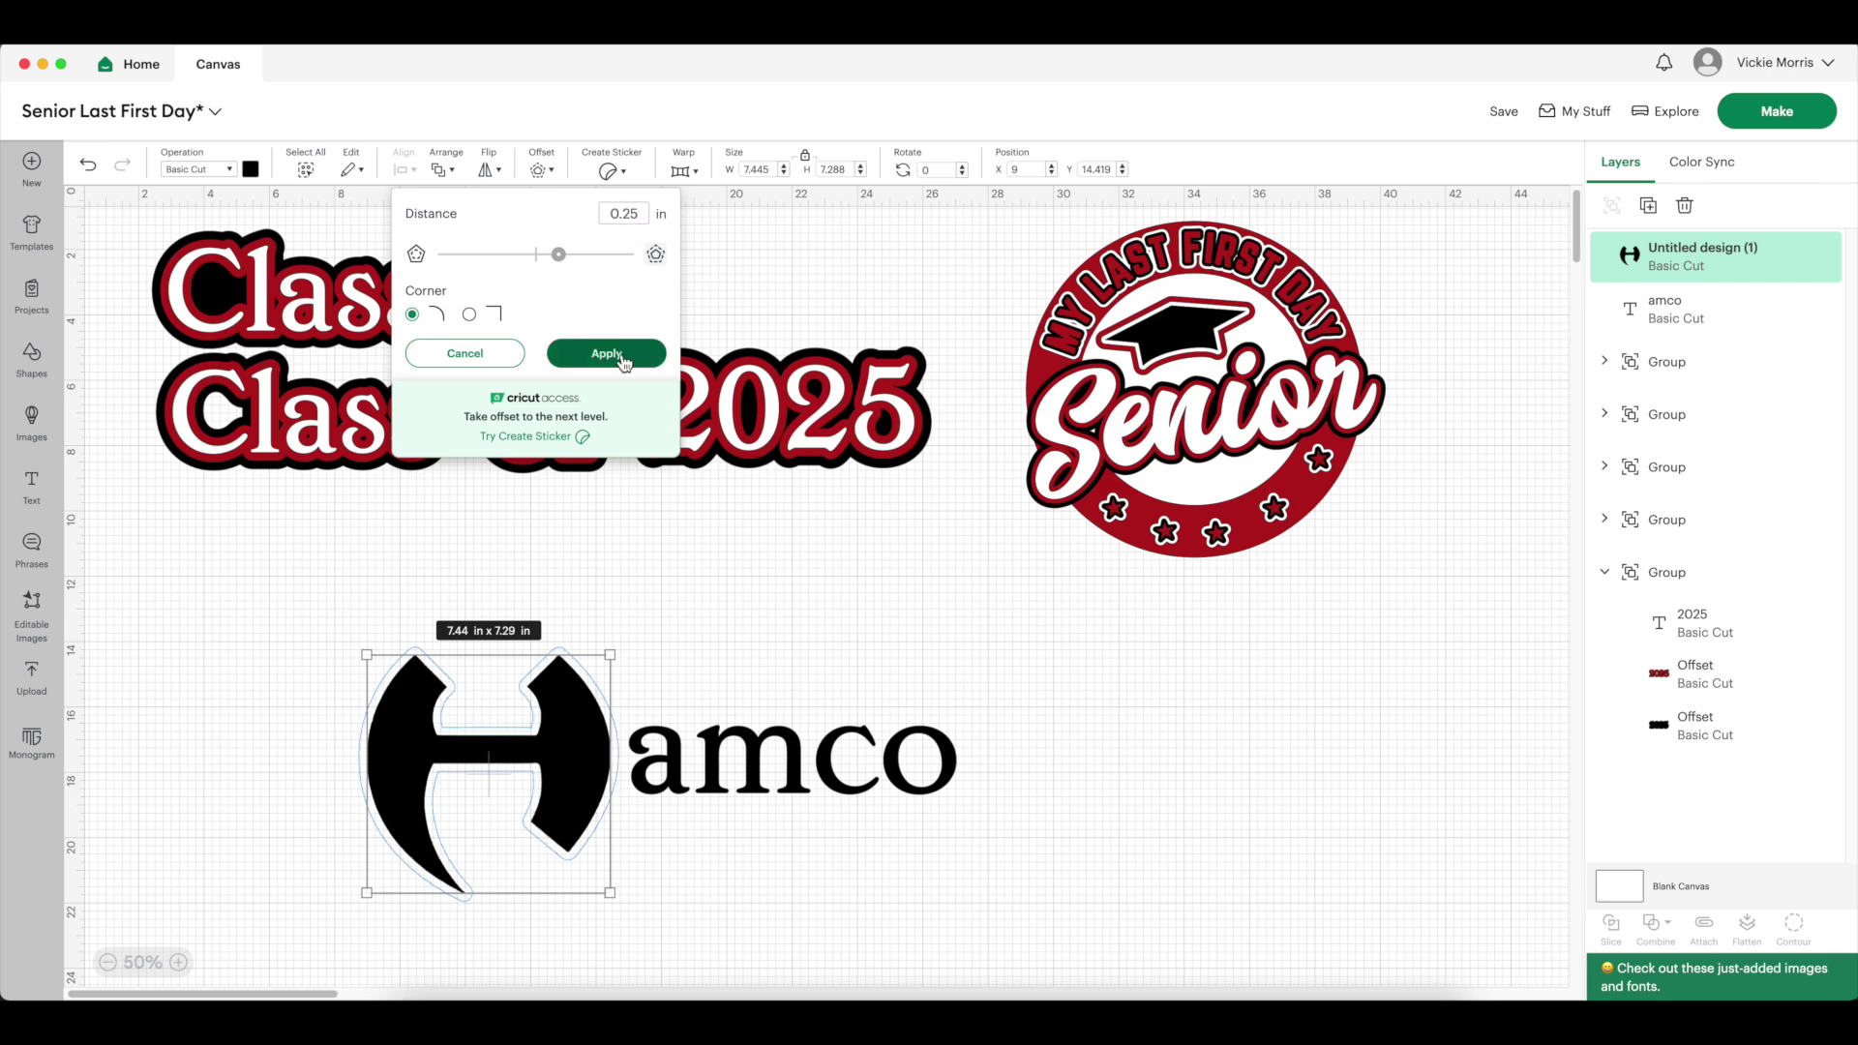
{"action": "left_click", "coordinate": [606, 355]}
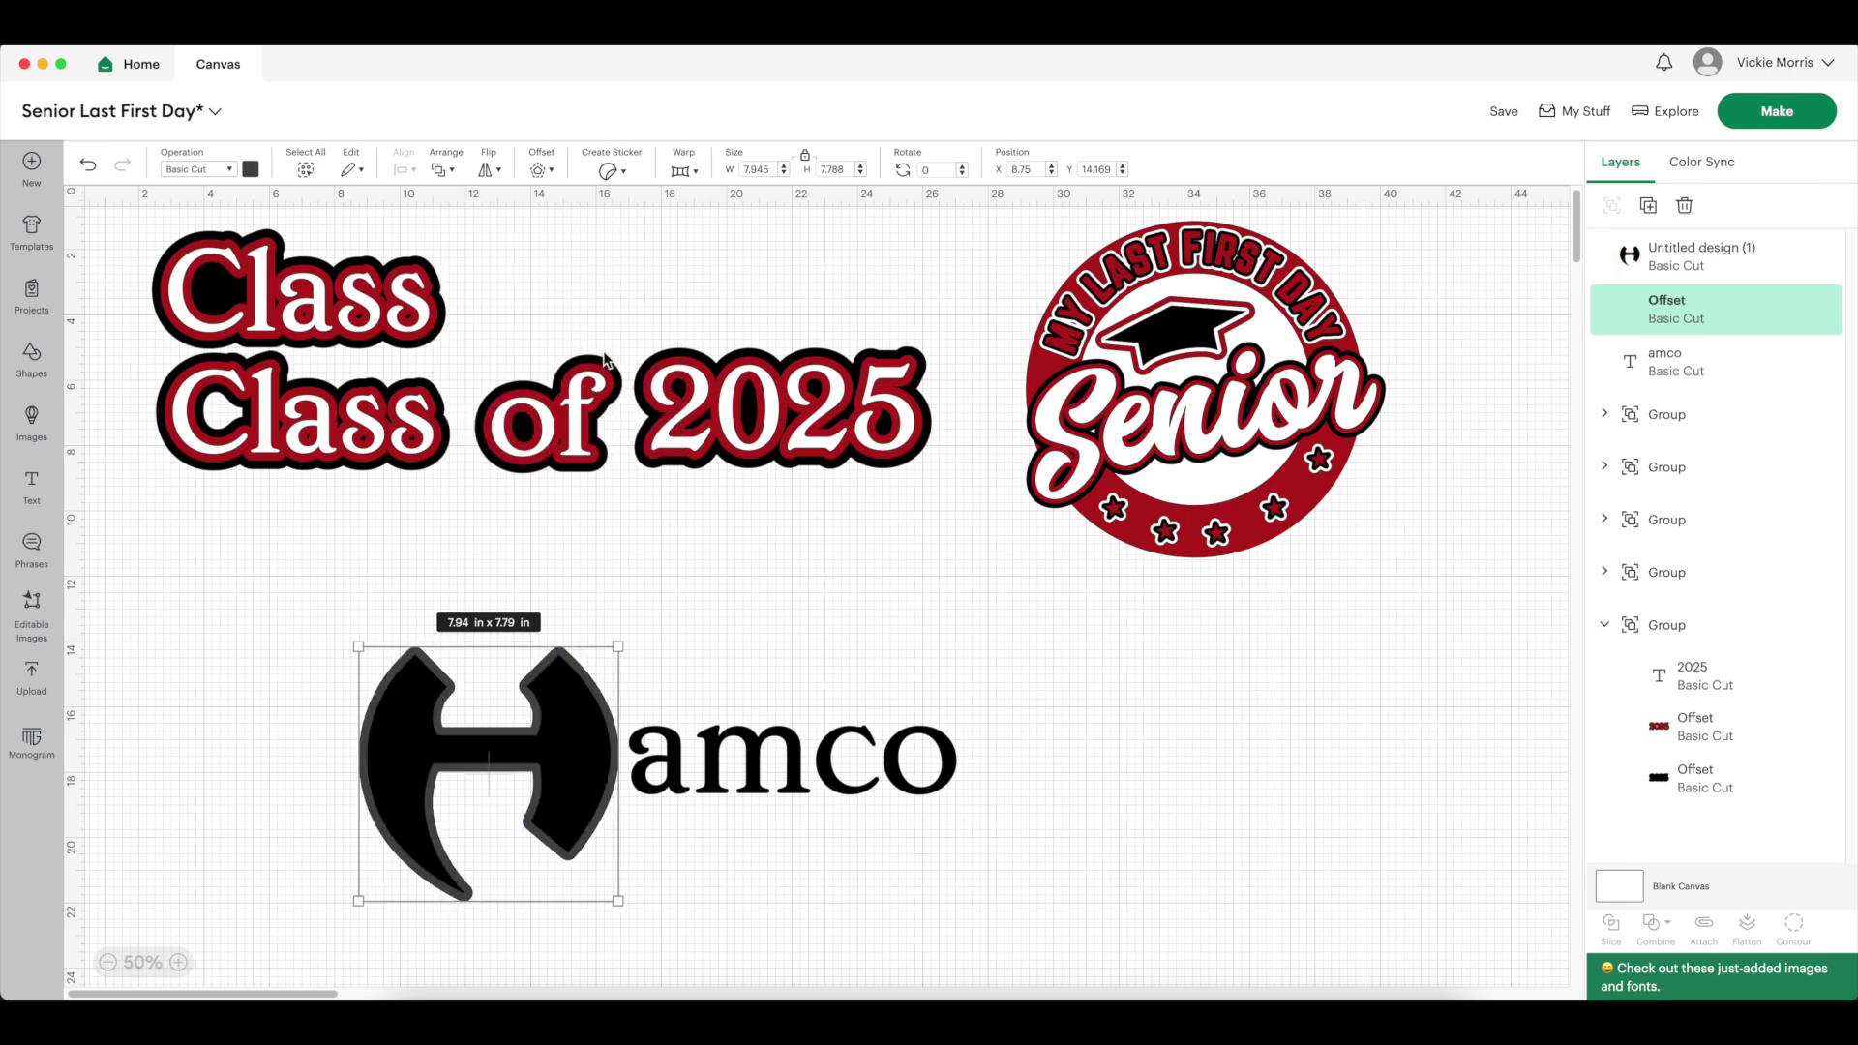
Change the H logo's offset layer color to white
{"action": "left_click", "coordinate": [250, 170]}
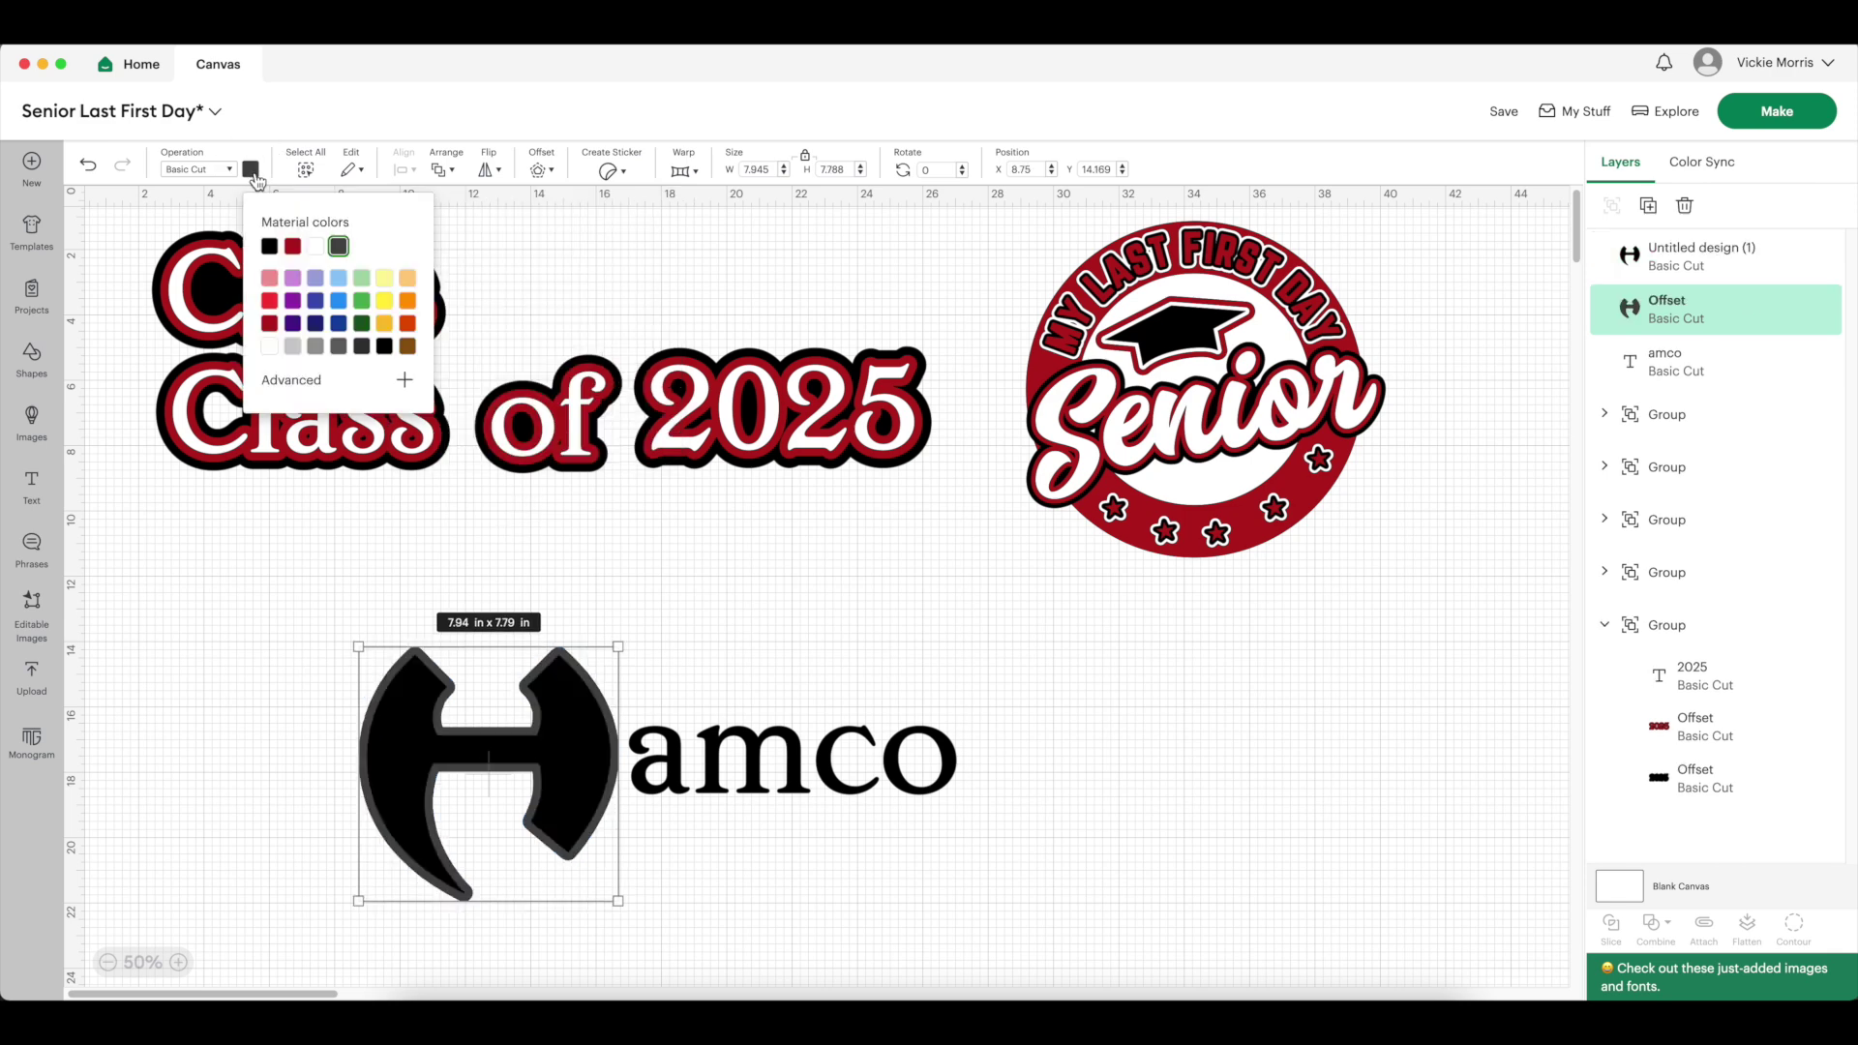
{"action": "left_click", "coordinate": [315, 245]}
{"action": "left_click", "coordinate": [318, 667]}
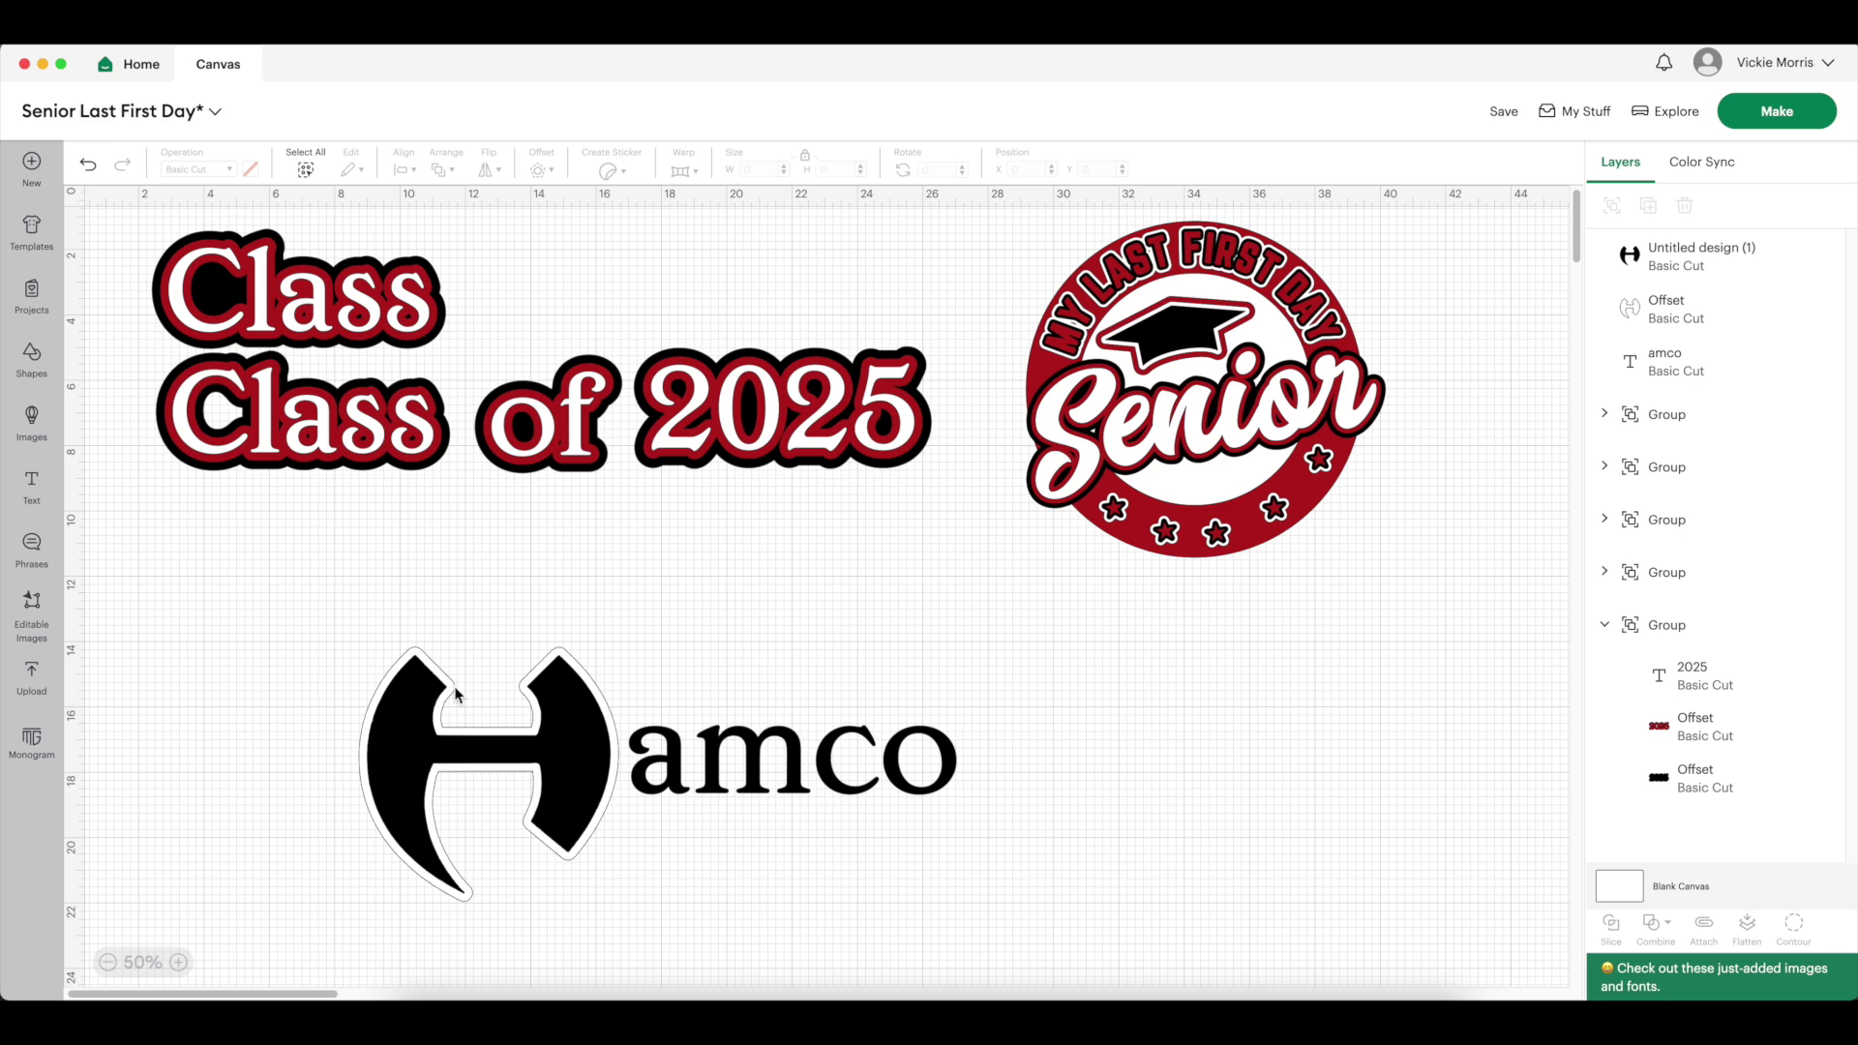
Create a 0.25 in rounded offset around the H logo's white offset and color the new layer dark red
{"action": "left_click", "coordinate": [1688, 313]}
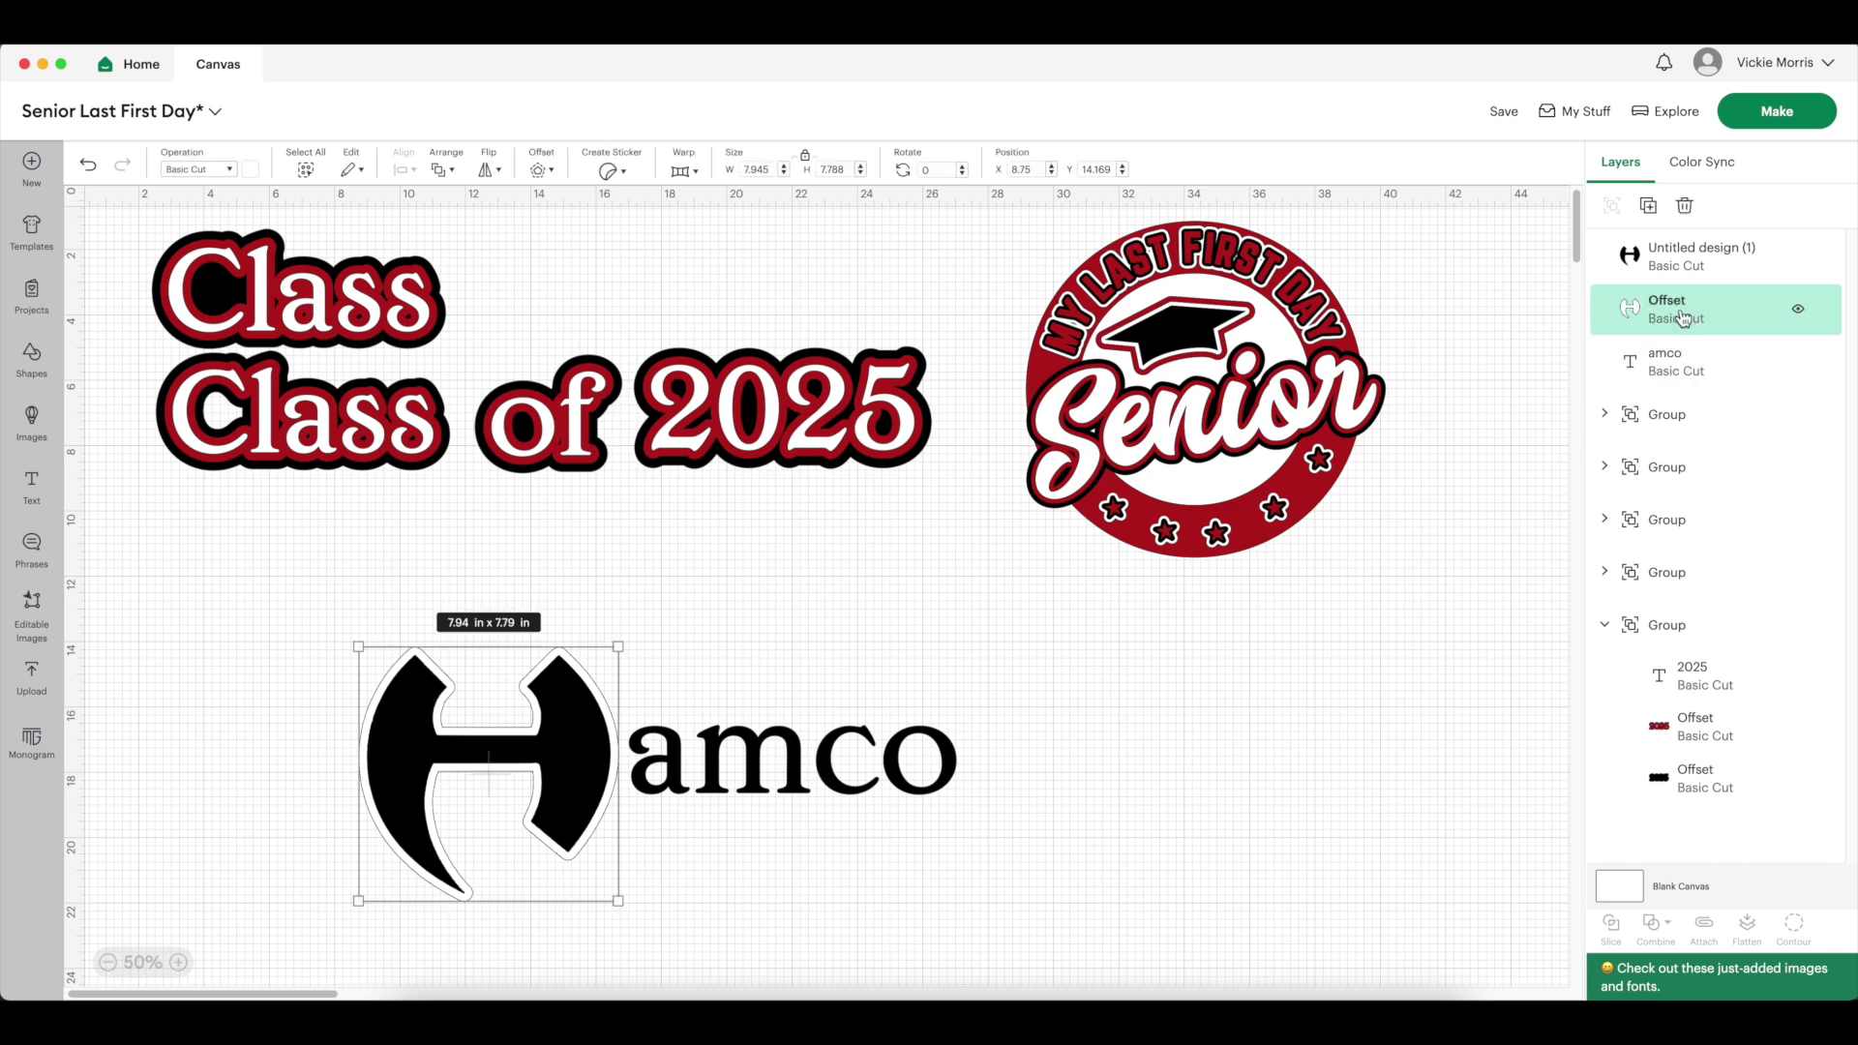
{"action": "left_click", "coordinate": [550, 174]}
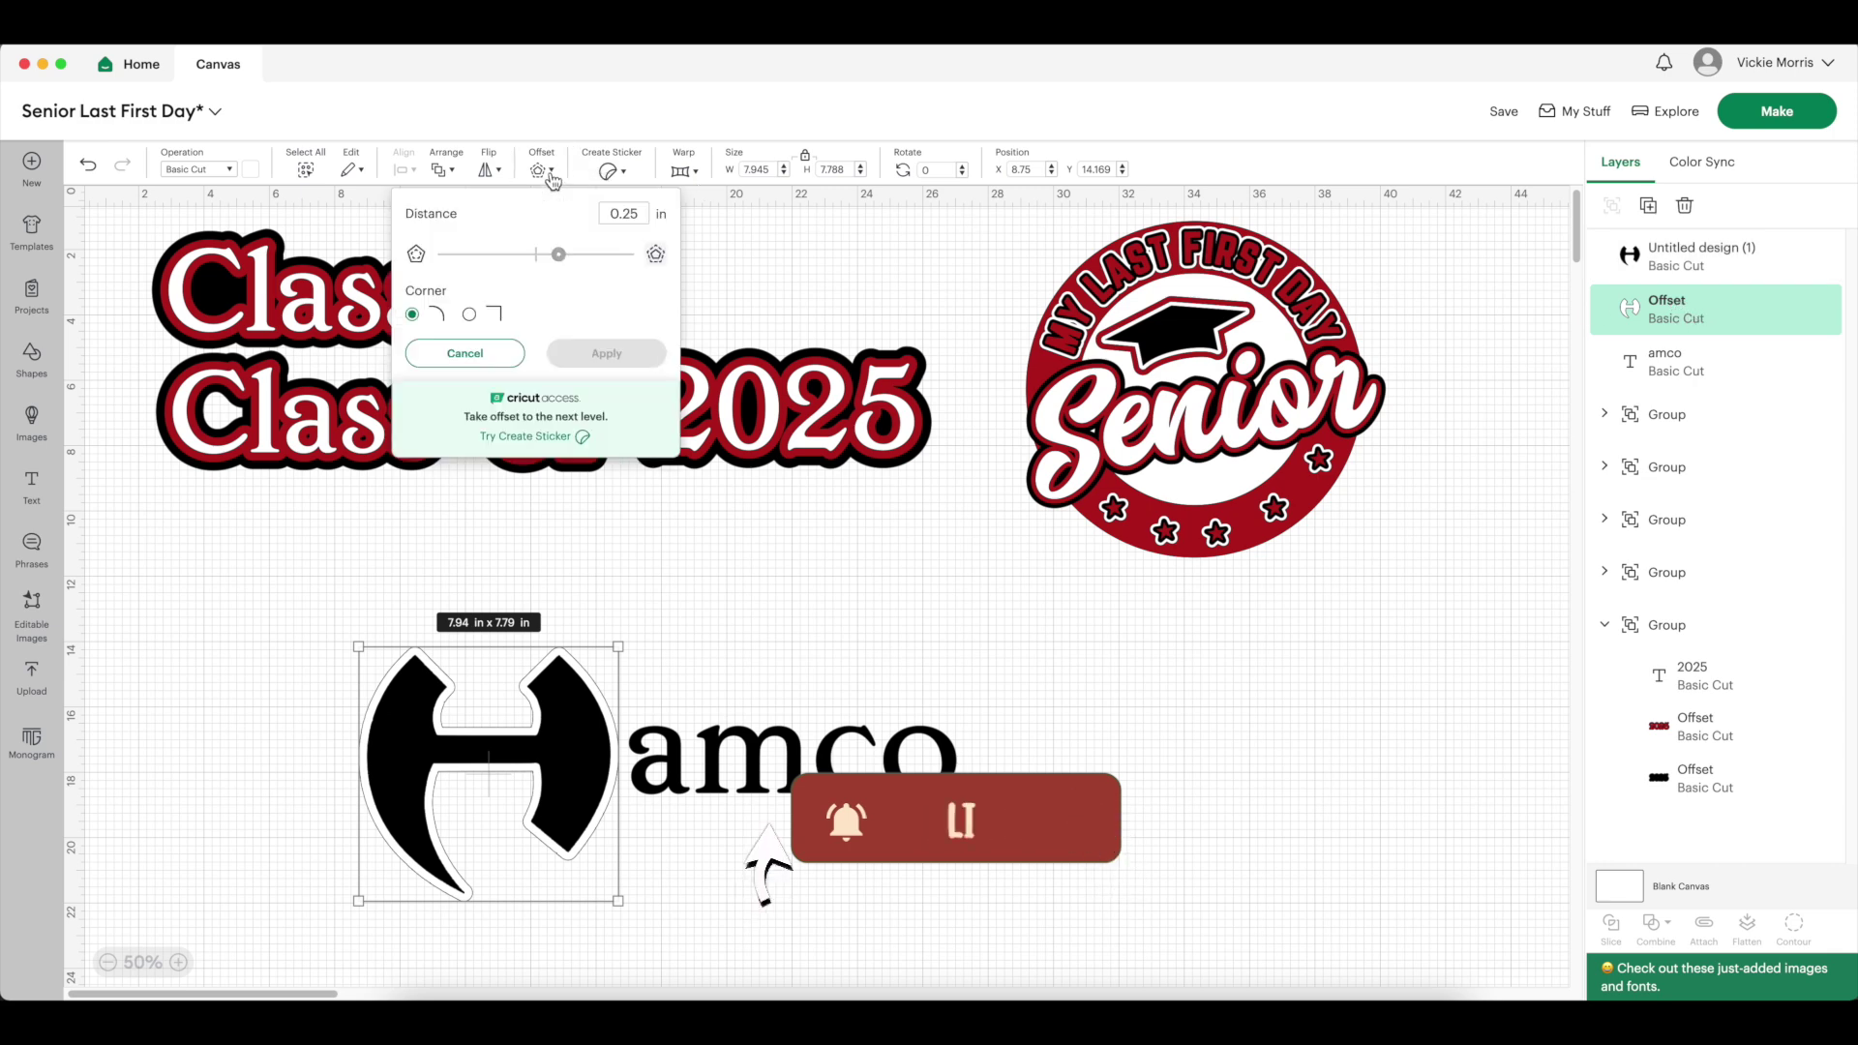
{"action": "left_click", "coordinate": [610, 354]}
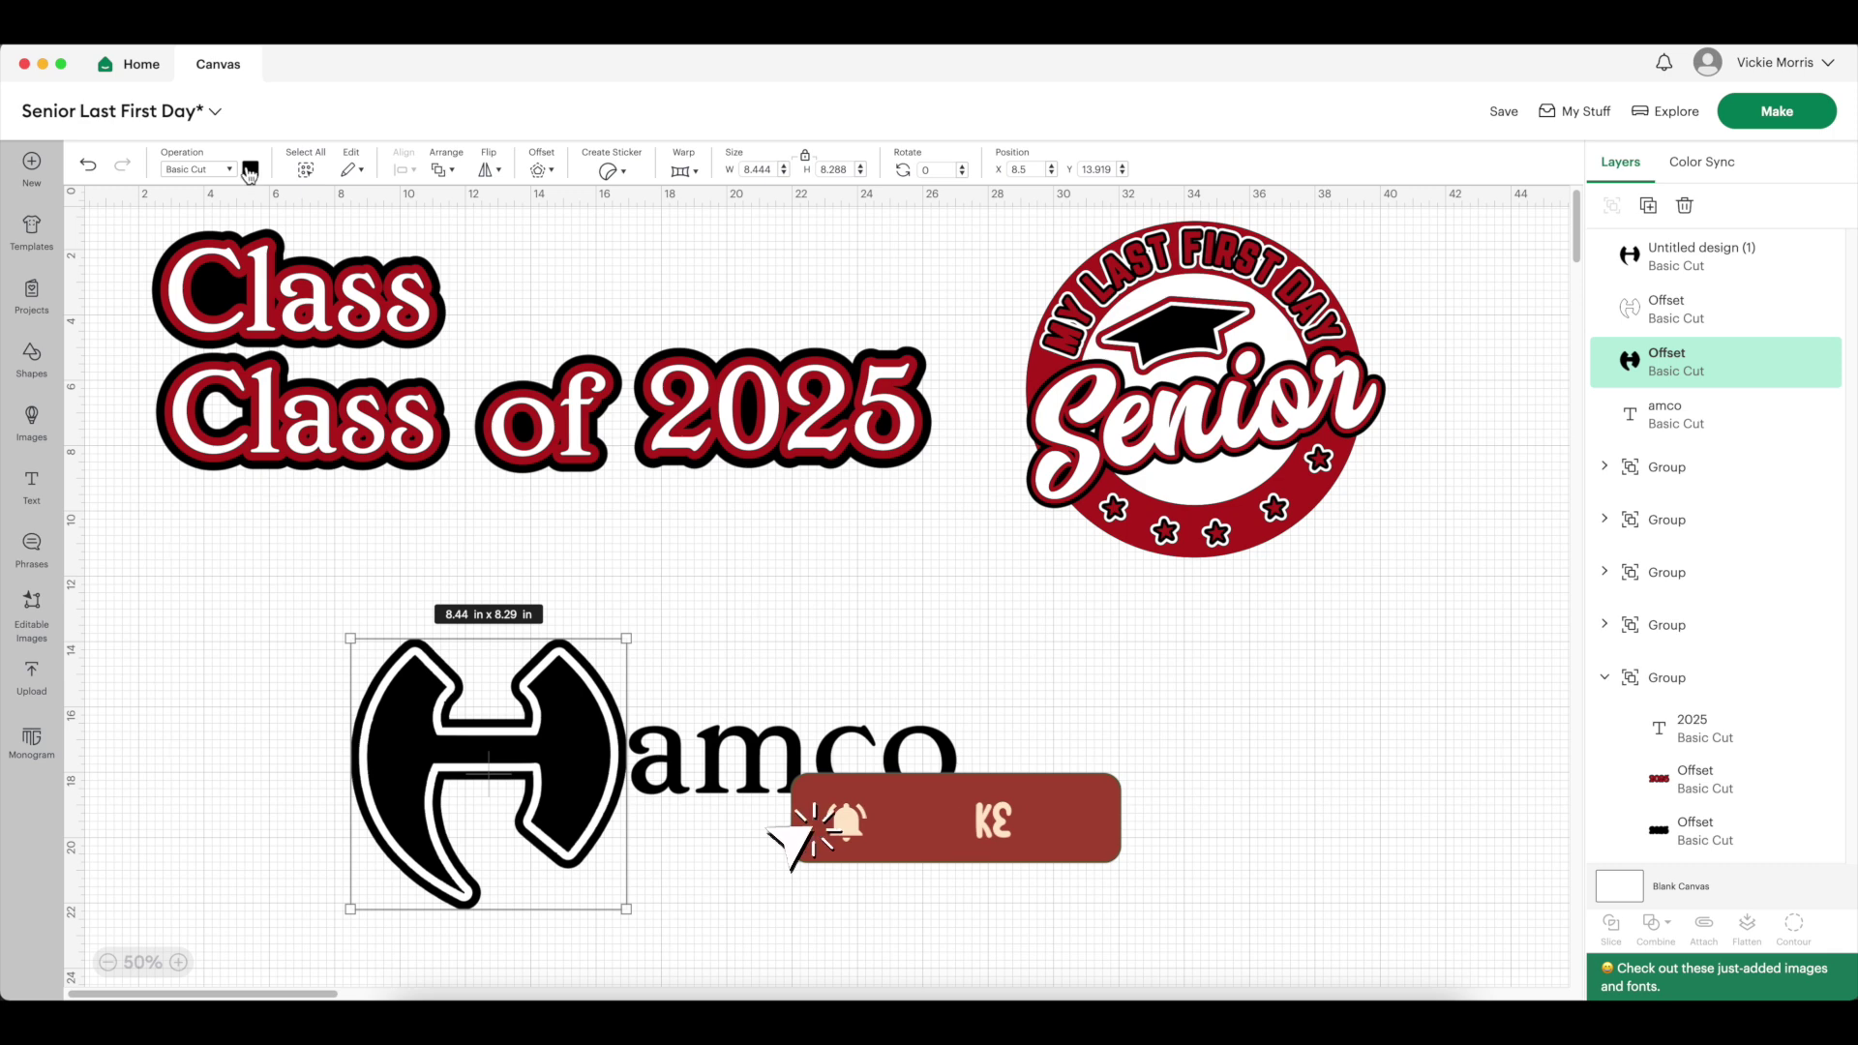
{"action": "left_click", "coordinate": [252, 170]}
{"action": "left_click", "coordinate": [293, 249]}
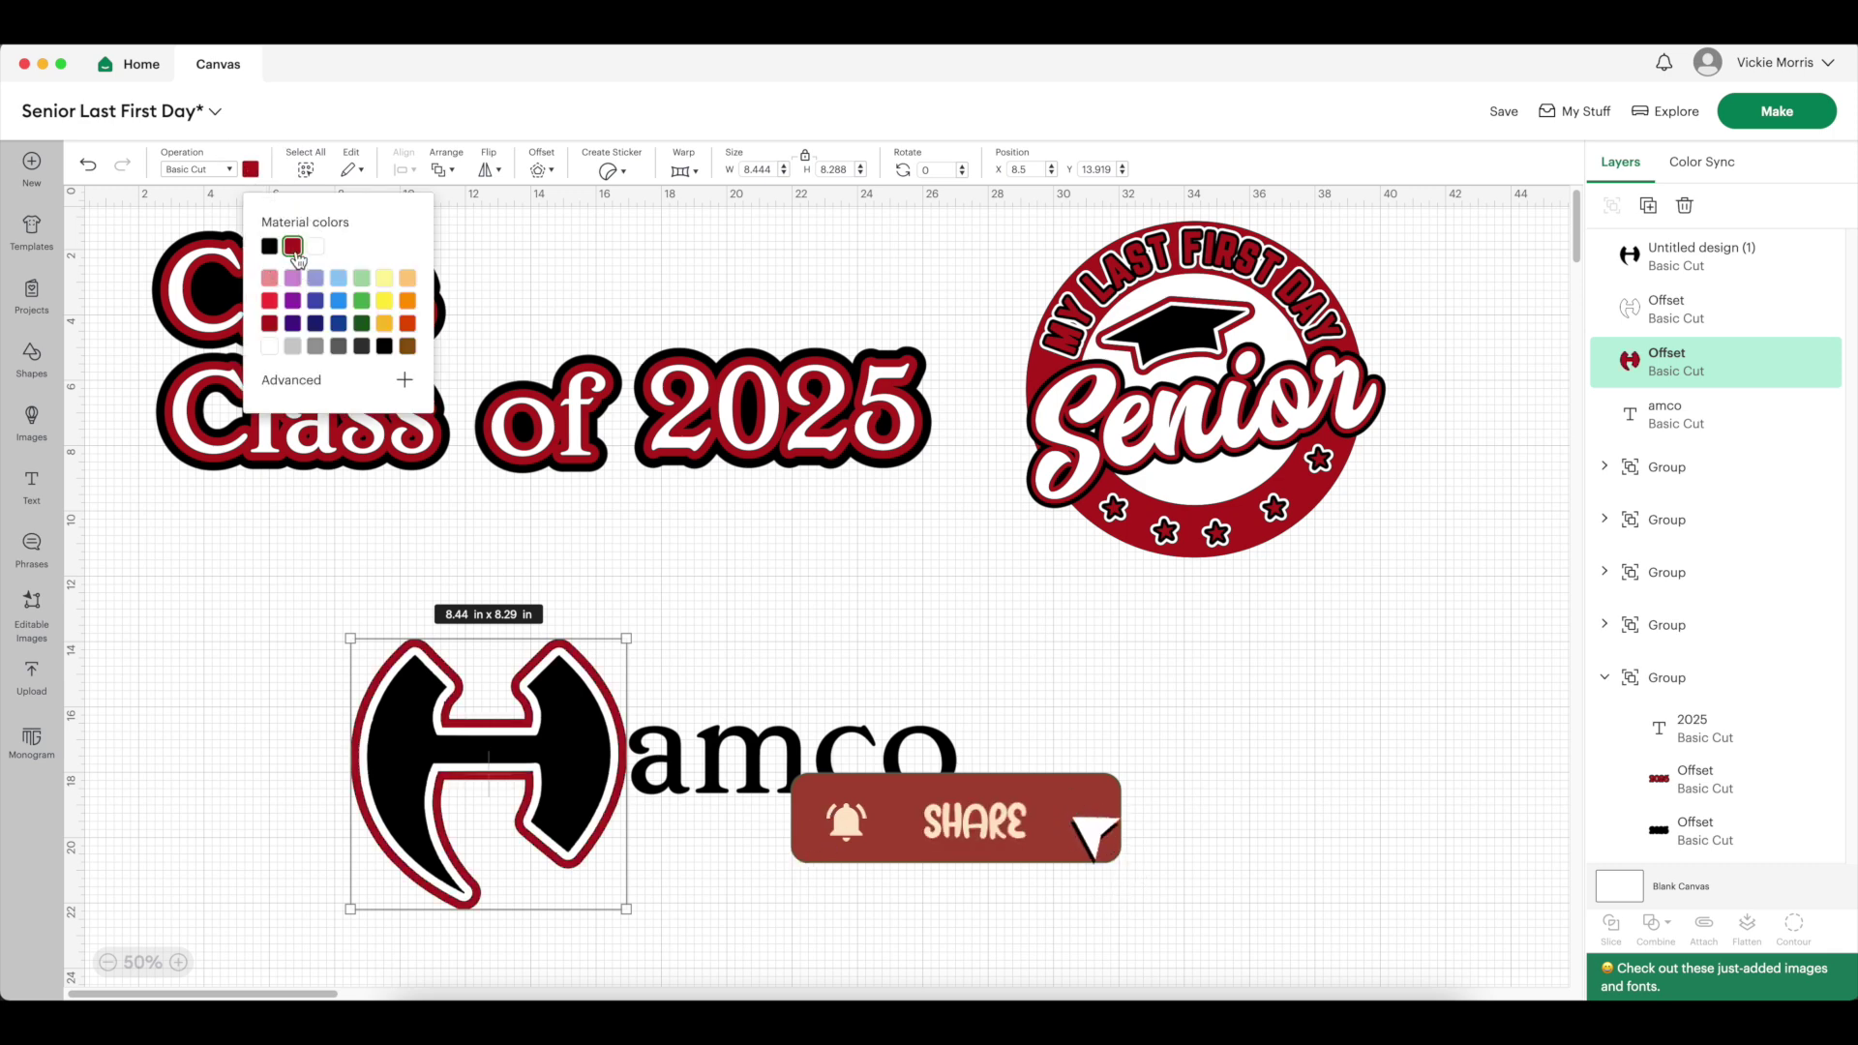
{"action": "left_click", "coordinate": [1053, 779]}
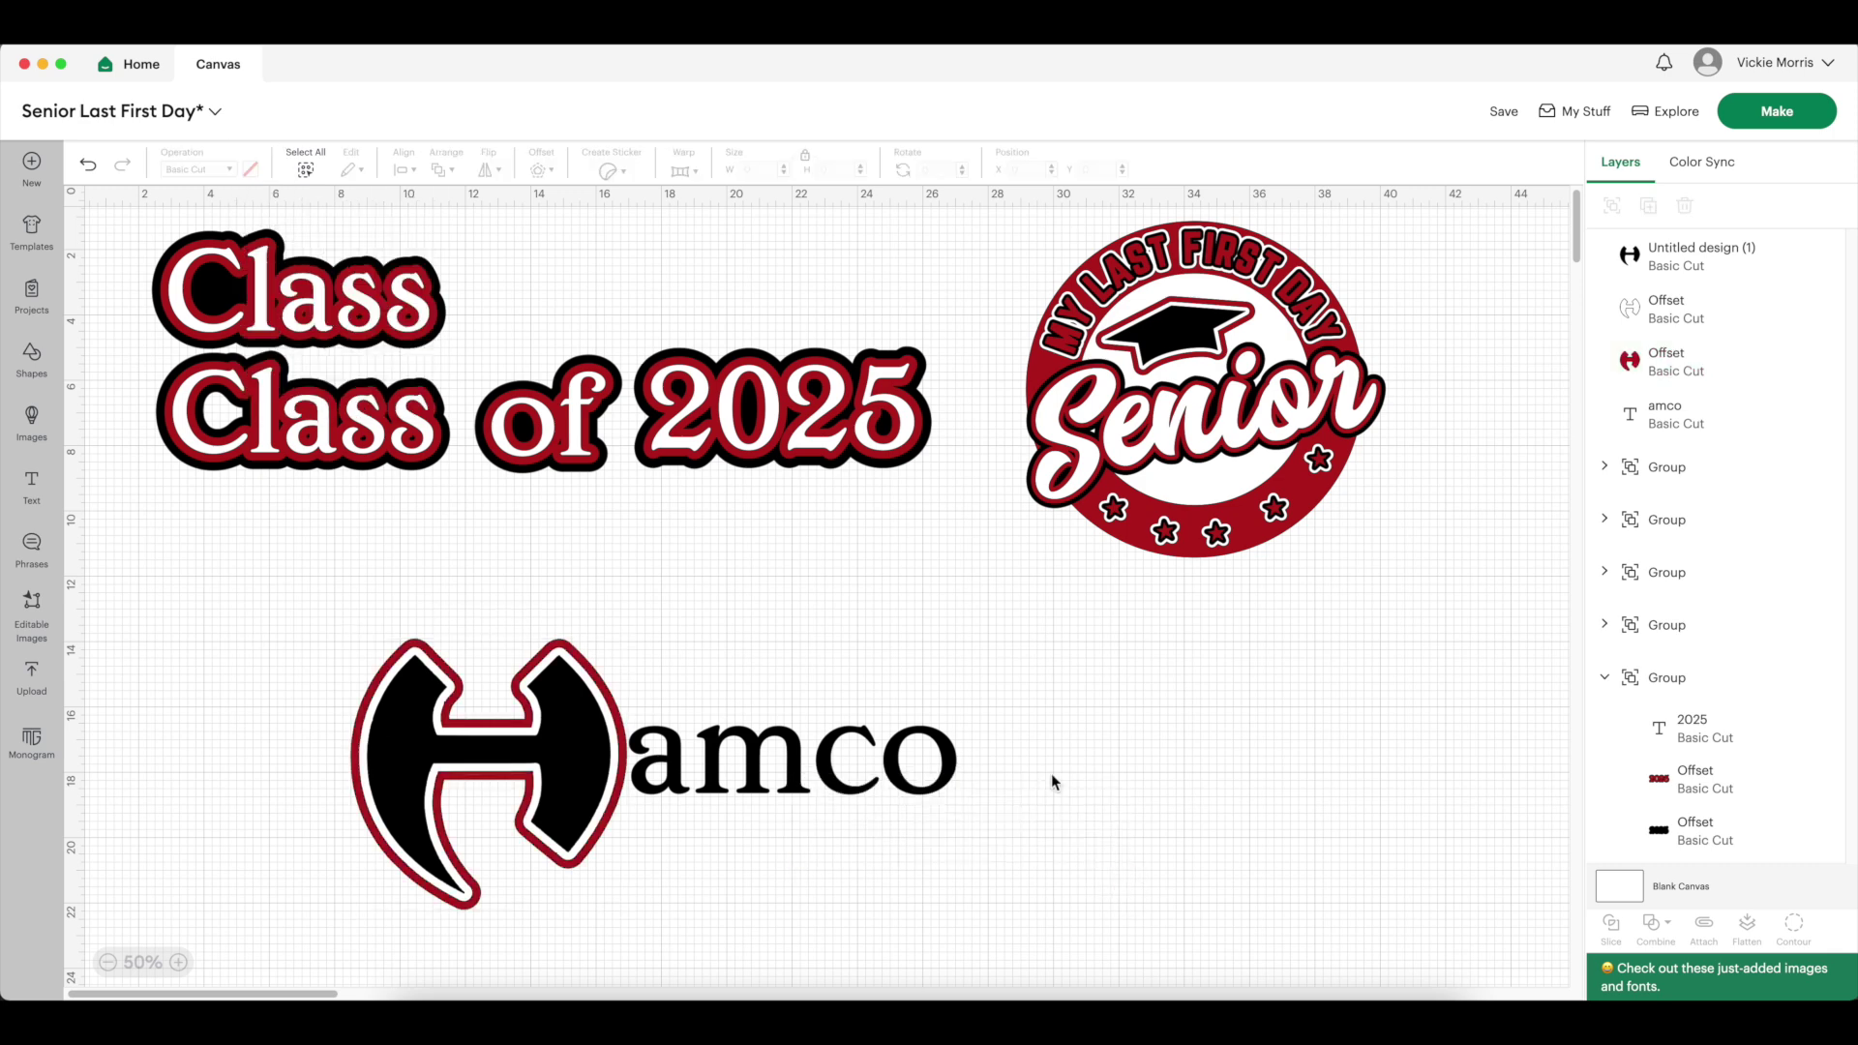
Nudge the "amco" text away from the H logo, add a 0.25 in welded rounded offset around it, and color the offset white
{"action": "left_click_drag", "start_coordinate": [1026, 759], "coordinate": [649, 847]}
{"action": "left_click_drag", "start_coordinate": [760, 779], "coordinate": [768, 781]}
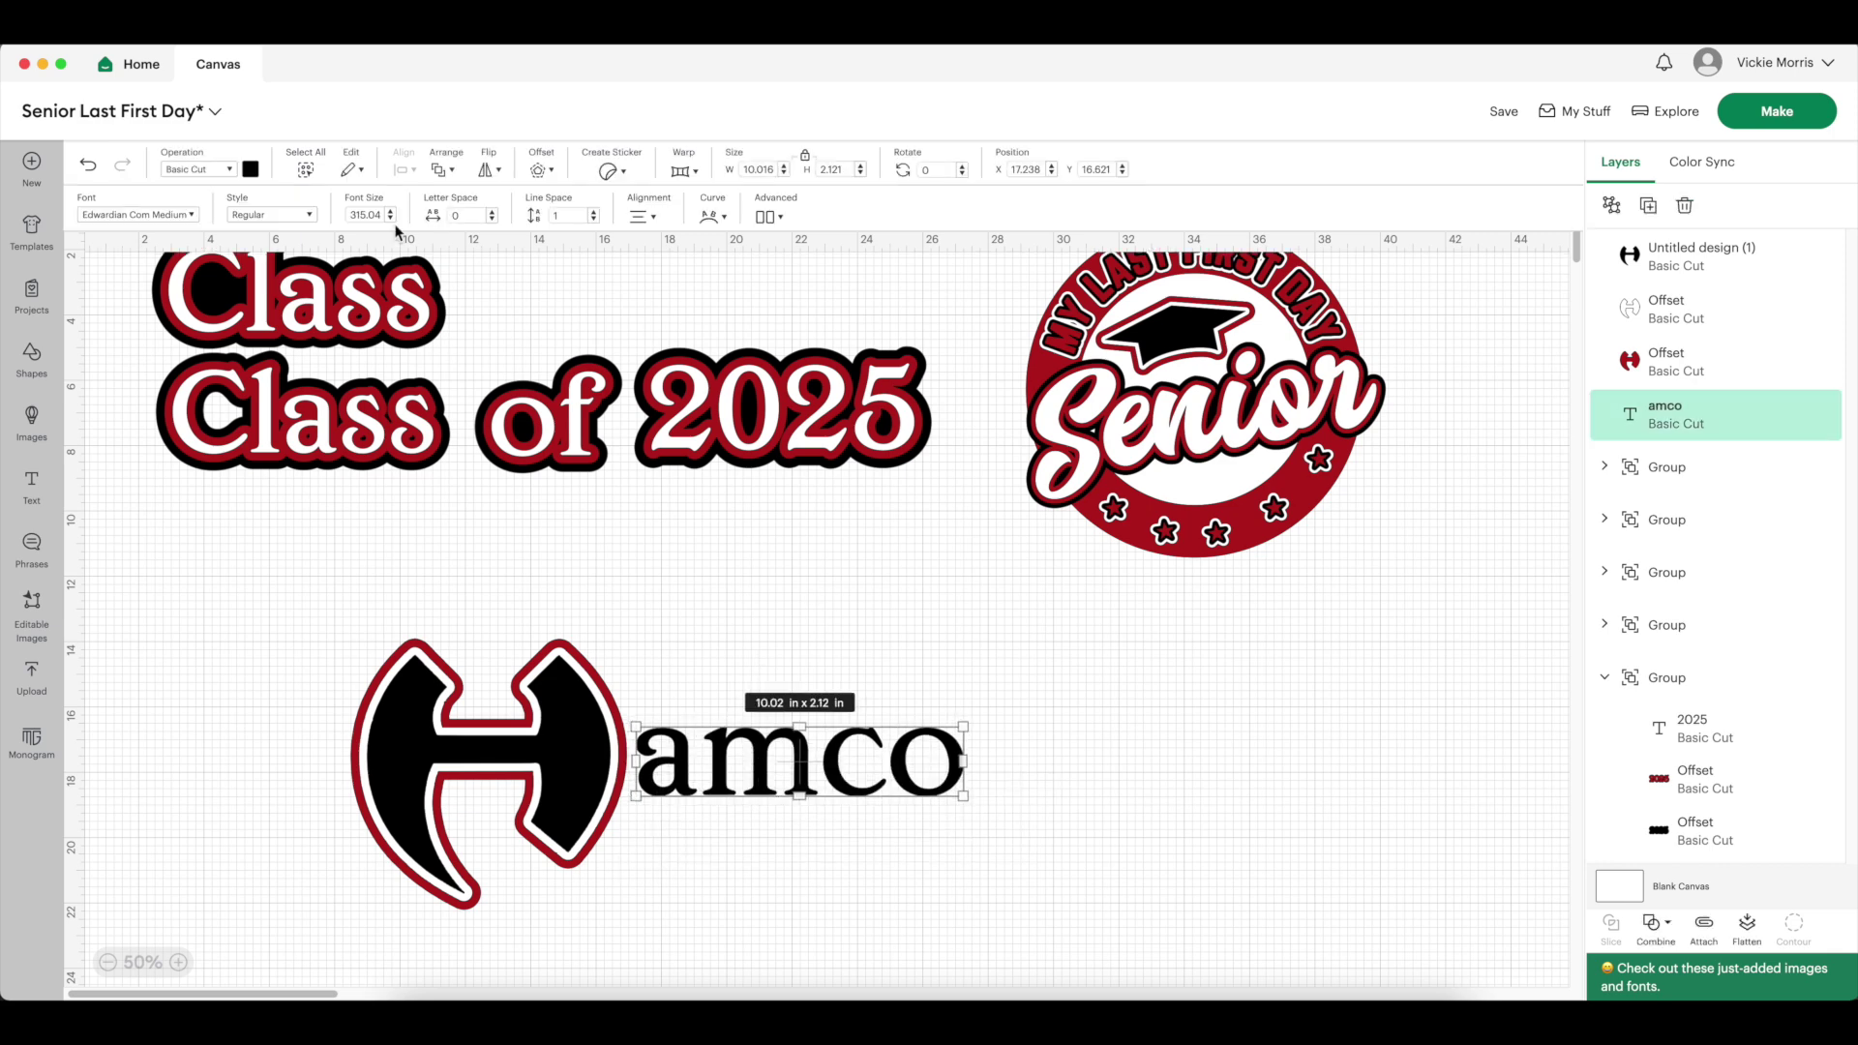
{"action": "left_click", "coordinate": [540, 171]}
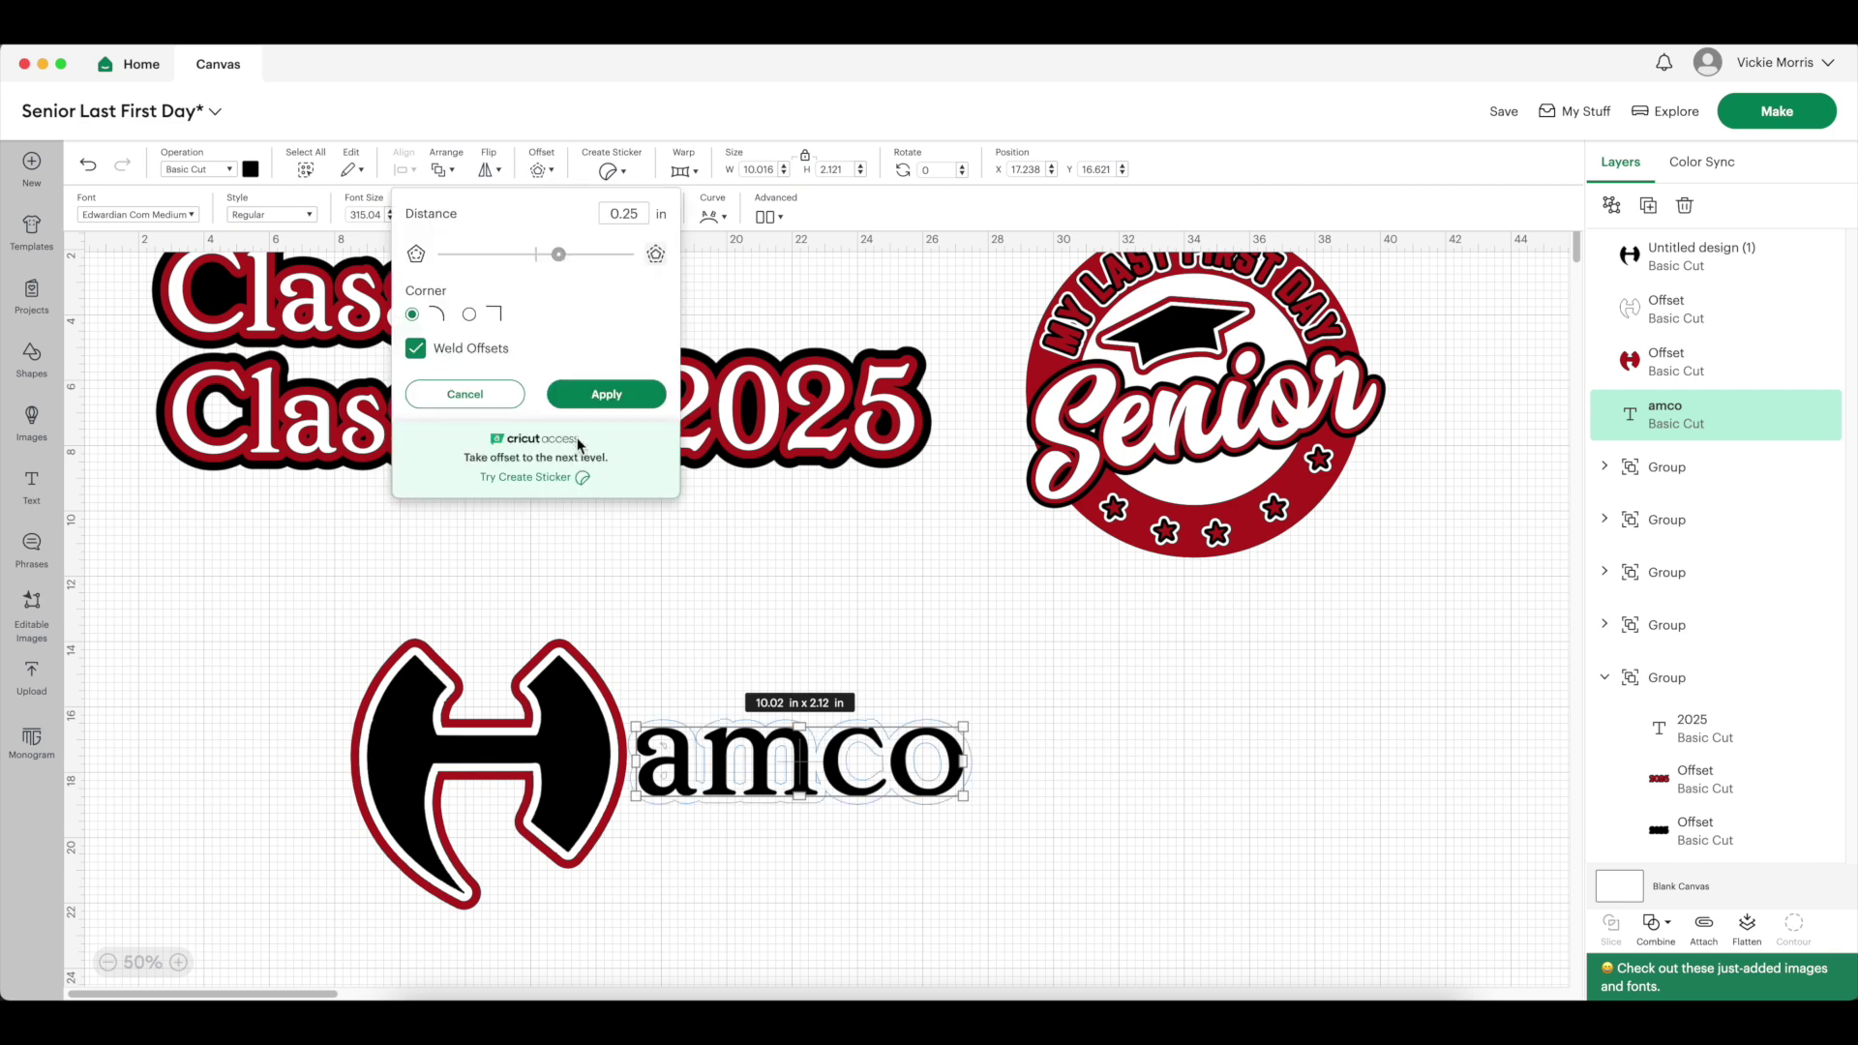
{"action": "left_click", "coordinate": [593, 397]}
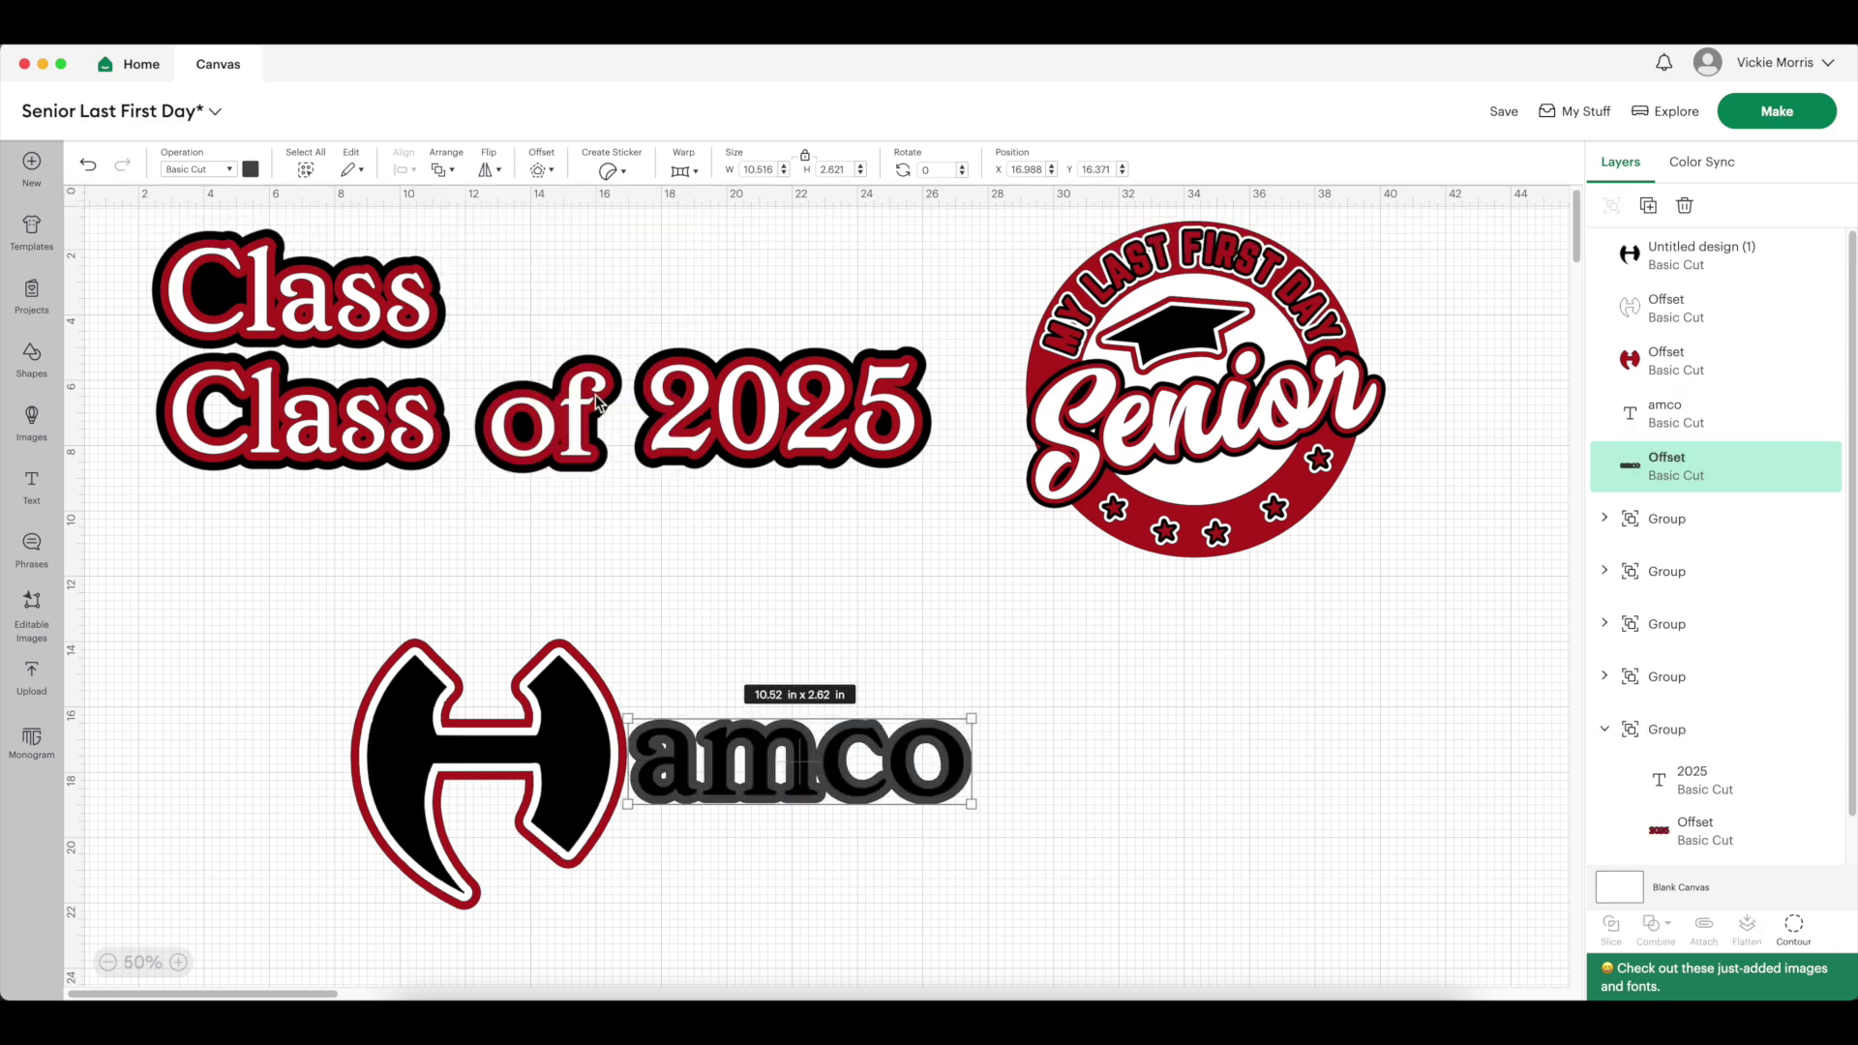
{"action": "left_click", "coordinate": [250, 170]}
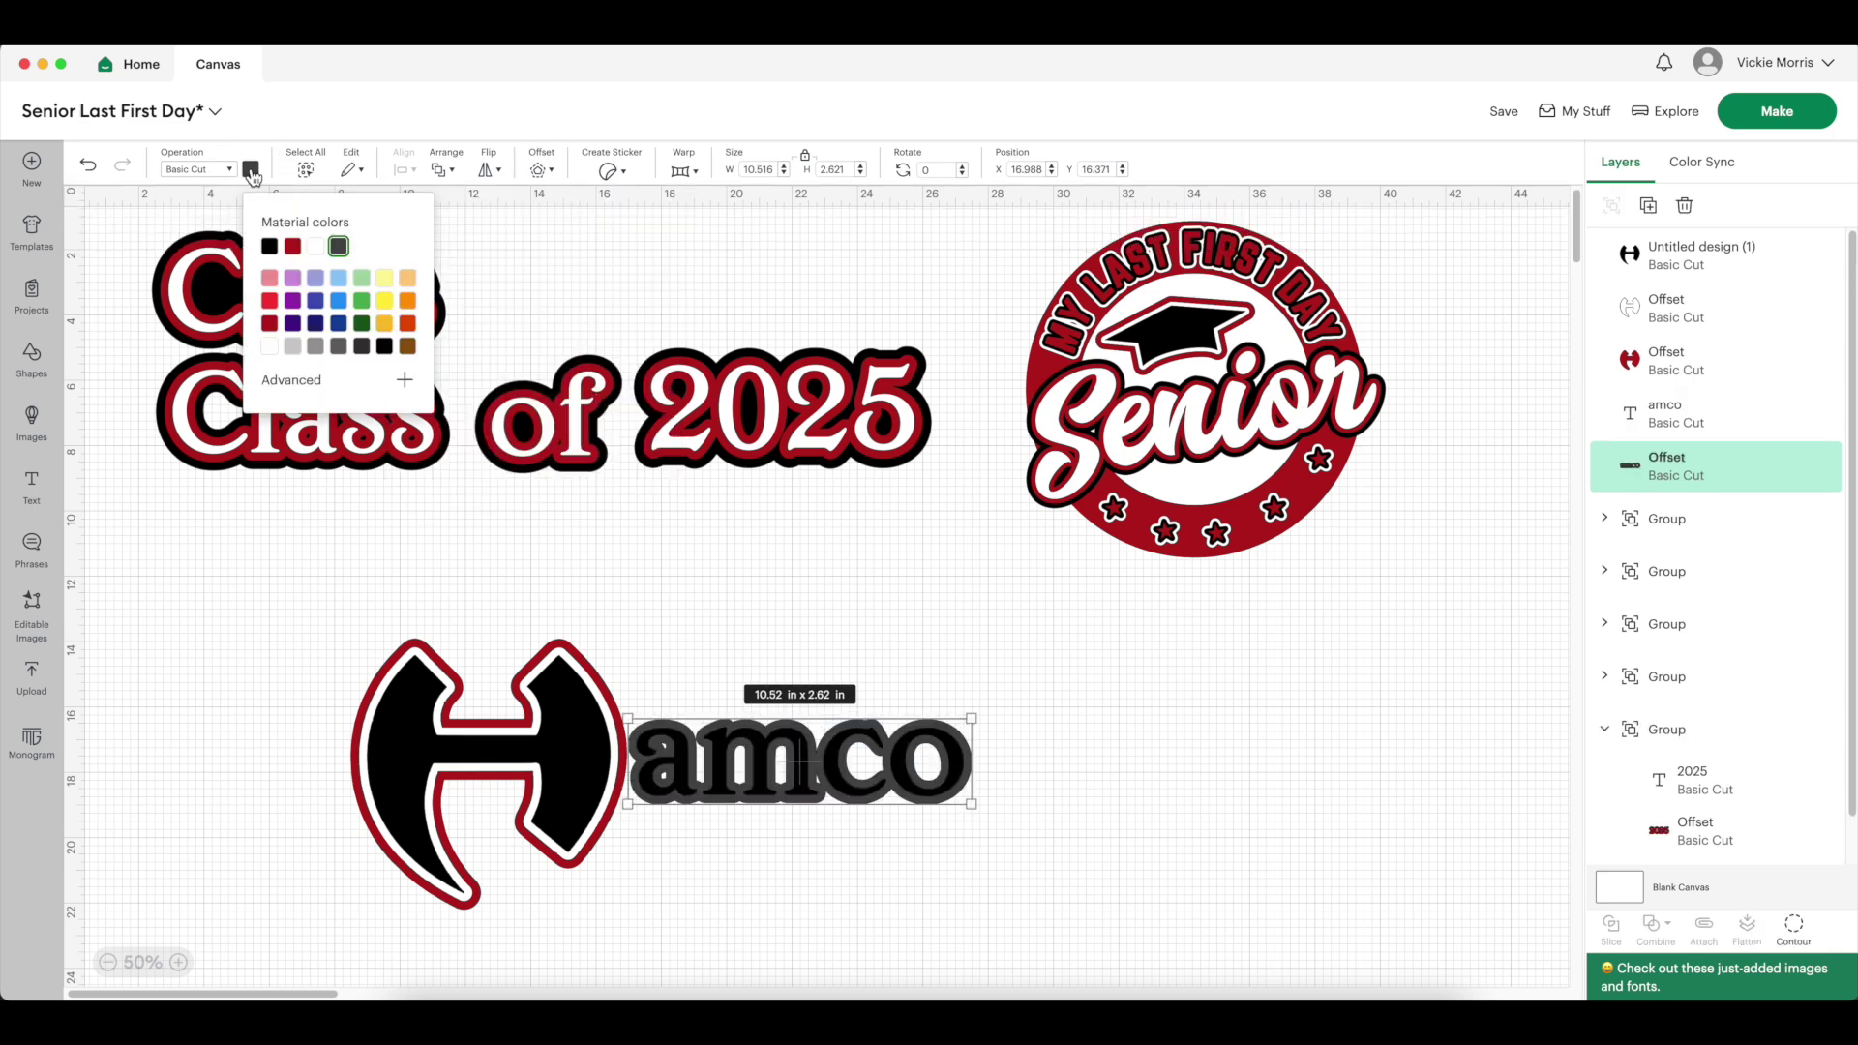
{"action": "left_click", "coordinate": [316, 248]}
{"action": "left_click", "coordinate": [900, 611]}
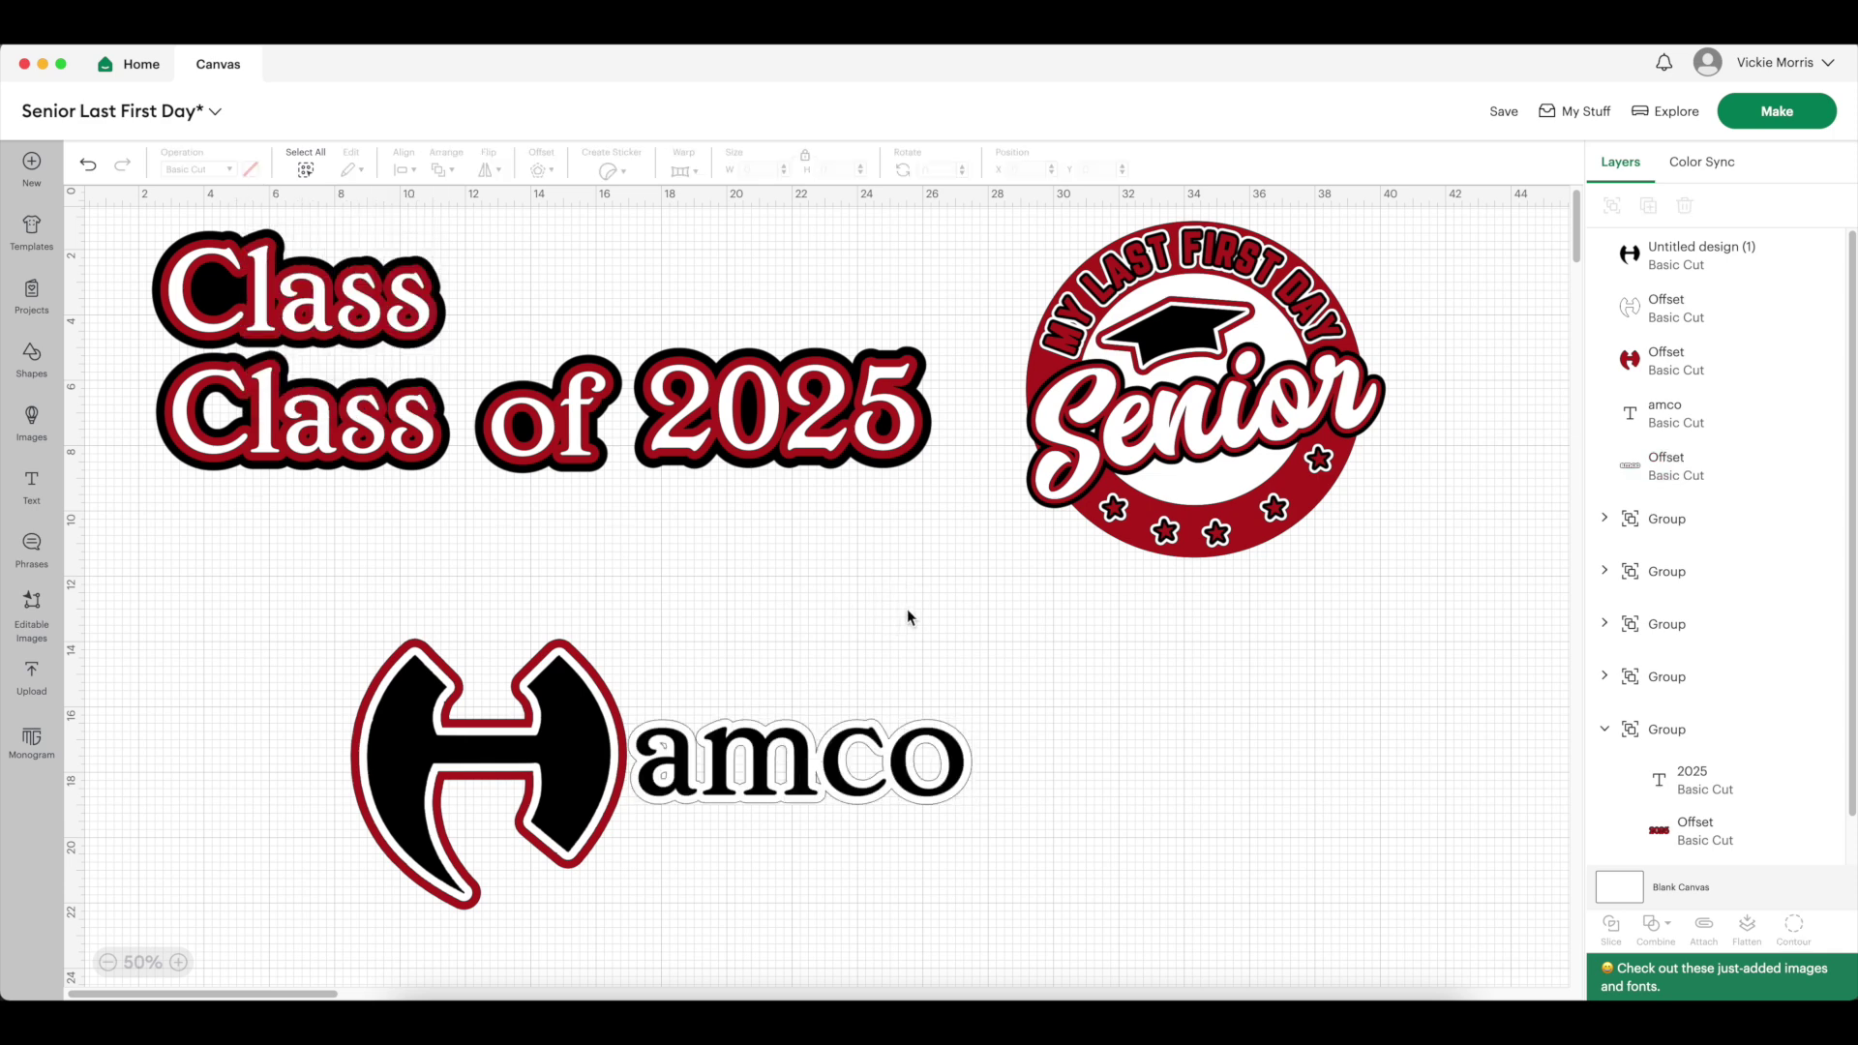
Create a 0.25 in rounded offset around the white "amco" offset and color the new layer dark red
{"action": "left_click", "coordinate": [1711, 466]}
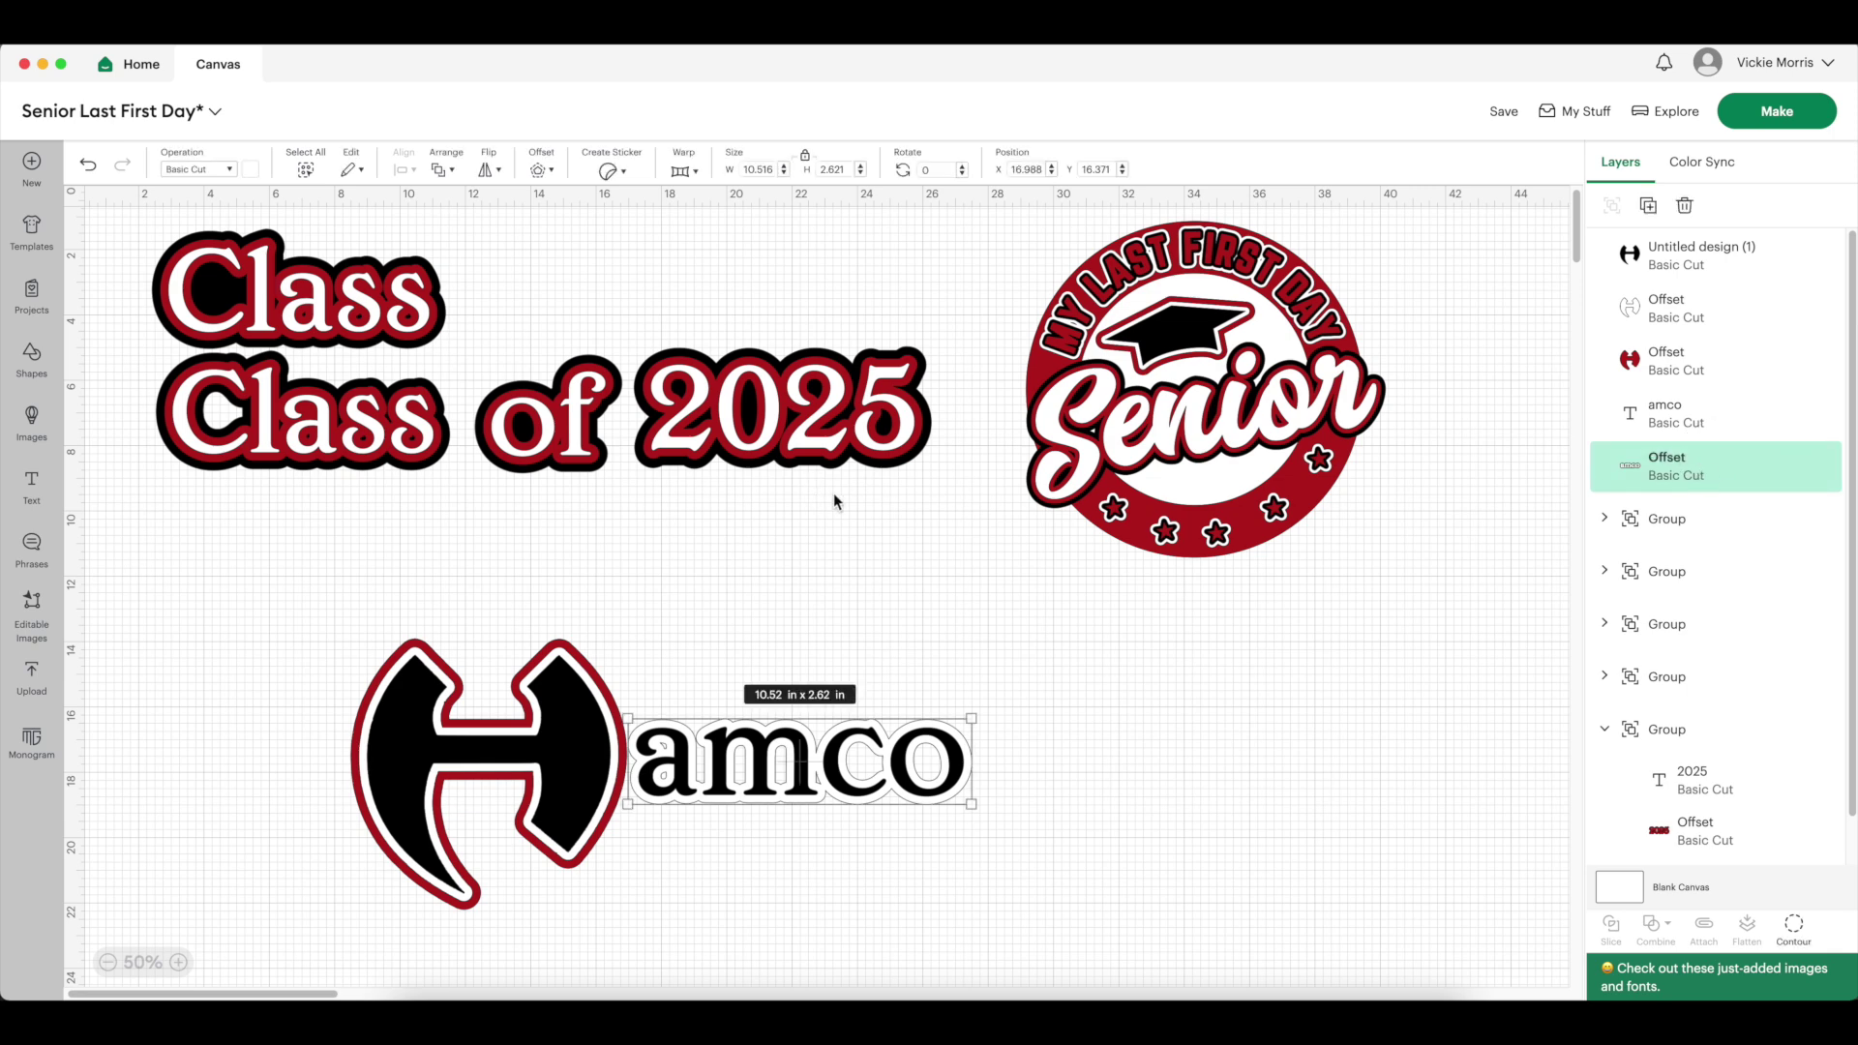
{"action": "left_click", "coordinate": [539, 171]}
{"action": "left_click", "coordinate": [629, 358]}
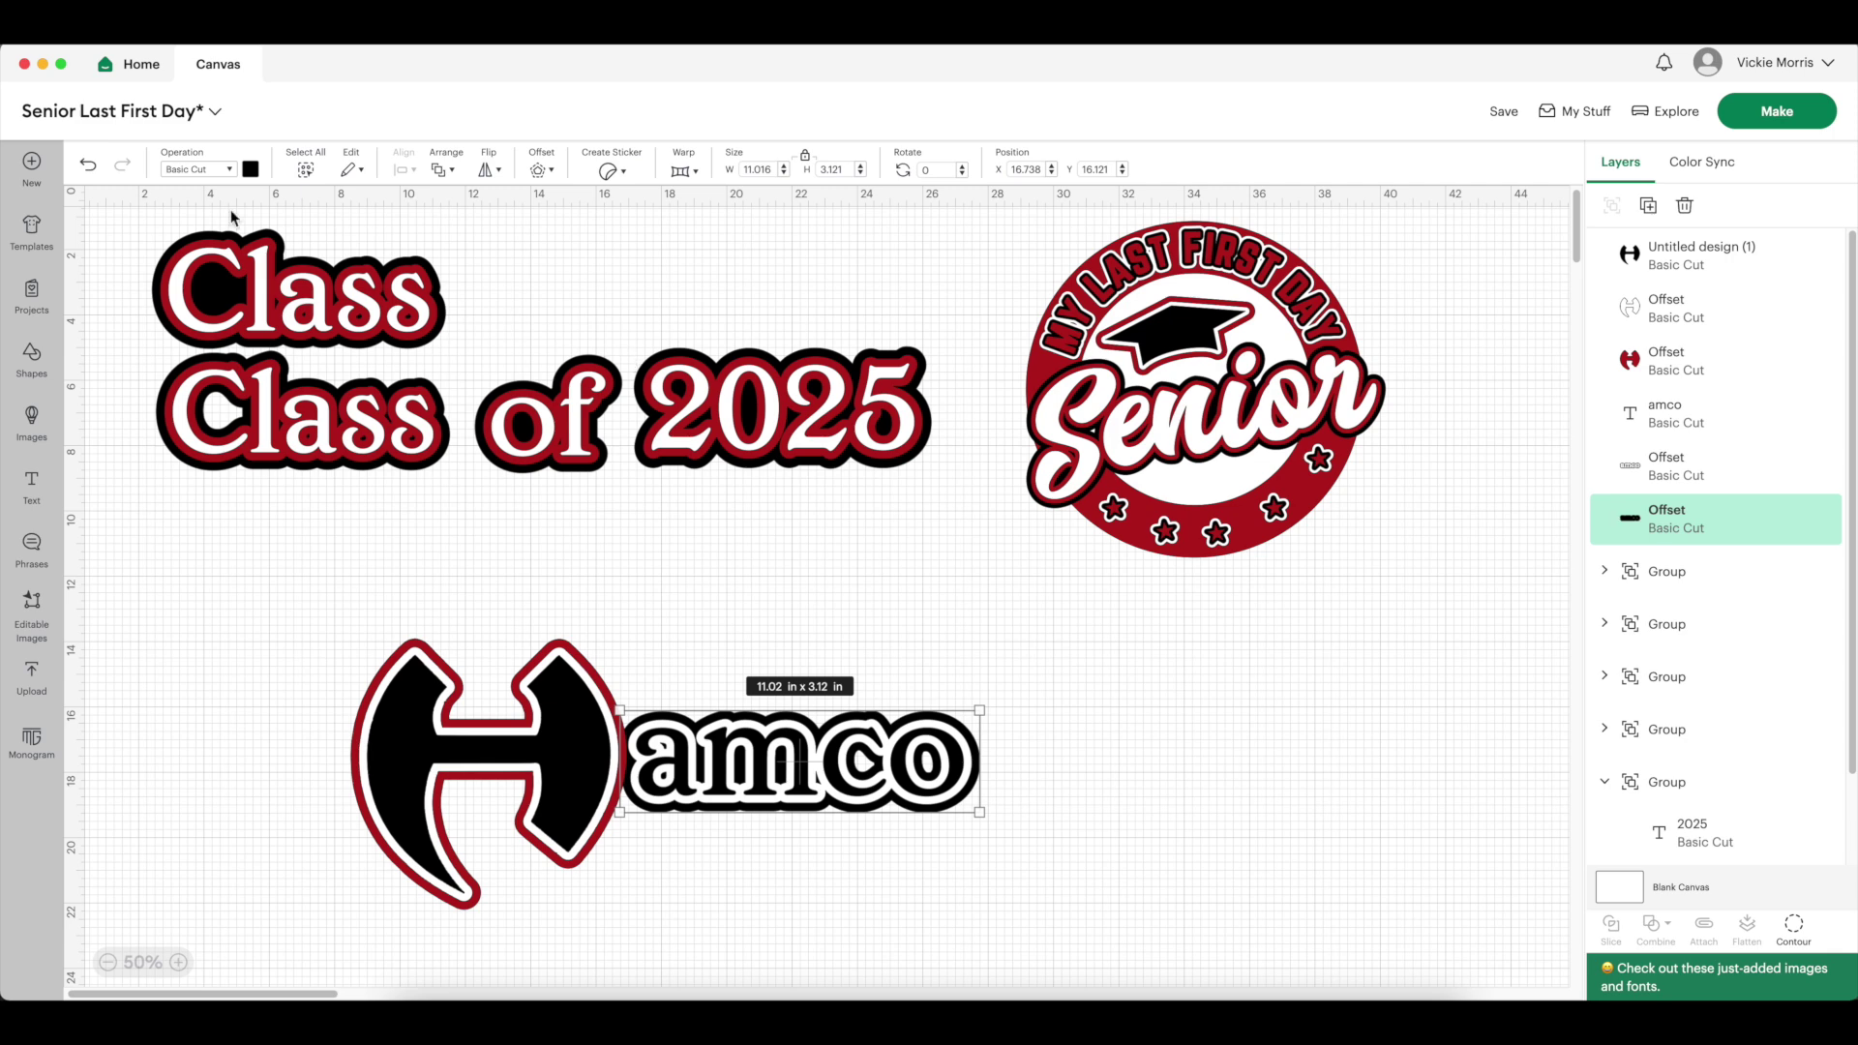
{"action": "left_click", "coordinate": [249, 170]}
{"action": "left_click", "coordinate": [291, 257]}
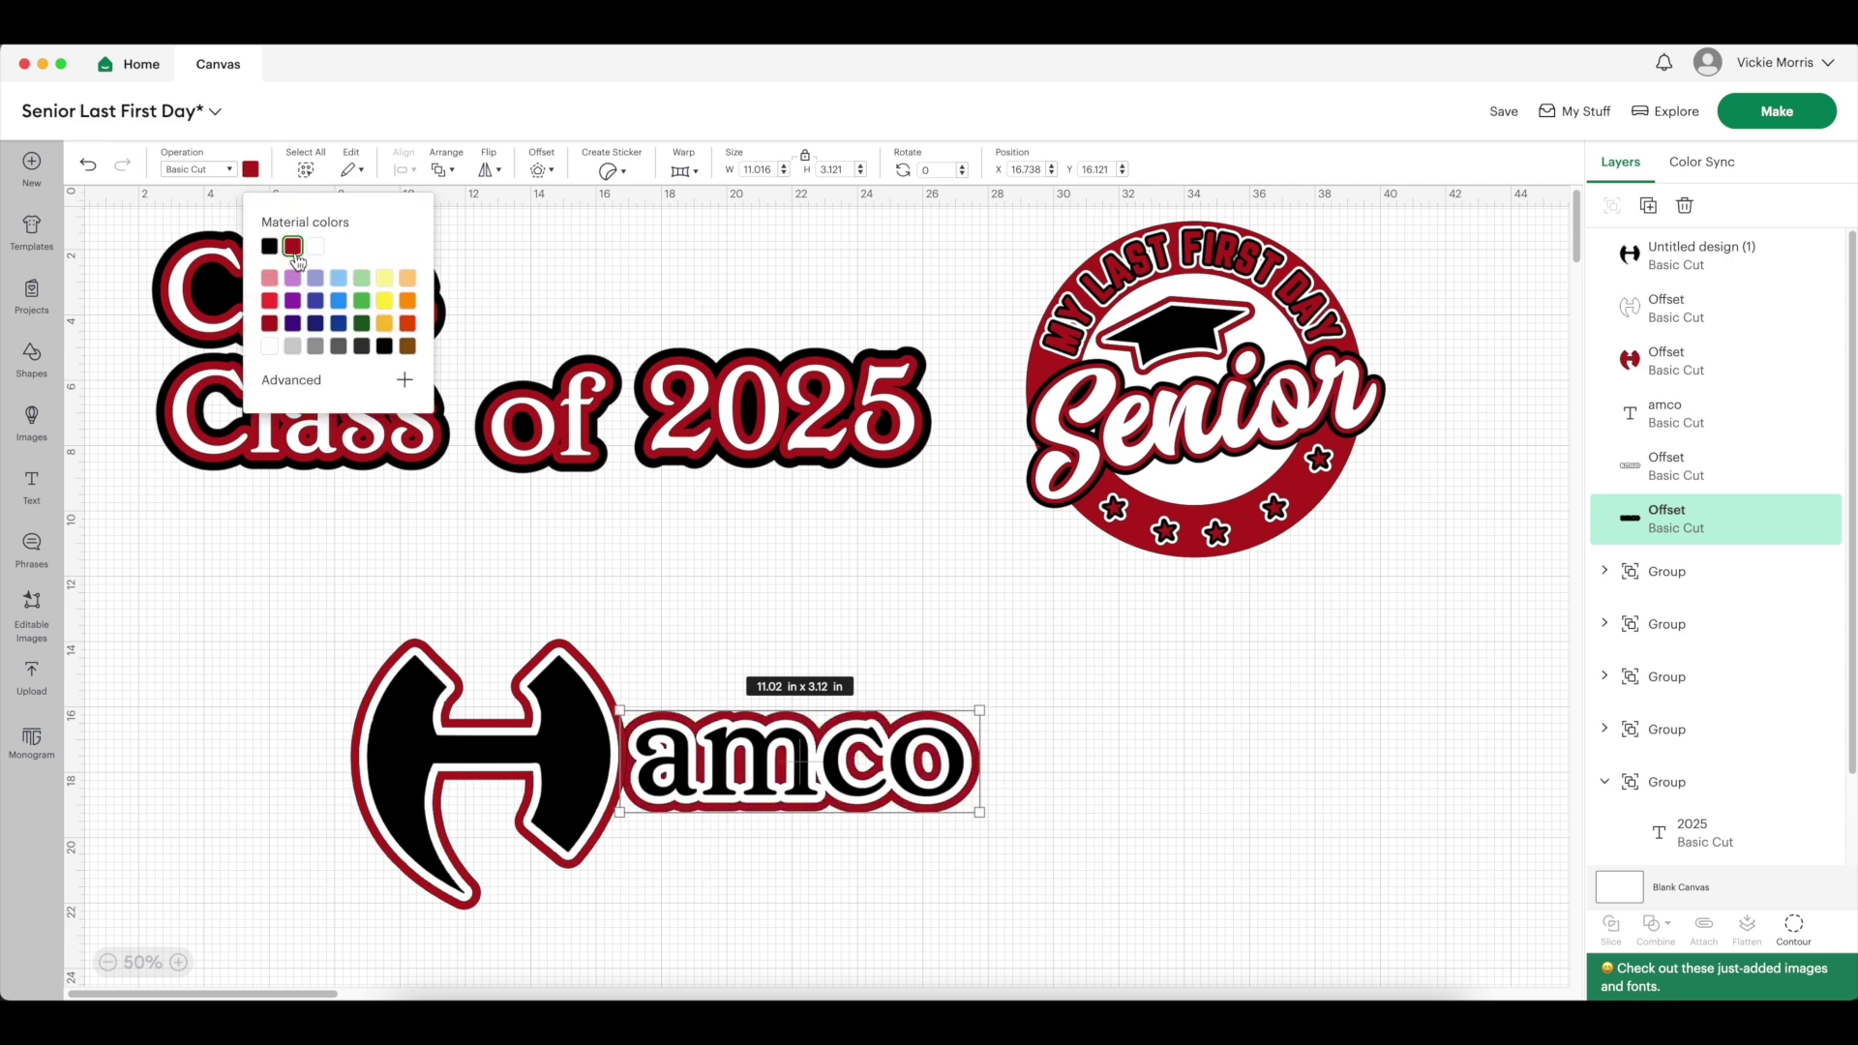
{"action": "left_click", "coordinate": [1136, 729]}
Separate the "amco" text from its white and red offsets, placing the two offsets in the empty area to its right
{"action": "left_click_drag", "start_coordinate": [1136, 729], "coordinate": [716, 876]}
{"action": "left_click_drag", "start_coordinate": [803, 764], "coordinate": [868, 779]}
{"action": "left_click", "coordinate": [1348, 642]}
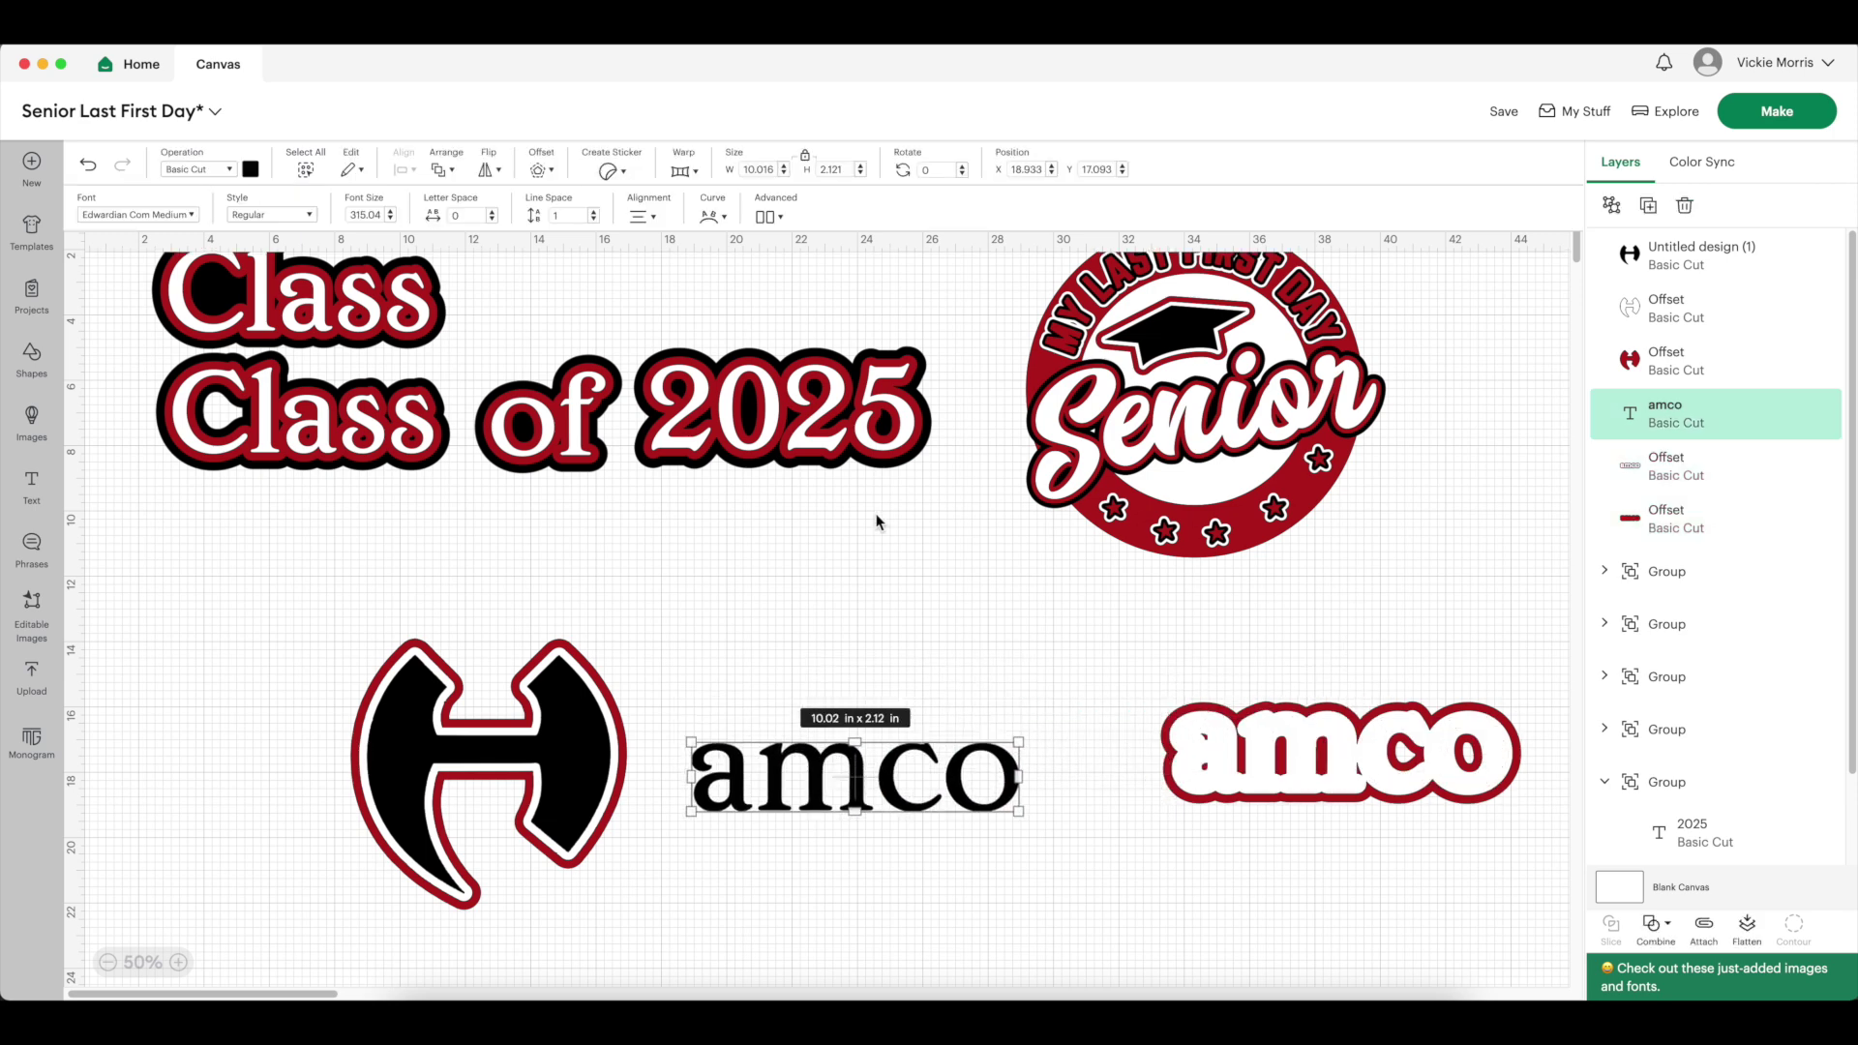
Create a 0.20 in welded offset with rounded corners around the "amco" text and color it white
{"action": "left_click", "coordinate": [540, 169]}
{"action": "left_click", "coordinate": [640, 215]}
{"action": "key", "text": "BackSpace"}
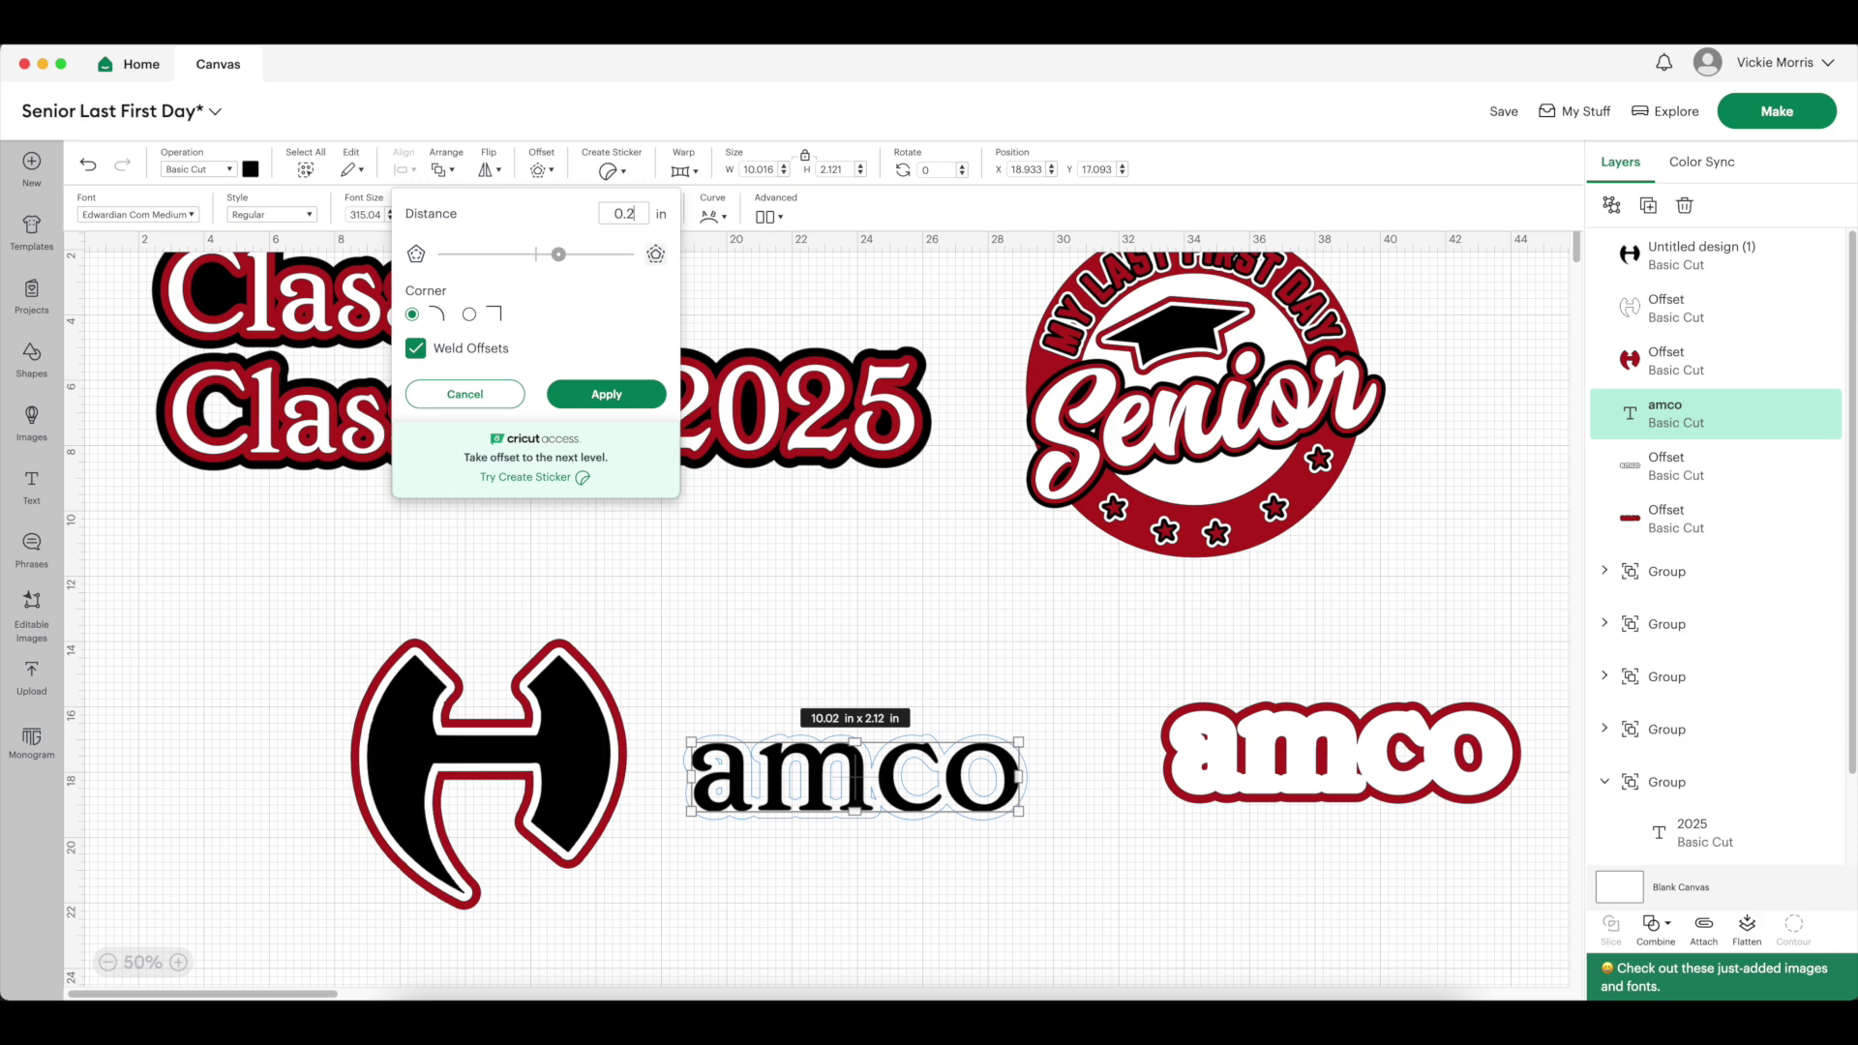
{"action": "key", "text": "BackSpace"}
{"action": "type", "text": "15"}
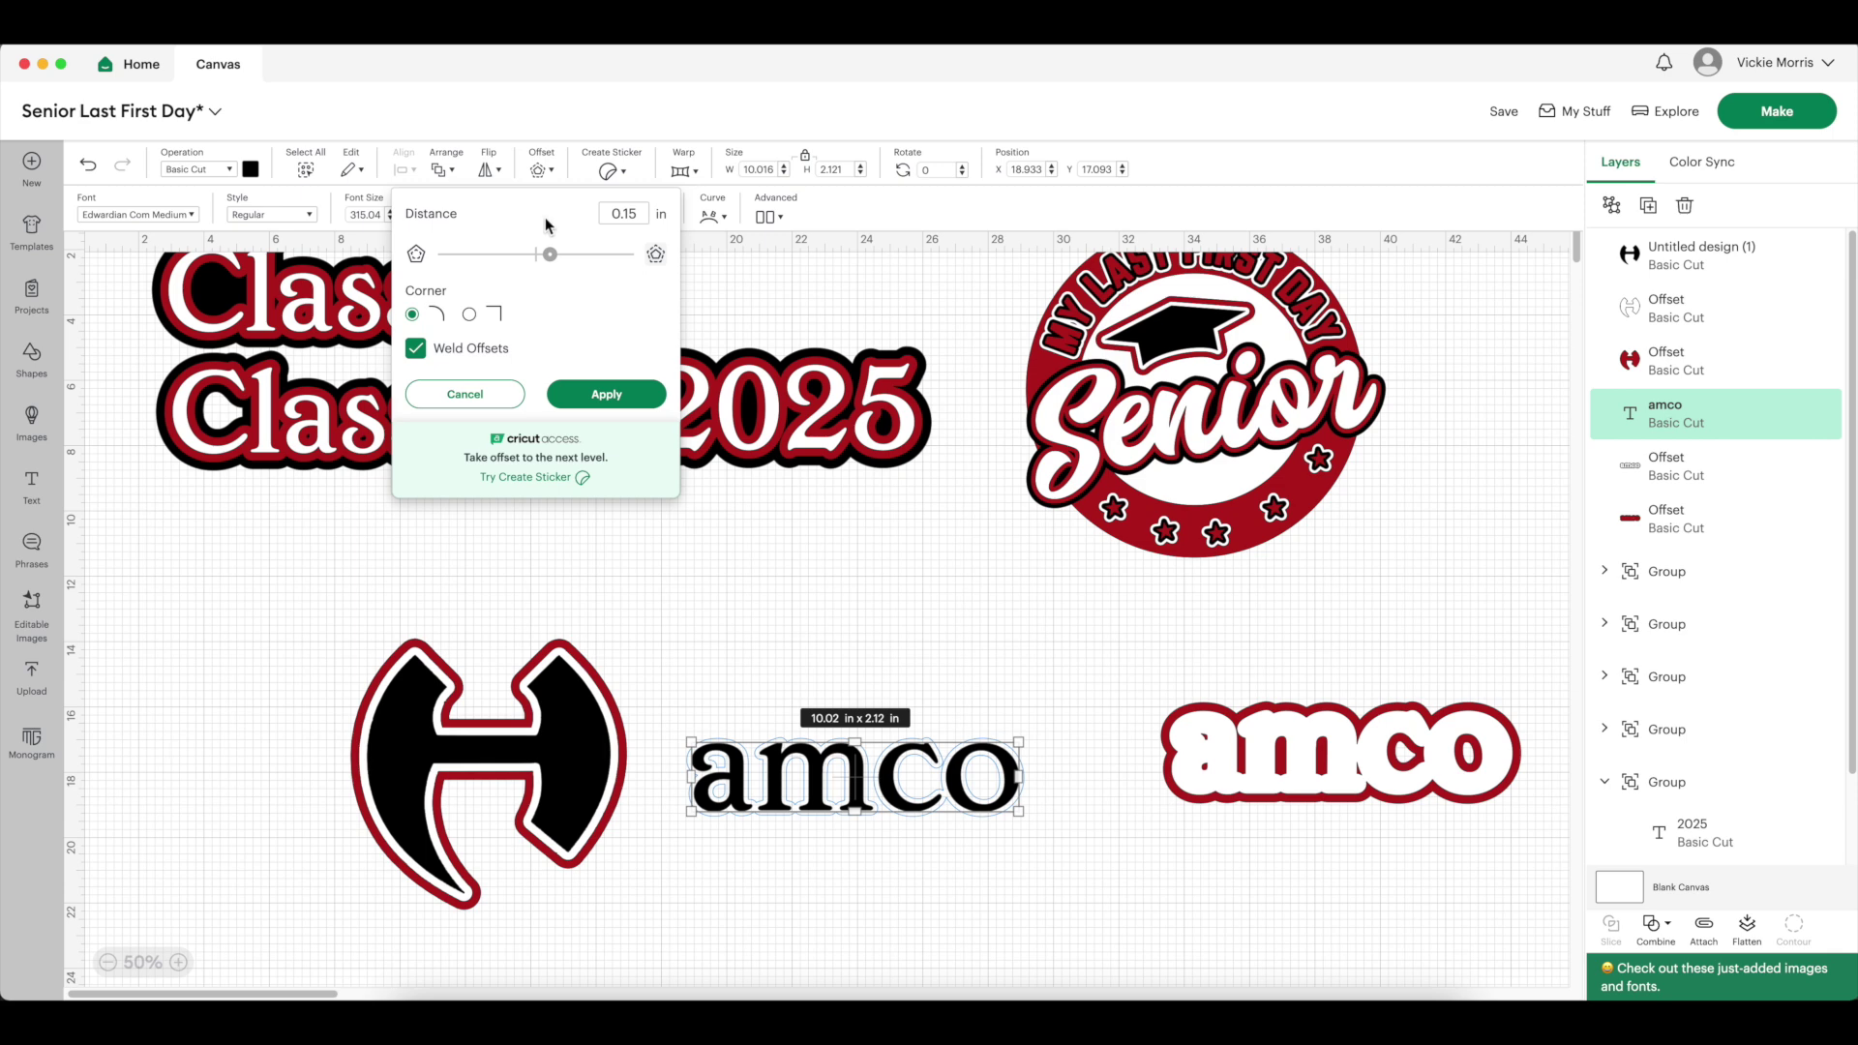
{"action": "left_click", "coordinate": [624, 215]}
{"action": "type", "text": "20"}
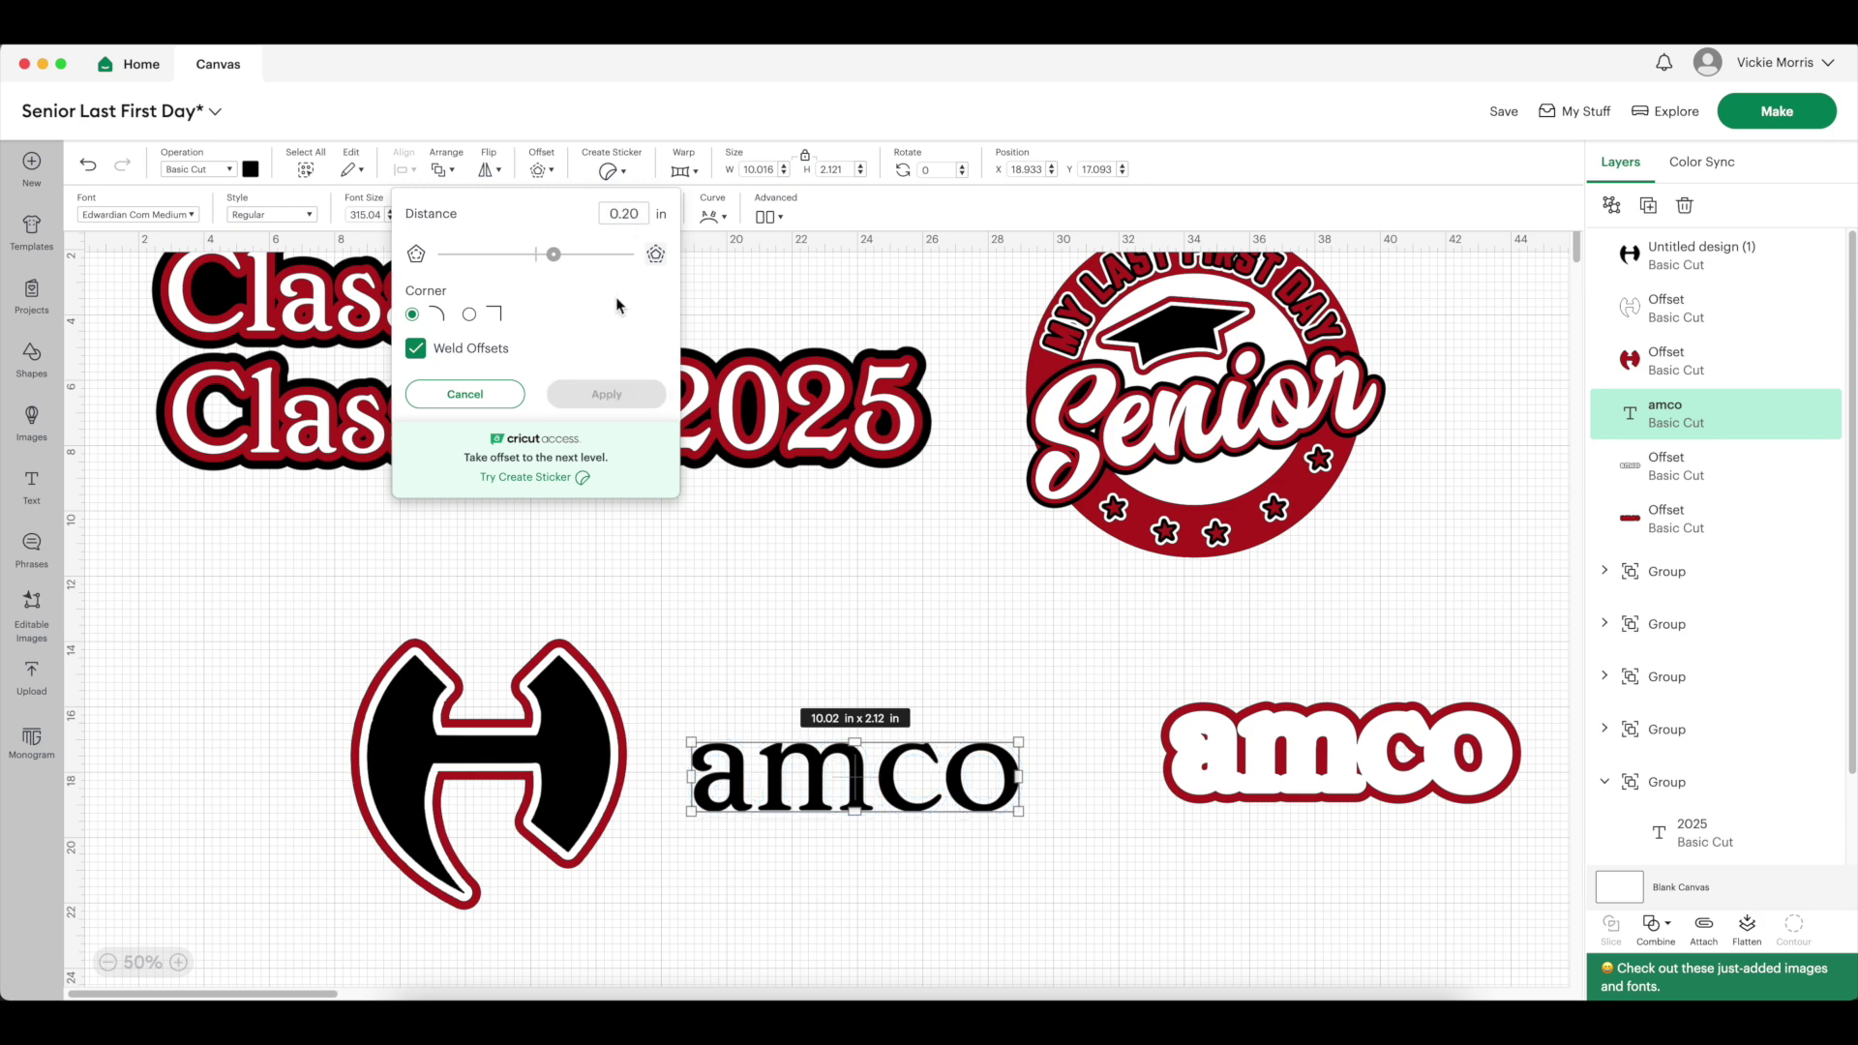
{"action": "left_click", "coordinate": [607, 394]}
{"action": "left_click", "coordinate": [251, 170]}
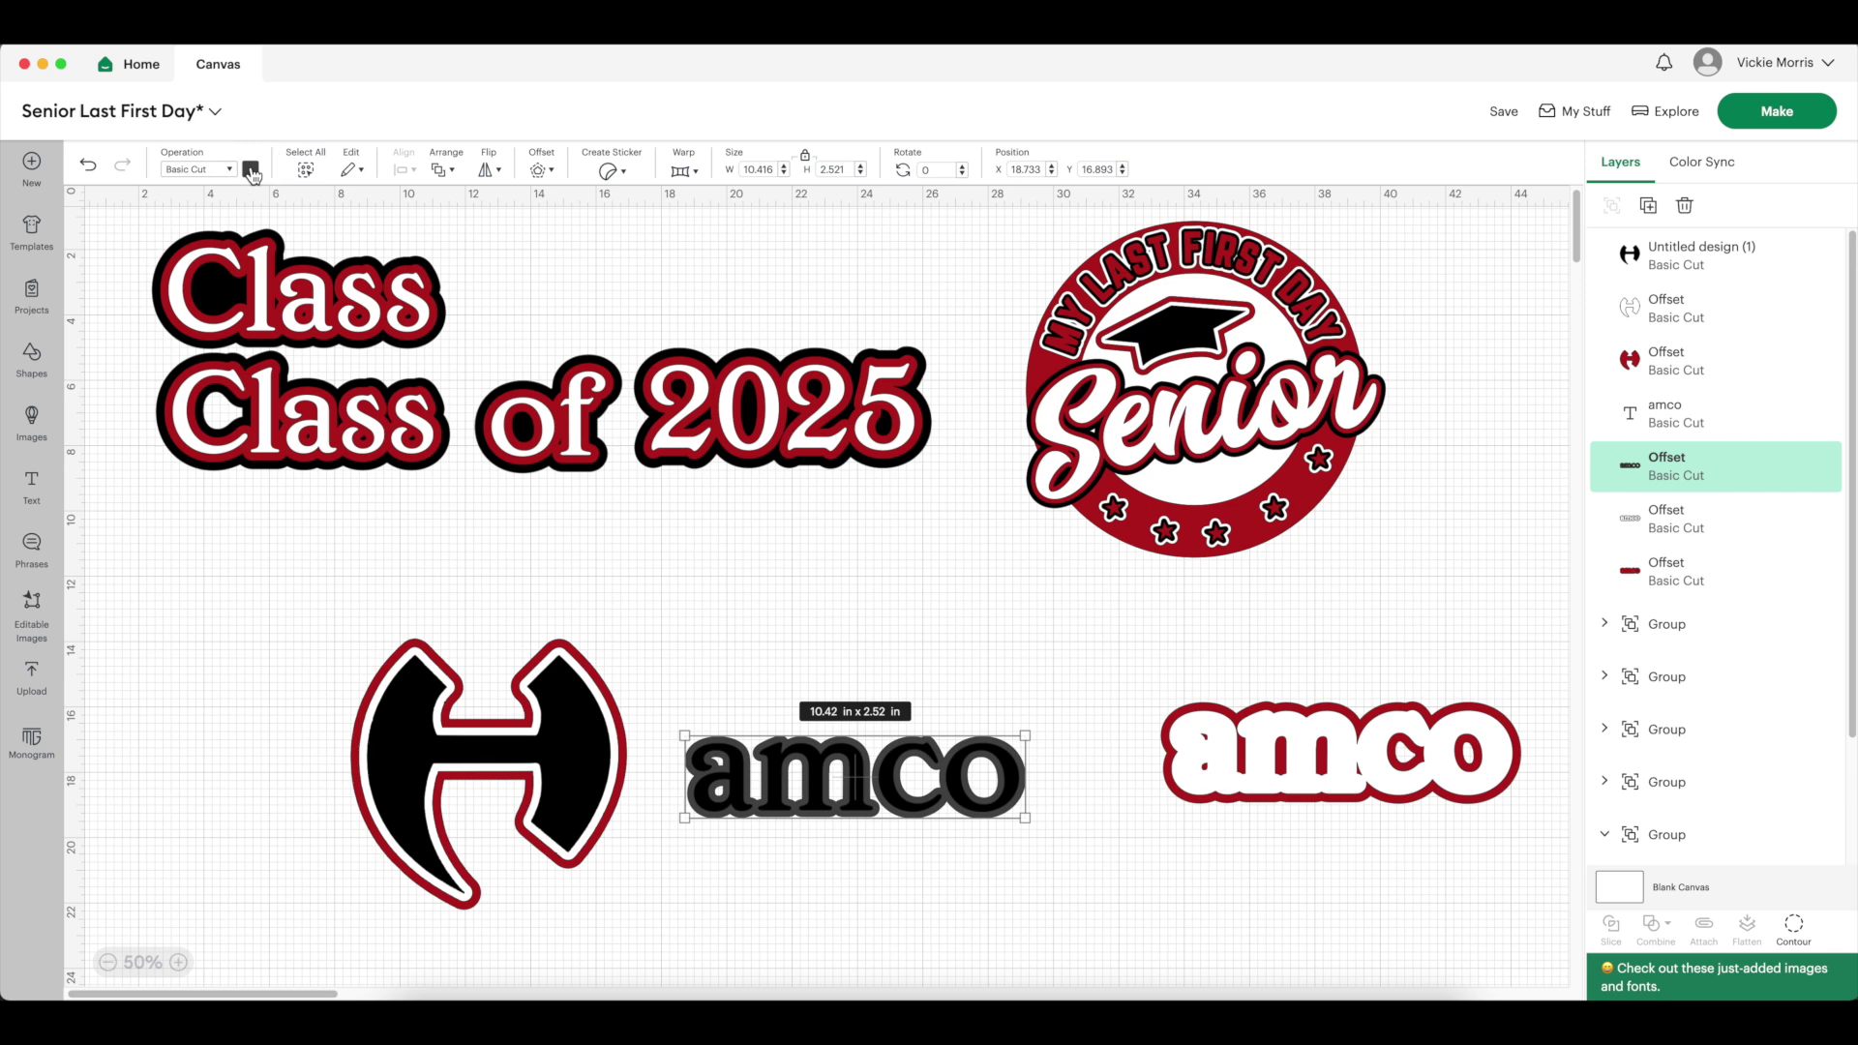
{"action": "left_click", "coordinate": [315, 246]}
{"action": "left_click", "coordinate": [1123, 637]}
Create a 0.20 in rounded offset around the new white "amco" offset and color it dark red
{"action": "left_click", "coordinate": [1729, 474]}
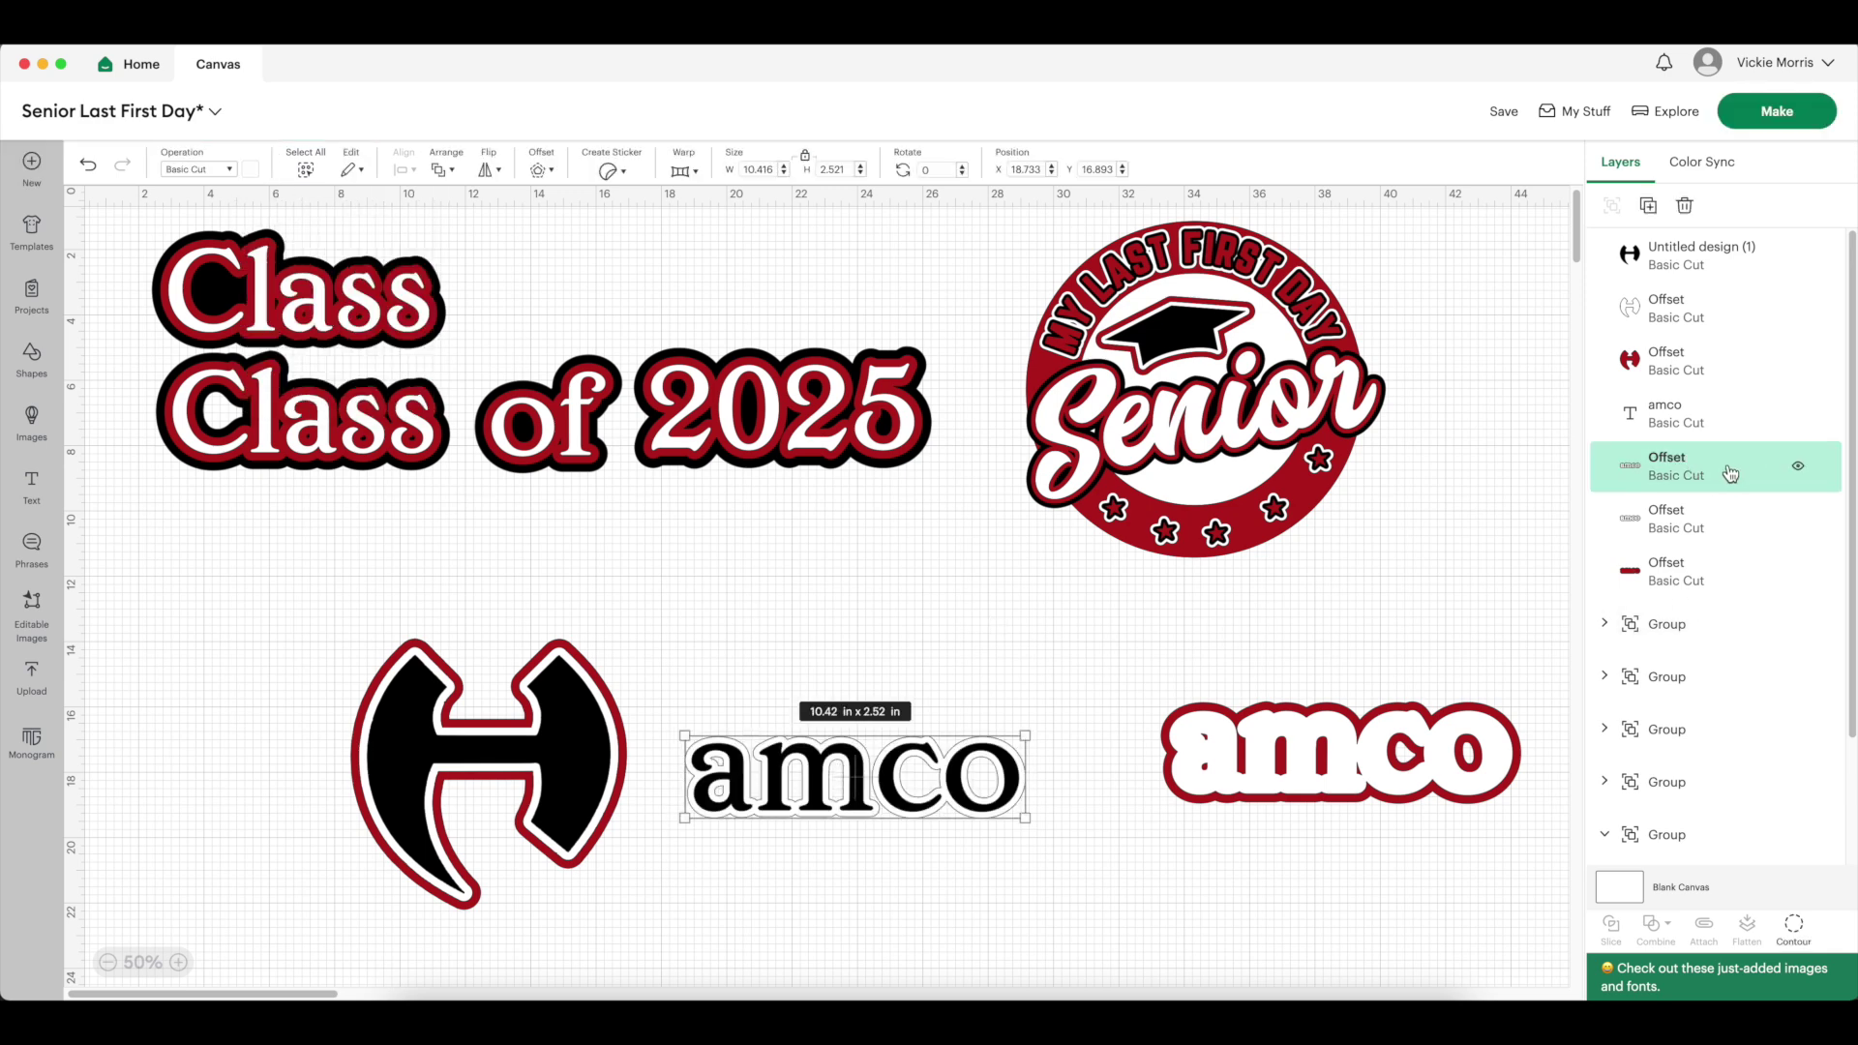
{"action": "left_click", "coordinate": [542, 171]}
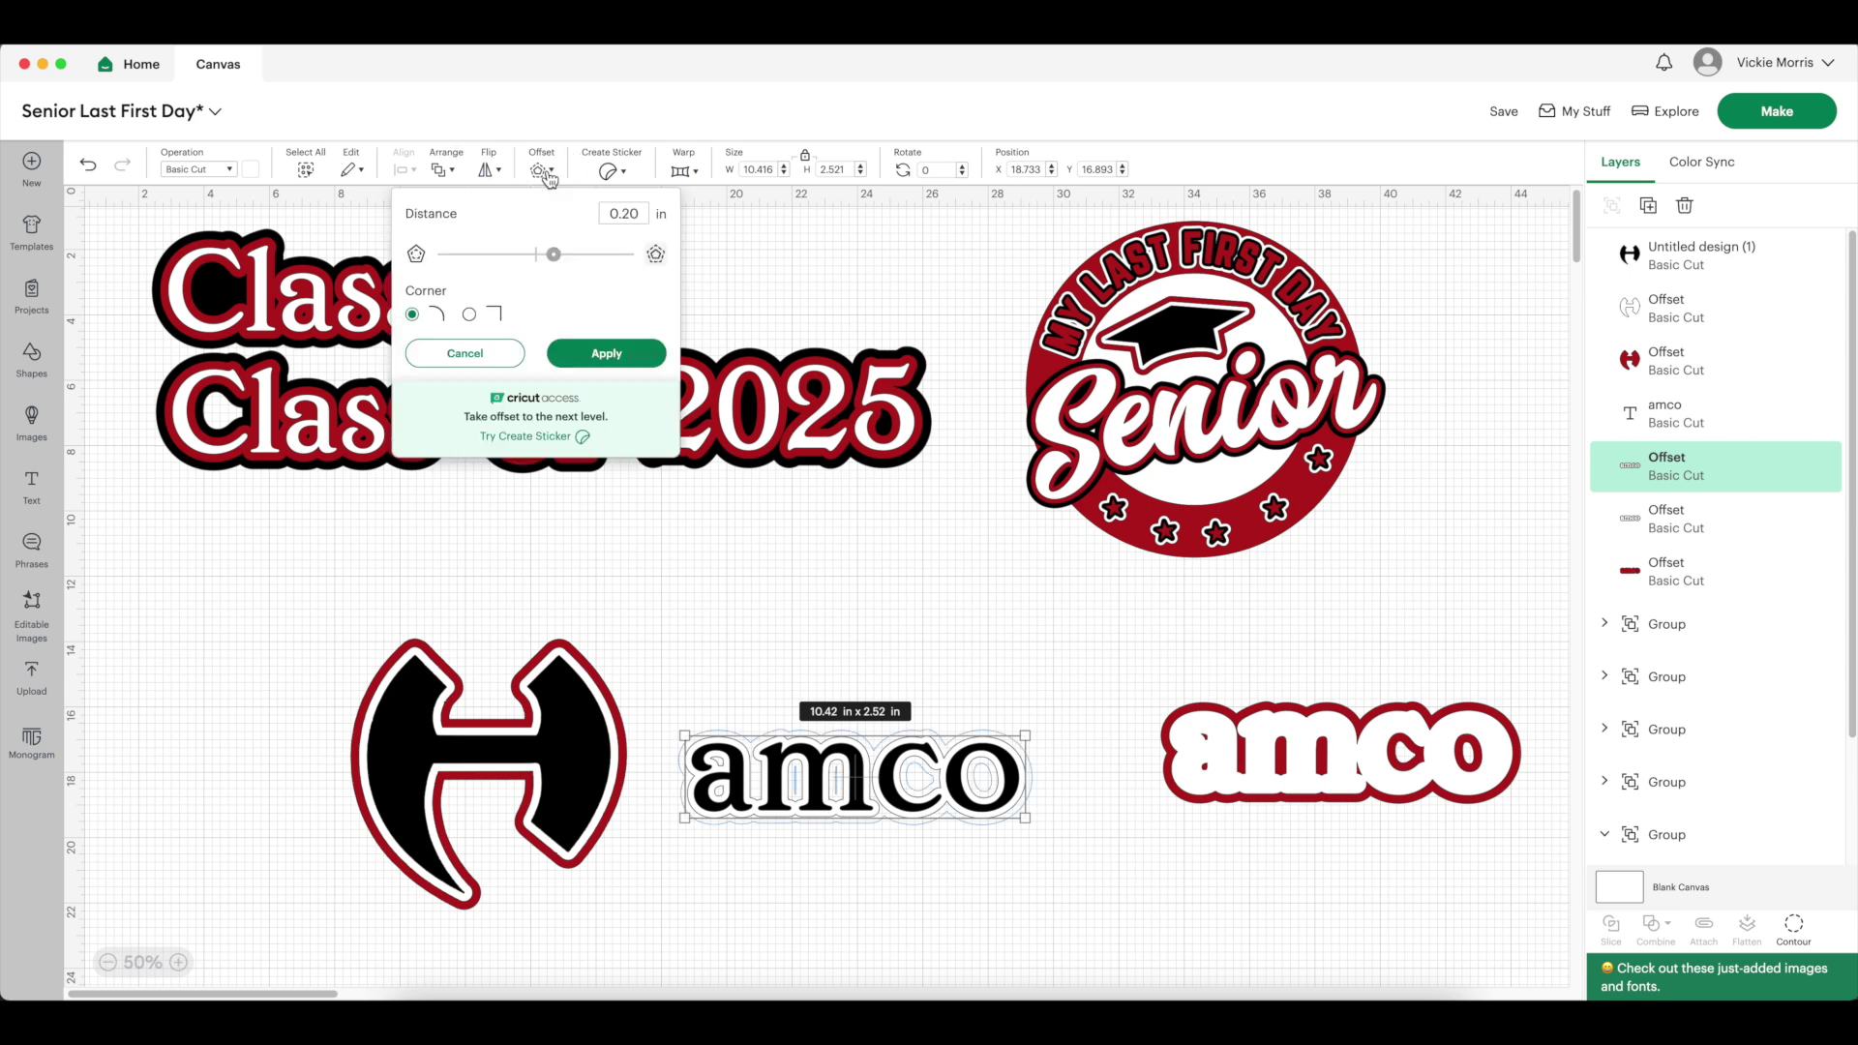
{"action": "left_click", "coordinate": [607, 354]}
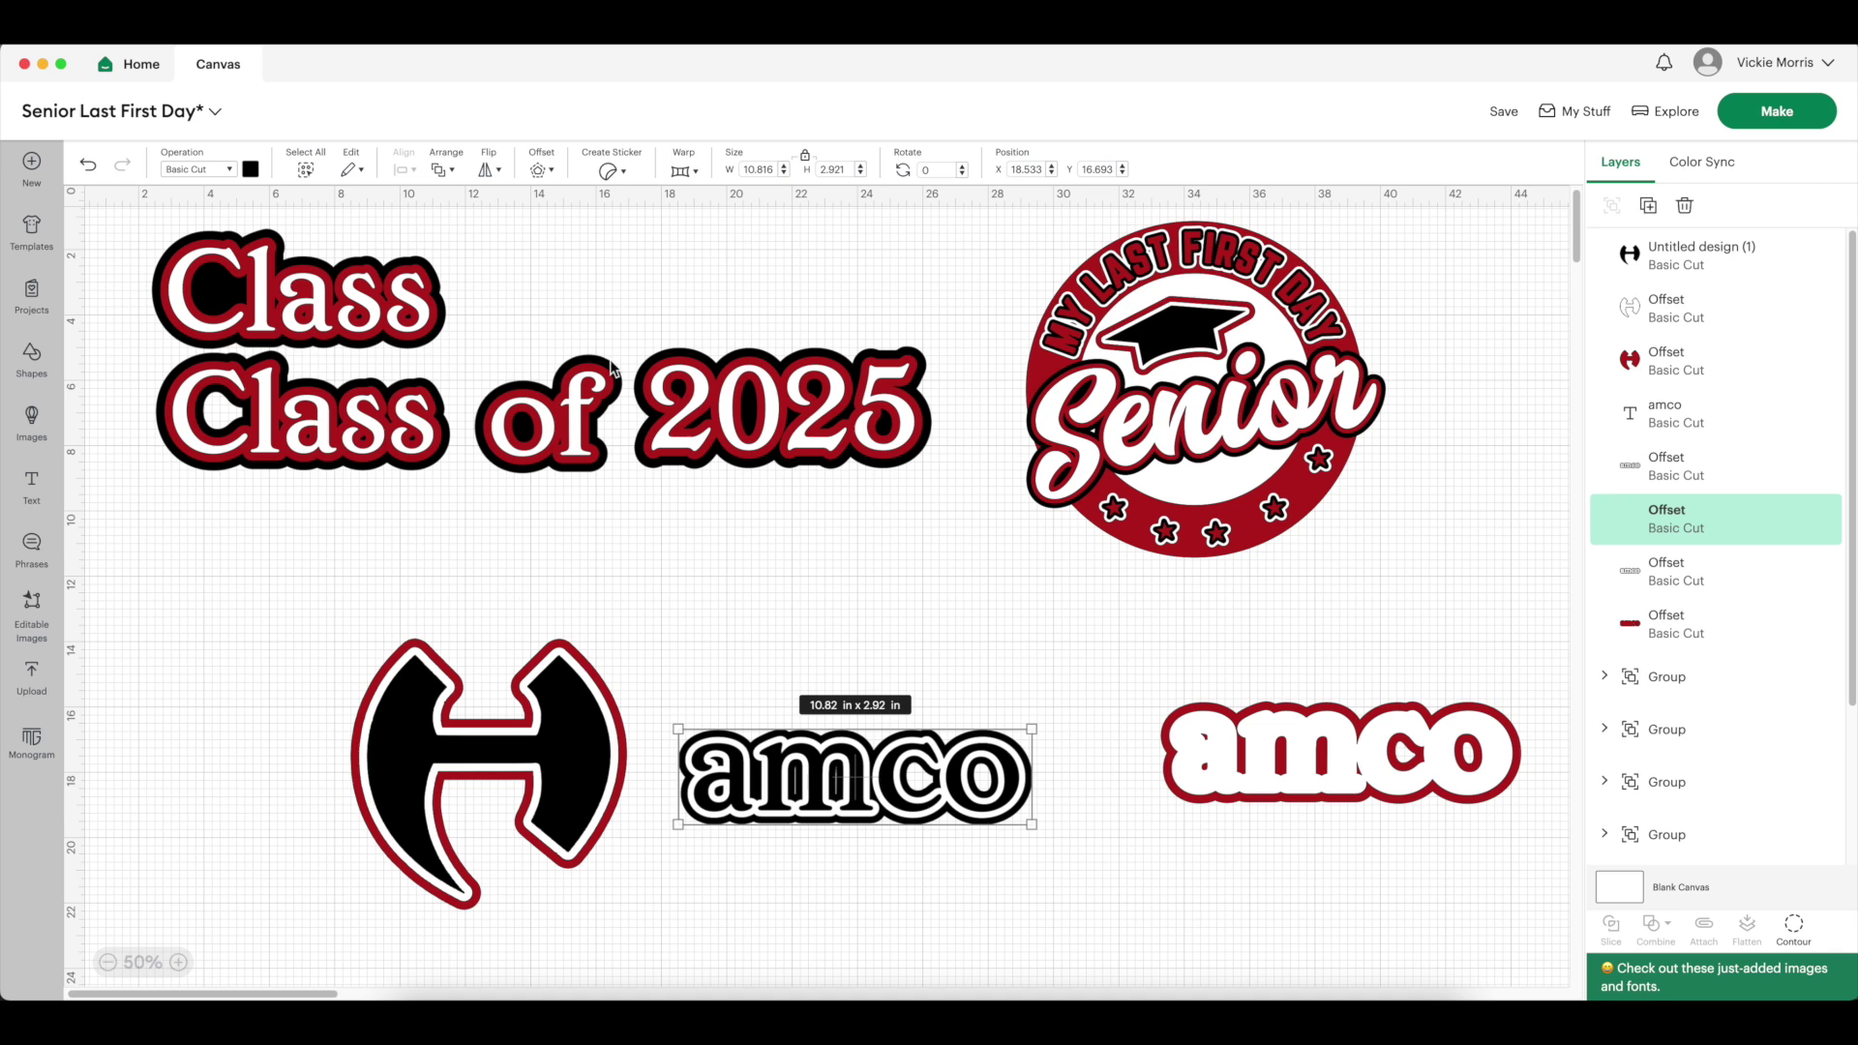
{"action": "left_click", "coordinate": [253, 177]}
{"action": "left_click", "coordinate": [292, 246]}
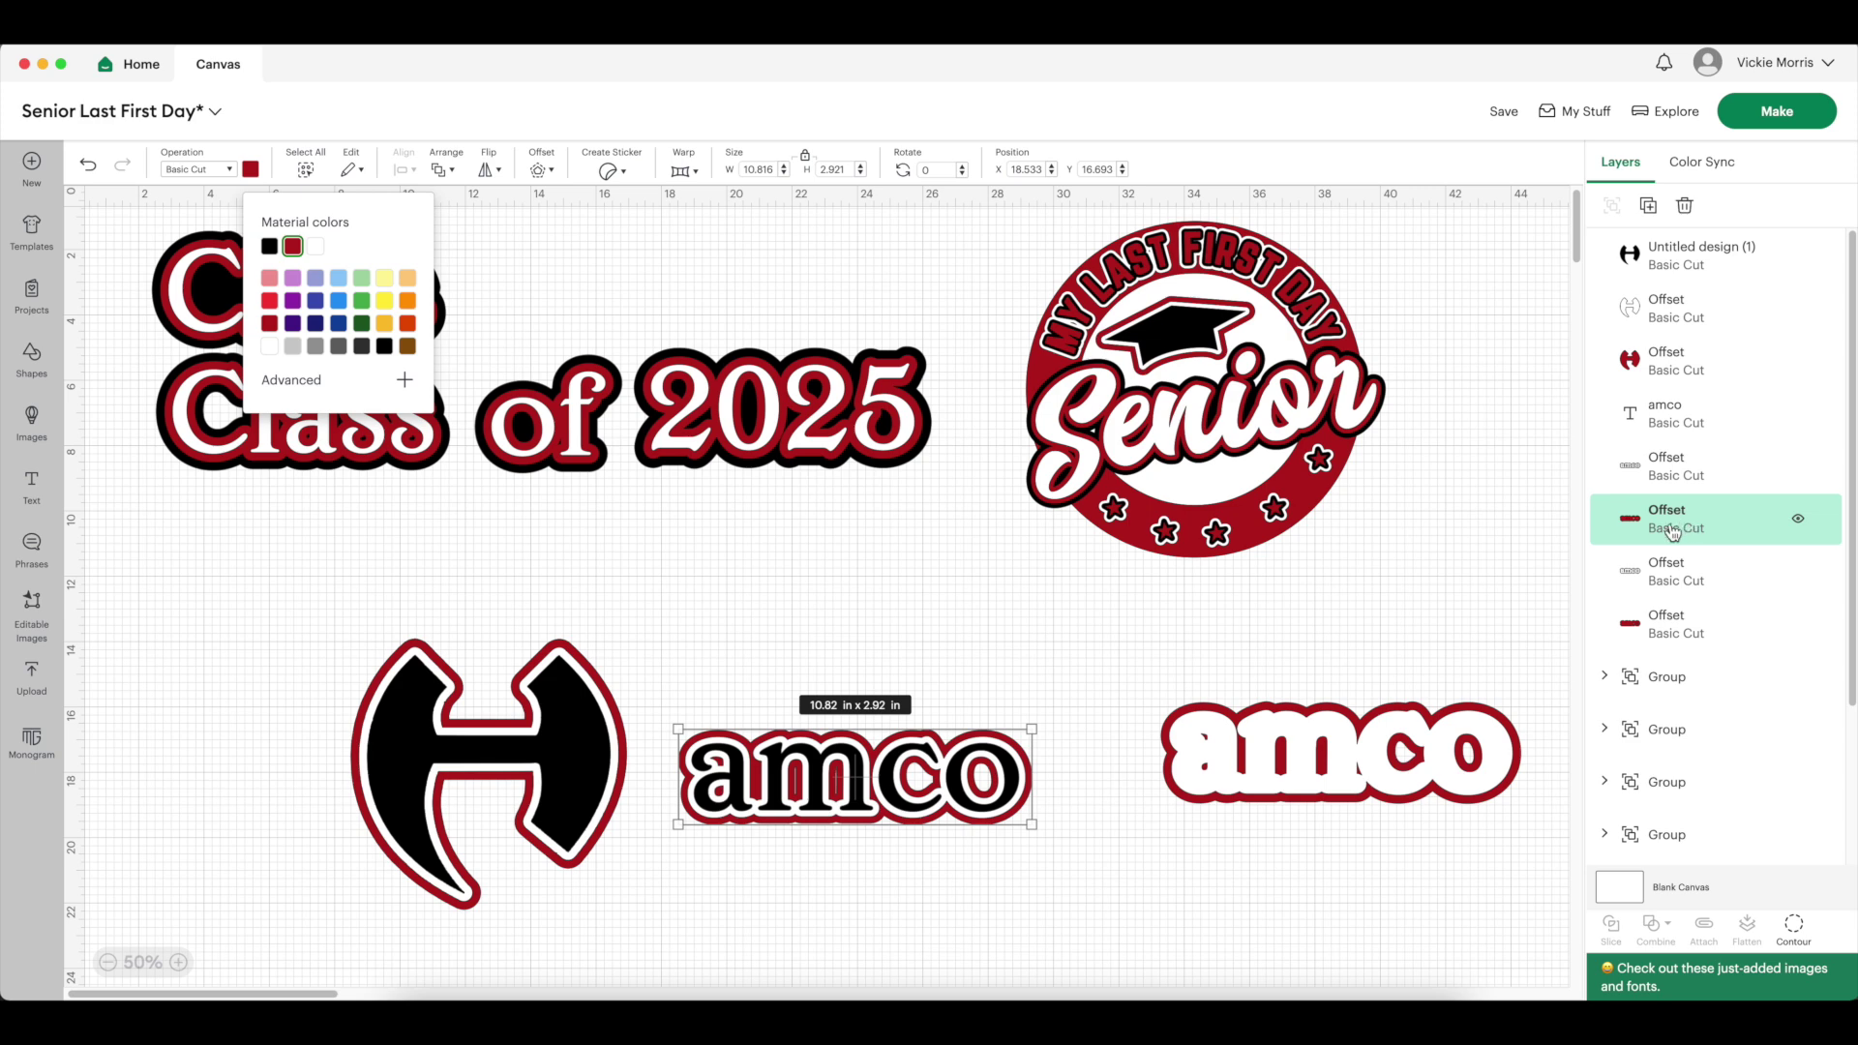
{"action": "left_click", "coordinate": [935, 668]}
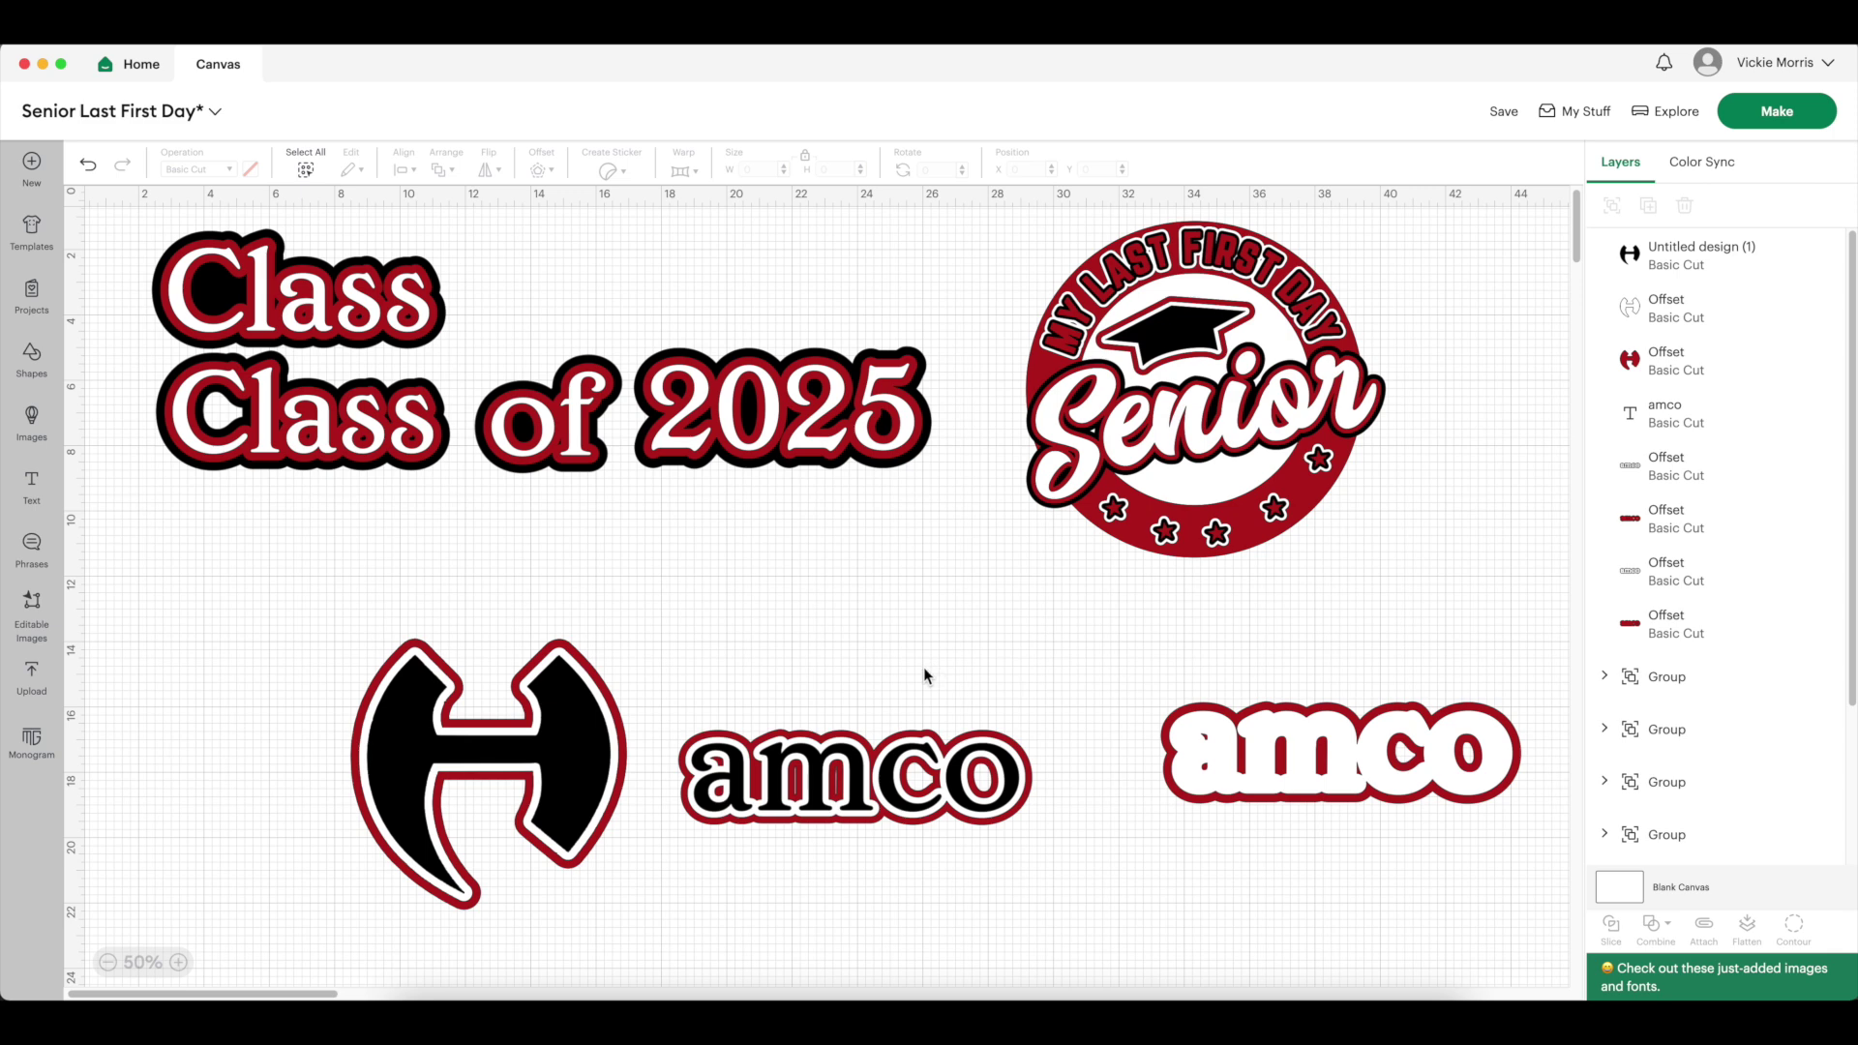
Delete the two set-aside 0.25 in "amco" offsets, both the white and the red one
{"action": "left_click", "coordinate": [1700, 588]}
{"action": "left_click_drag", "start_coordinate": [1433, 653], "coordinate": [1422, 861]}
{"action": "left_click", "coordinate": [1687, 207]}
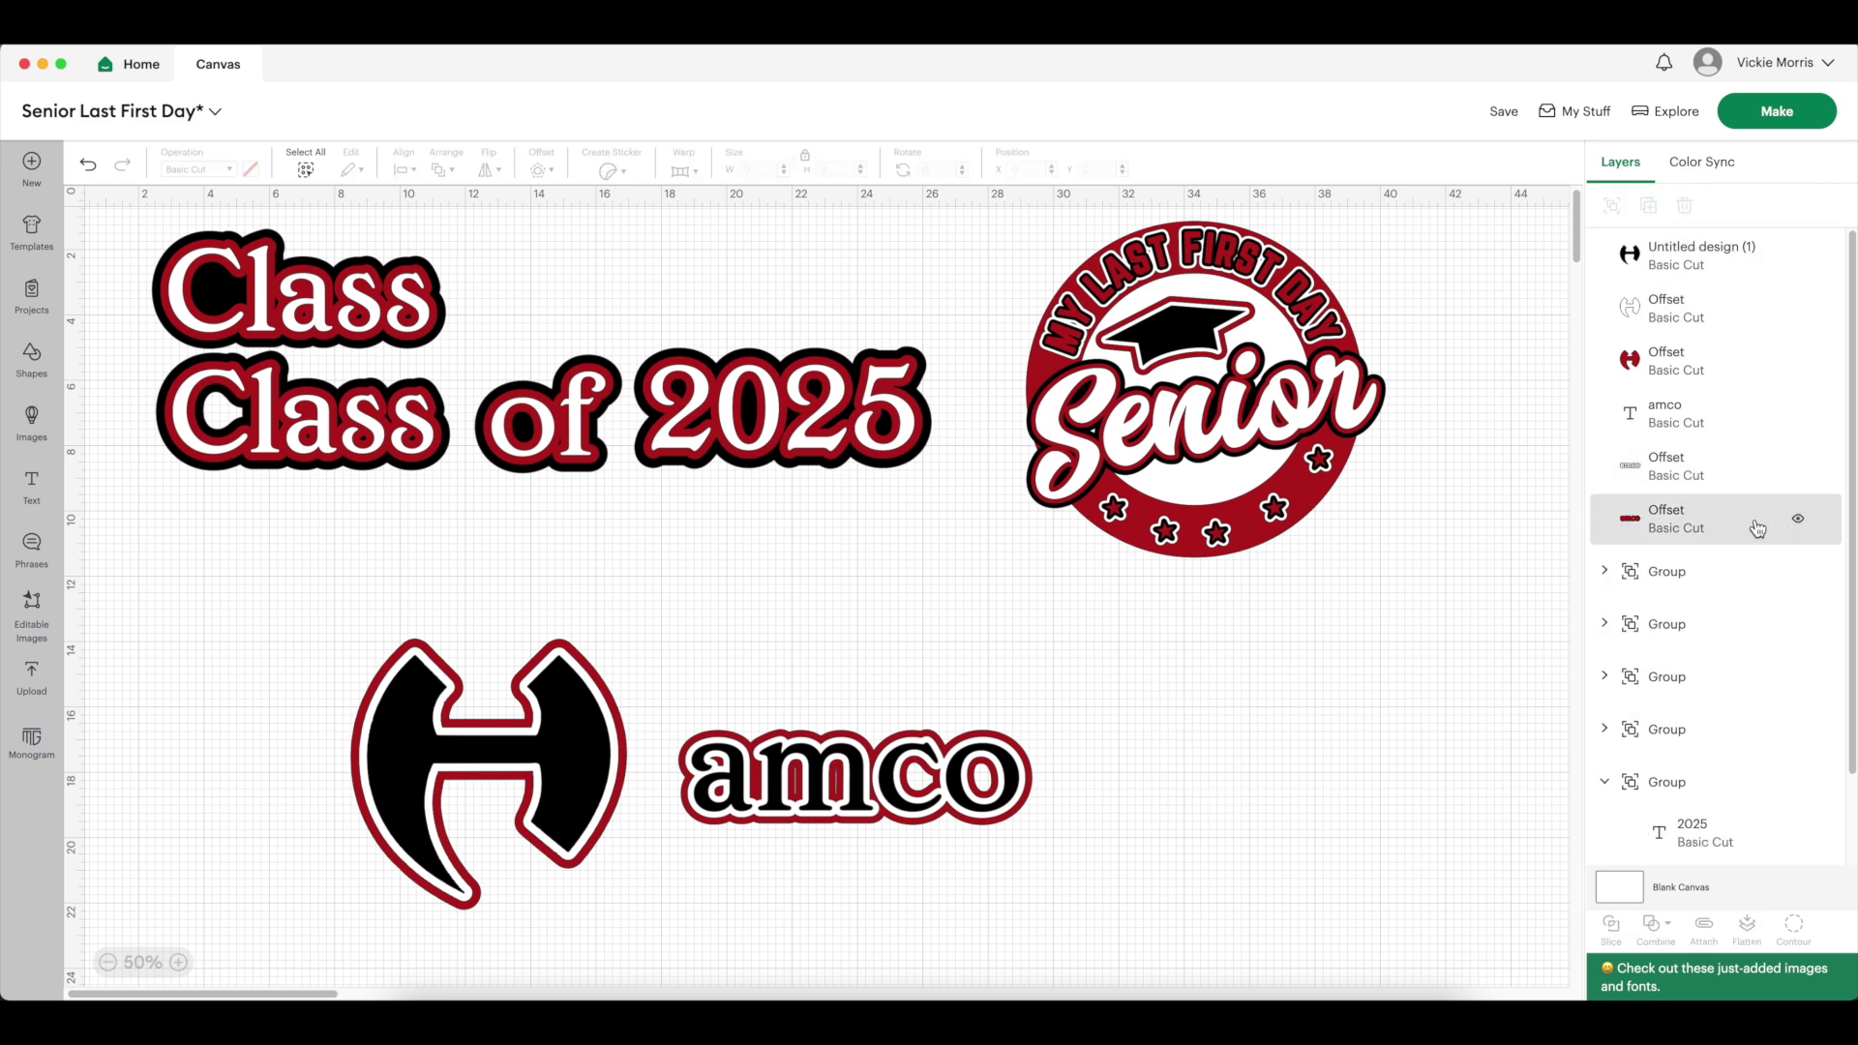
Move the red "amco" offset aside and cover its inner holes with an oval stretched to about 7.03 x 1.67 in
{"action": "left_click", "coordinate": [1710, 529]}
{"action": "left_click_drag", "start_coordinate": [1000, 811], "coordinate": [1424, 803]}
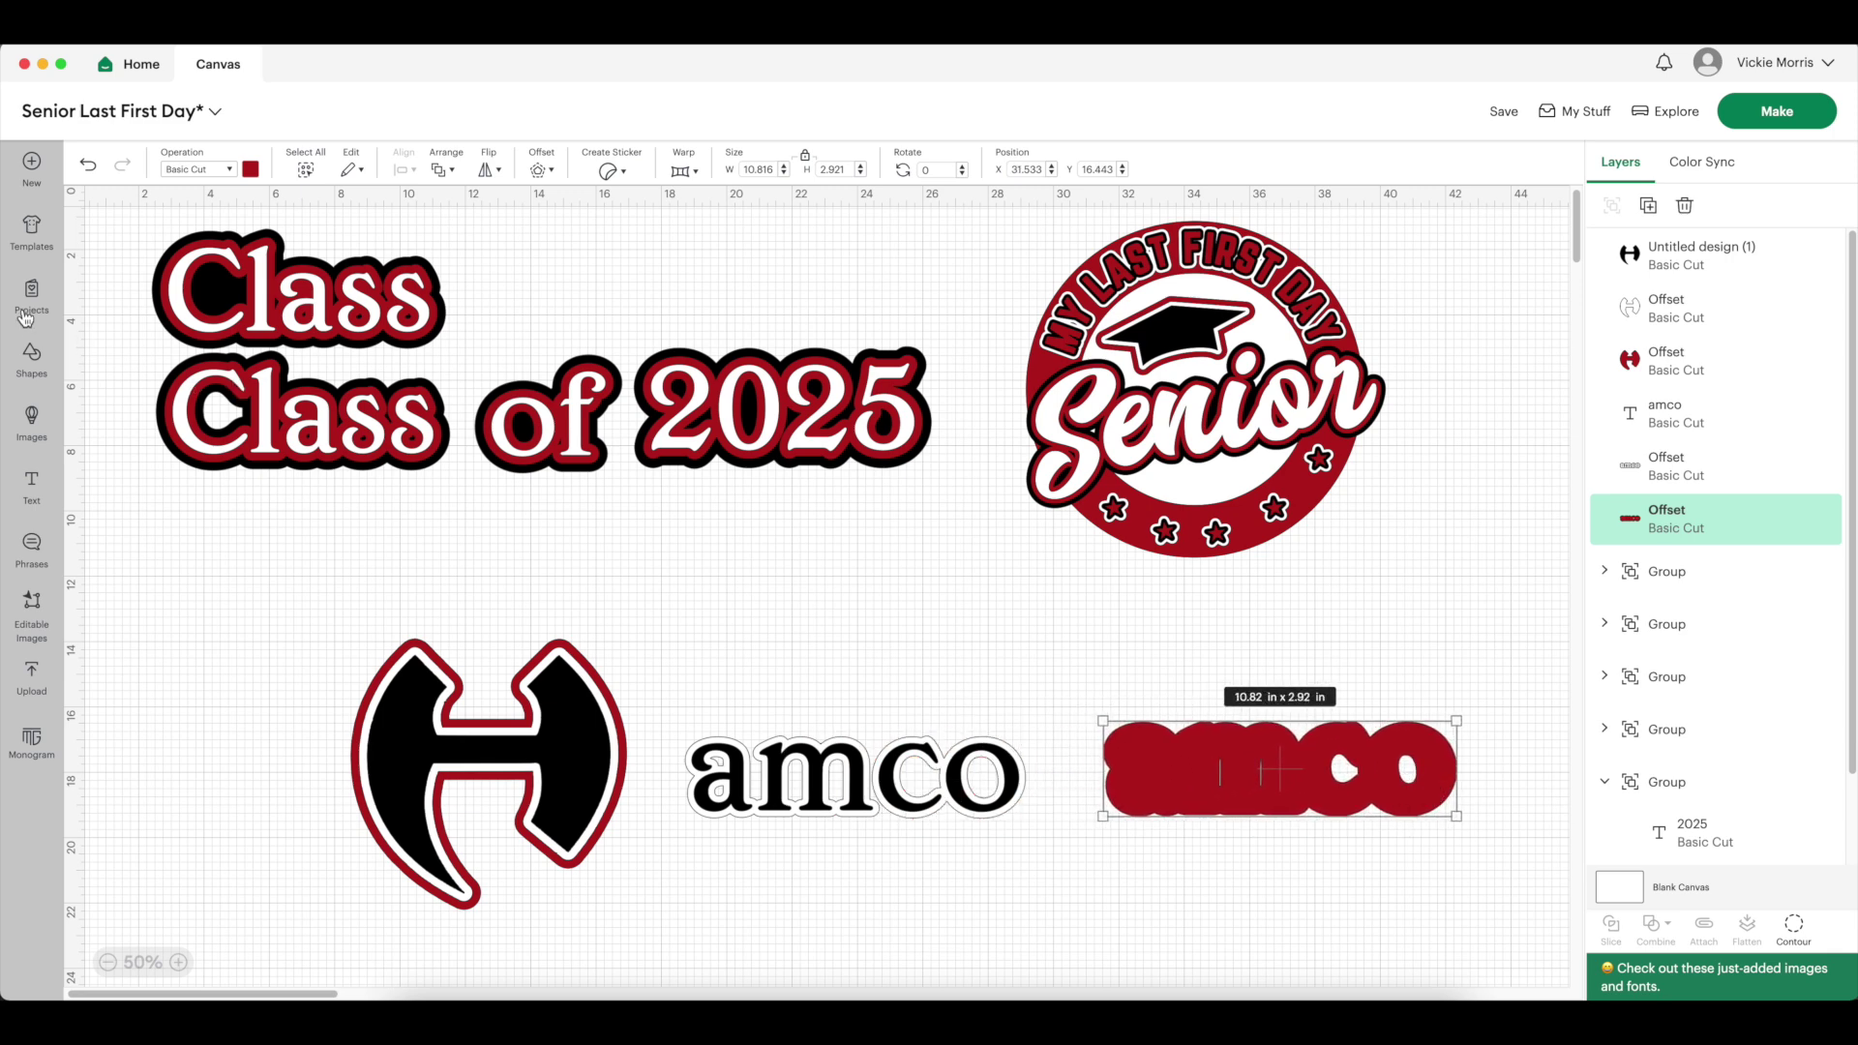
{"action": "left_click", "coordinate": [29, 366]}
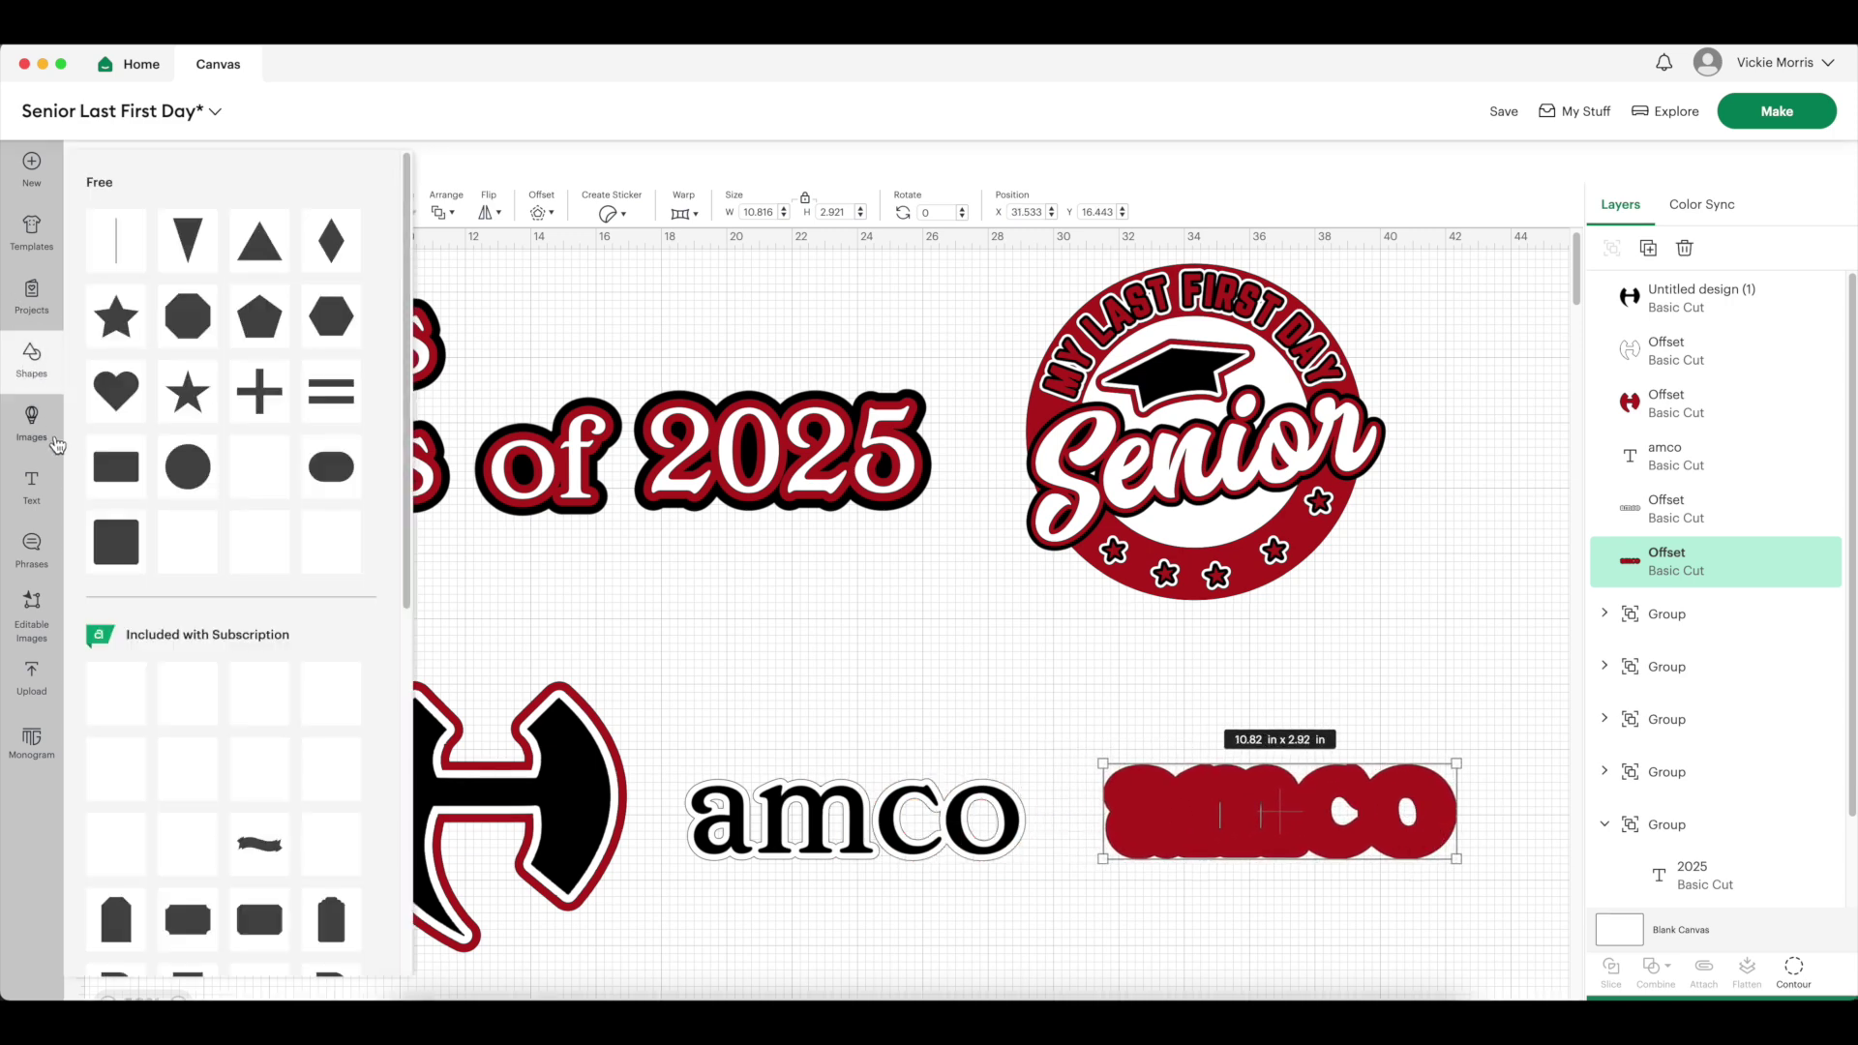
{"action": "left_click", "coordinate": [340, 469]}
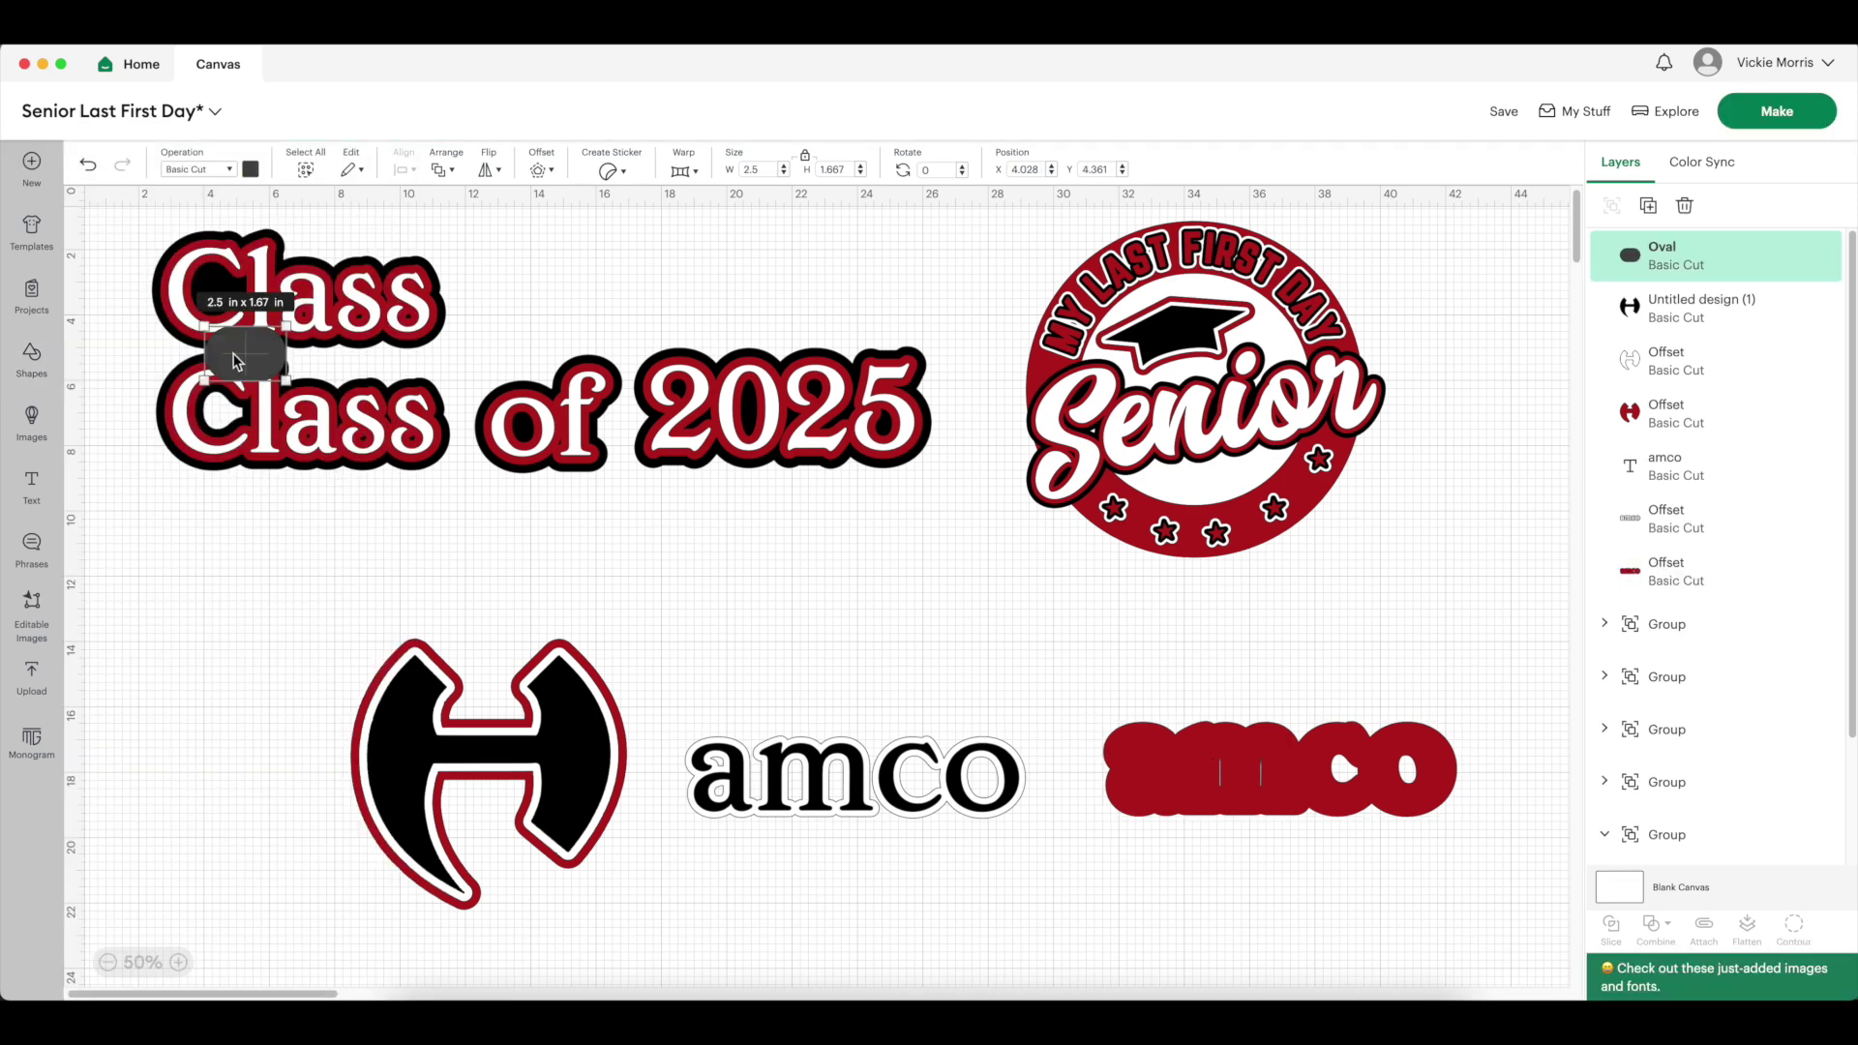
{"action": "left_click_drag", "start_coordinate": [240, 363], "coordinate": [1441, 771]}
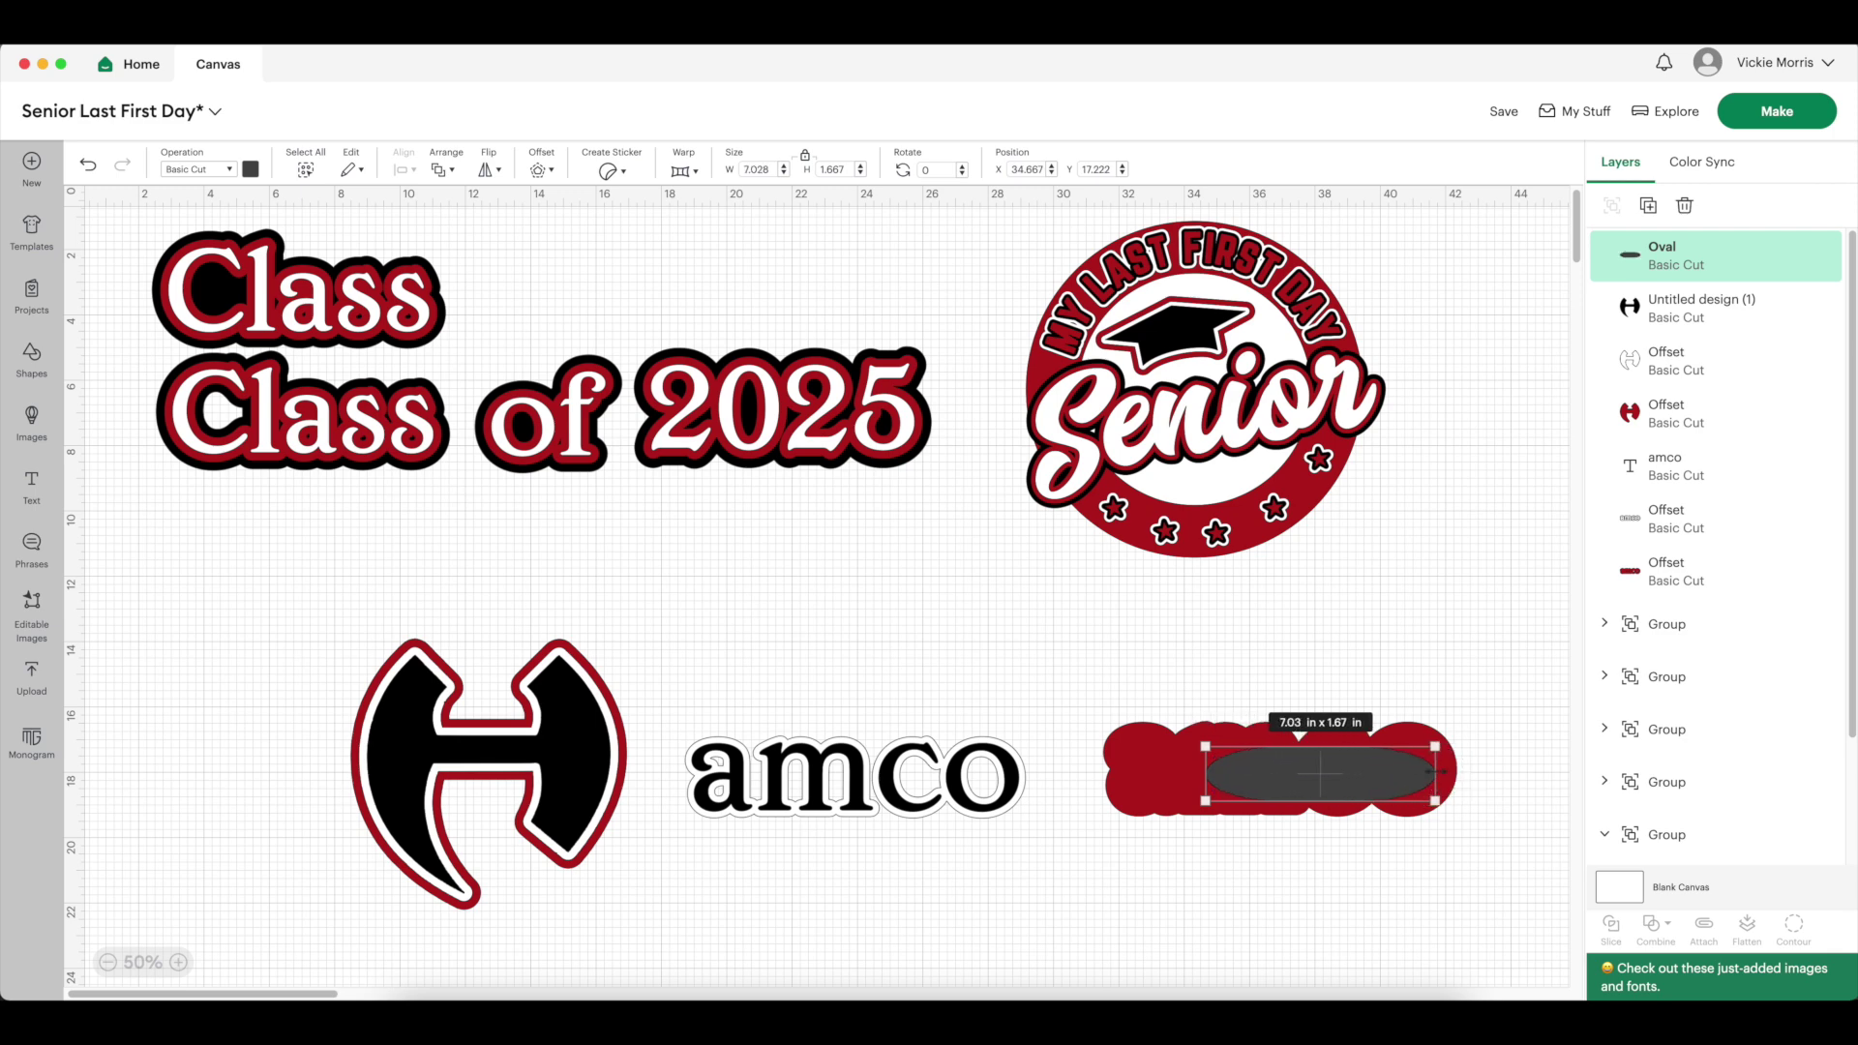
{"action": "left_click", "coordinate": [1303, 879]}
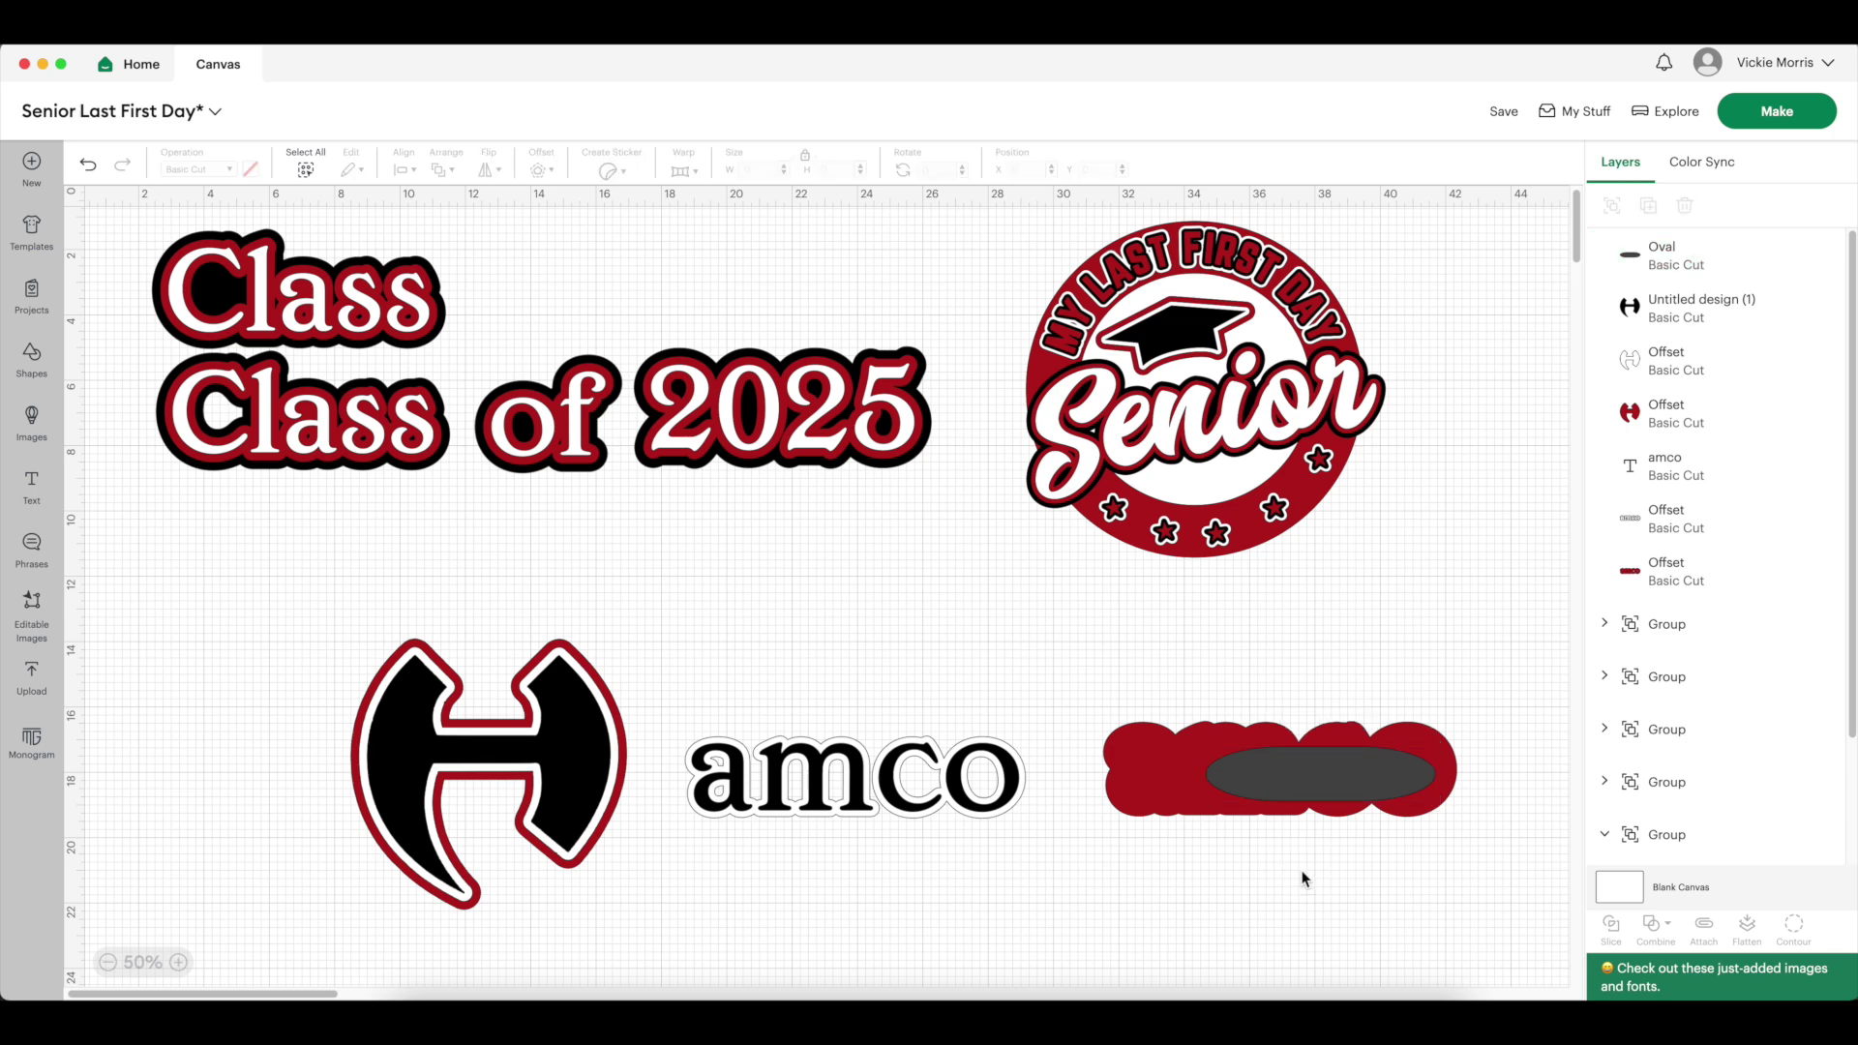
Weld the oval to the red offset and place the welded shape behind the "amco" text, just below the white offset layer
{"action": "left_click_drag", "start_coordinate": [1269, 881], "coordinate": [1464, 656]}
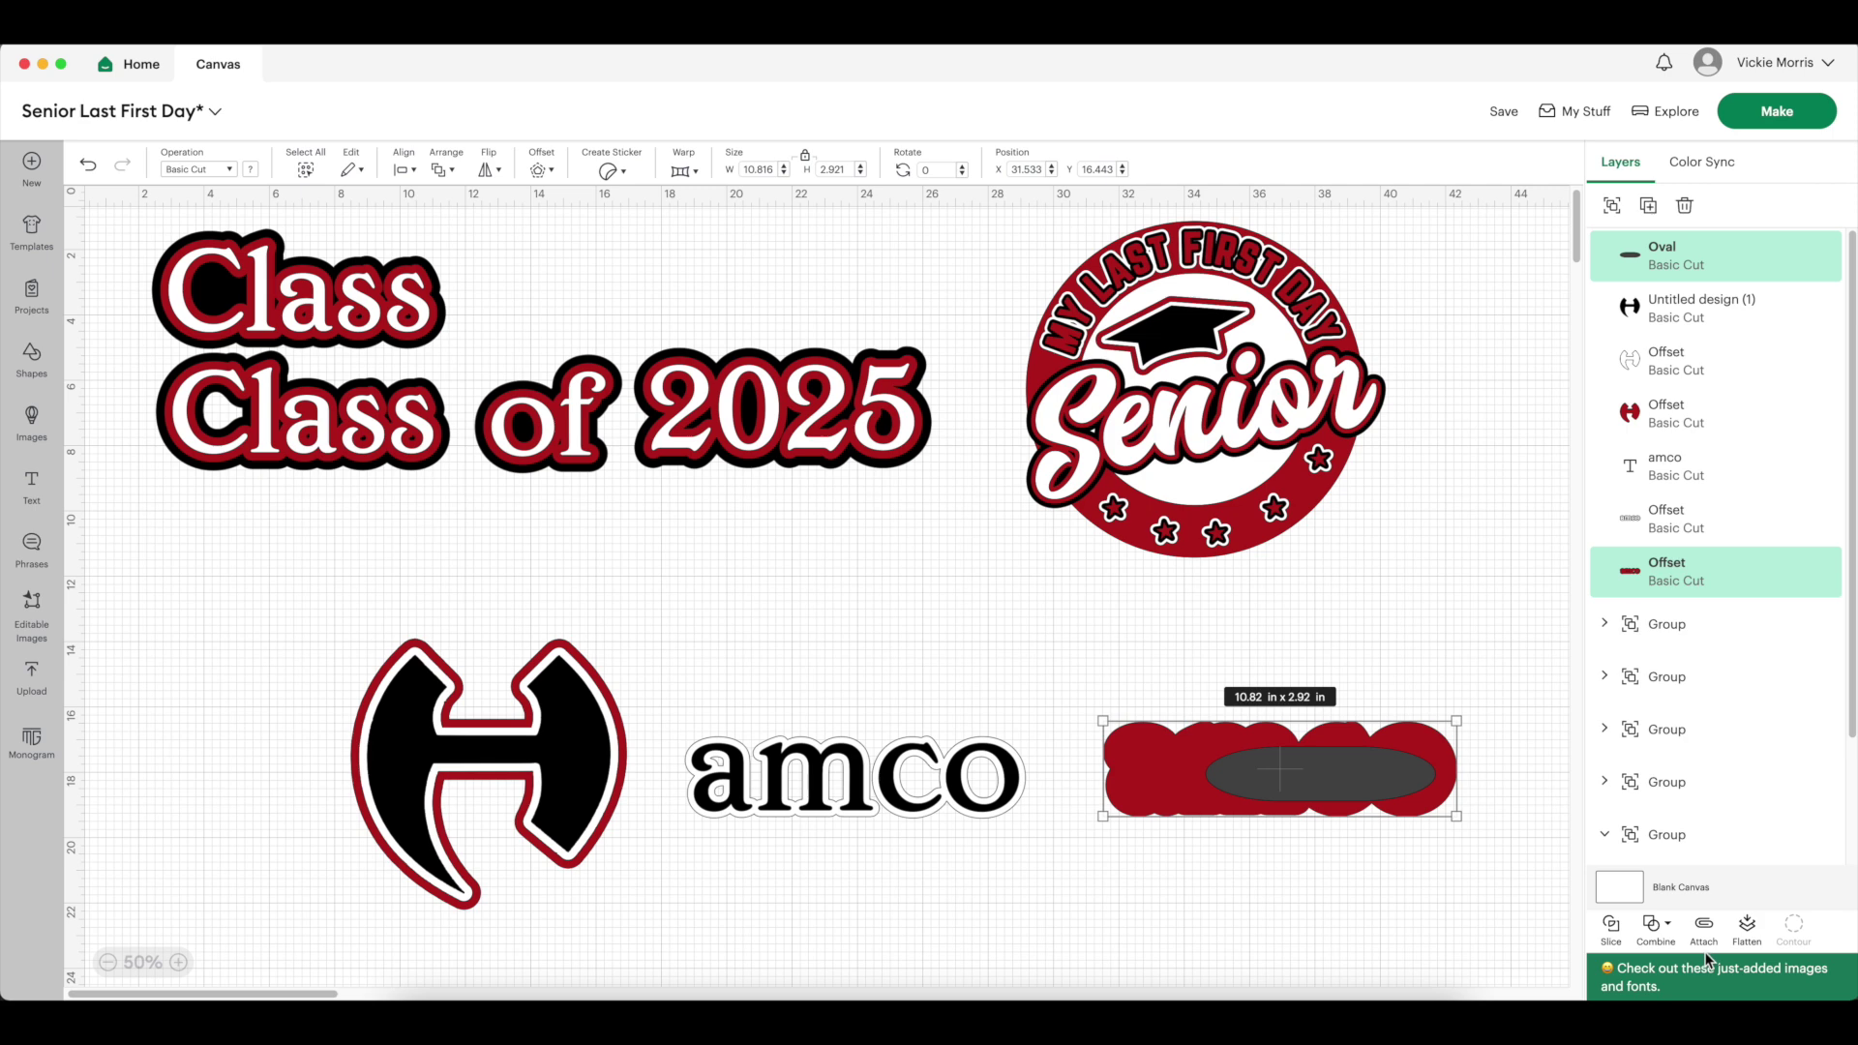
{"action": "left_click", "coordinate": [1666, 924]}
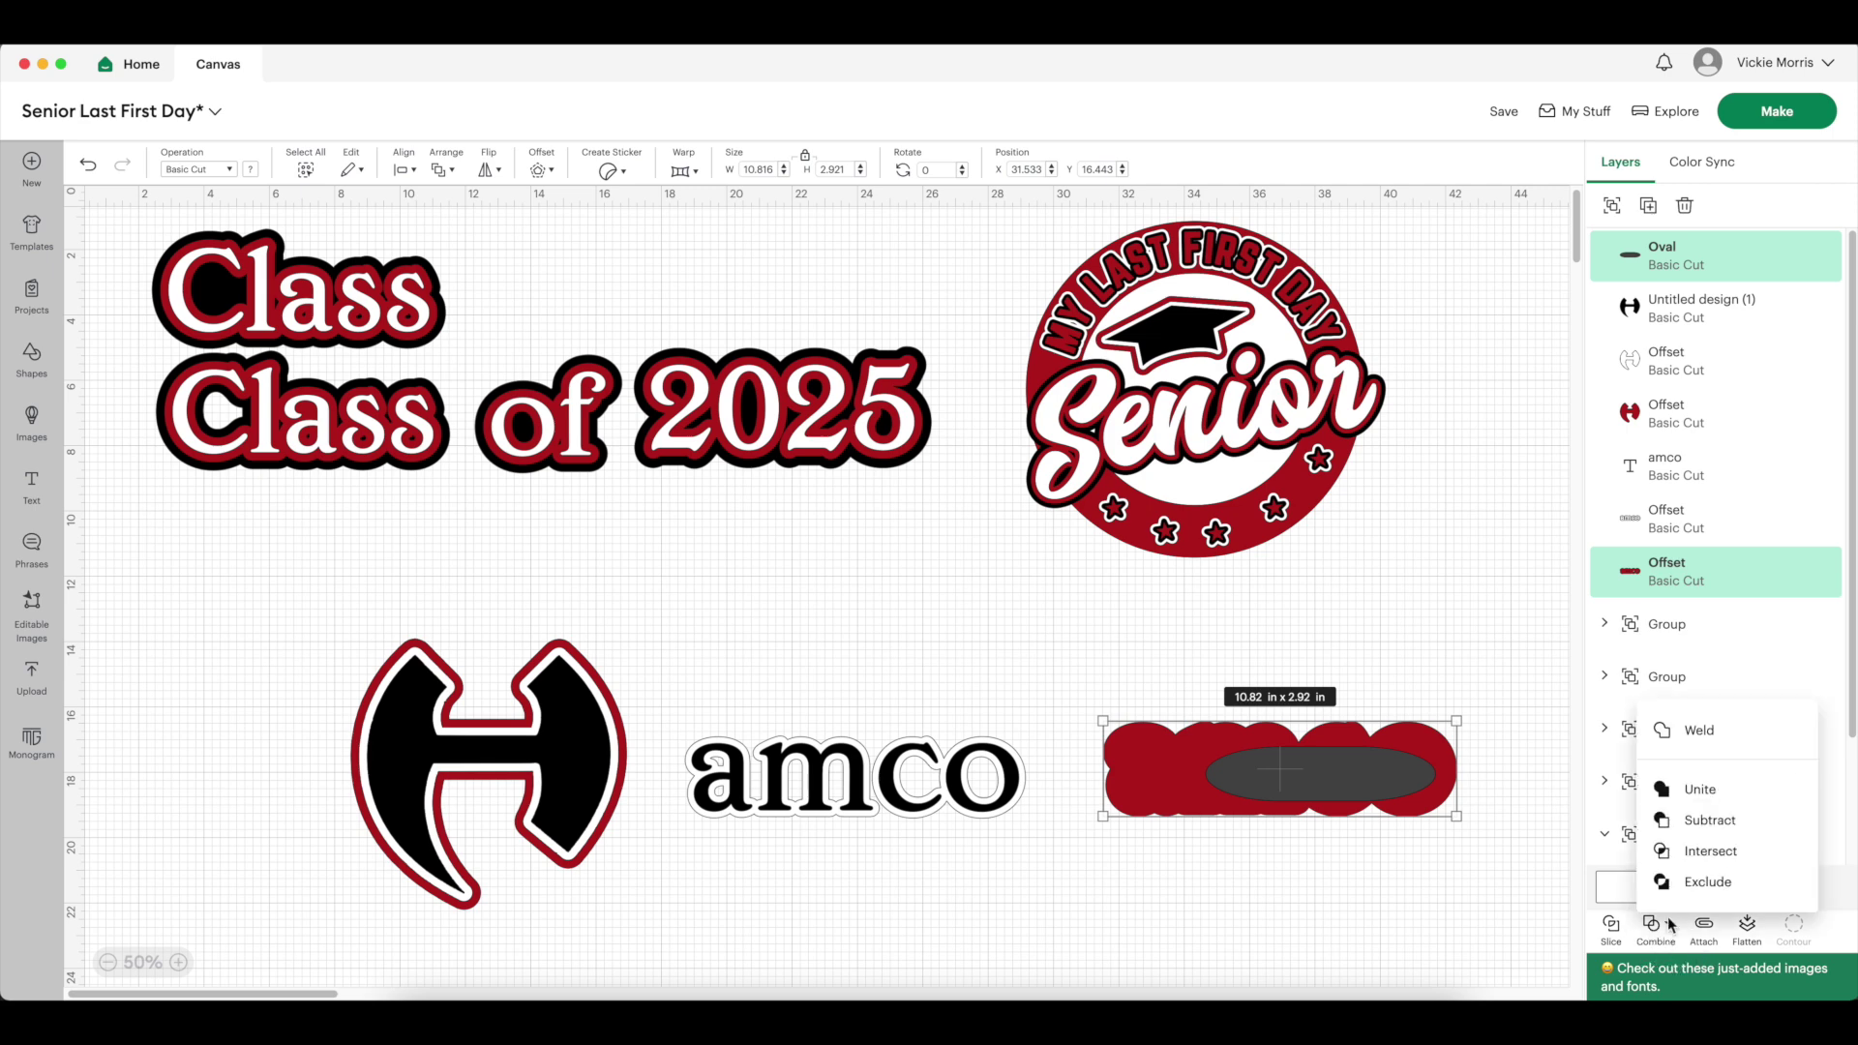
{"action": "left_click", "coordinate": [1699, 730]}
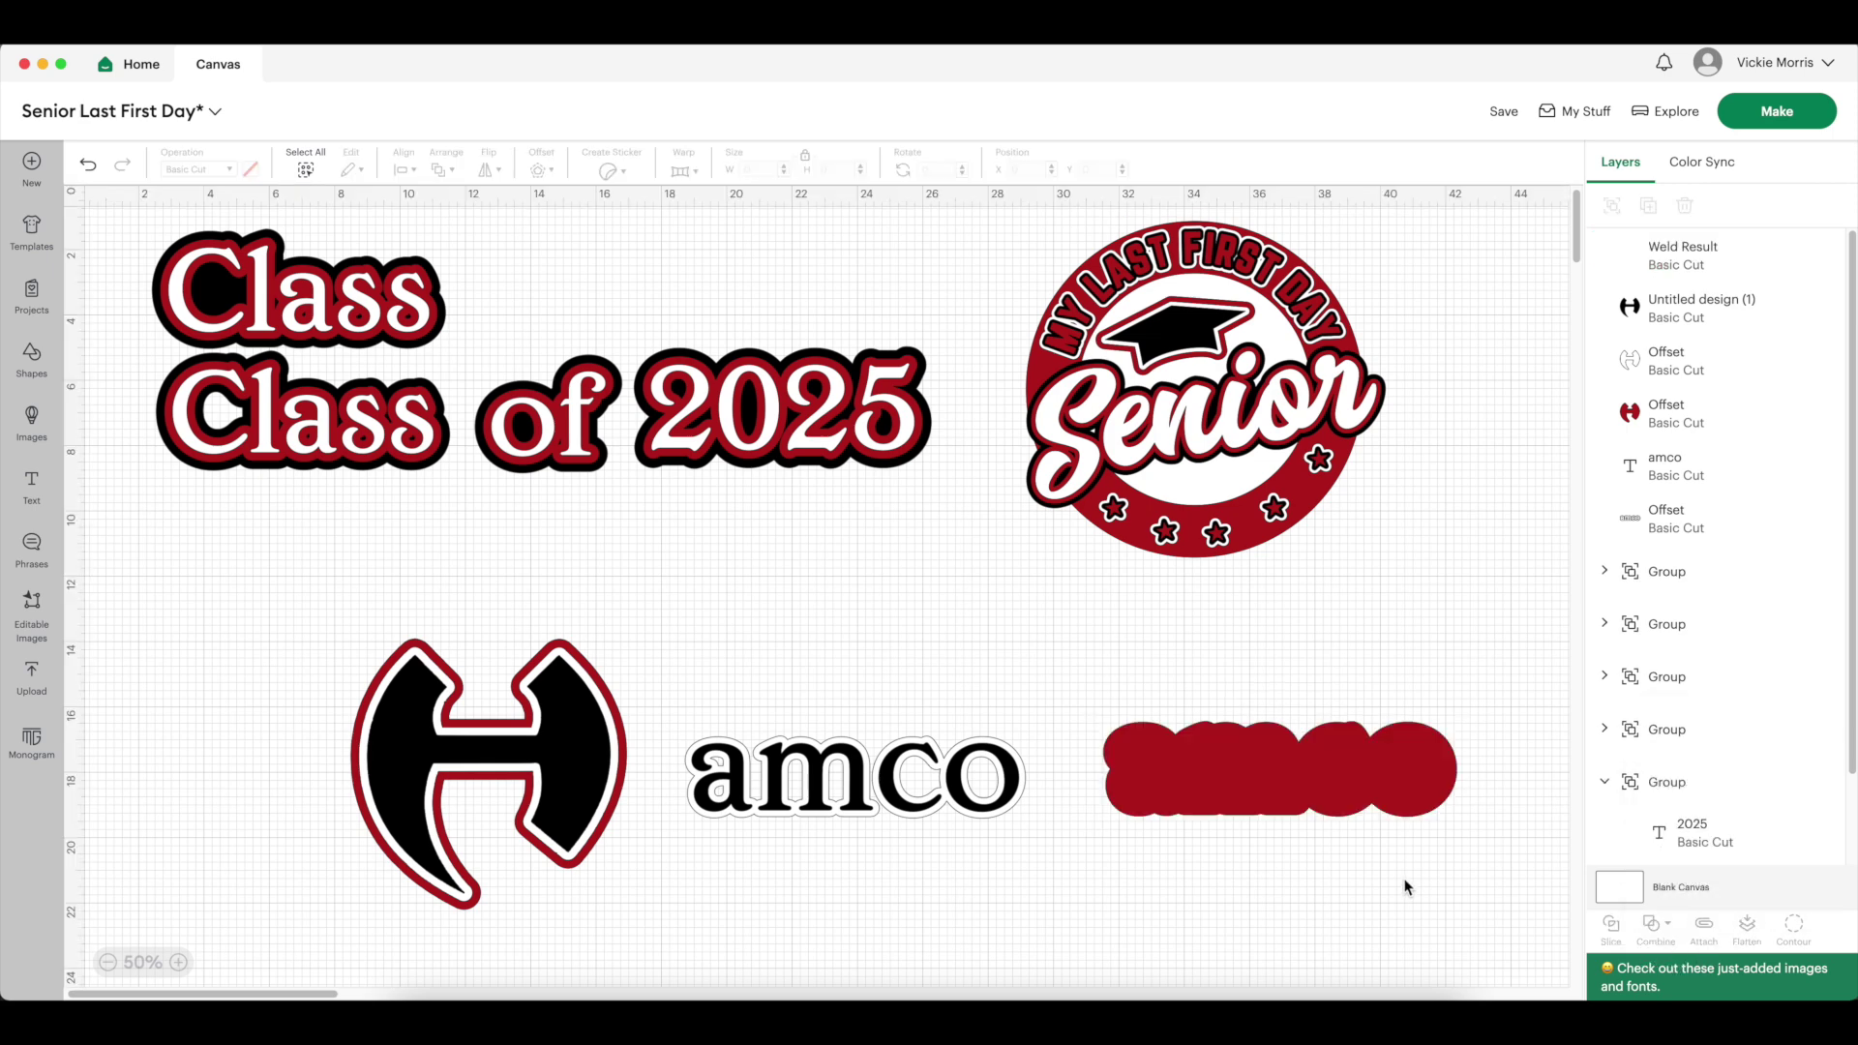
{"action": "left_click_drag", "start_coordinate": [1430, 788], "coordinate": [994, 803]}
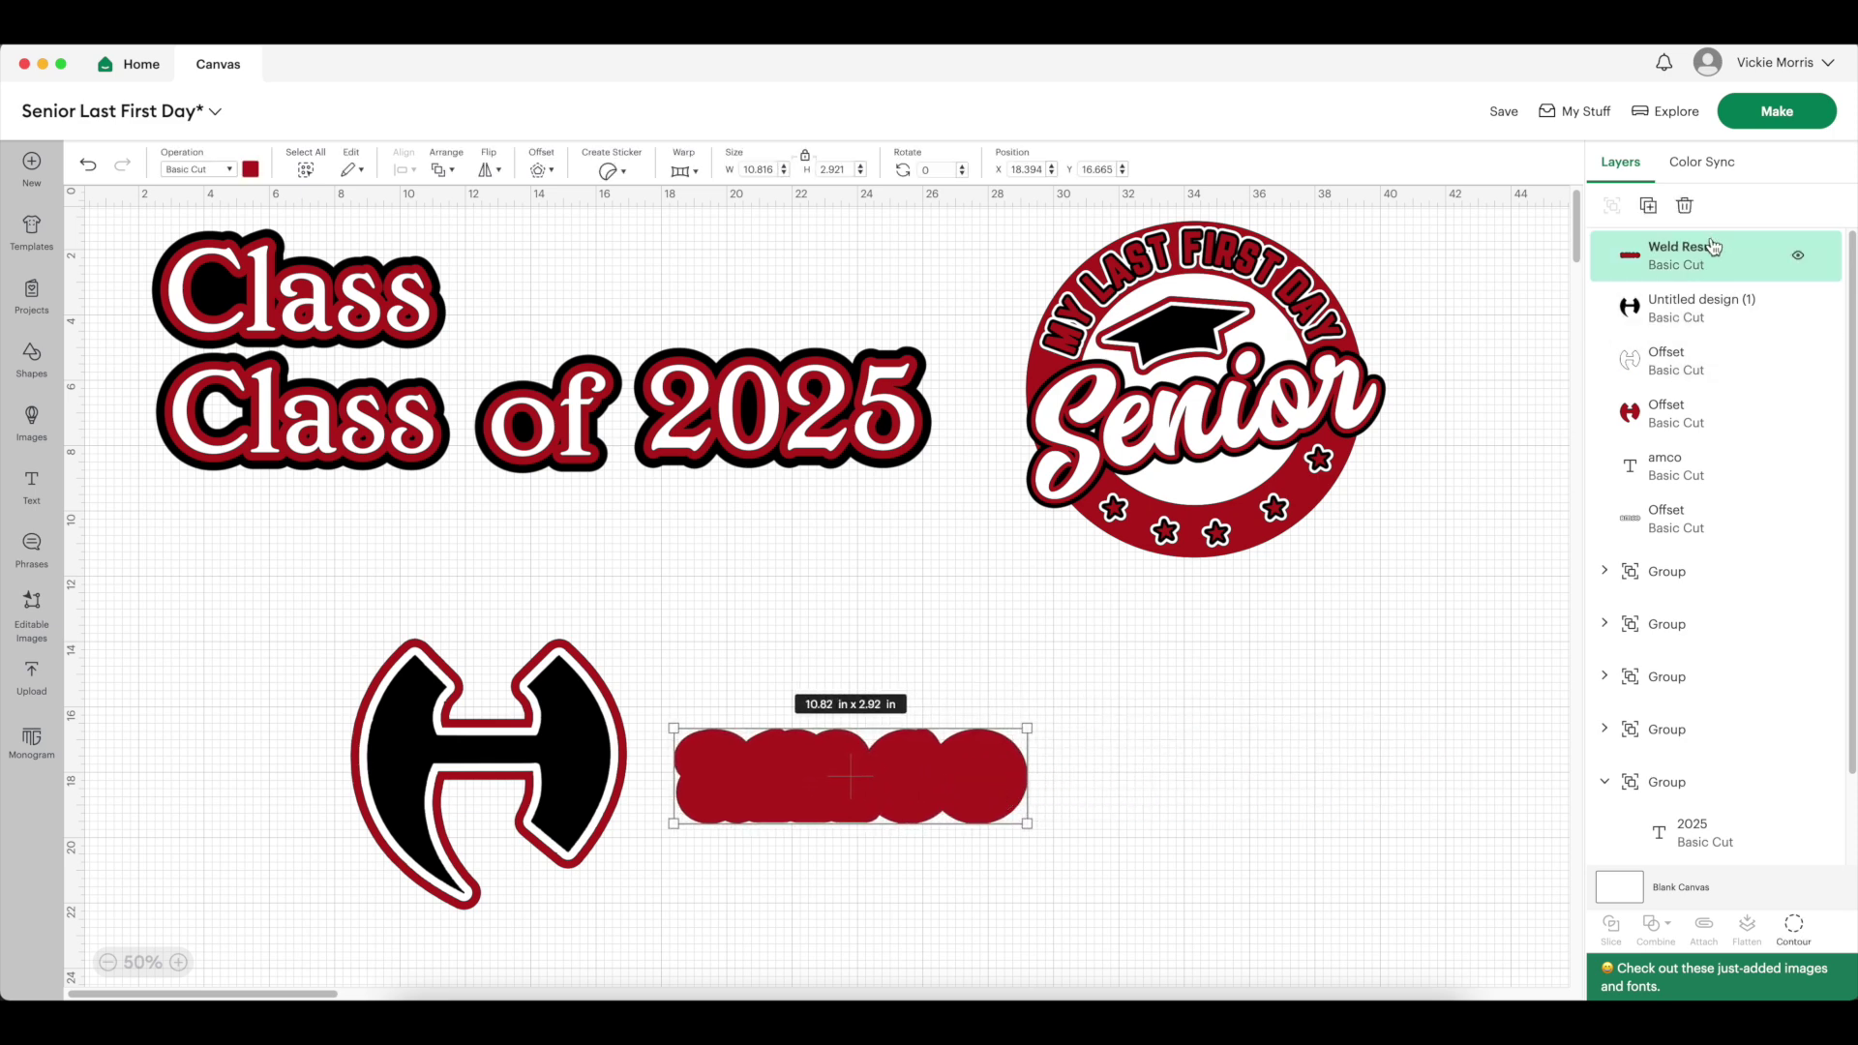
{"action": "left_click_drag", "start_coordinate": [1703, 254], "coordinate": [1729, 494]}
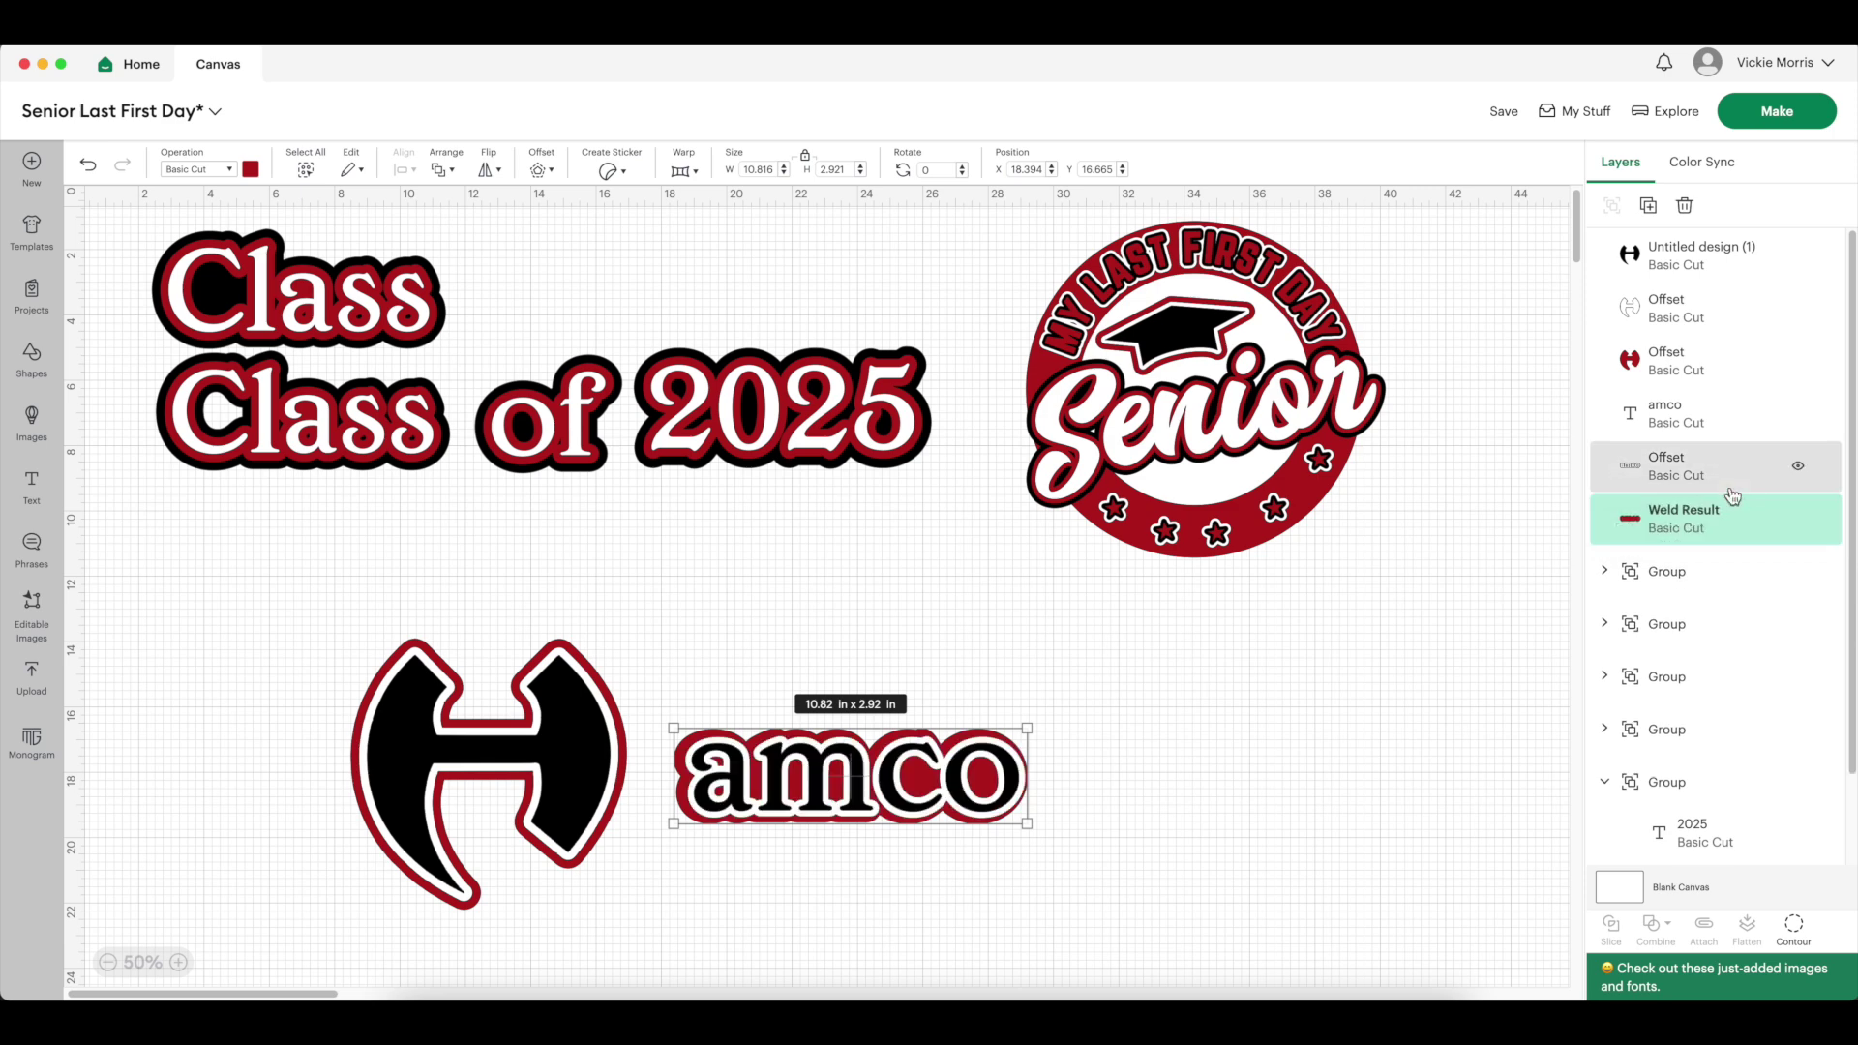
Center the "amco" text, its white offset and the red welded shape on one another
{"action": "left_click_drag", "start_coordinate": [1081, 723], "coordinate": [671, 856]}
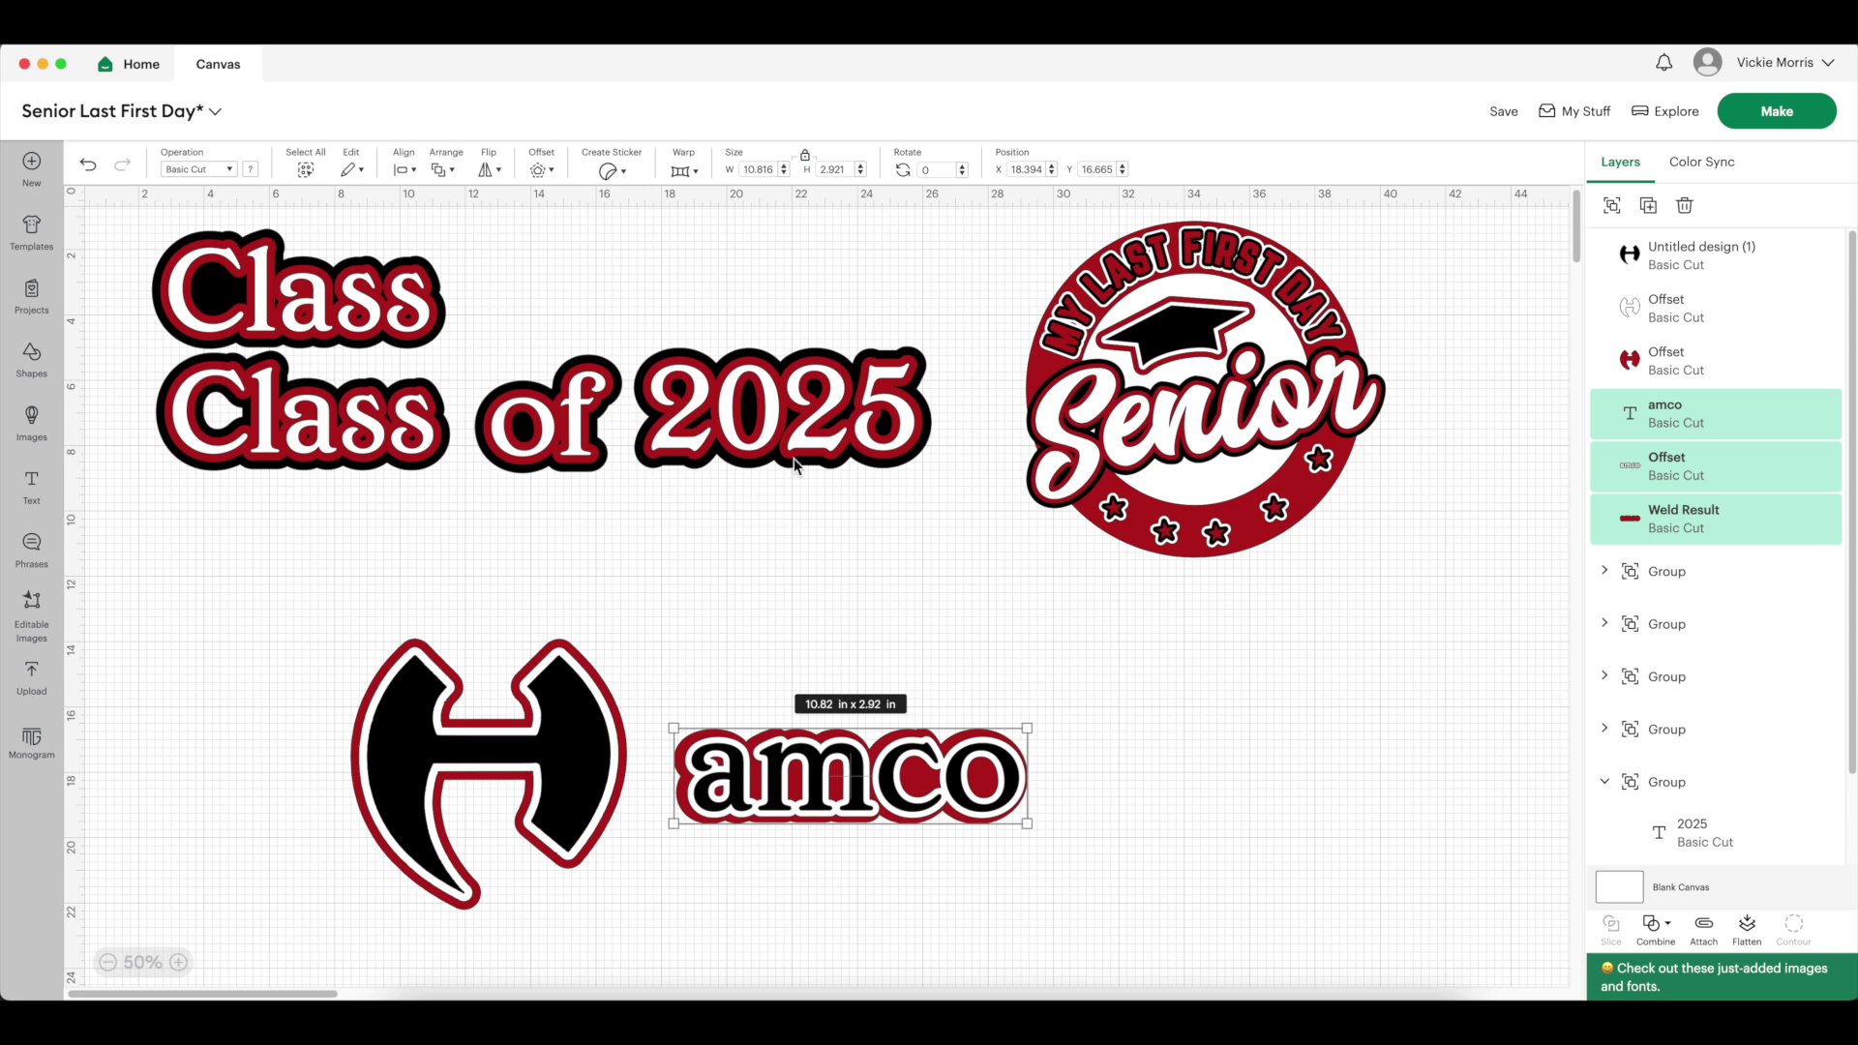
{"action": "left_click", "coordinate": [404, 170]}
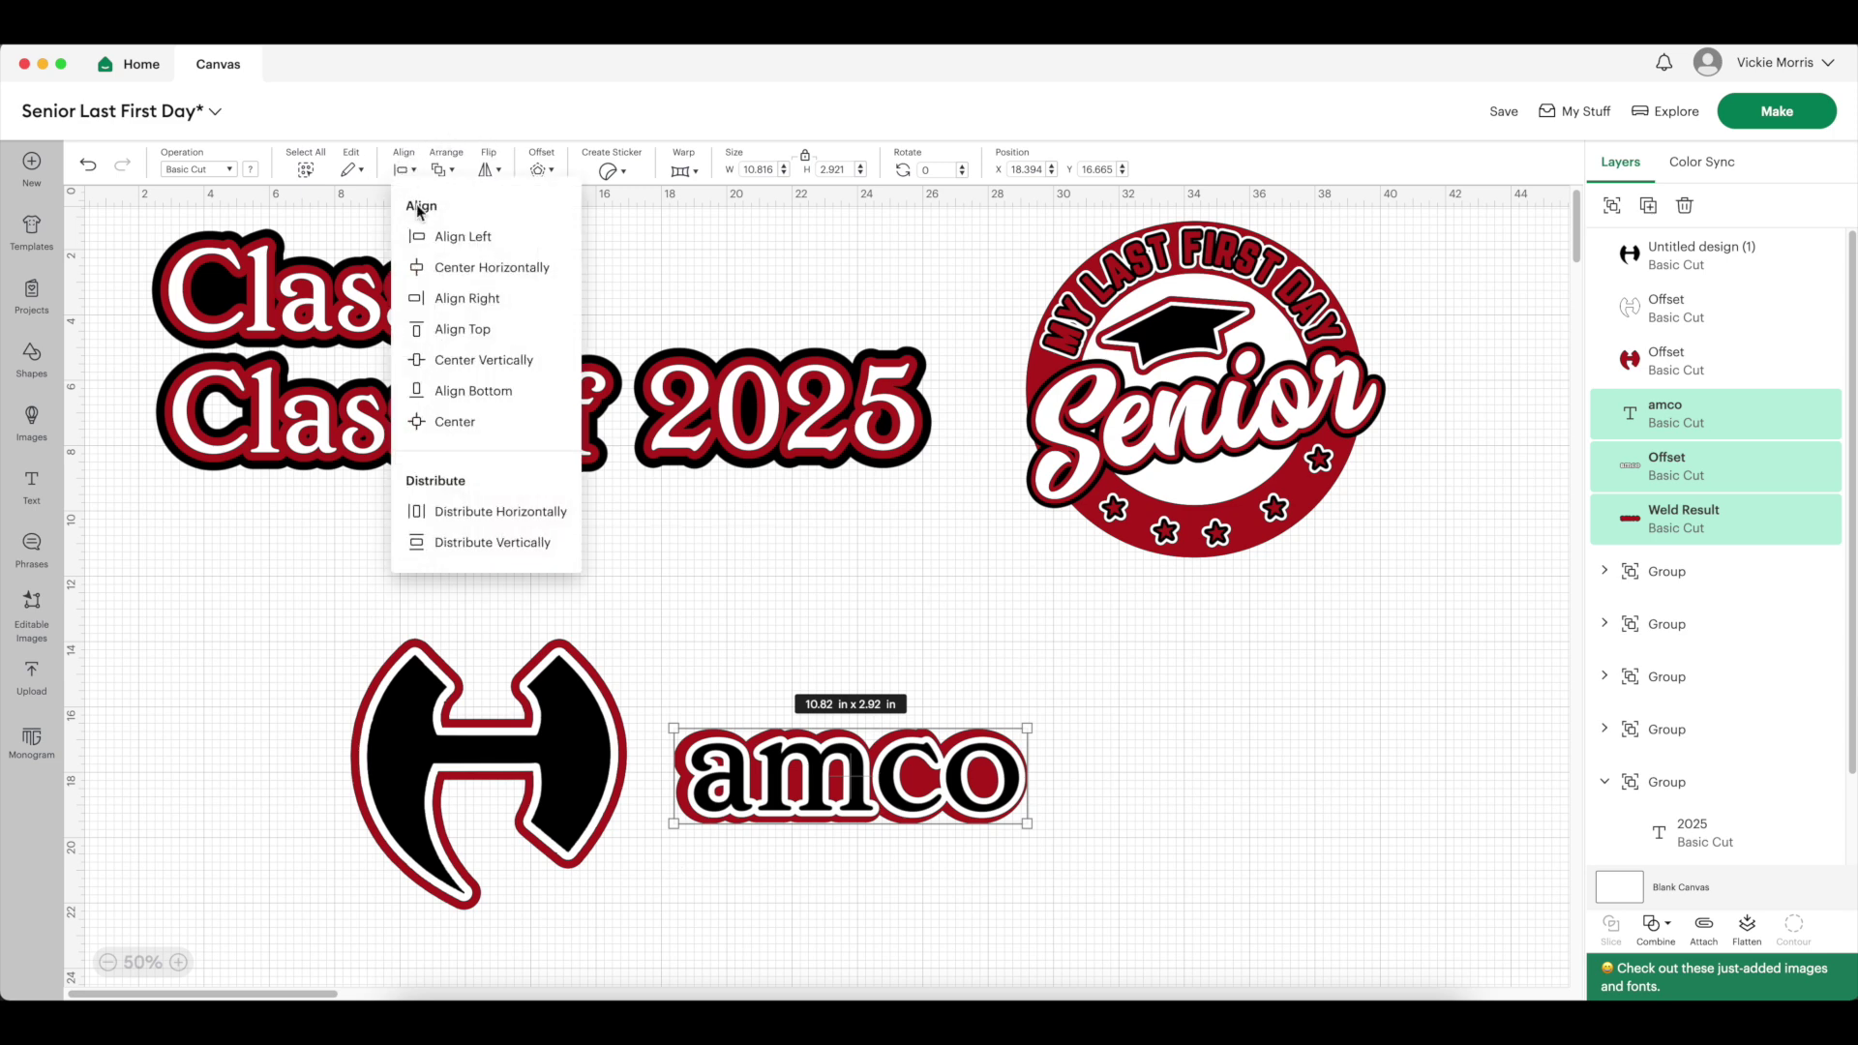
{"action": "left_click", "coordinate": [463, 424]}
{"action": "left_click", "coordinate": [1083, 722]}
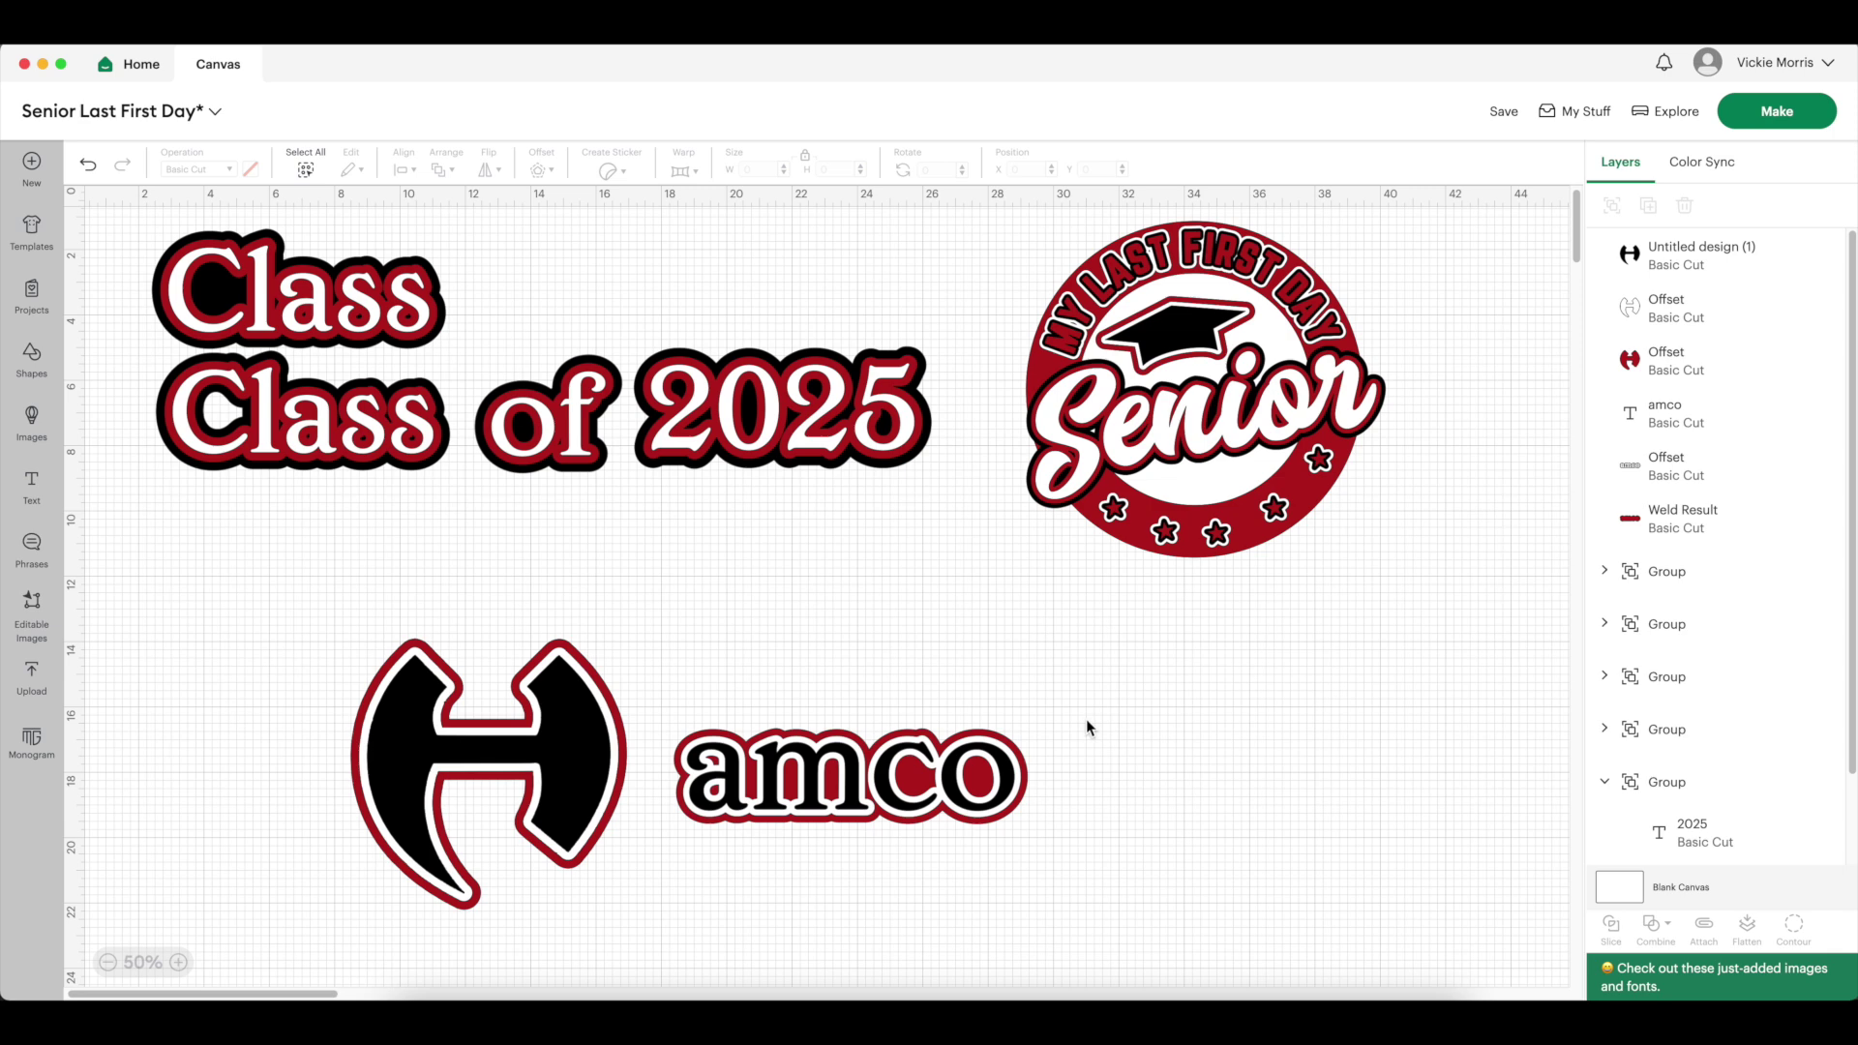
Group the three "amco" layers and move the group up against the H logo
{"action": "left_click_drag", "start_coordinate": [1089, 745], "coordinate": [680, 844]}
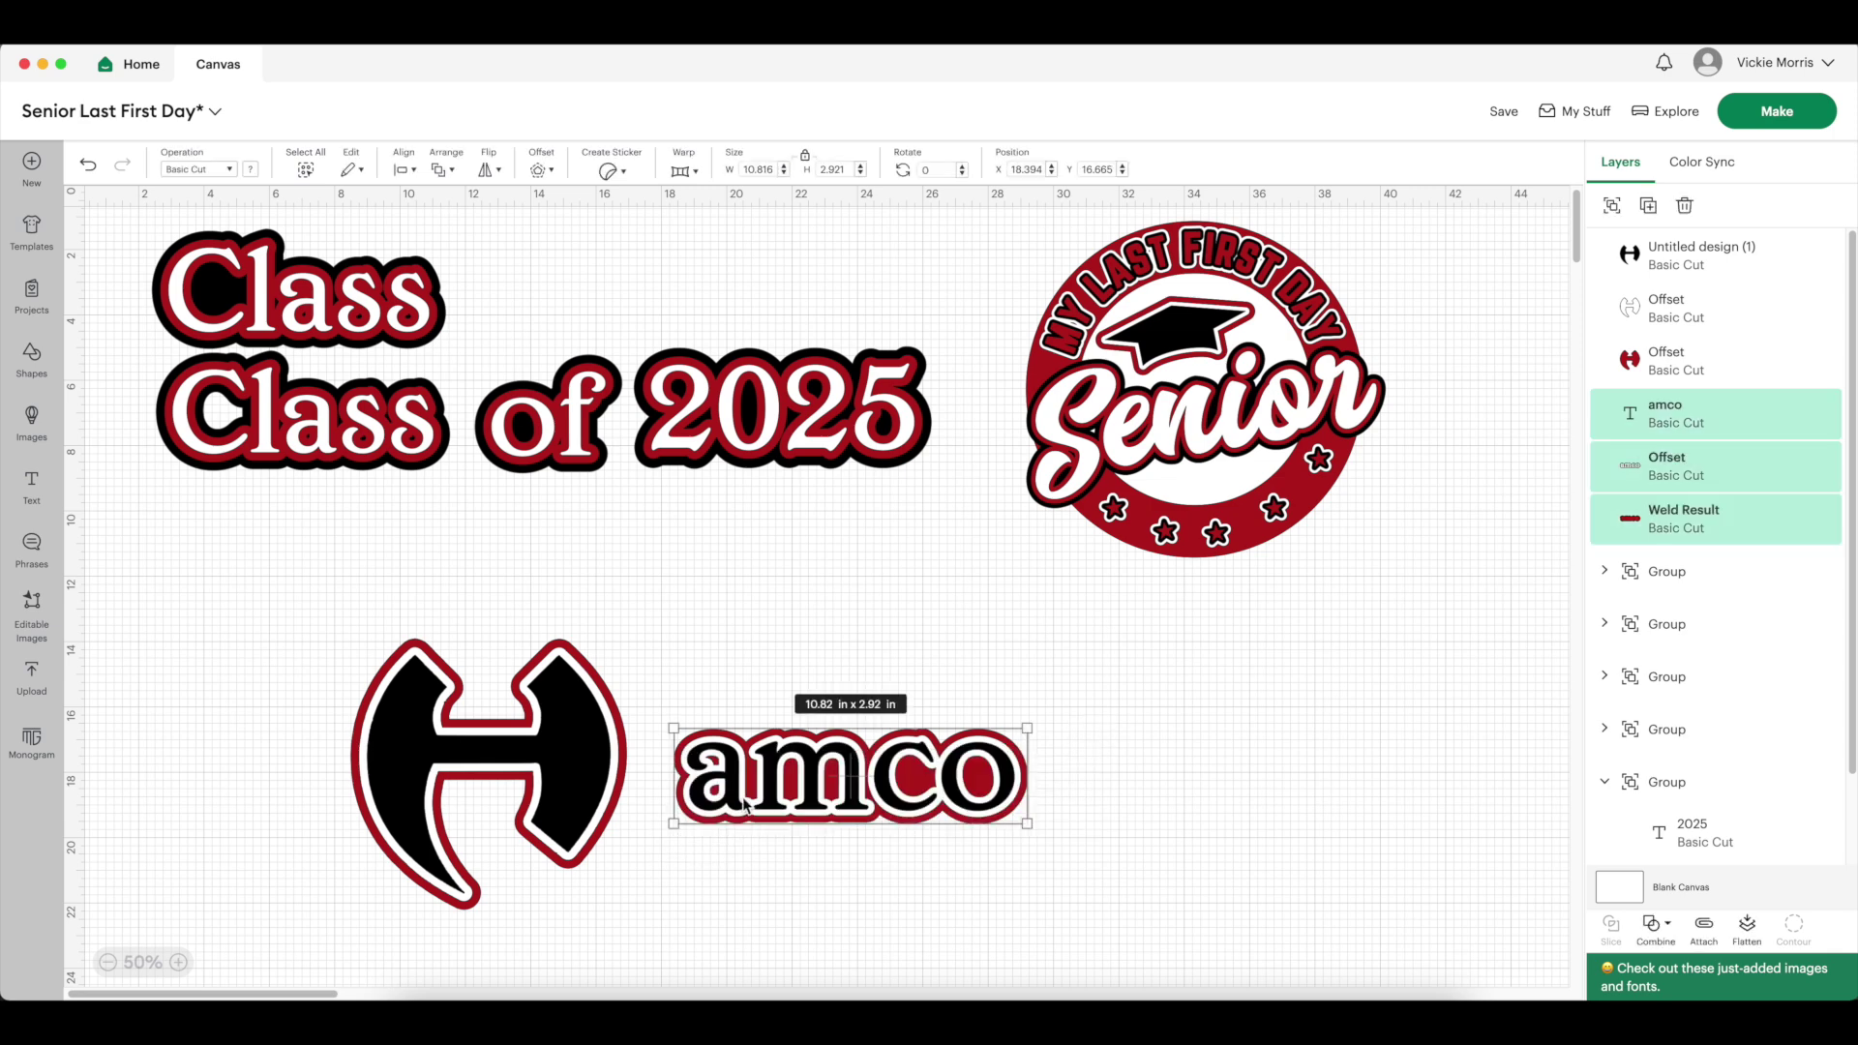
{"action": "left_click", "coordinate": [1612, 205]}
{"action": "left_click_drag", "start_coordinate": [885, 811], "coordinate": [844, 795]}
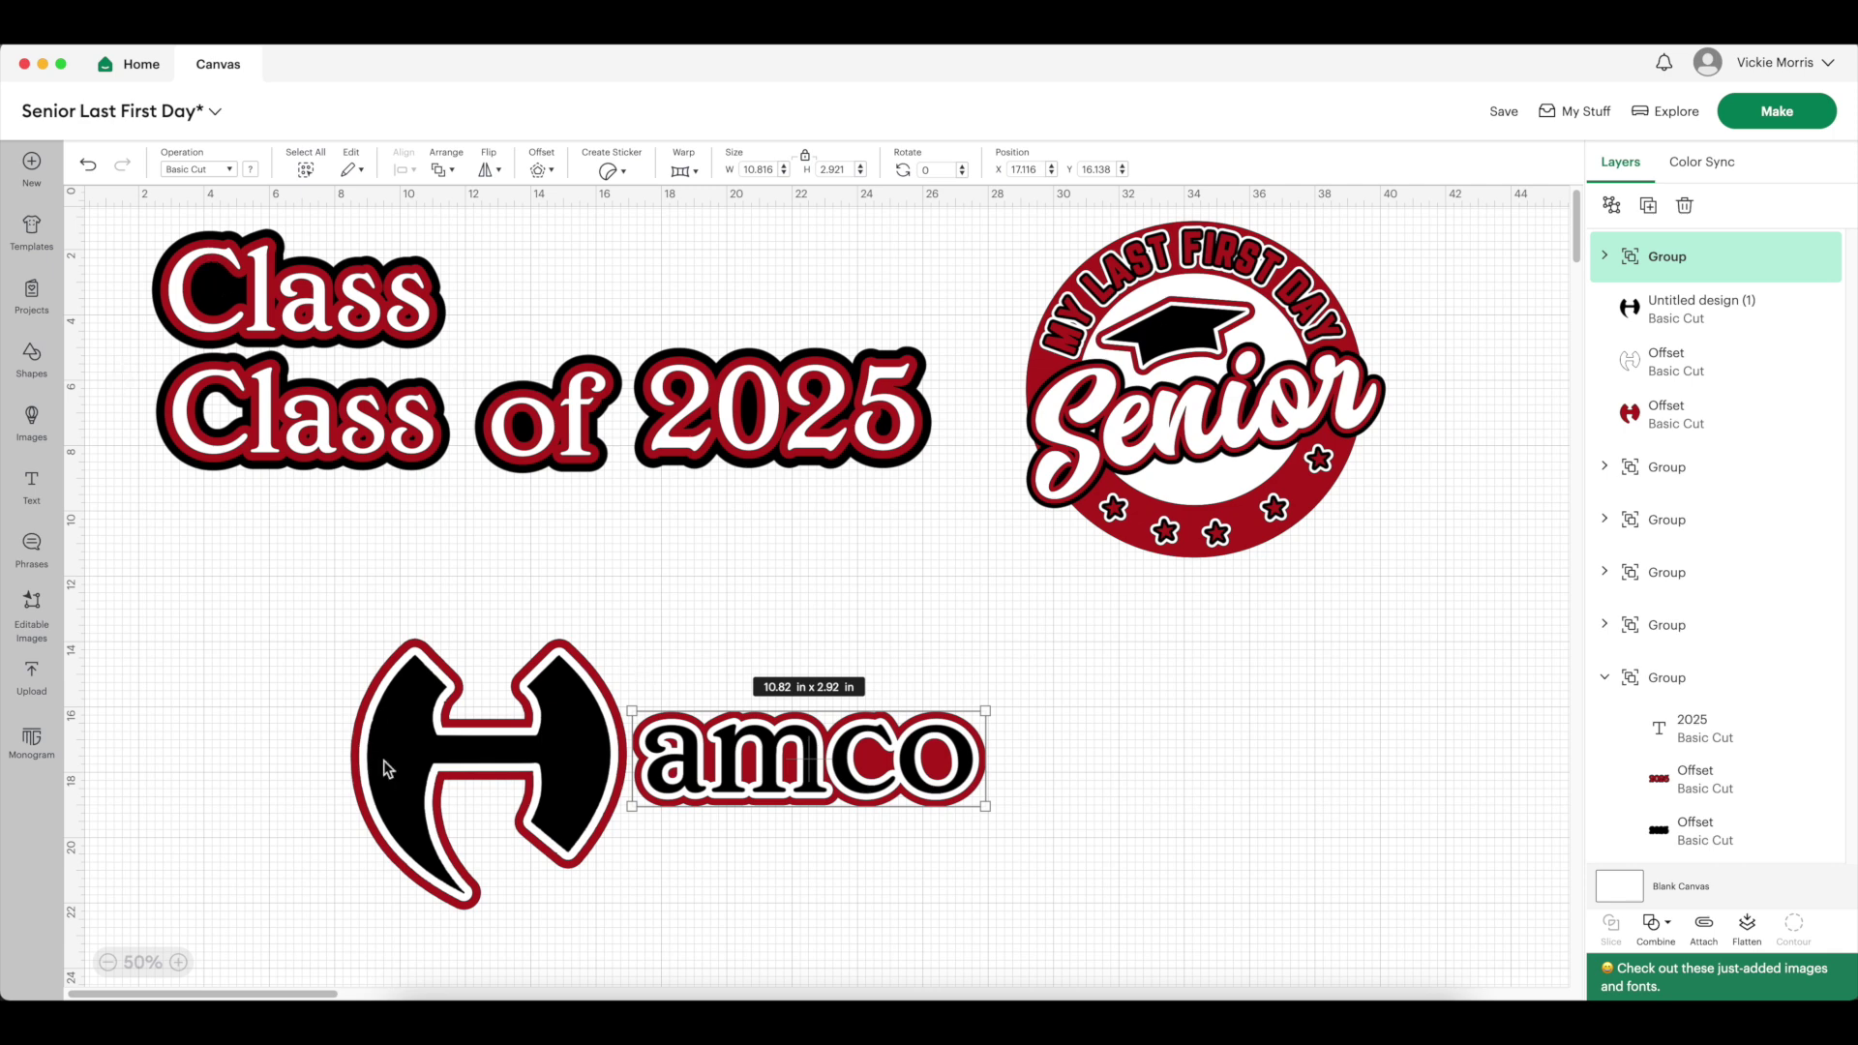
Group the H logo layers with the "amco" group and place the combined design below the "Class of 2025" lettering
{"action": "left_click_drag", "start_coordinate": [321, 638], "coordinate": [1055, 904]}
{"action": "left_click", "coordinate": [1612, 205]}
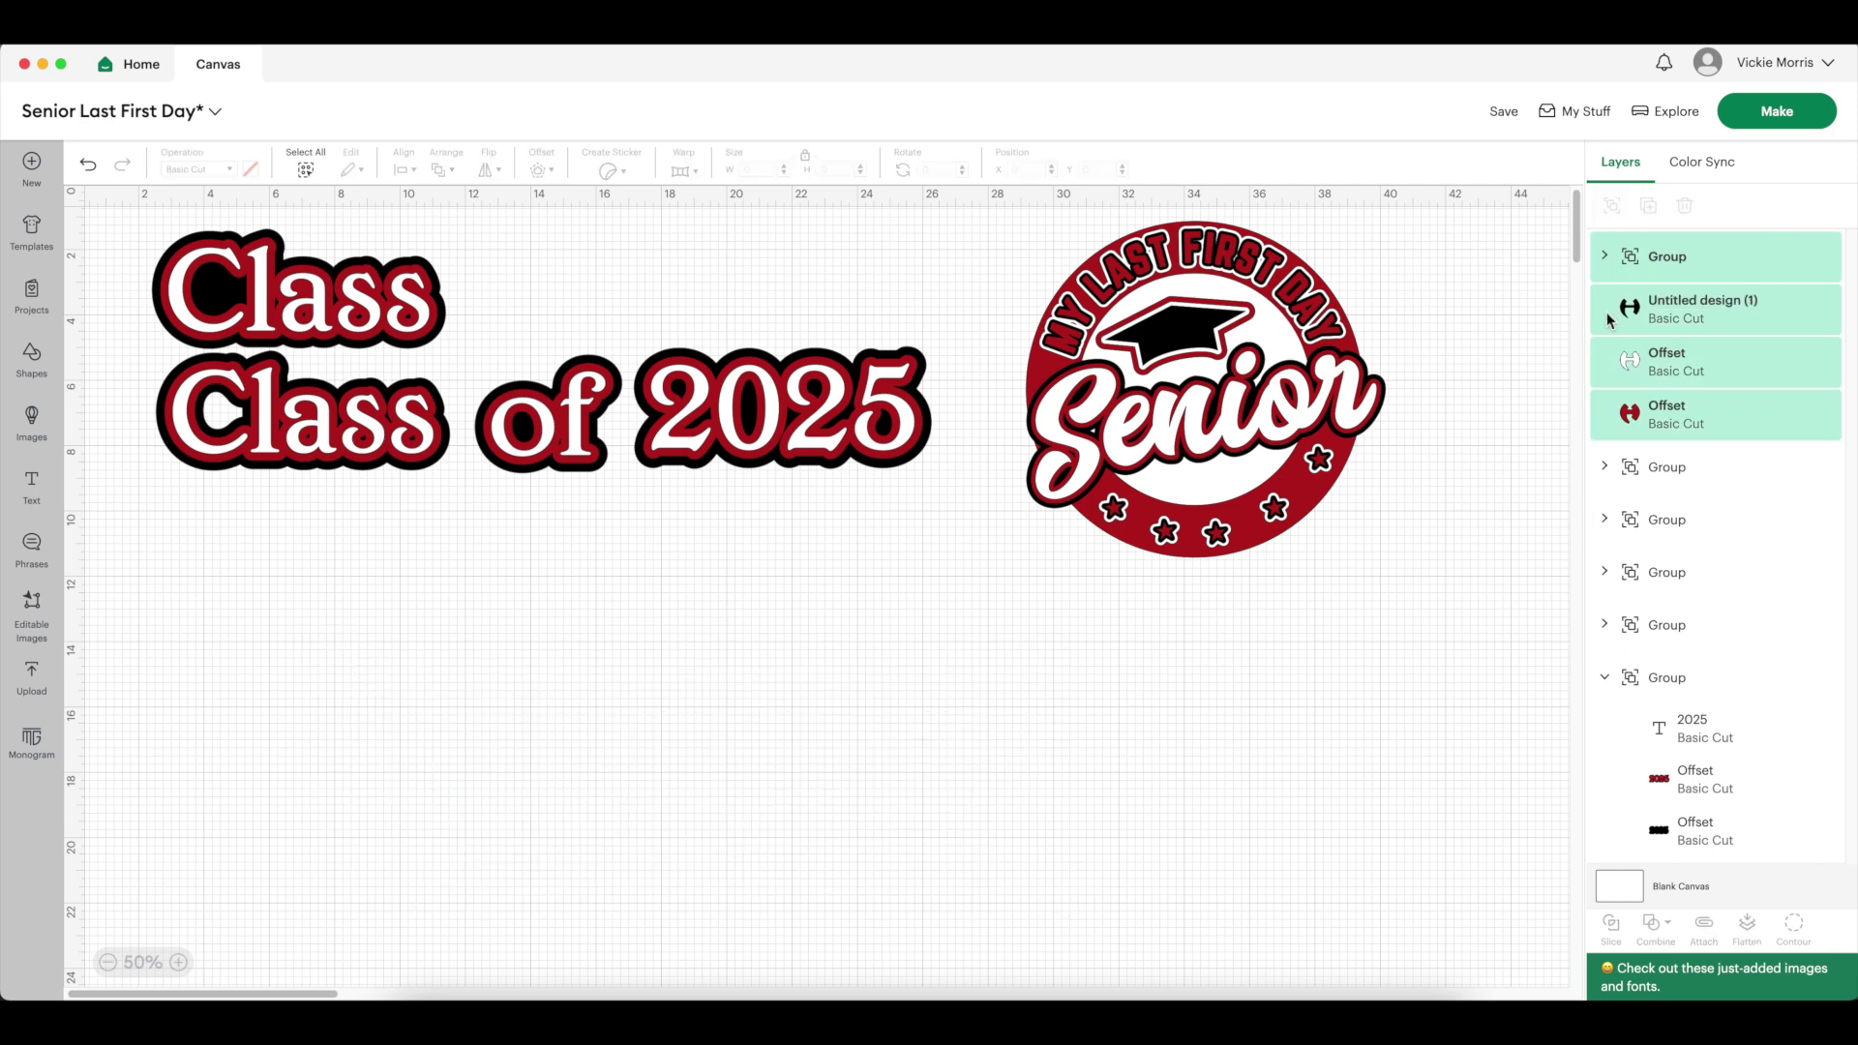
{"action": "left_click_drag", "start_coordinate": [854, 772], "coordinate": [606, 674]}
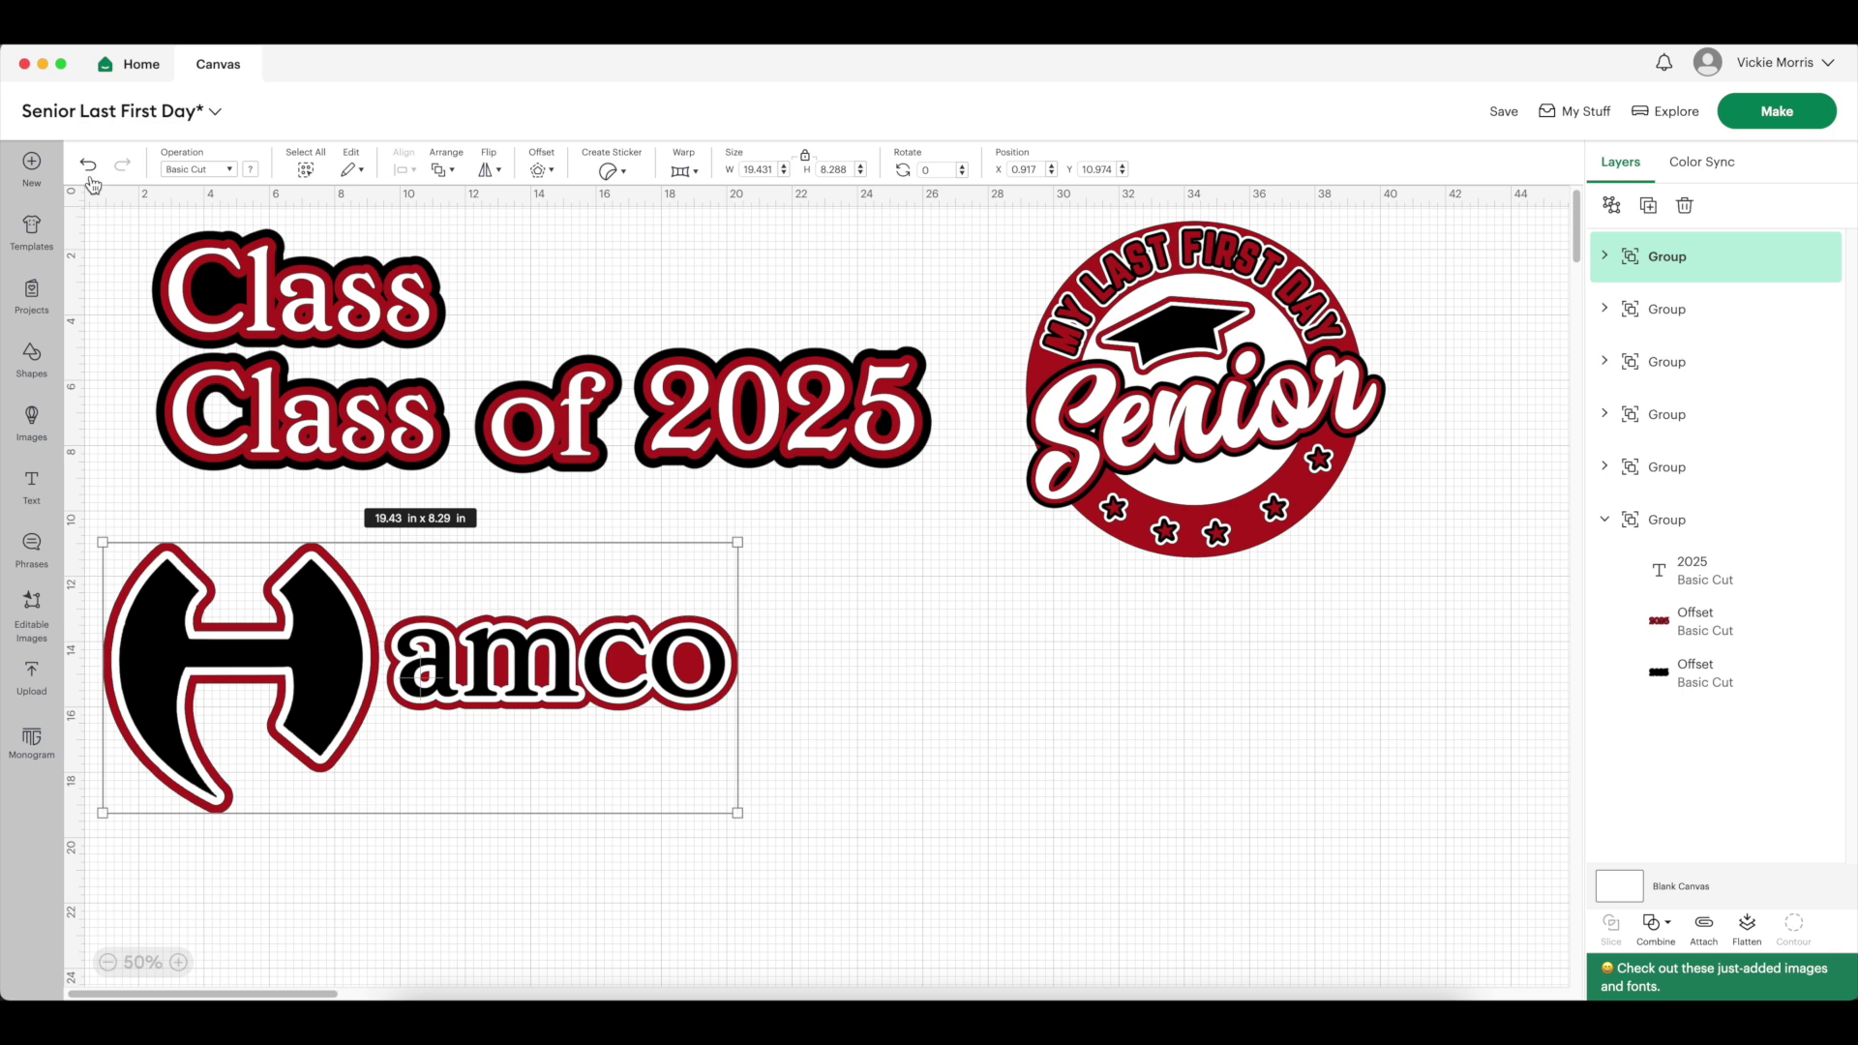
Add the text "Trojans" below the Senior badge, enlarged to a font size of about 375.8
{"action": "left_click", "coordinate": [32, 483]}
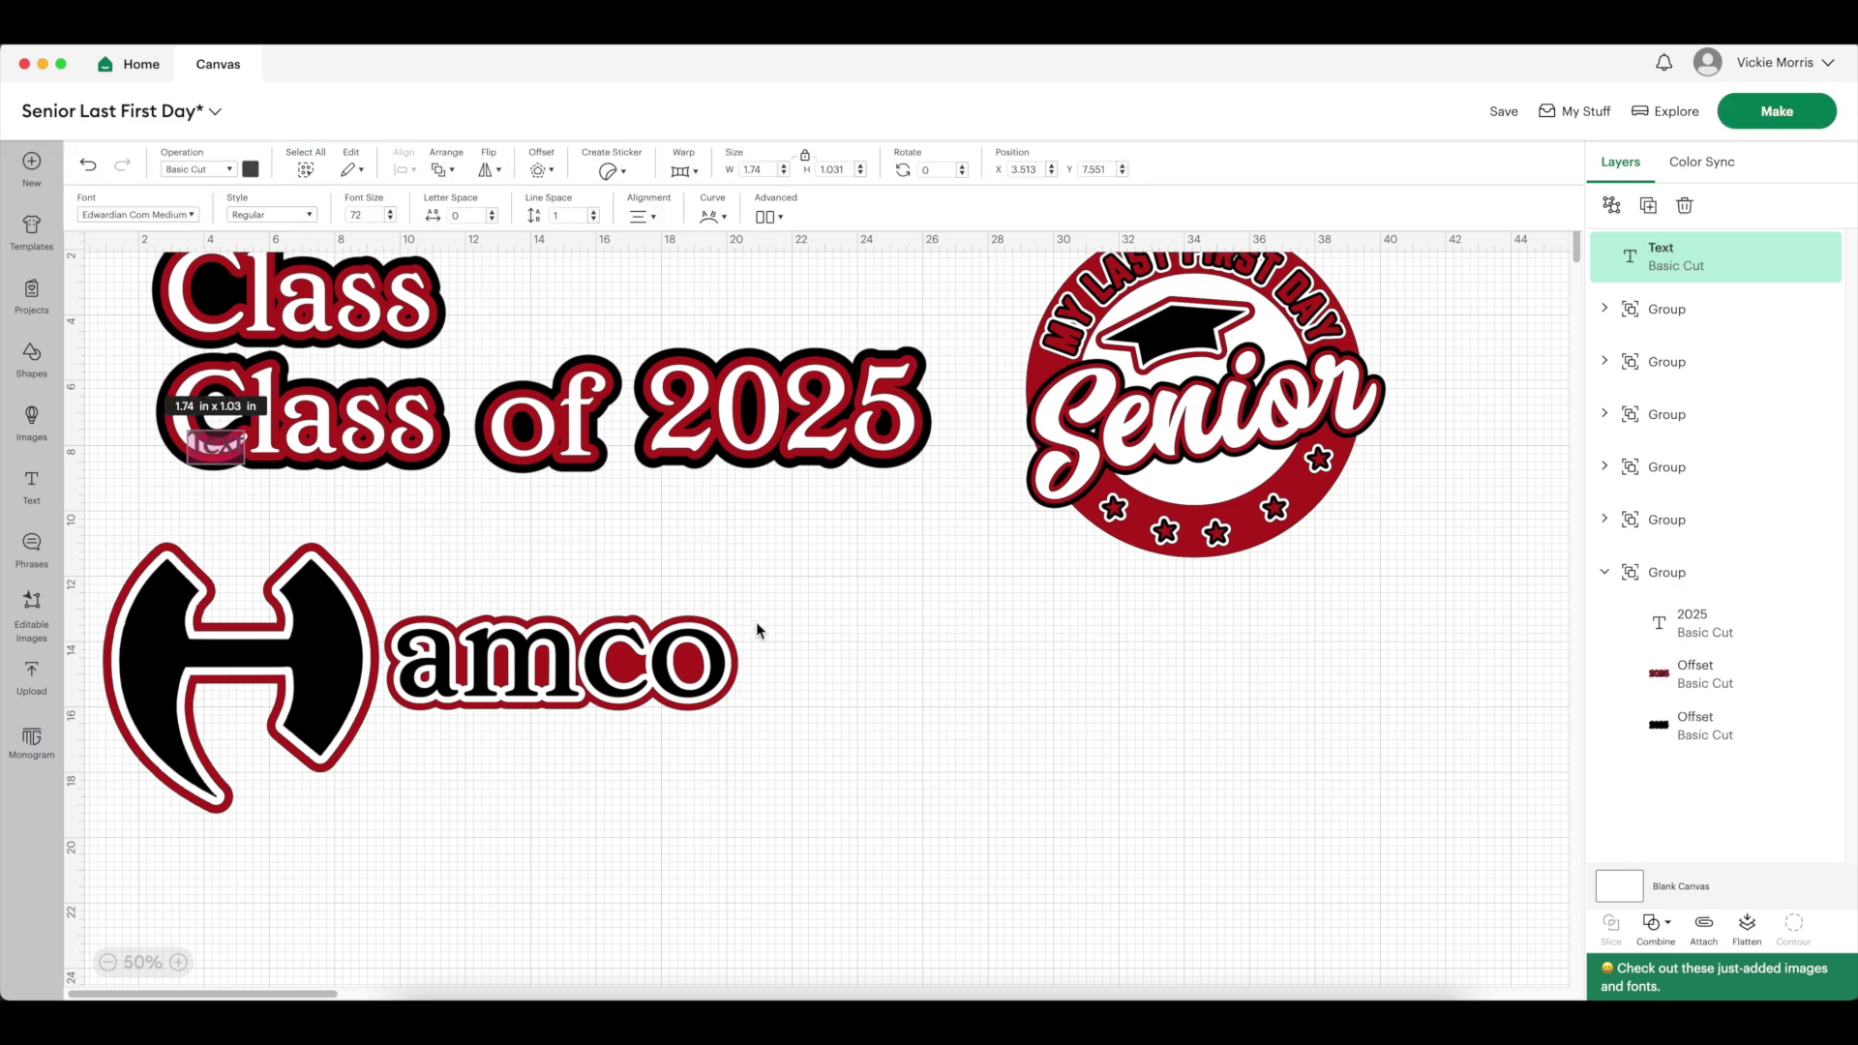
{"action": "left_click_drag", "start_coordinate": [215, 445], "coordinate": [1214, 772]}
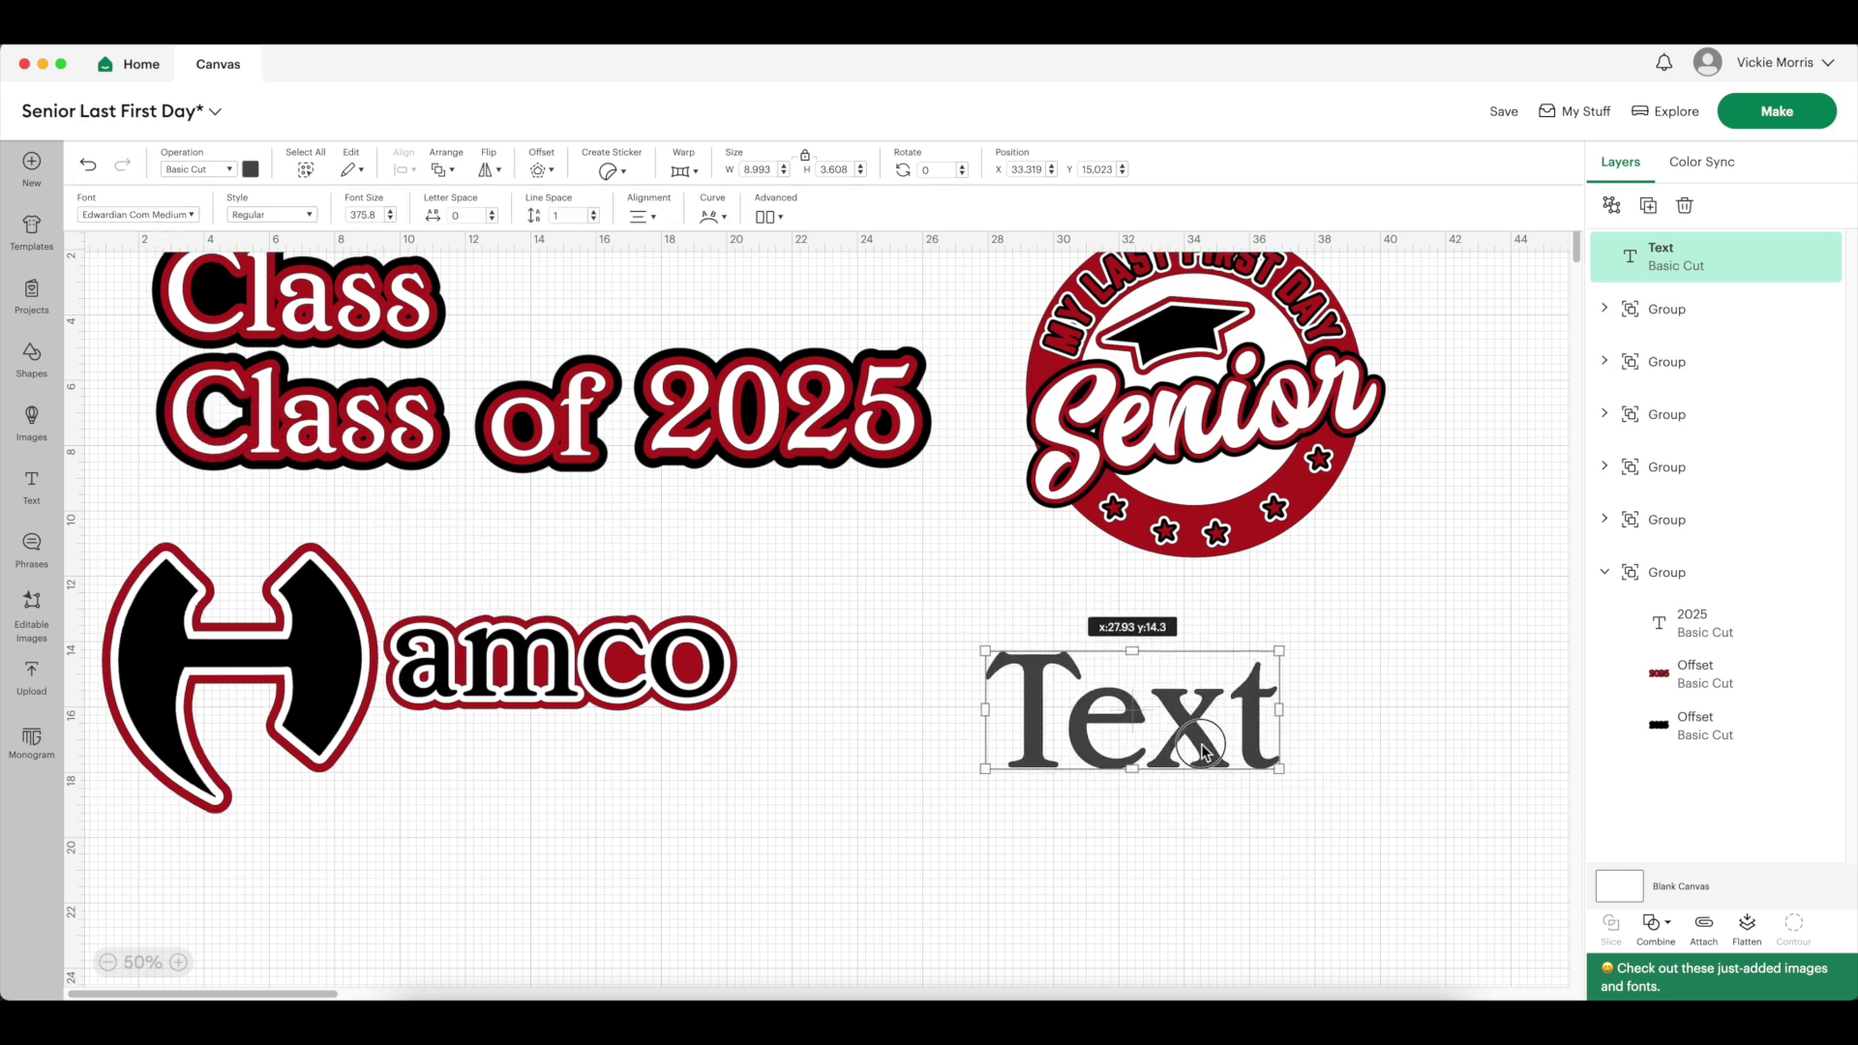
{"action": "left_click_drag", "start_coordinate": [1059, 742], "coordinate": [1258, 742]}
{"action": "type", "text": "roh"}
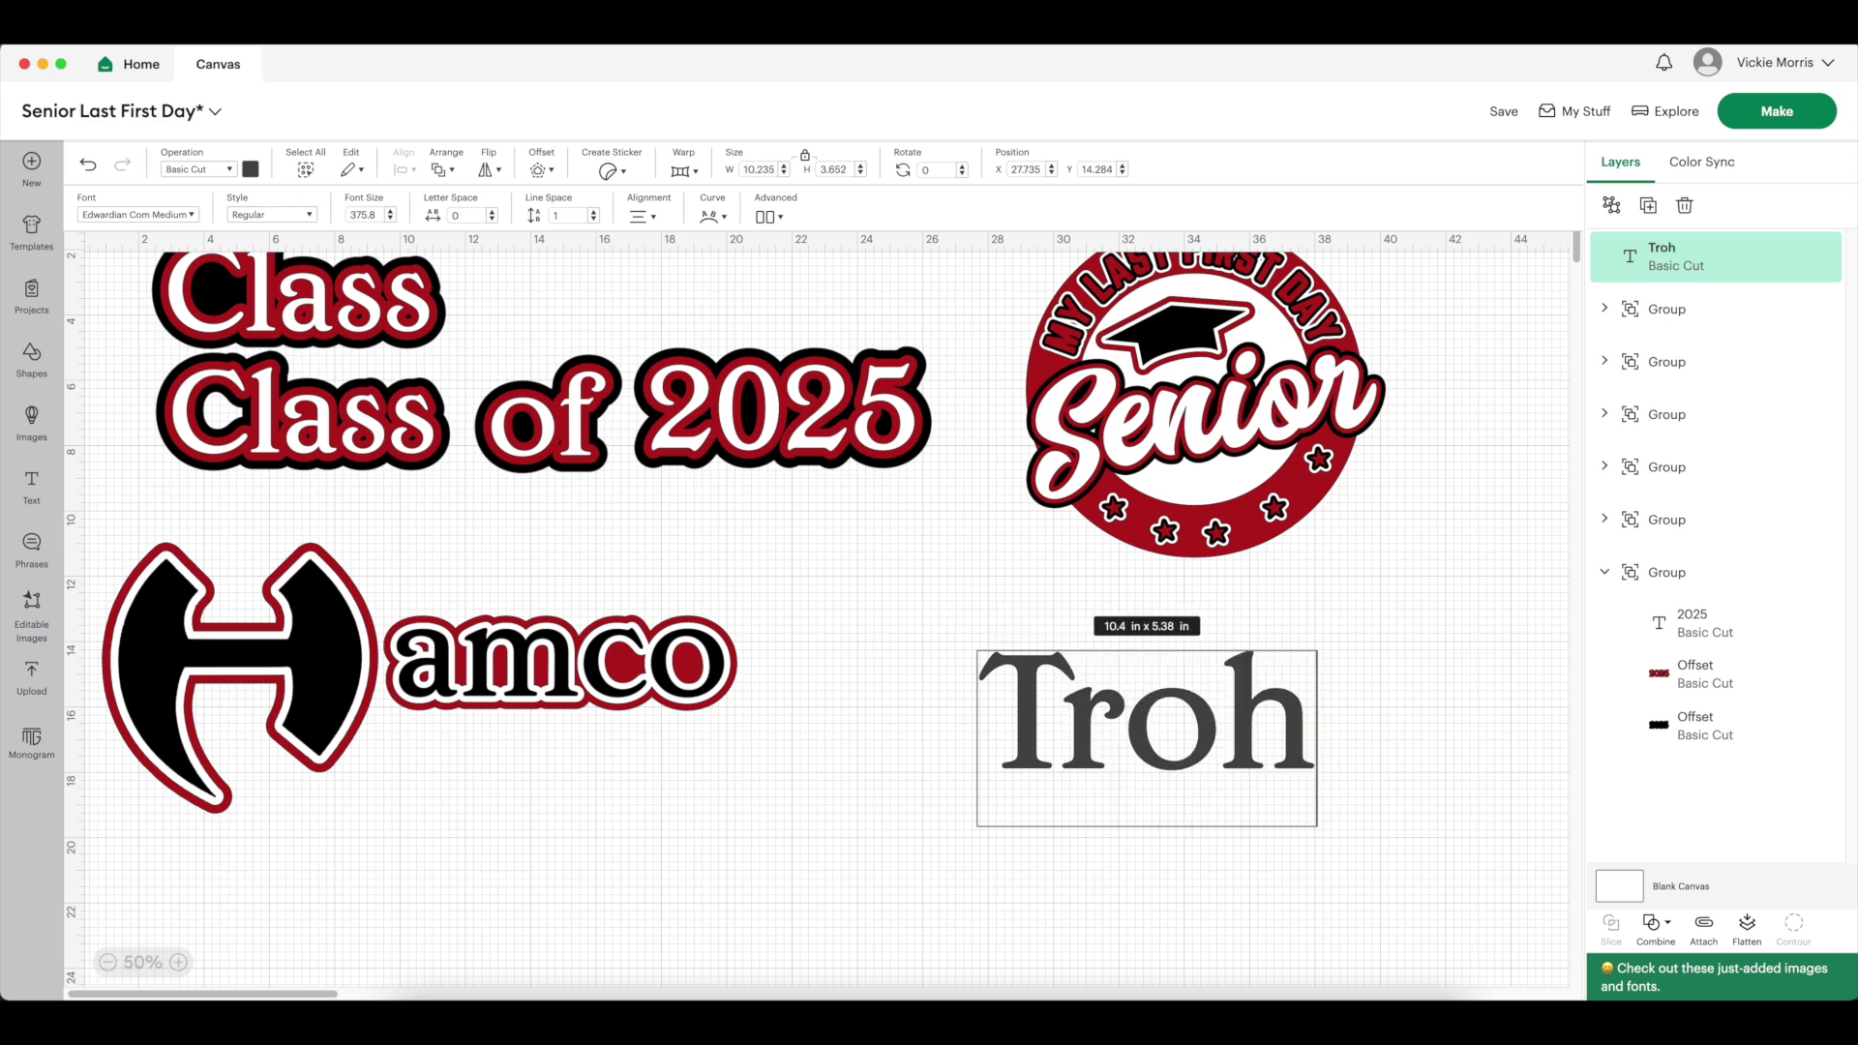
{"action": "key", "text": "BackSpace"}
{"action": "type", "text": "jans"}
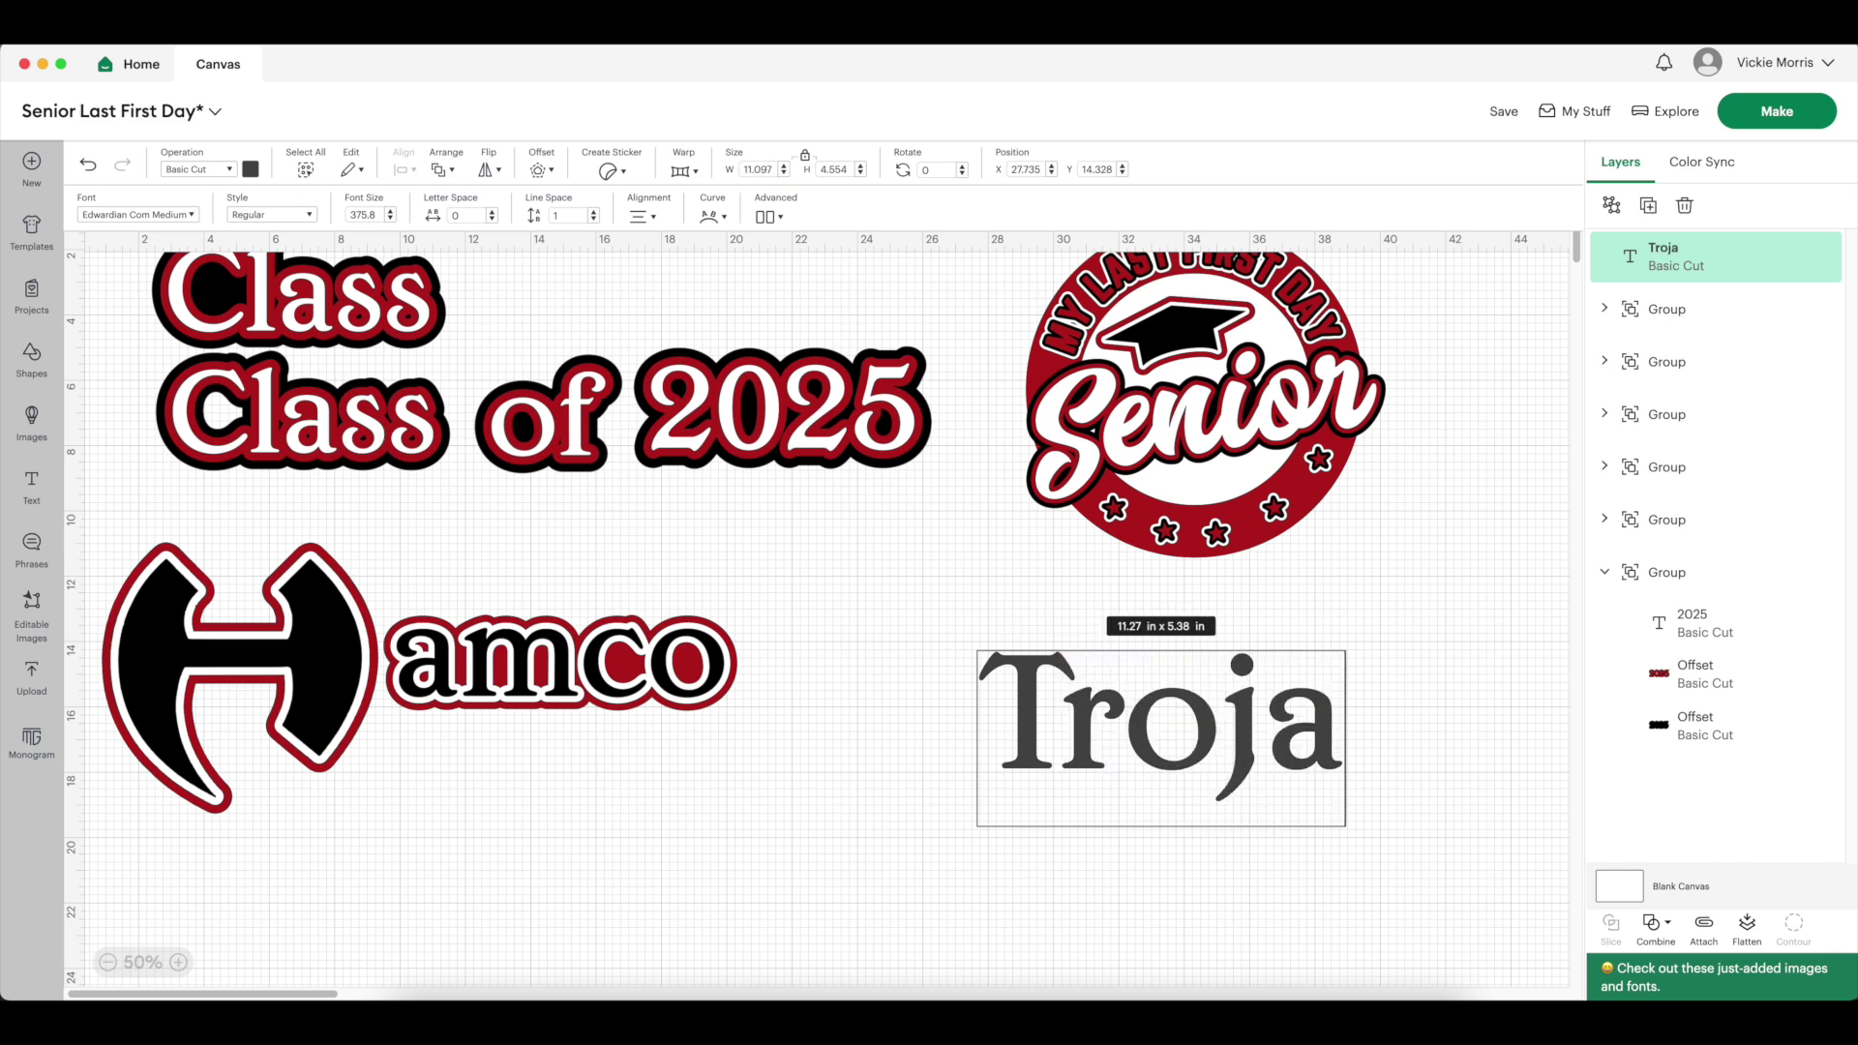
{"action": "left_click", "coordinate": [1136, 844]}
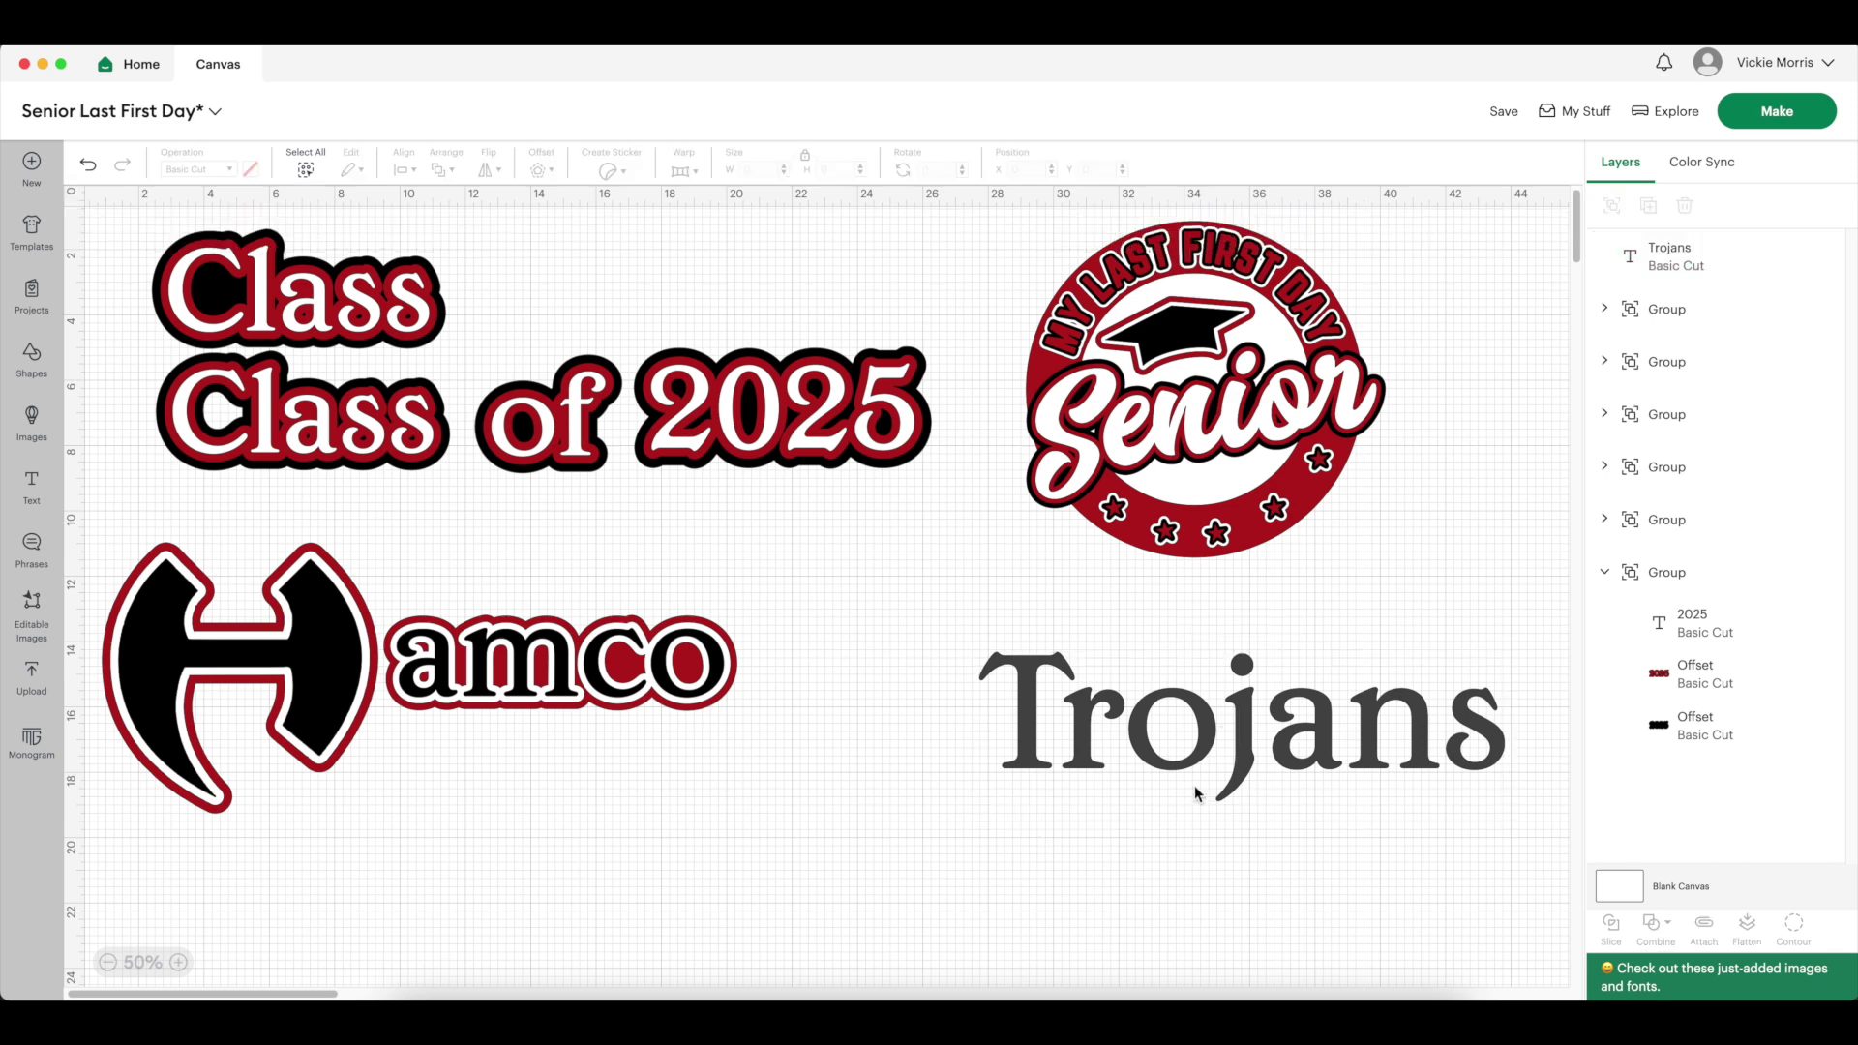
Create a 0.20 in rounded offset around "Trojans" and a second 0.20 in rounded offset around the first
{"action": "left_click", "coordinate": [1211, 772]}
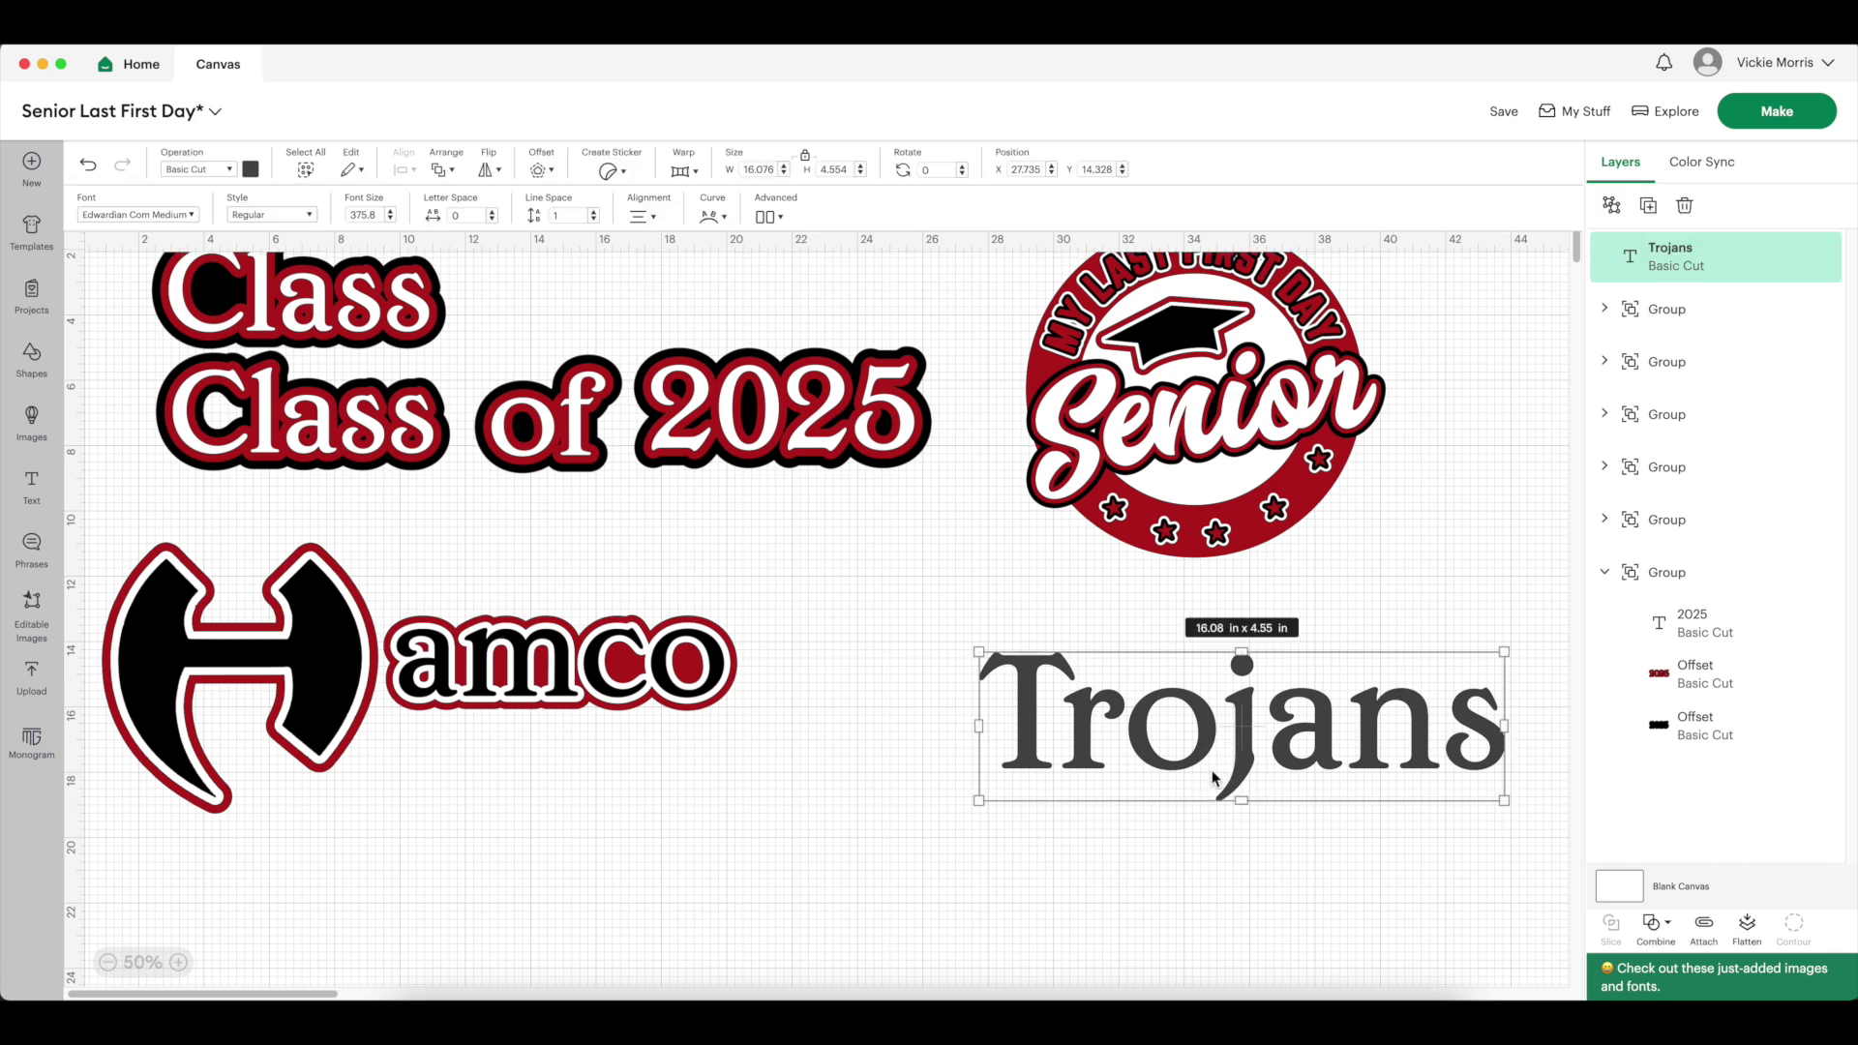
{"action": "left_click", "coordinate": [539, 171]}
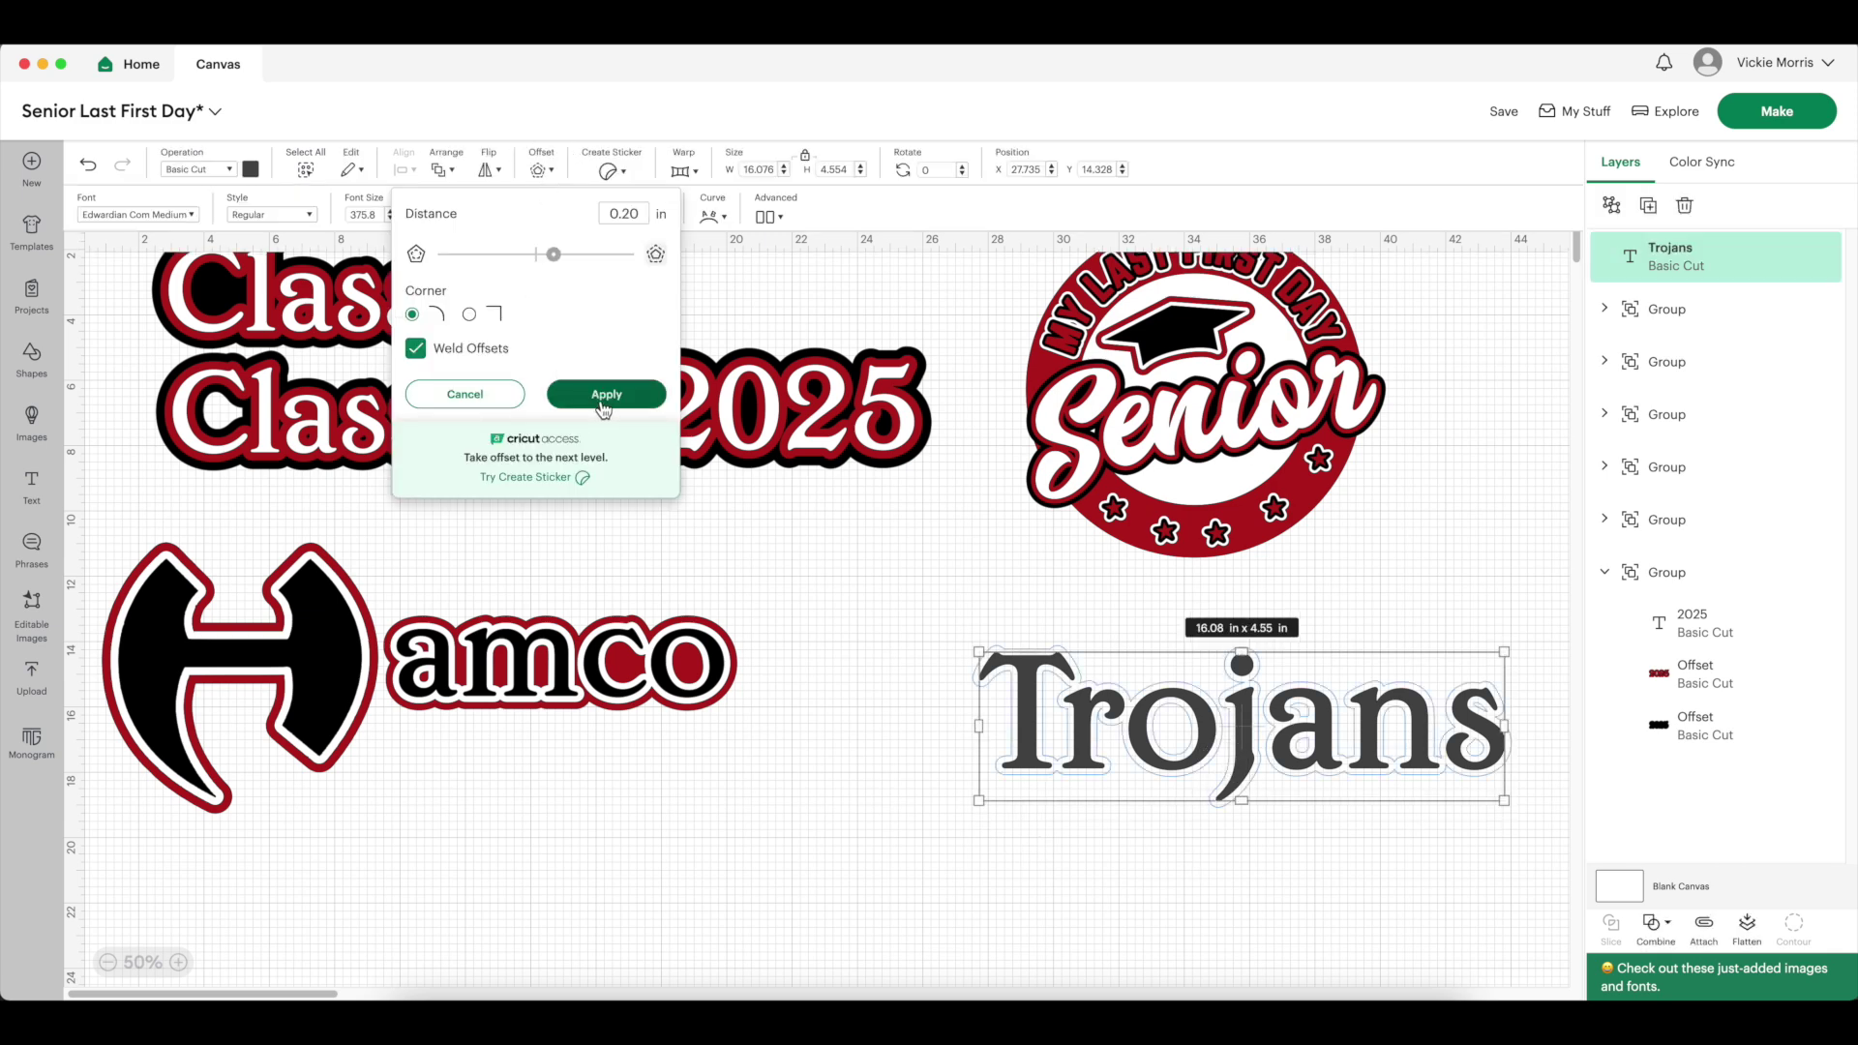
{"action": "left_click", "coordinate": [600, 397]}
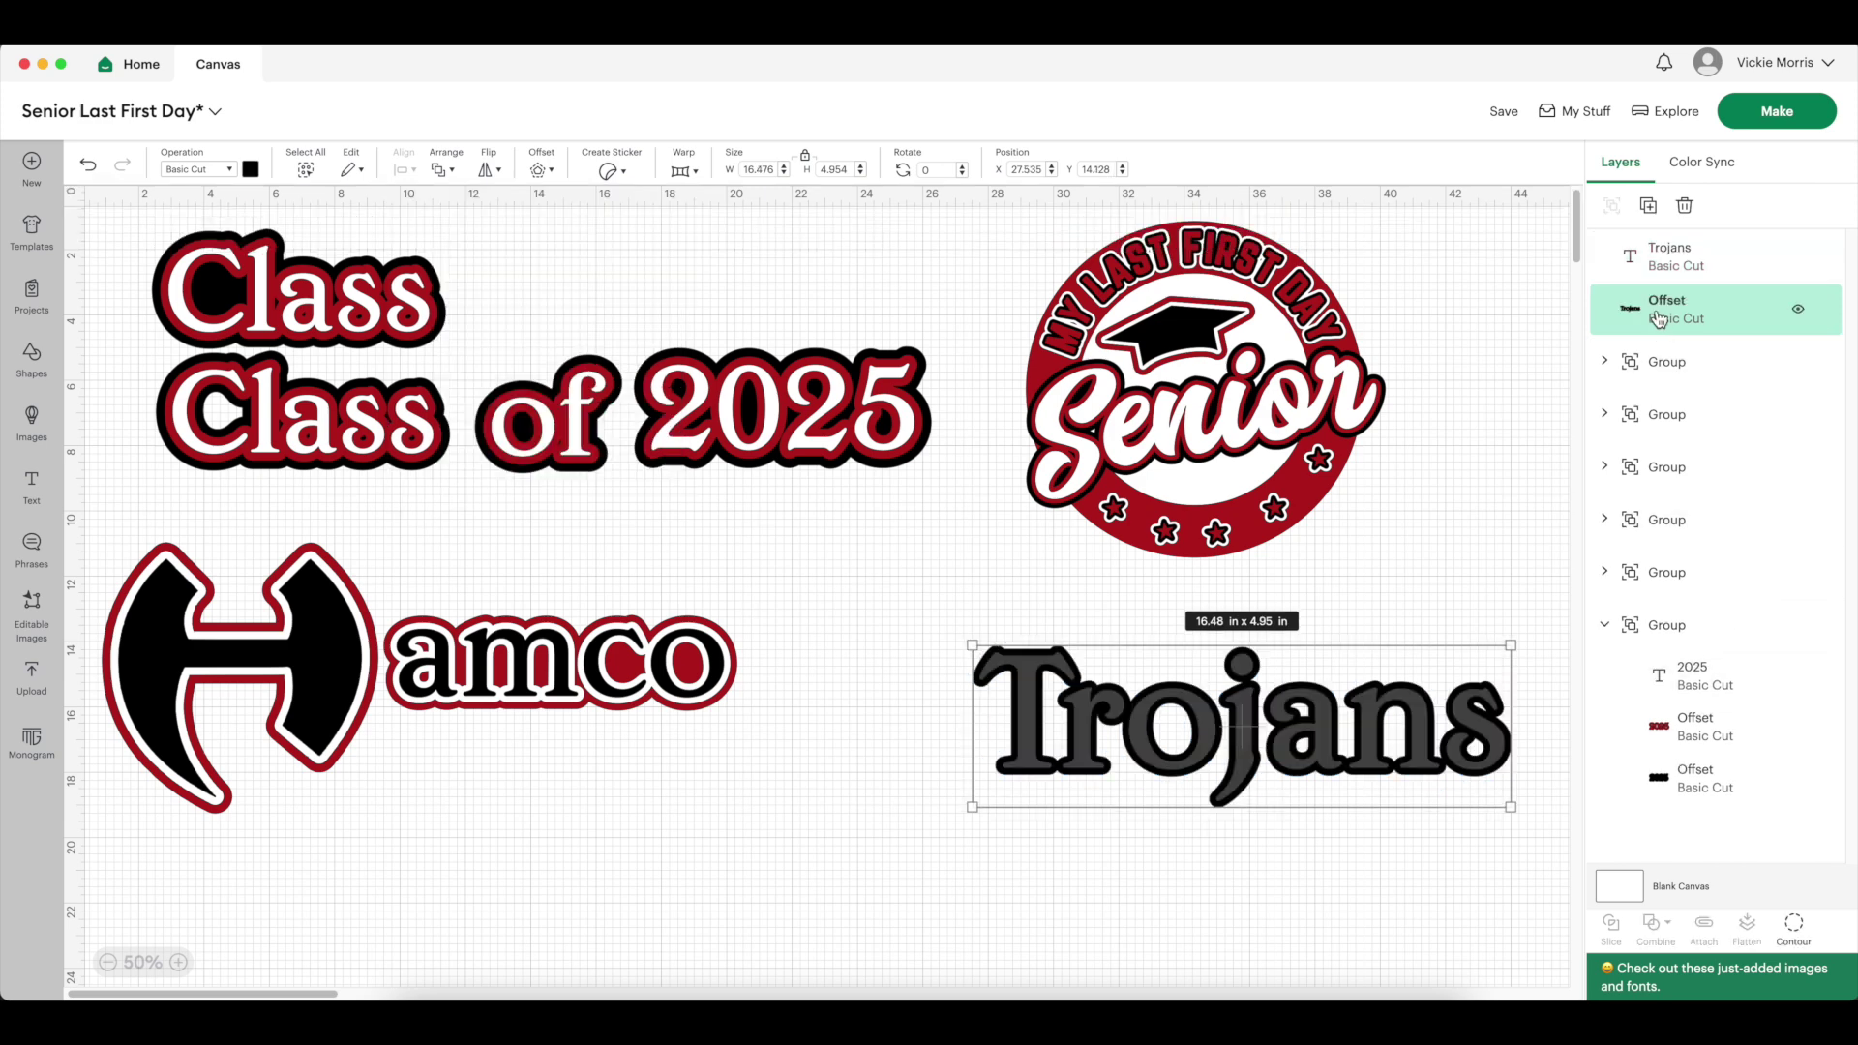
{"action": "left_click", "coordinate": [540, 174]}
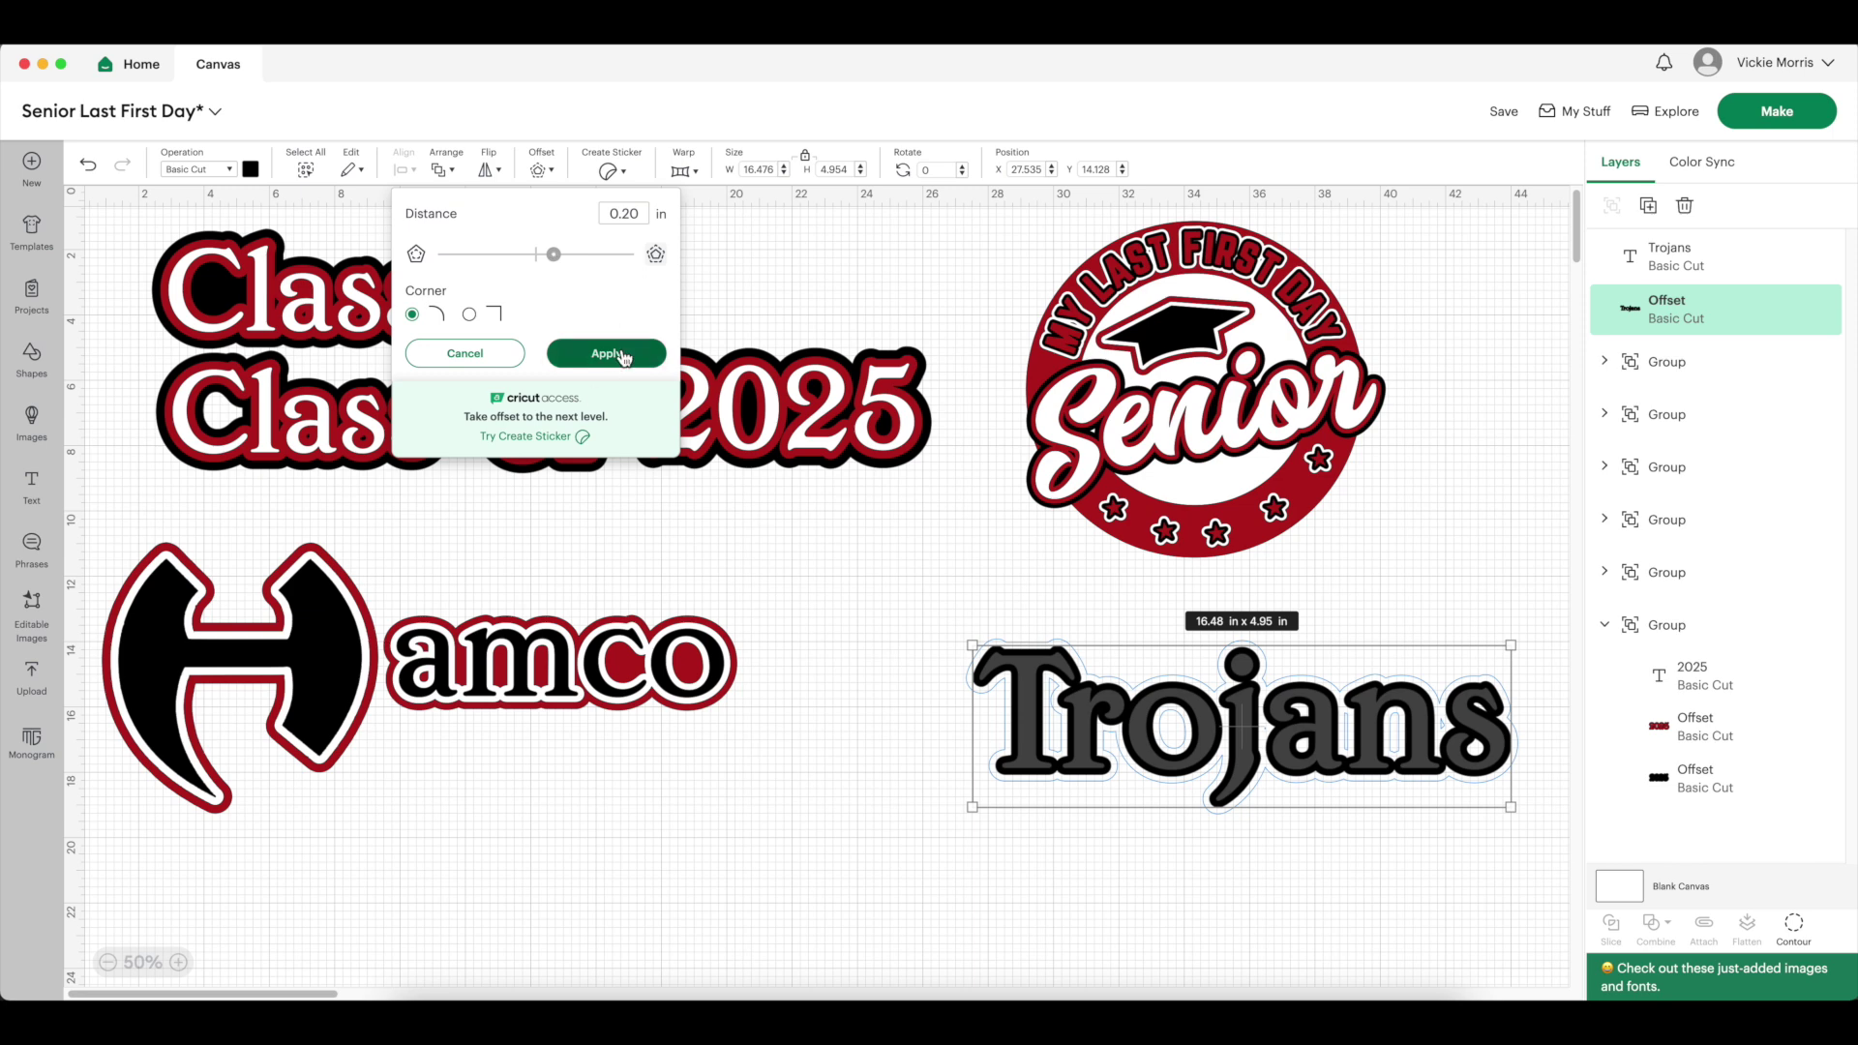
{"action": "left_click", "coordinate": [609, 354]}
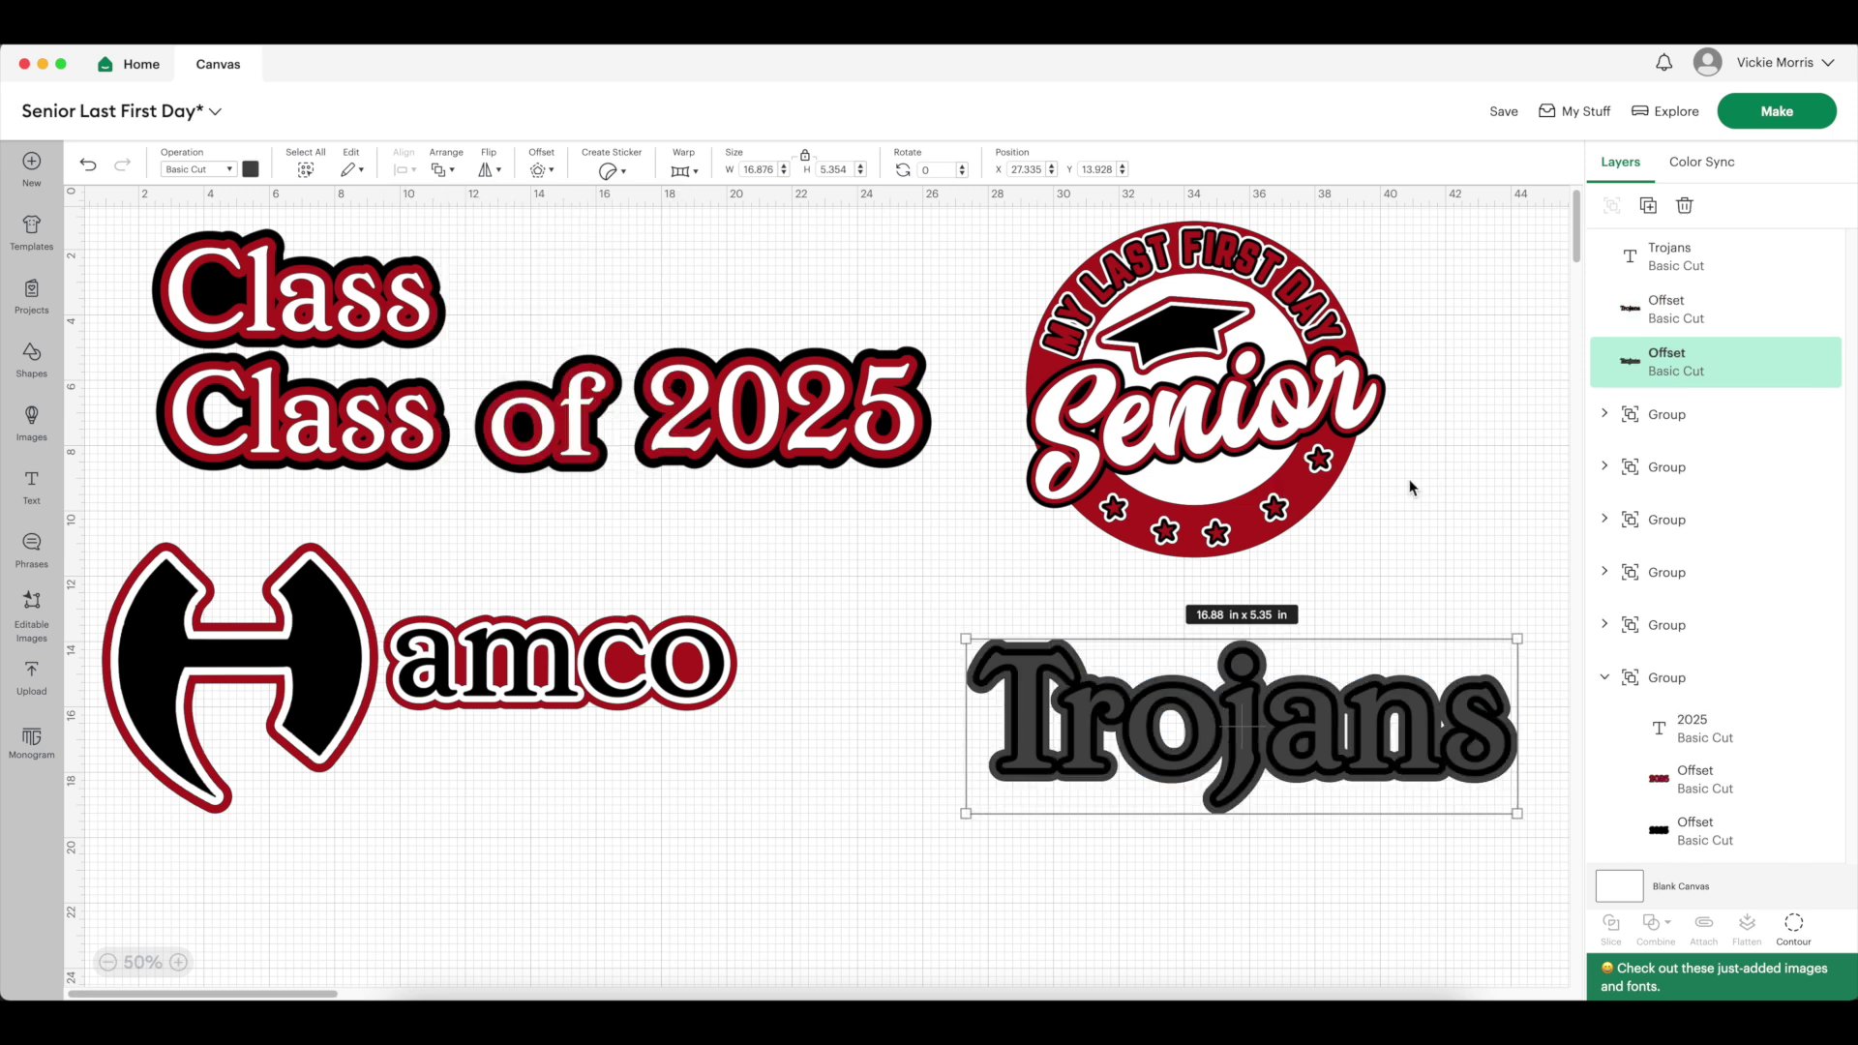
{"action": "left_click", "coordinate": [1544, 416]}
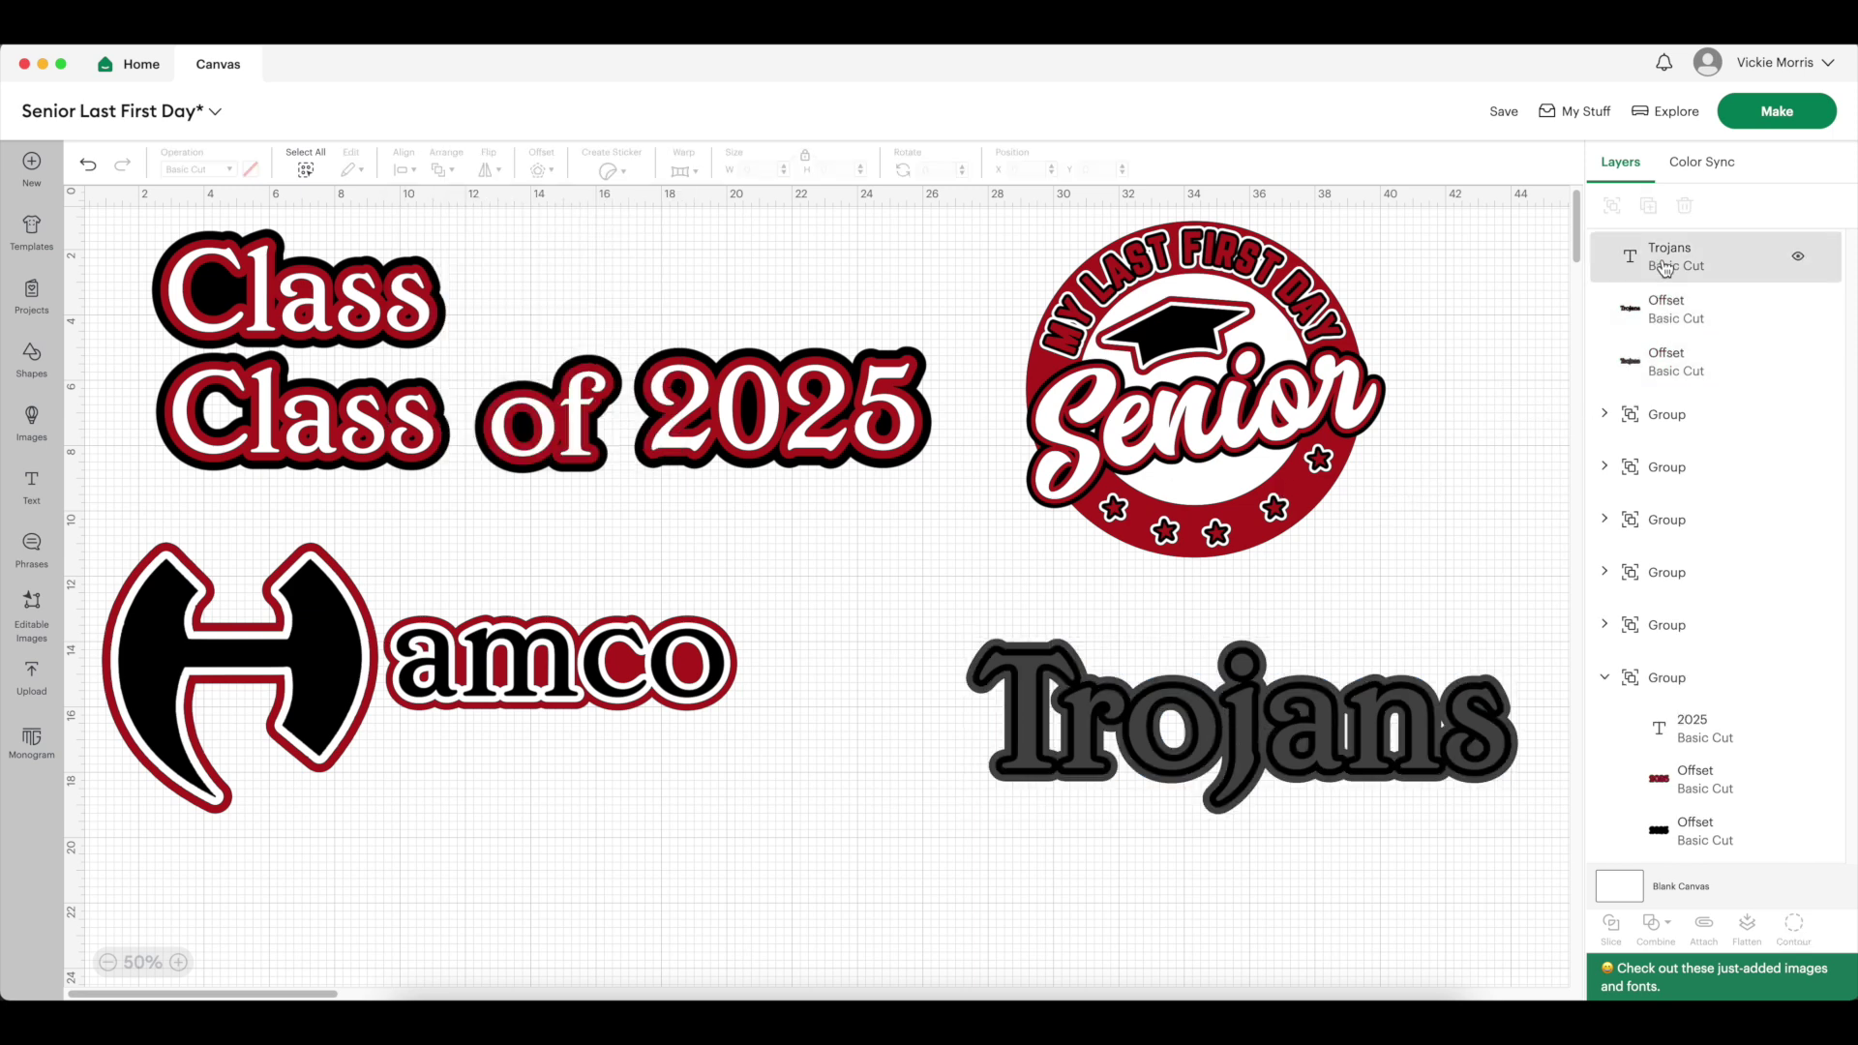
Color the outer "Trojans" offset dark red, the inner offset white and the text black
{"action": "left_click", "coordinate": [1664, 362]}
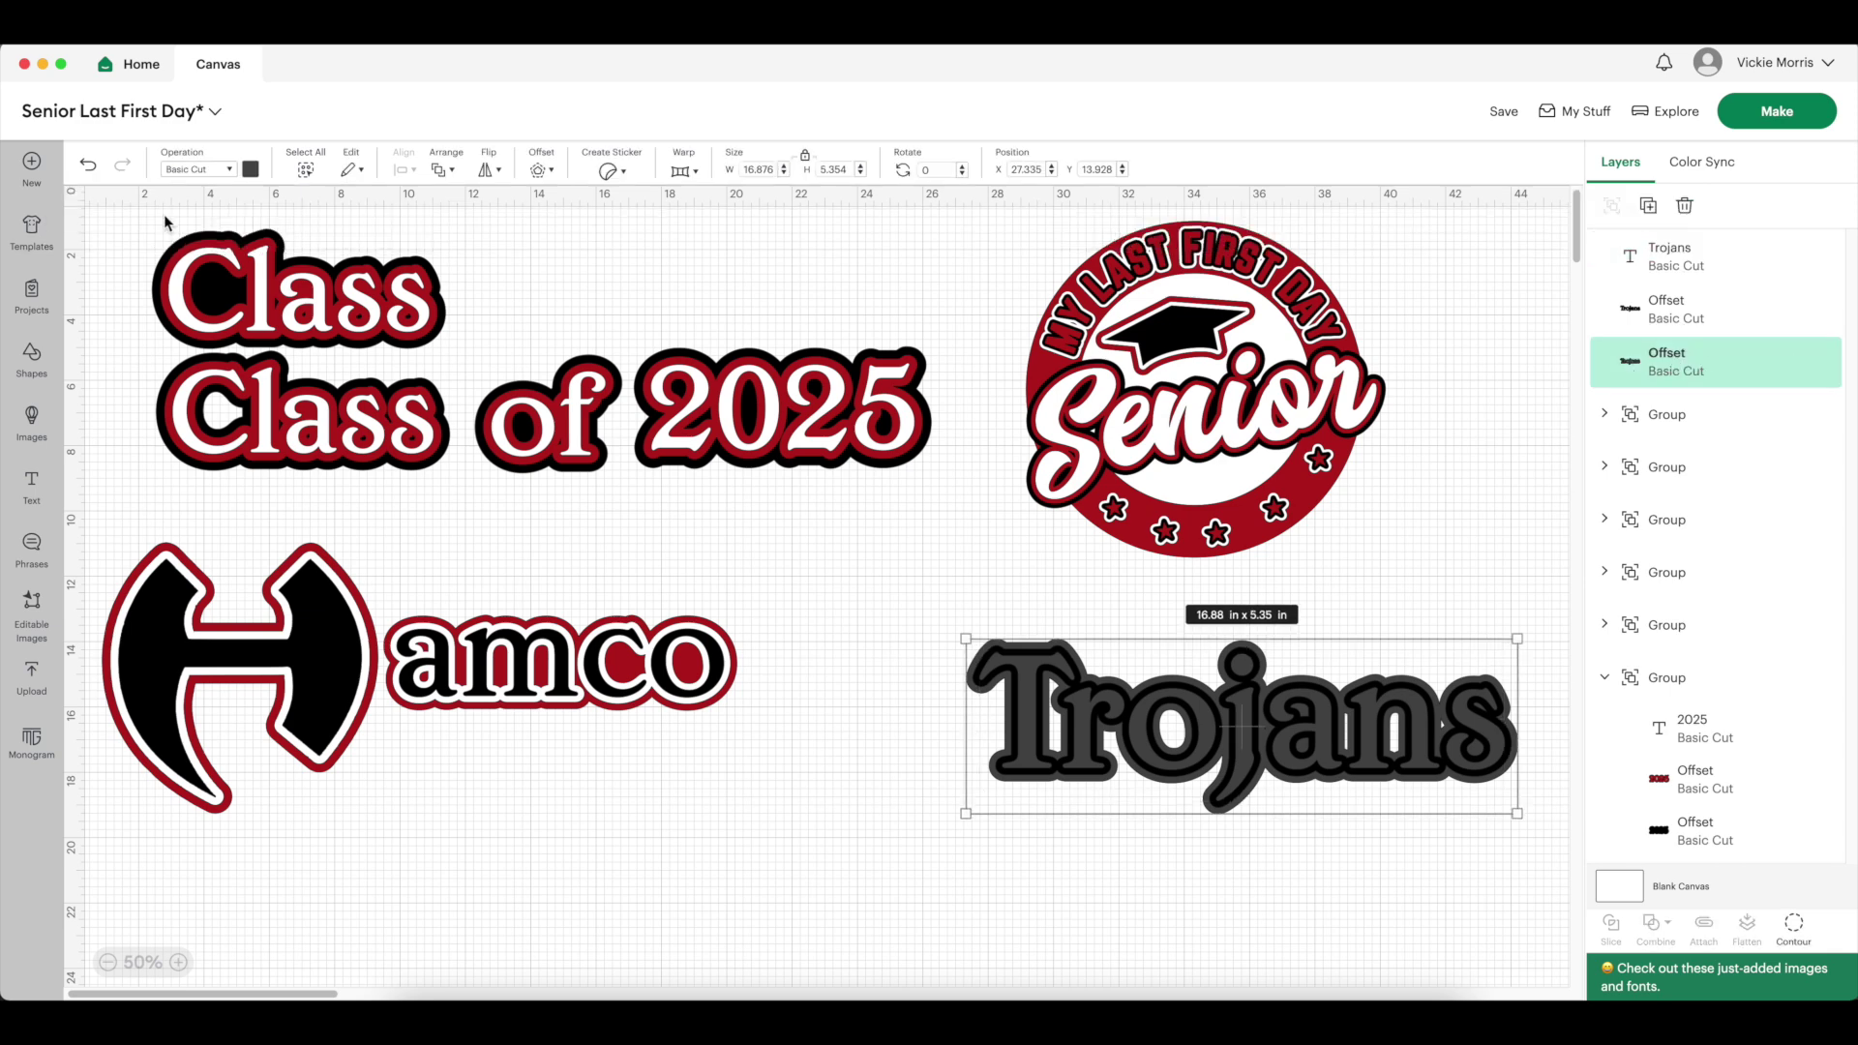
{"action": "left_click", "coordinate": [249, 170]}
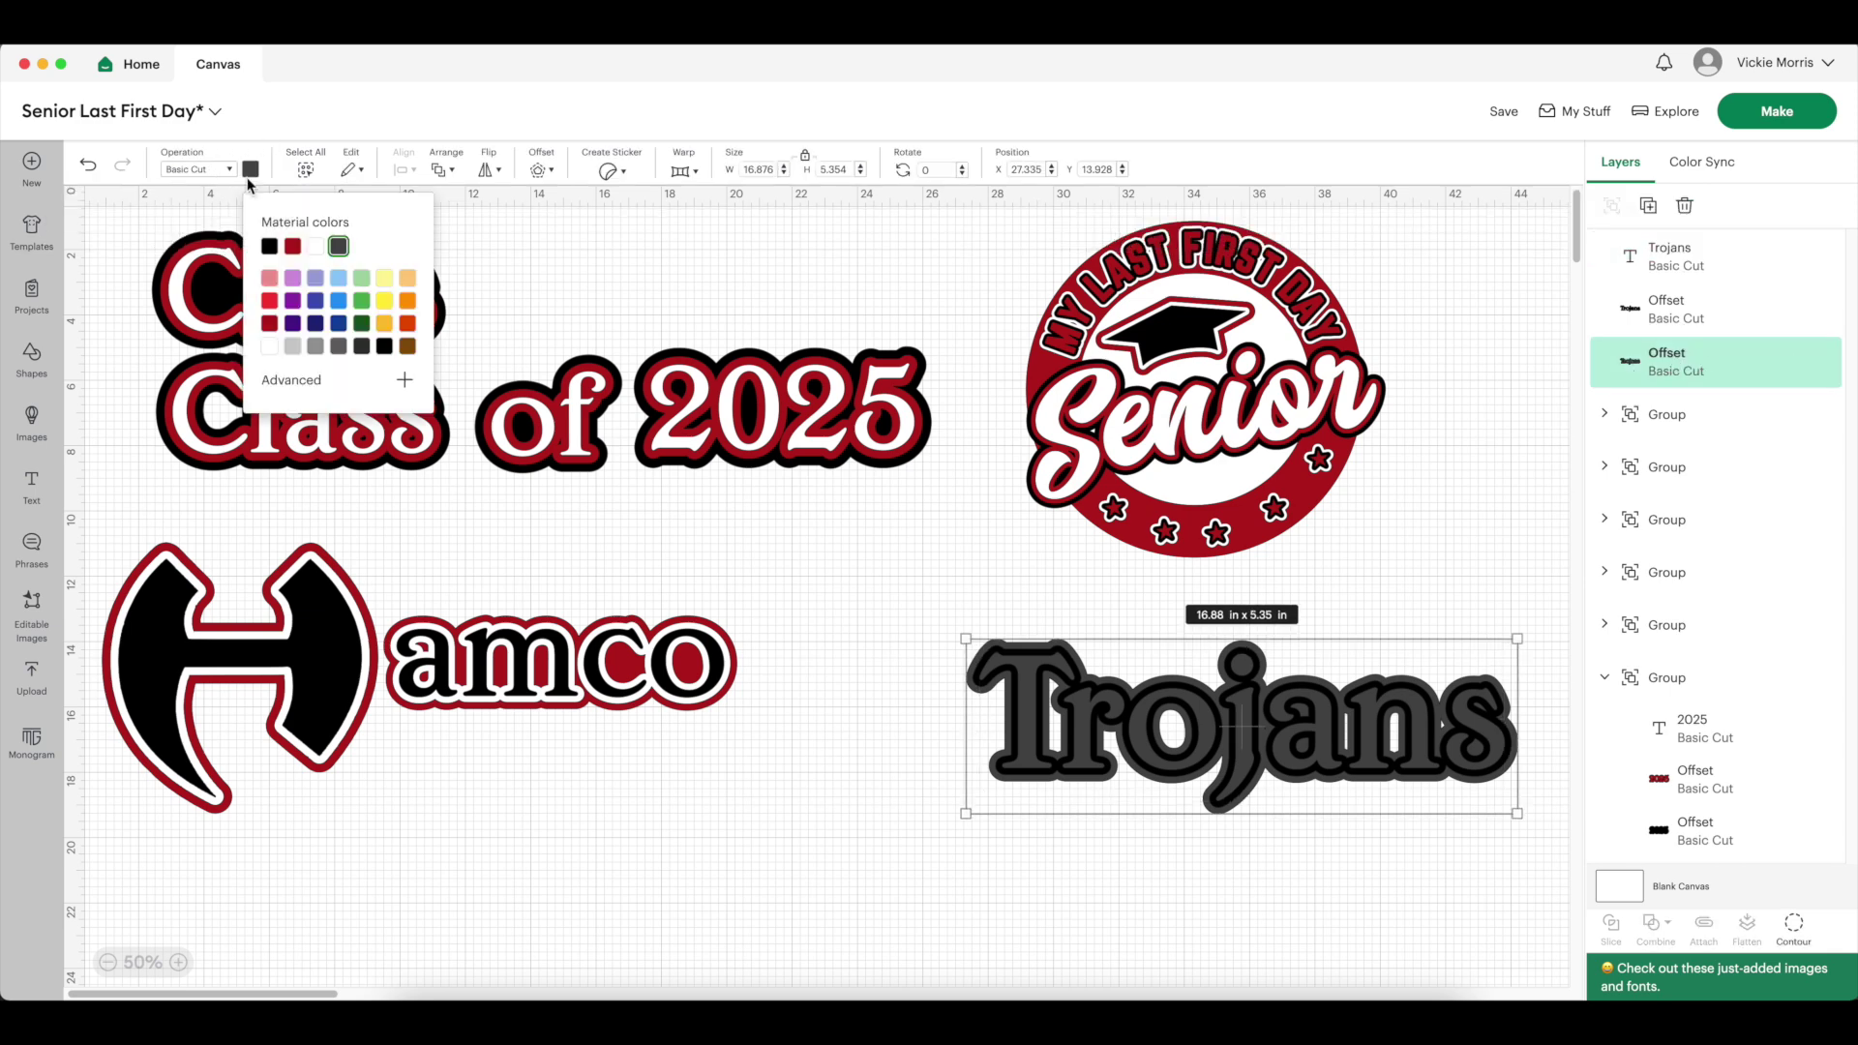
{"action": "left_click", "coordinate": [293, 248]}
{"action": "left_click", "coordinate": [1499, 630]}
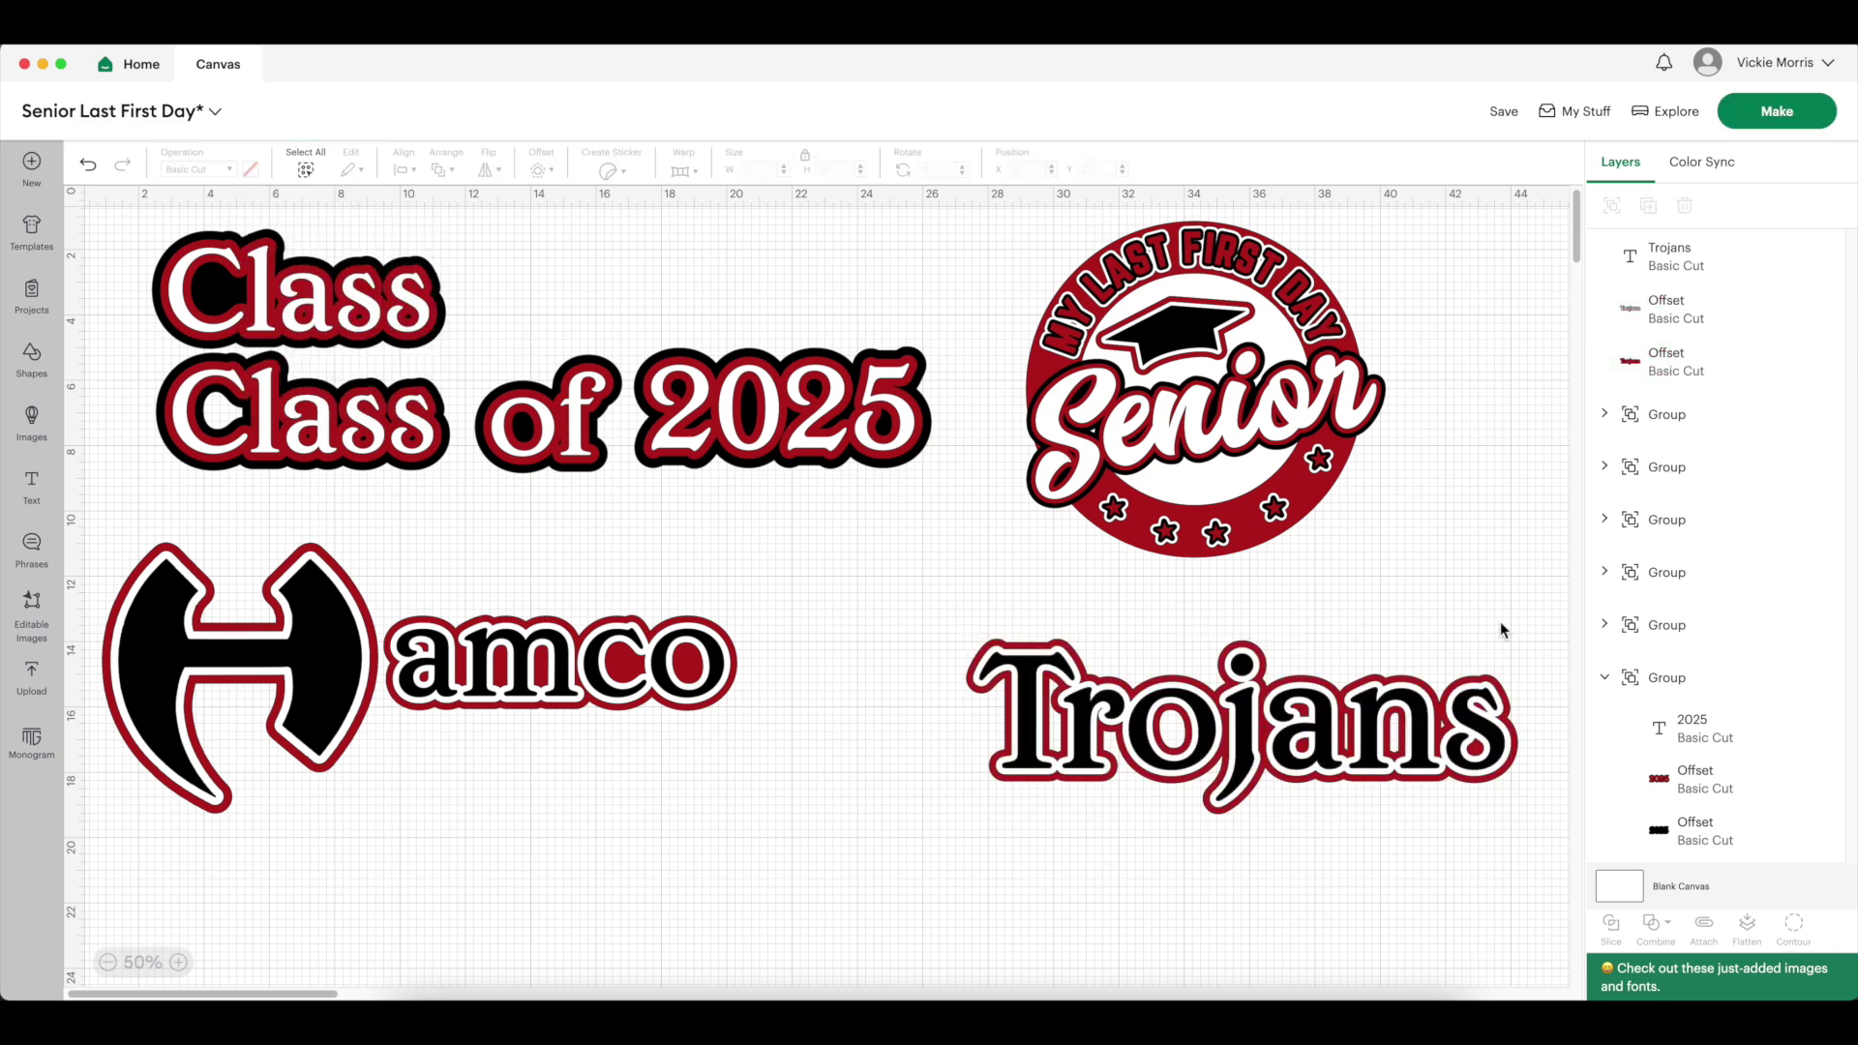
Group the "Trojans" text with its two offsets and place the group directly beside the "Hamco" design
{"action": "left_click_drag", "start_coordinate": [1495, 642], "coordinate": [1353, 697]}
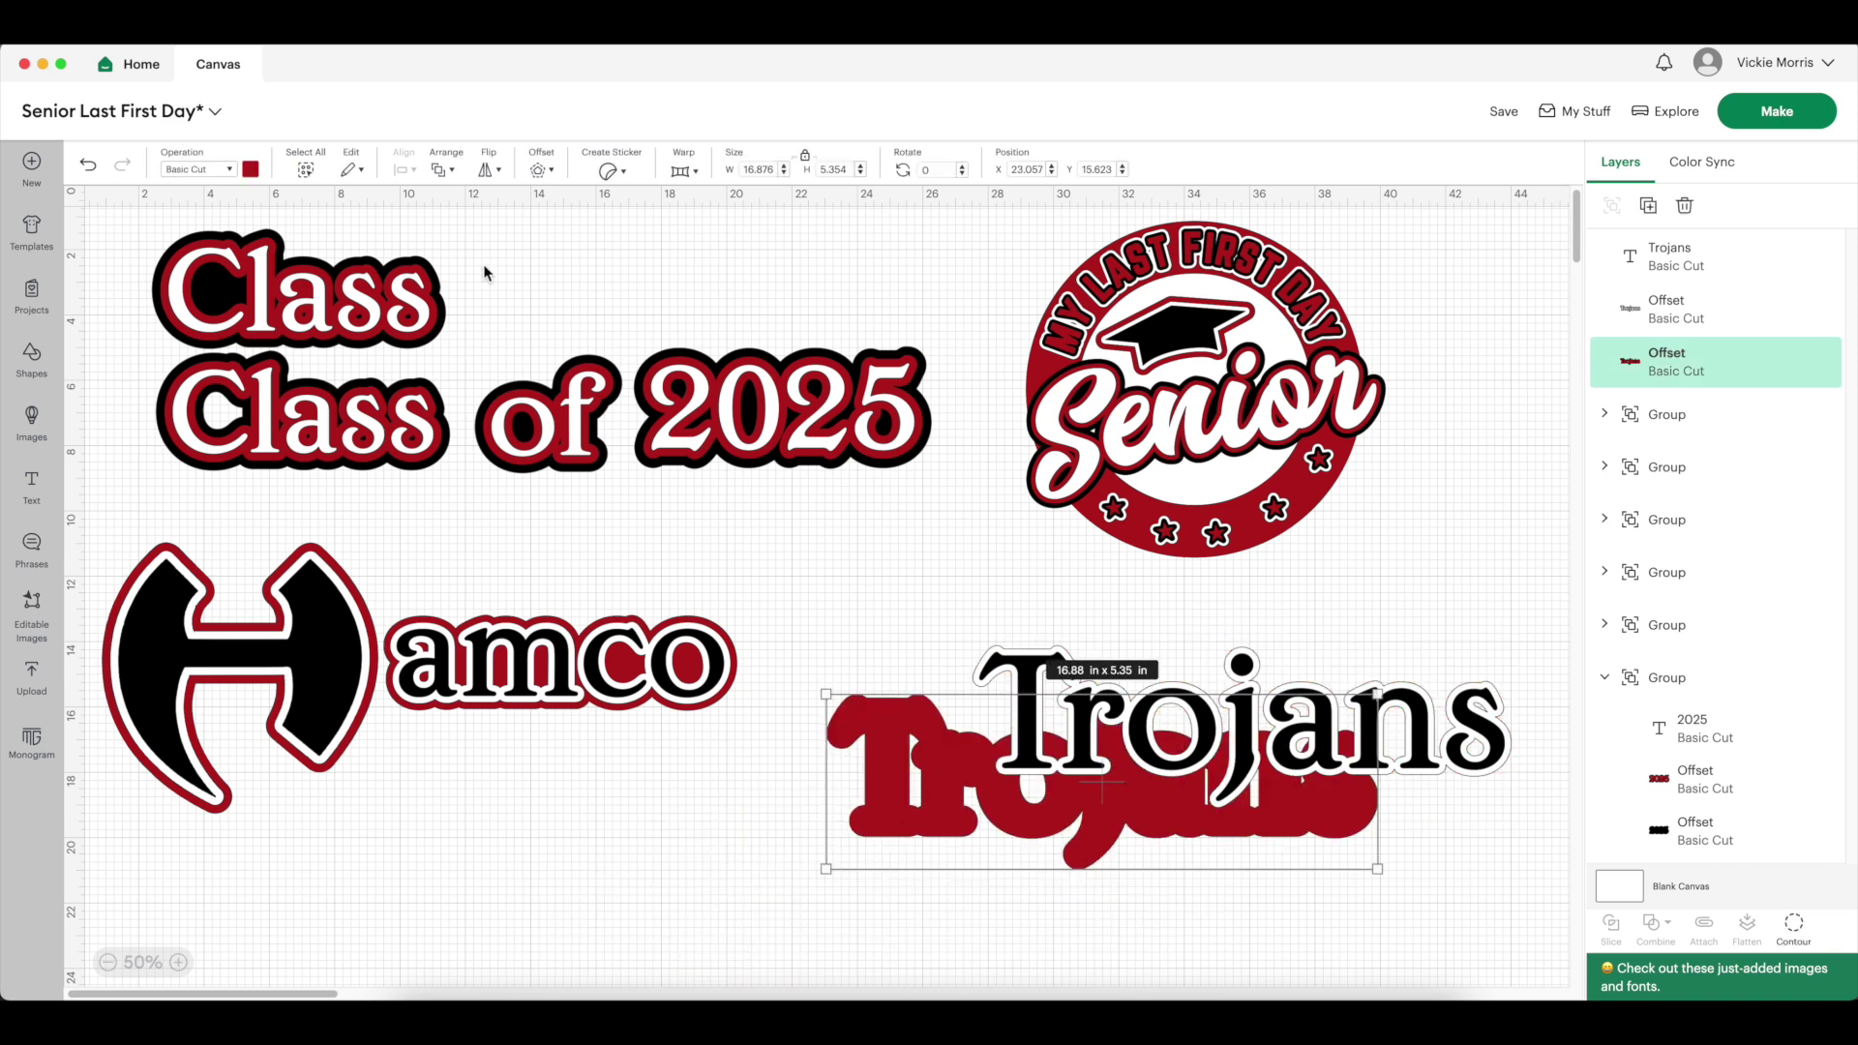
{"action": "left_click", "coordinate": [88, 166]}
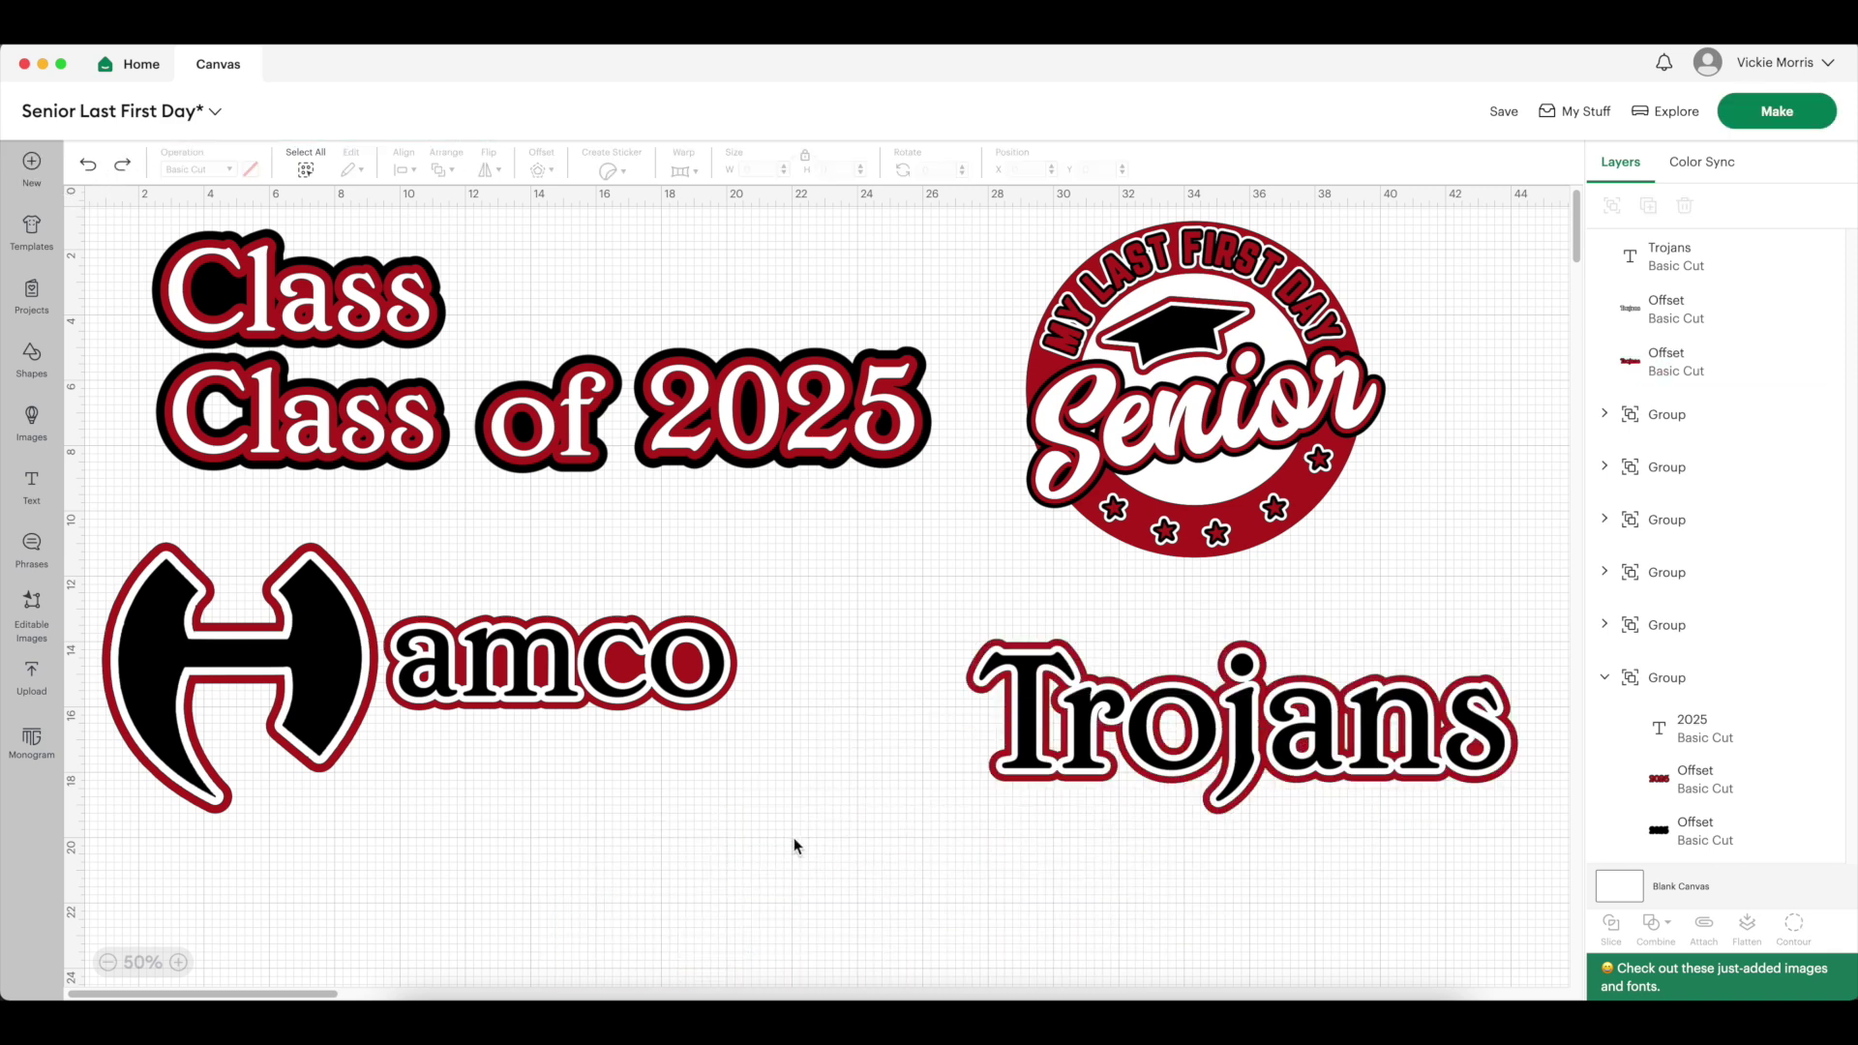
{"action": "left_click_drag", "start_coordinate": [978, 917], "coordinate": [1462, 705]}
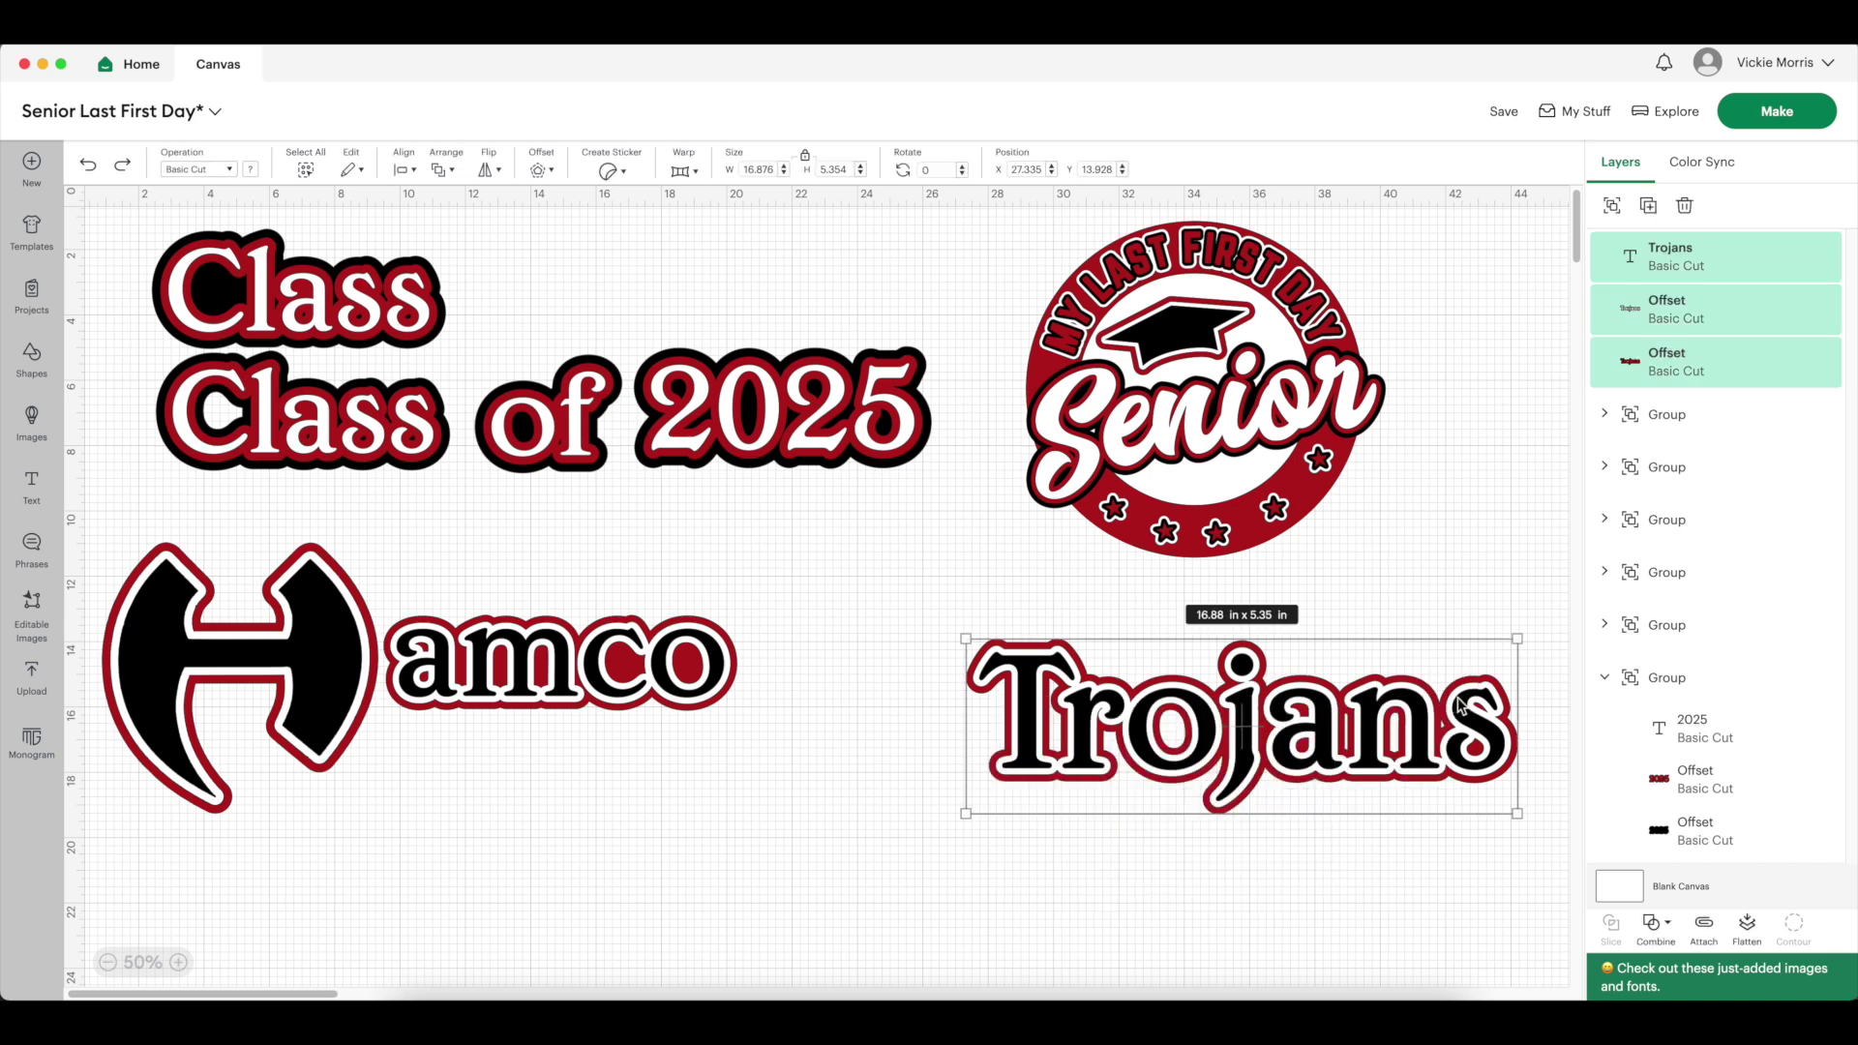
{"action": "left_click", "coordinate": [1611, 205]}
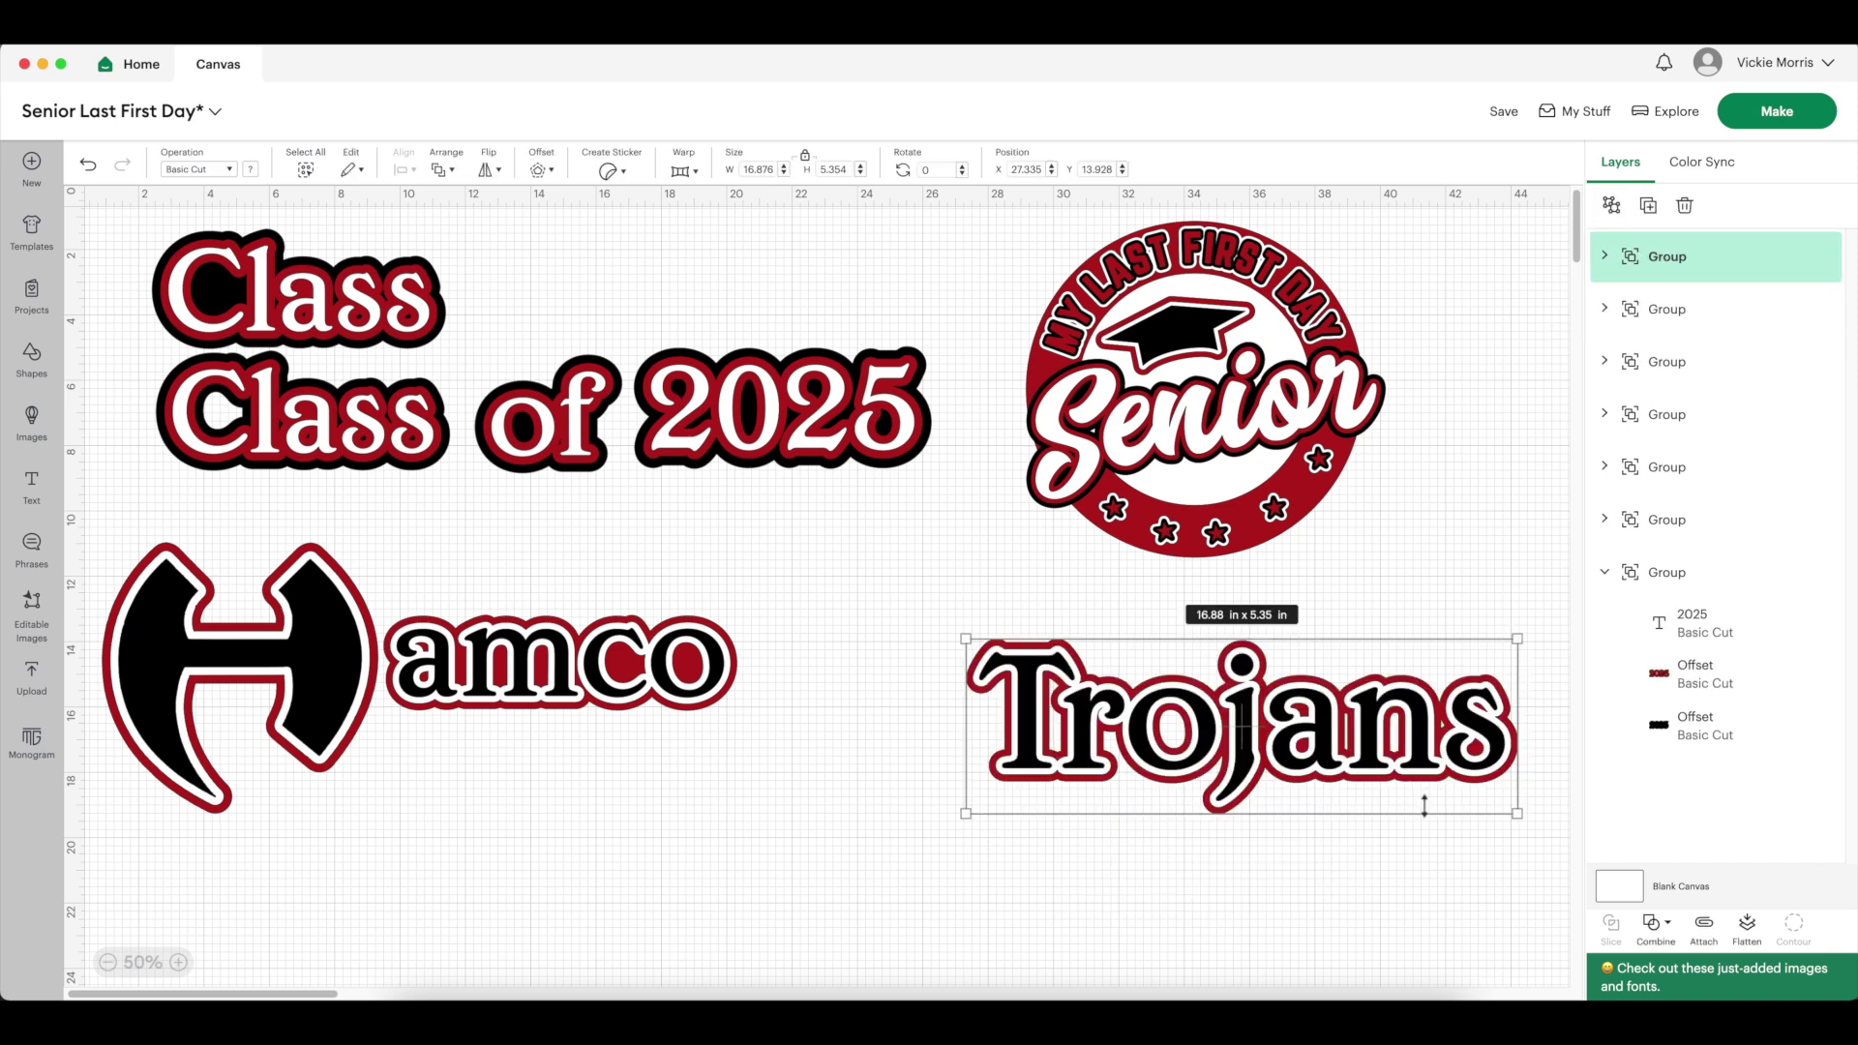
{"action": "left_click", "coordinate": [1295, 871]}
{"action": "left_click_drag", "start_coordinate": [1304, 782], "coordinate": [1095, 716]}
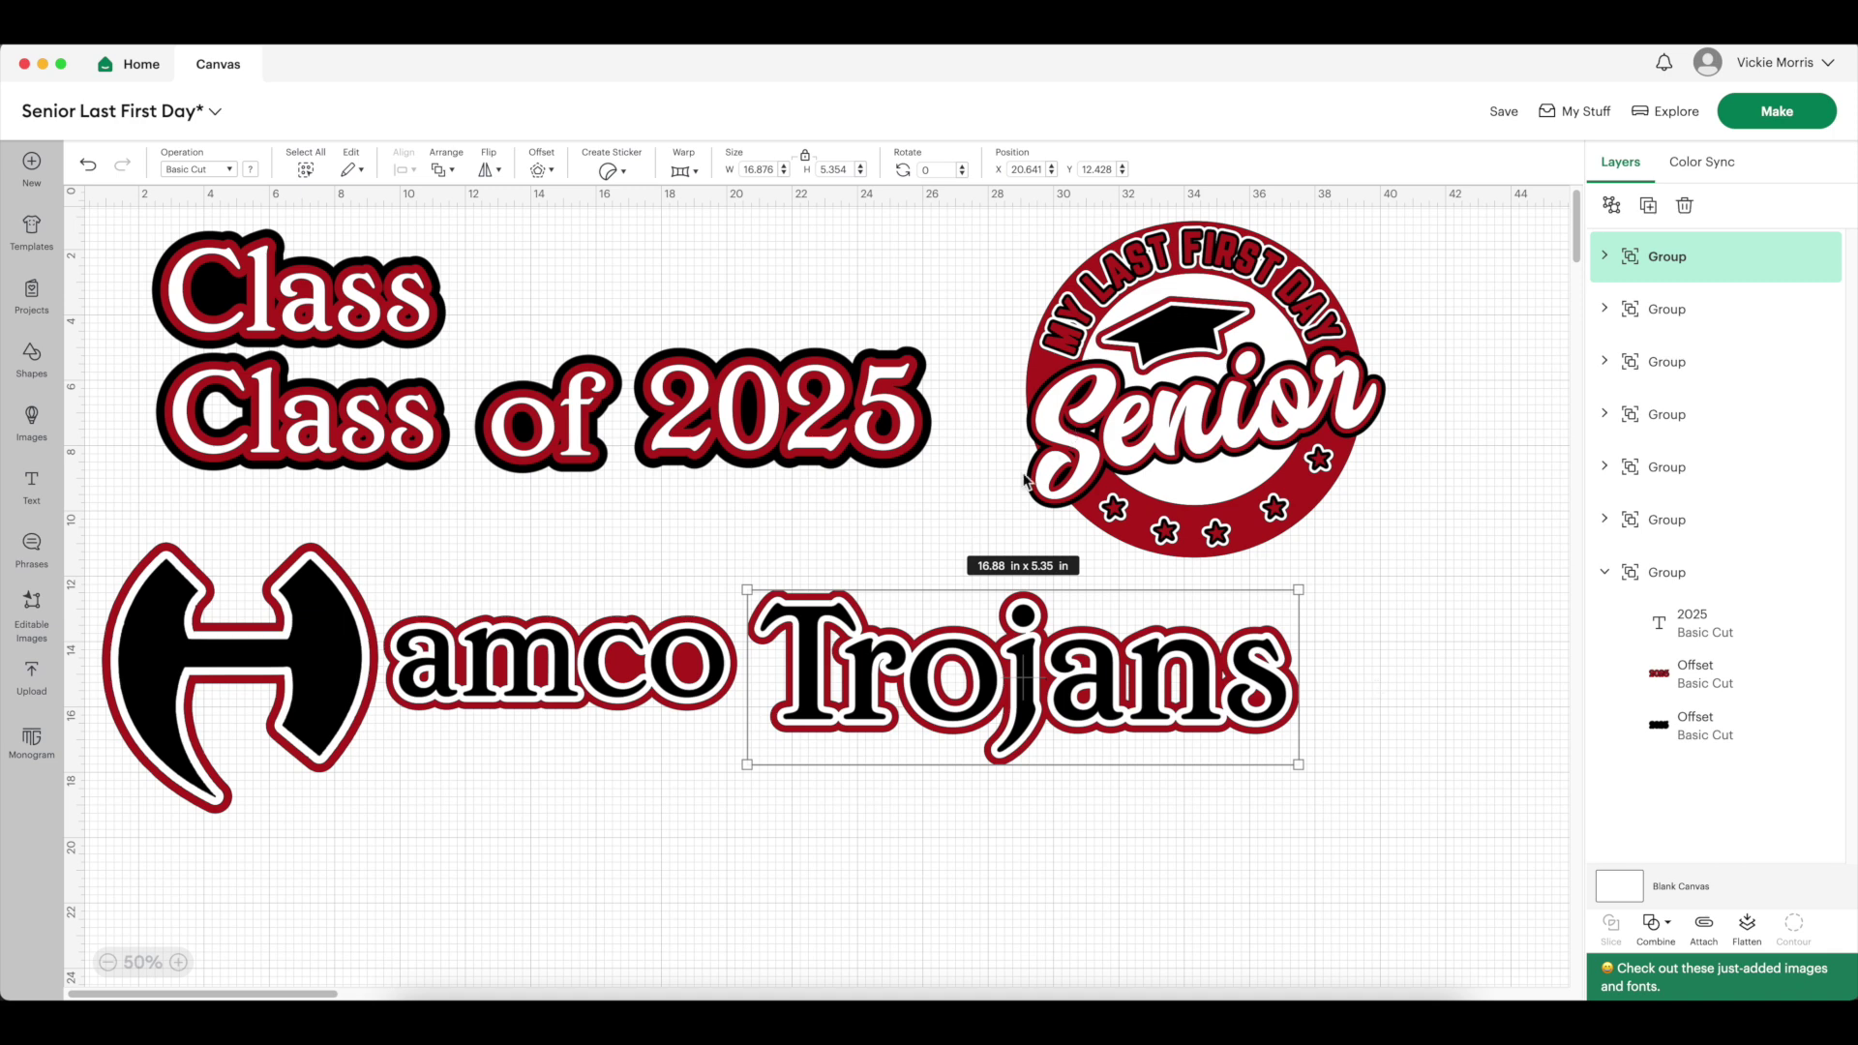
Expand the Senior badge group and move the black offset of the word "Senior" out below the "Trojans" design
{"action": "left_click", "coordinate": [1094, 437]}
{"action": "left_click", "coordinate": [1605, 467]}
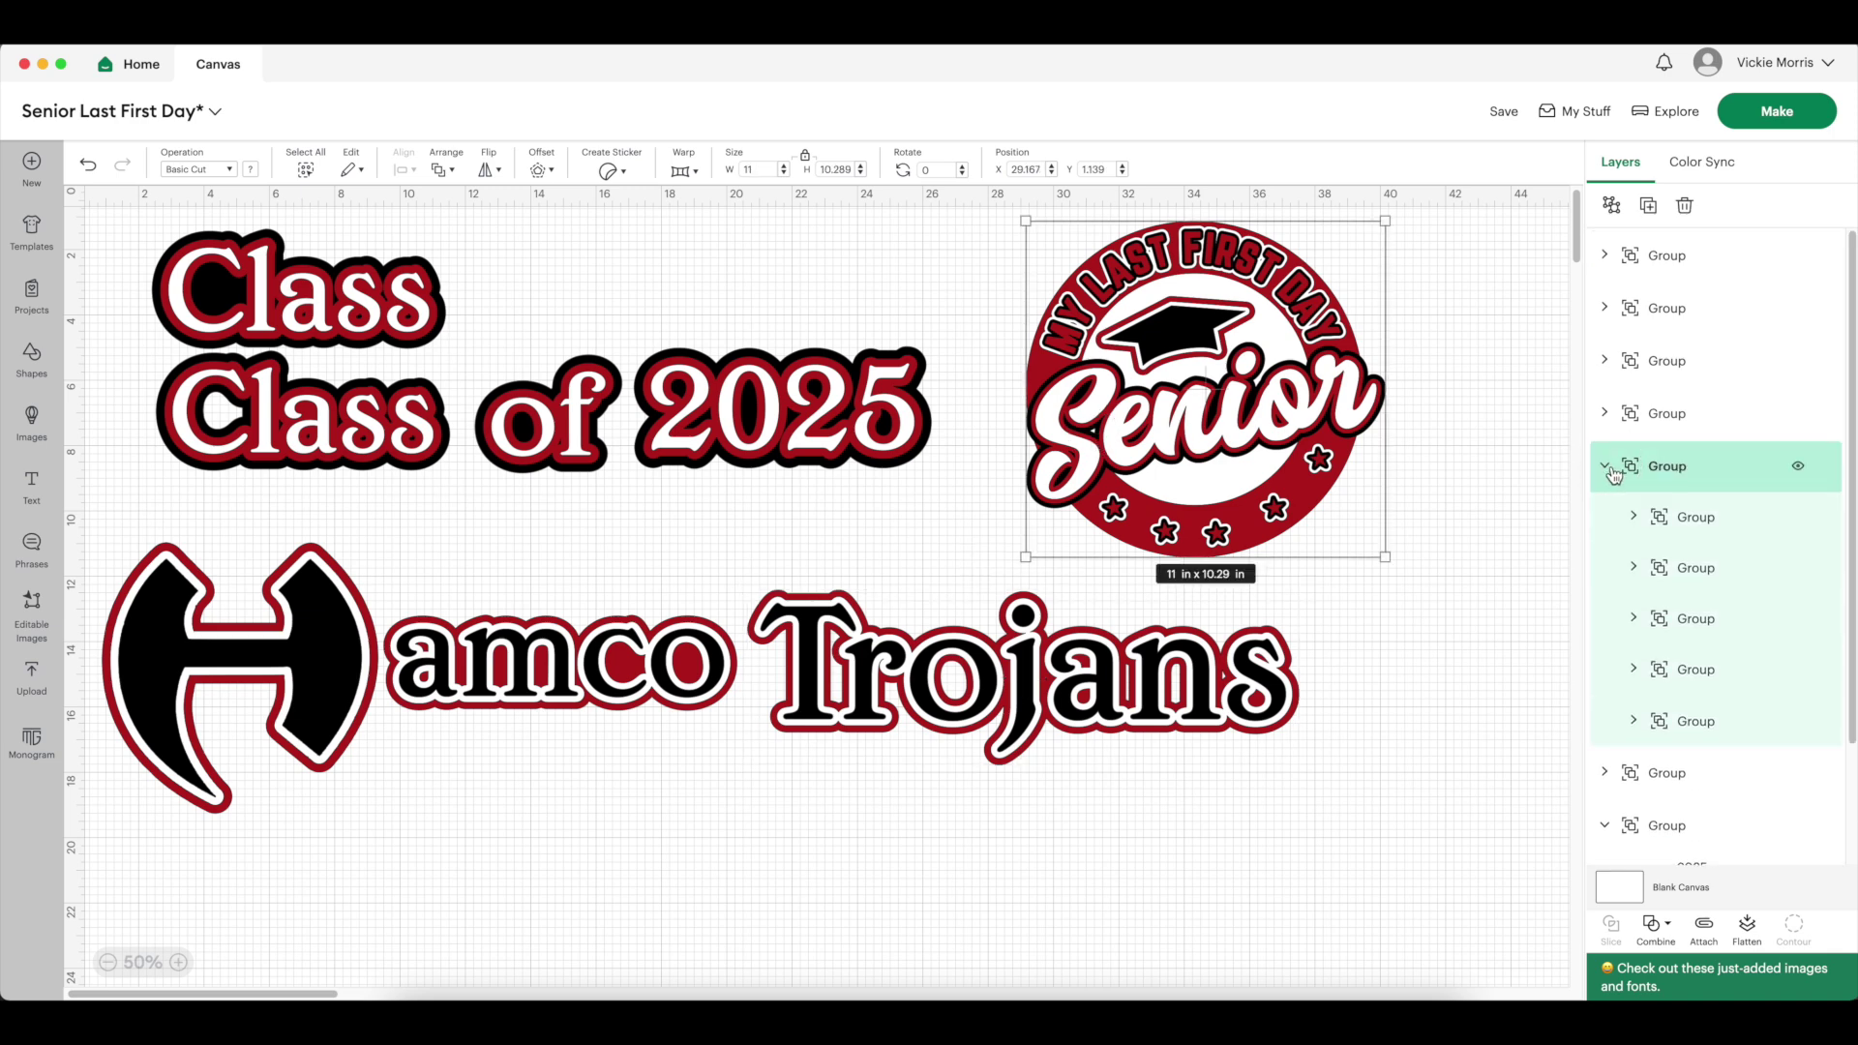
{"action": "left_click", "coordinate": [1682, 528]}
{"action": "left_click_drag", "start_coordinate": [1203, 418], "coordinate": [1221, 844]}
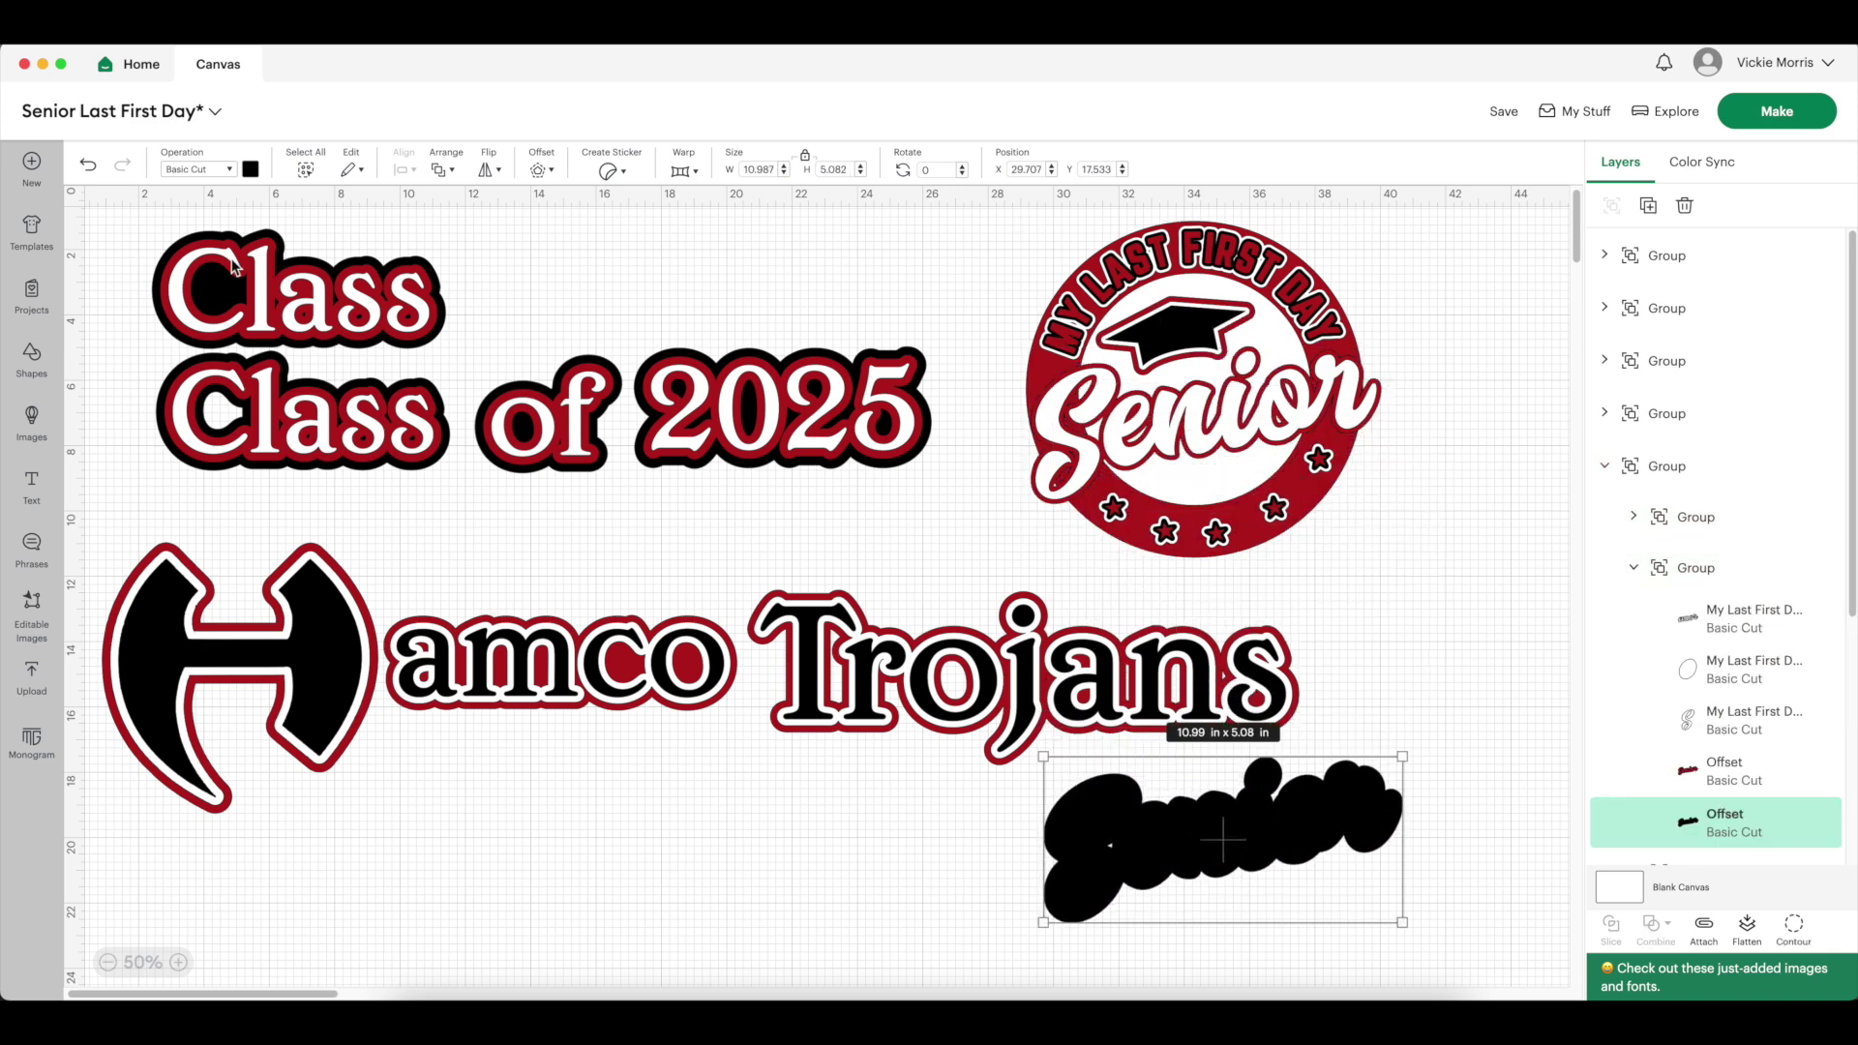
Add a small circle and place it over the hole in the black "Senior" offset
{"action": "left_click", "coordinate": [53, 363]}
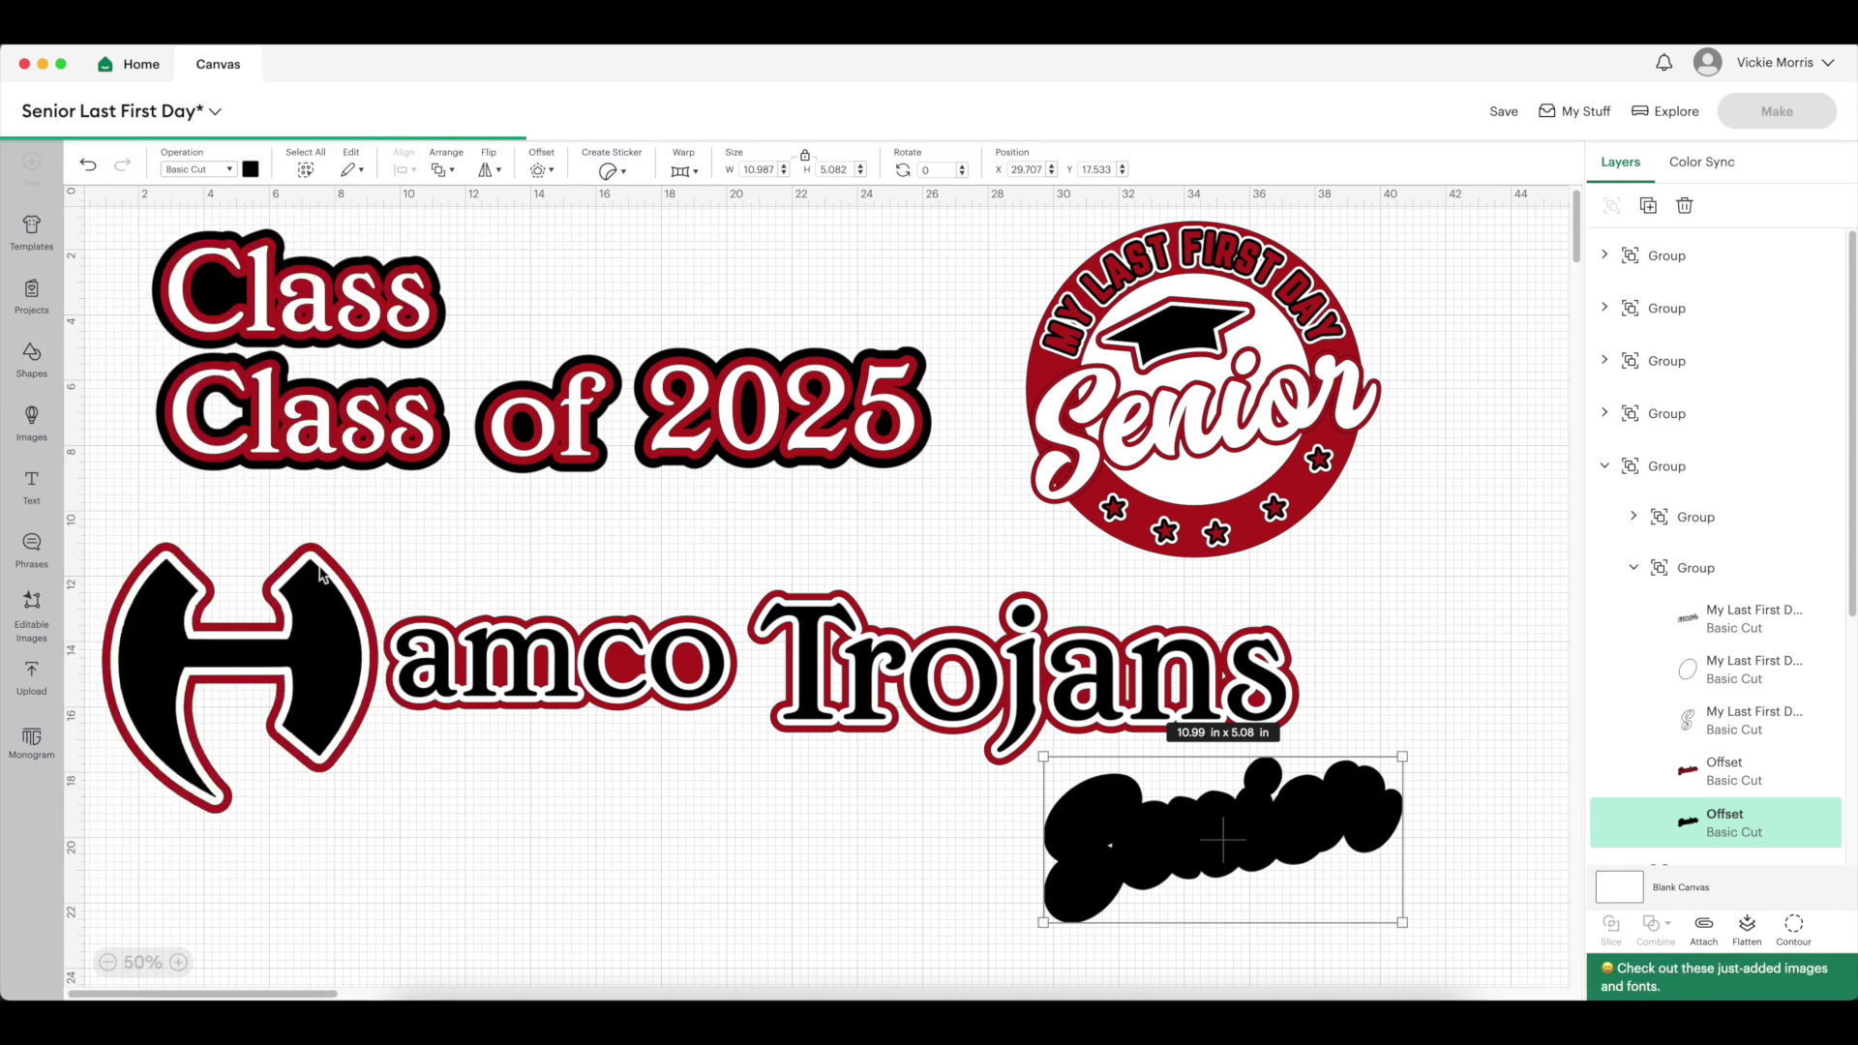
{"action": "left_click", "coordinate": [193, 476]}
{"action": "left_click_drag", "start_coordinate": [310, 426], "coordinate": [1117, 855]}
{"action": "left_click", "coordinate": [956, 862]}
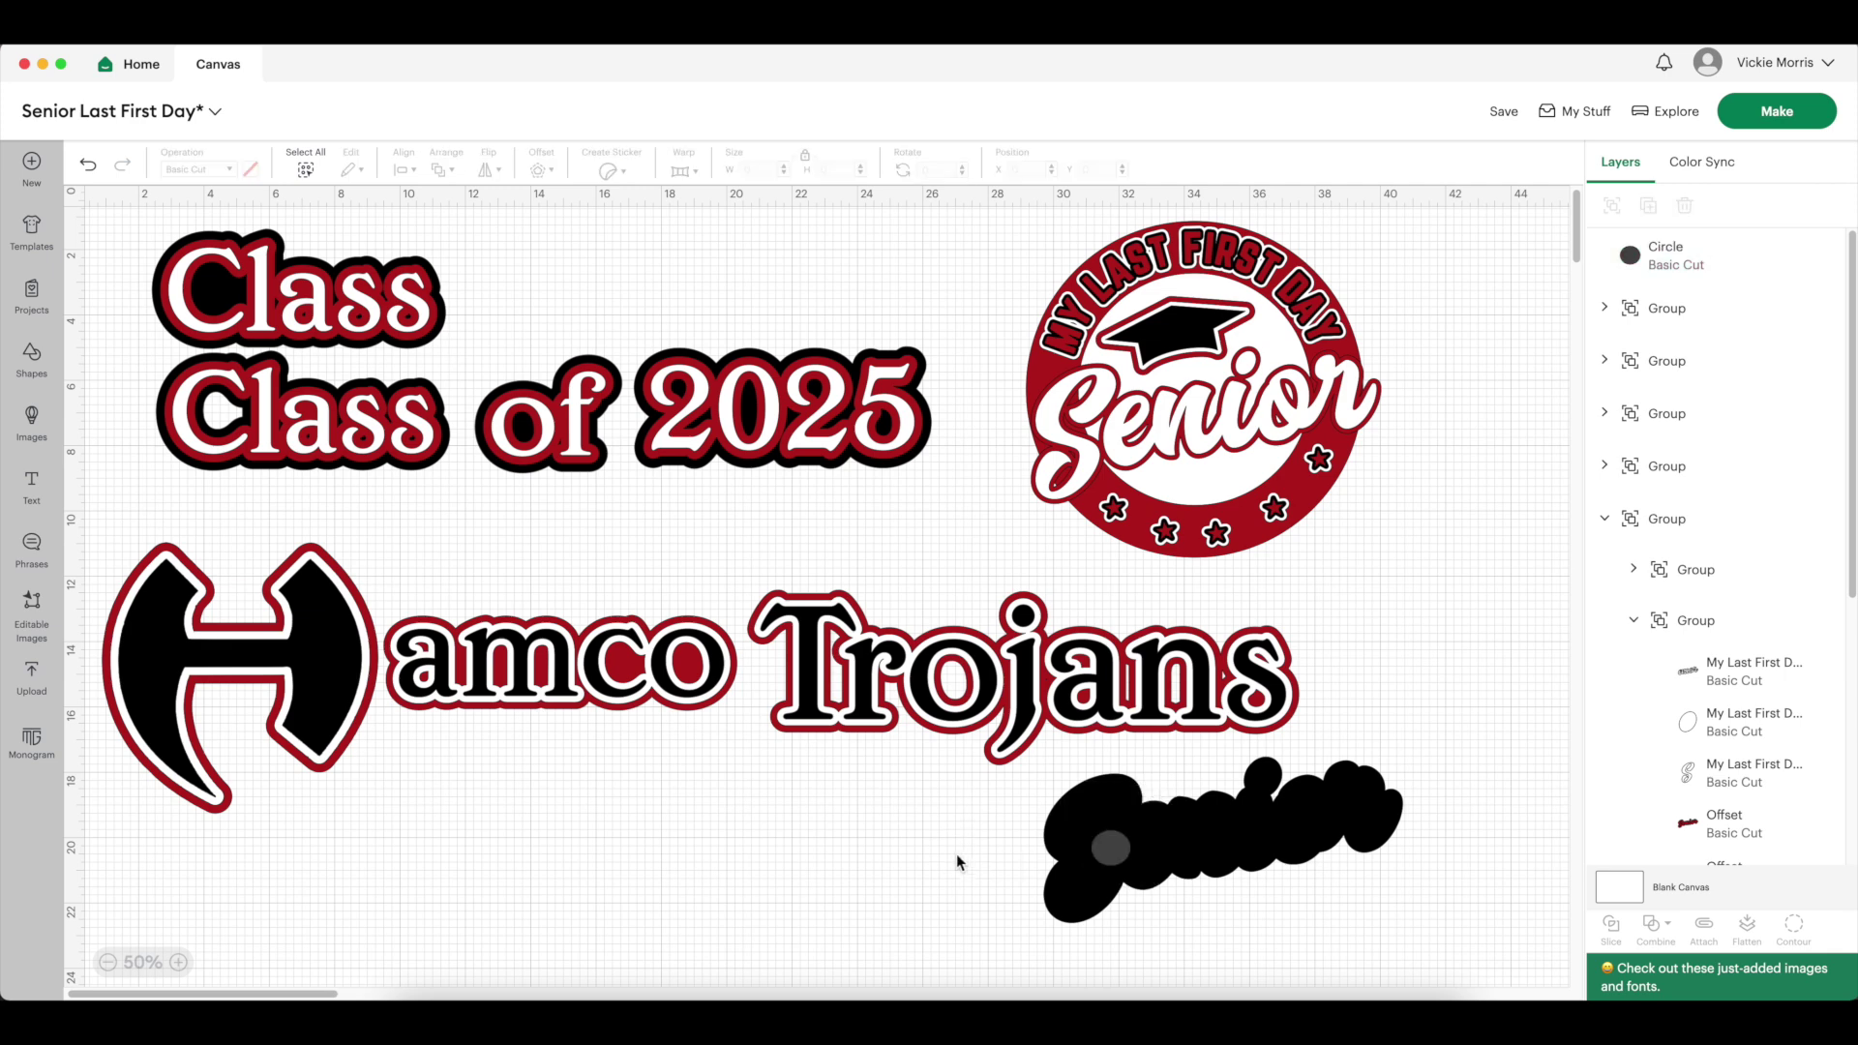
Ungroup the Senior badge and its "Senior" subgroup, and select only the circle and the black offset
{"action": "left_click_drag", "start_coordinate": [951, 863], "coordinate": [1429, 879]}
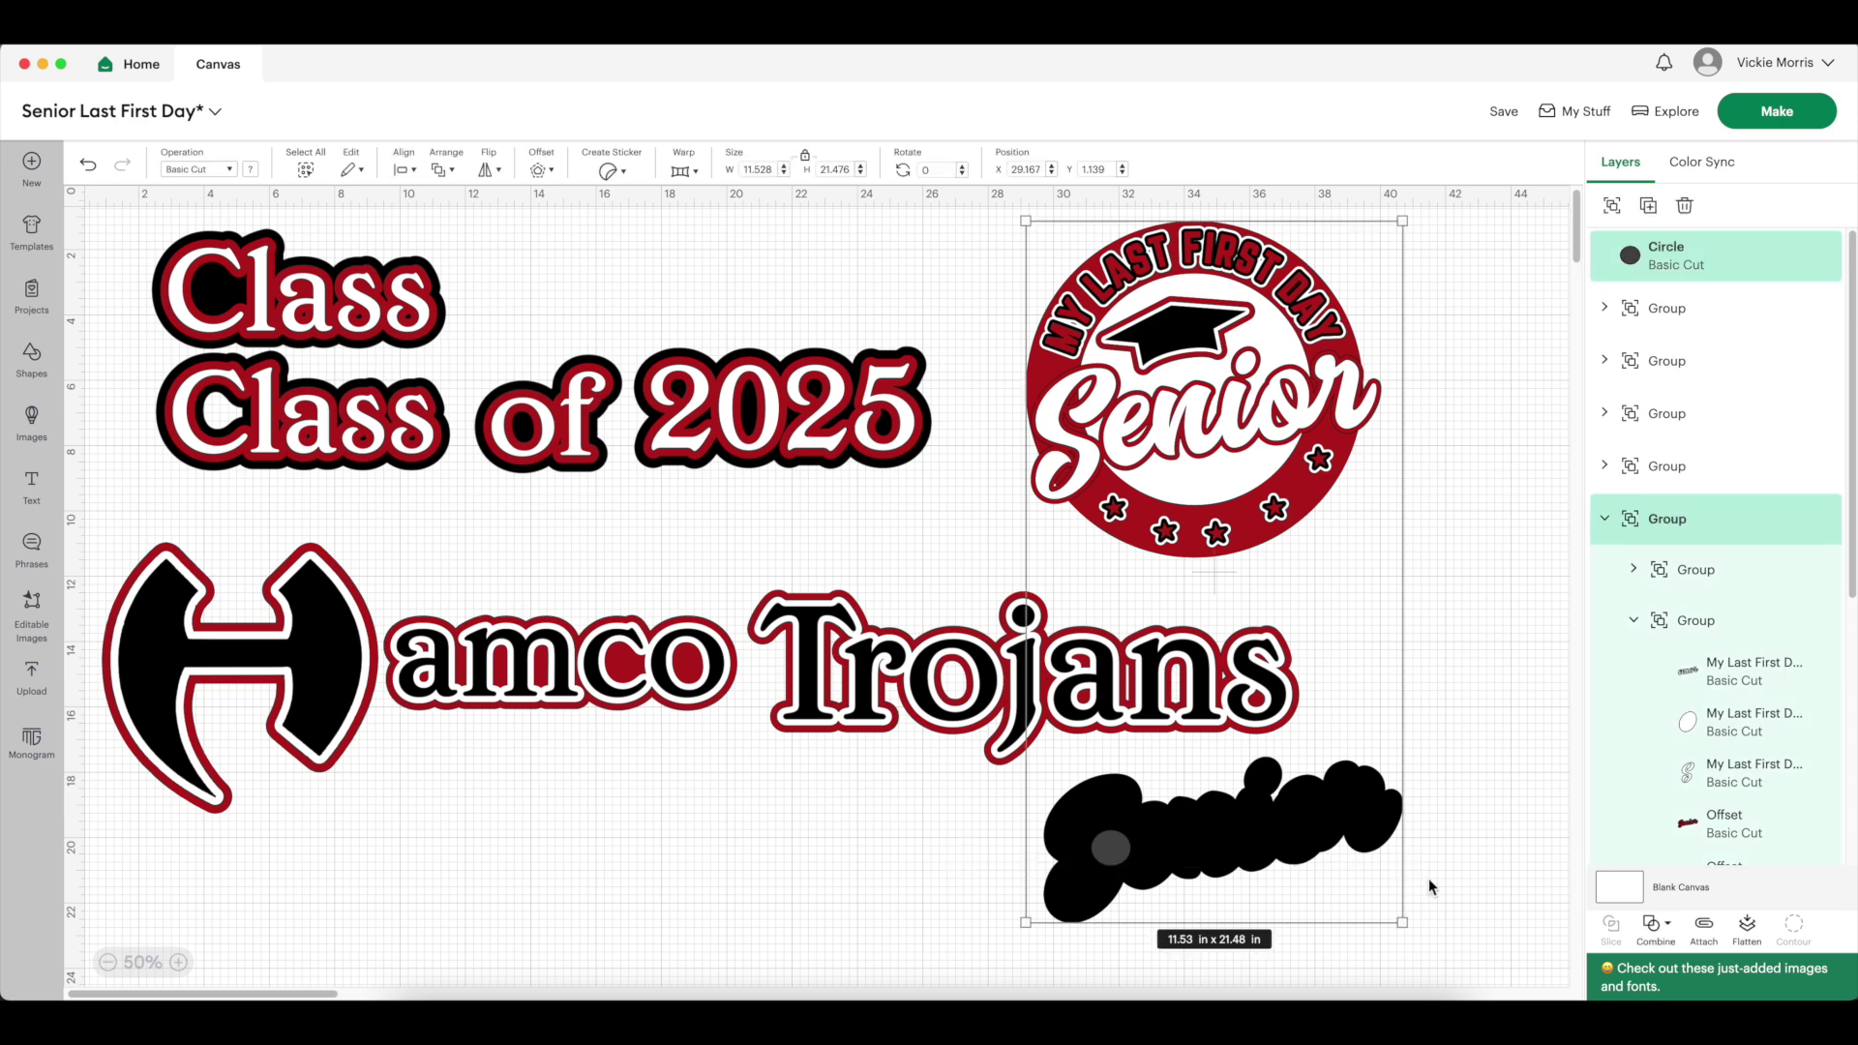
{"action": "key", "text": "super+g"}
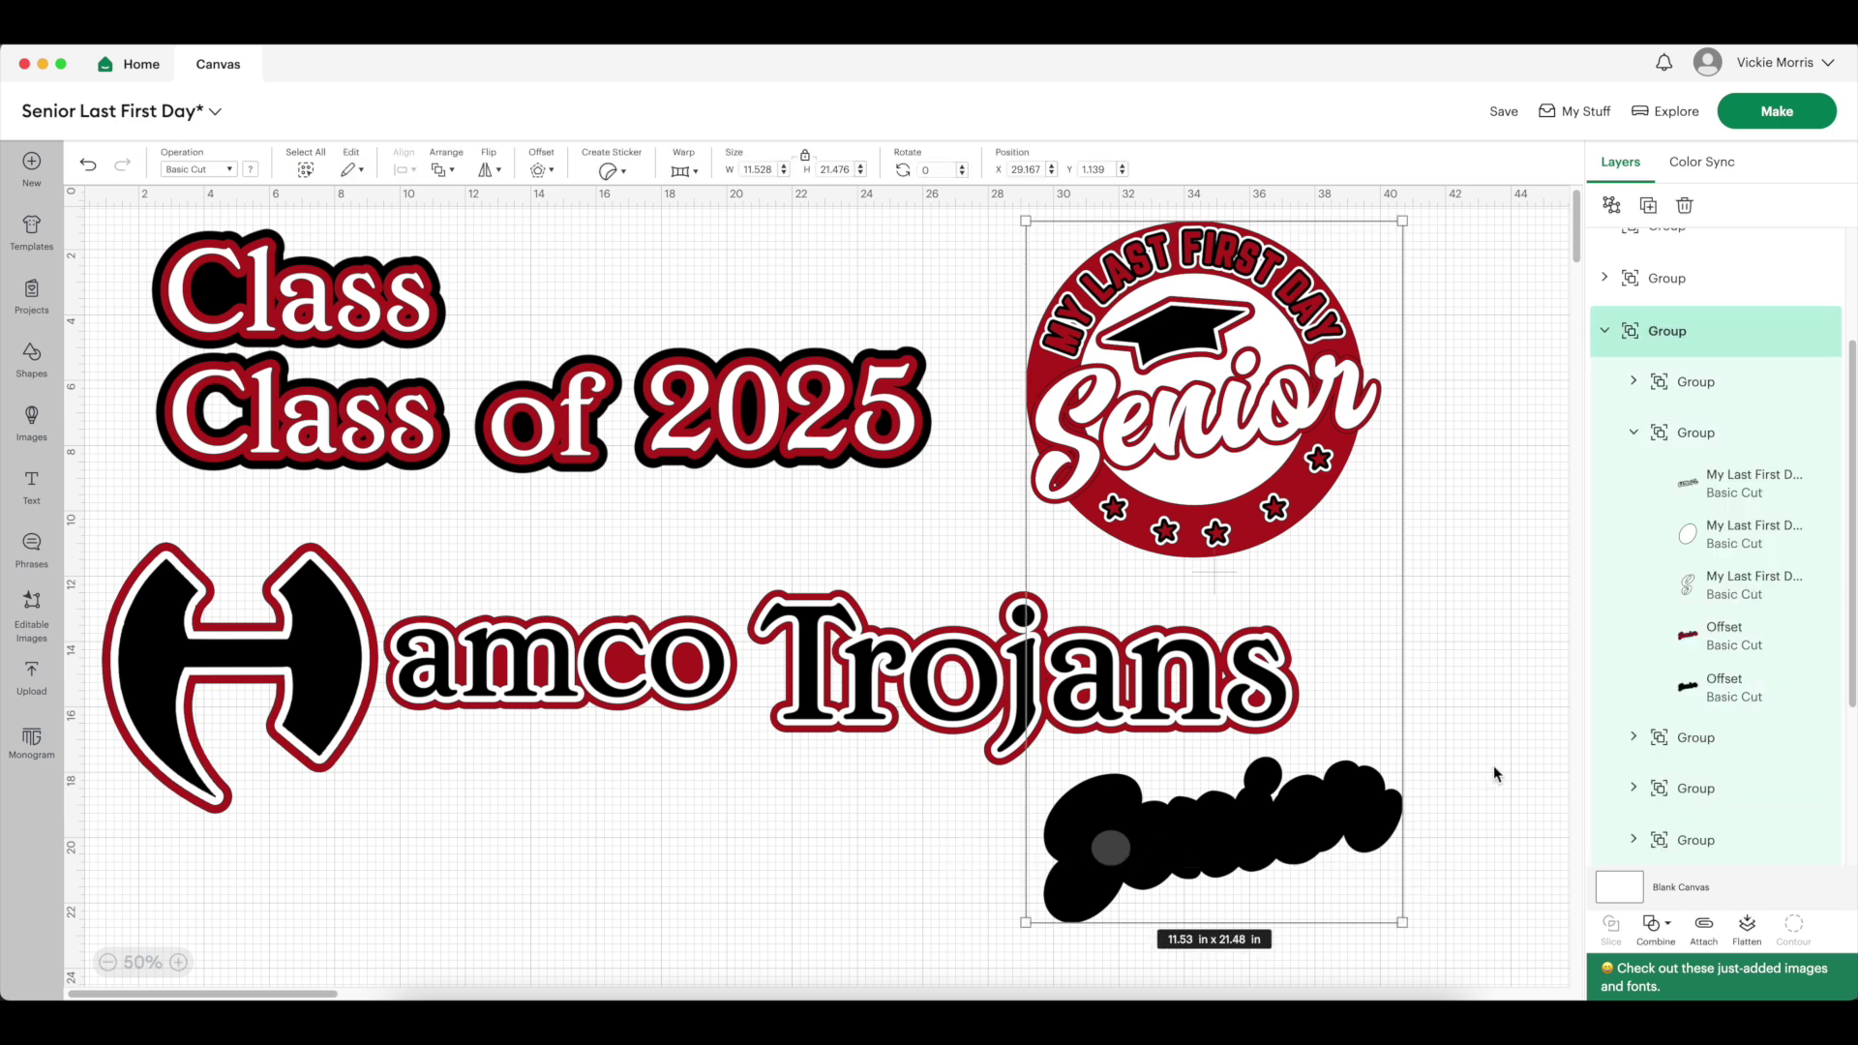
{"action": "left_click", "coordinate": [1611, 205]}
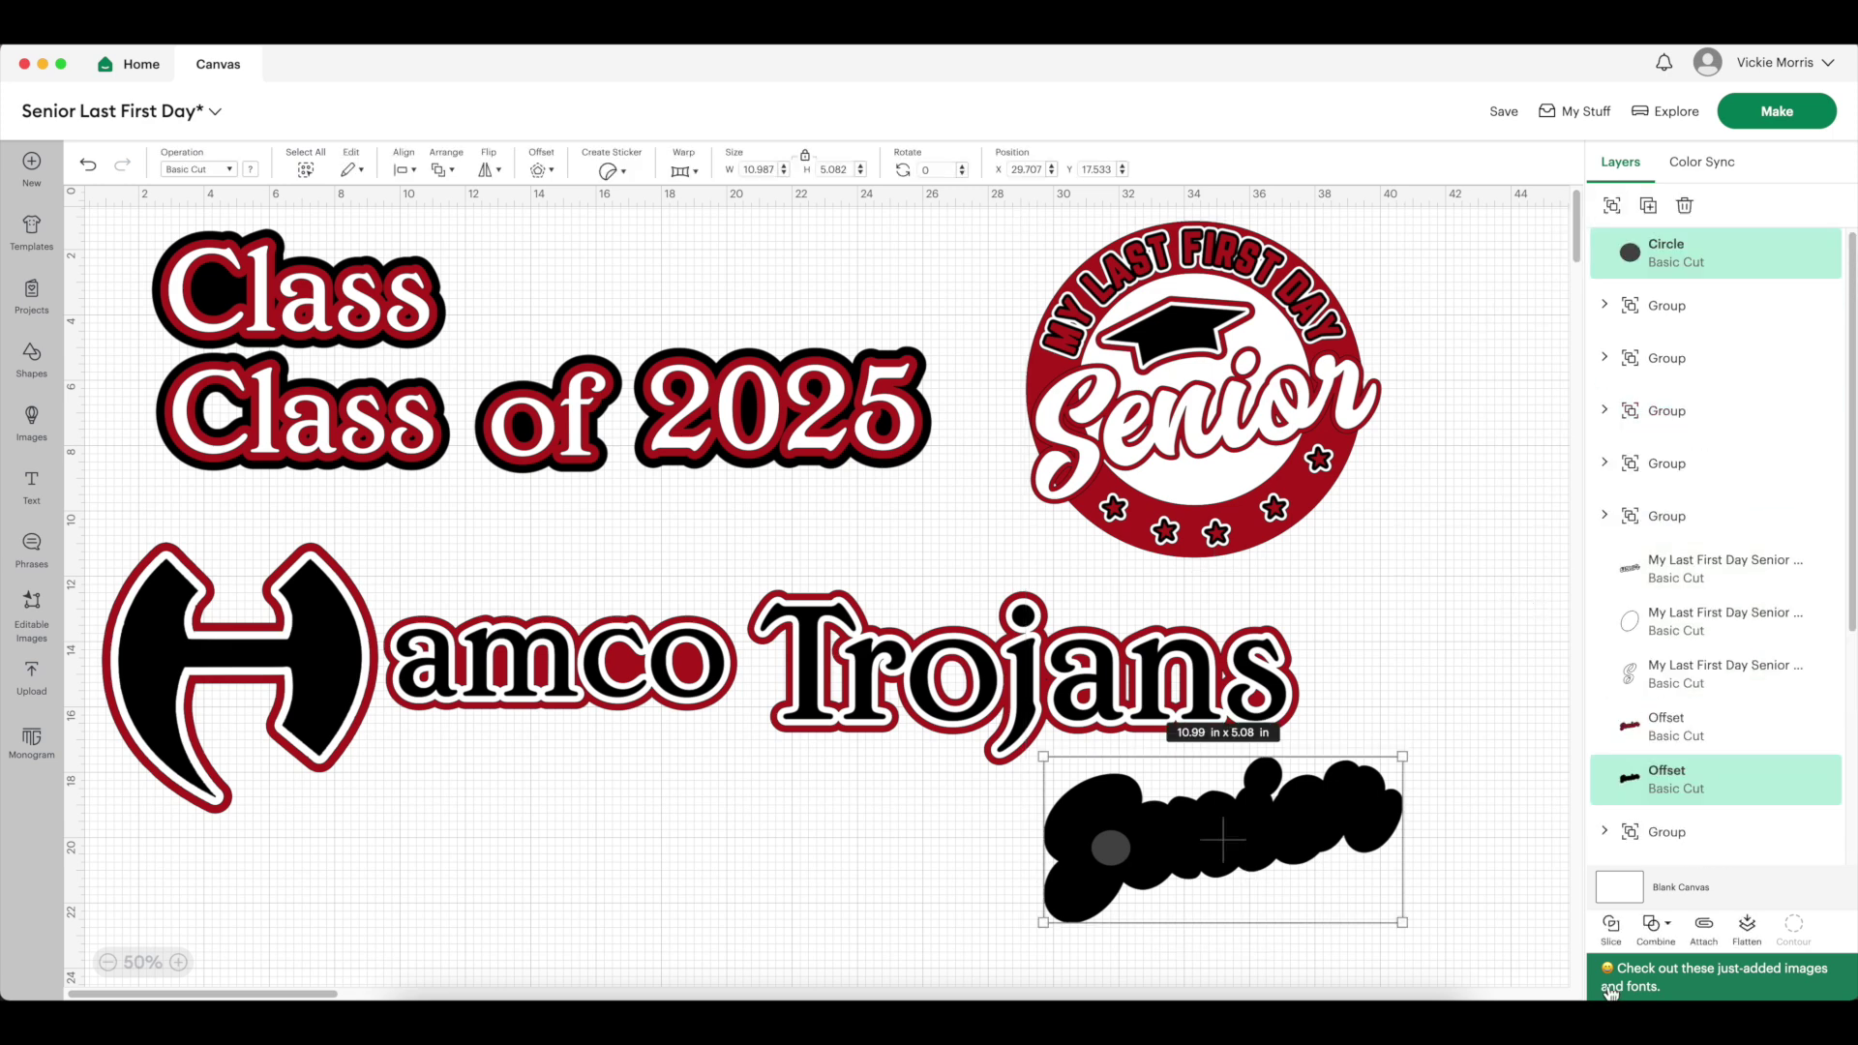
Weld the circle and the black "Senior" offset into one shape and move it onto the Senior badge
{"action": "left_click", "coordinate": [1655, 924]}
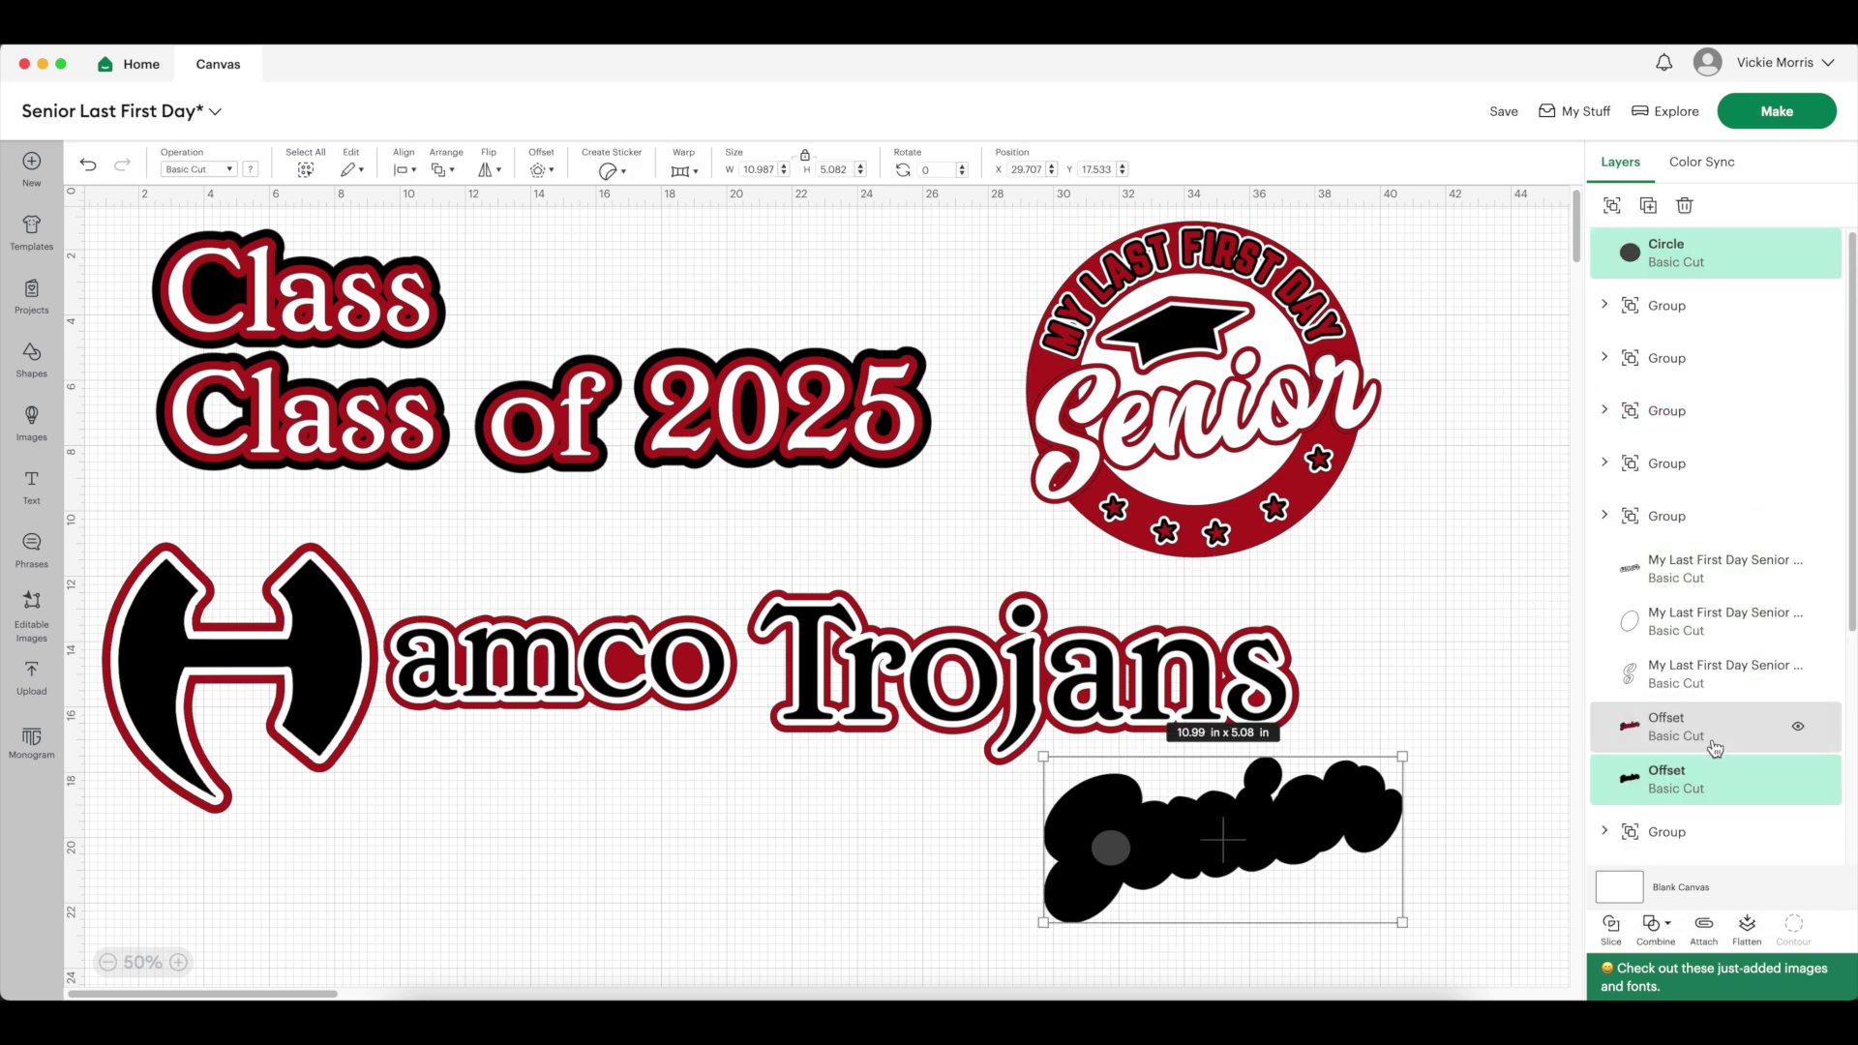
{"action": "left_click", "coordinate": [1291, 885]}
{"action": "left_click_drag", "start_coordinate": [1198, 861], "coordinate": [1290, 472]}
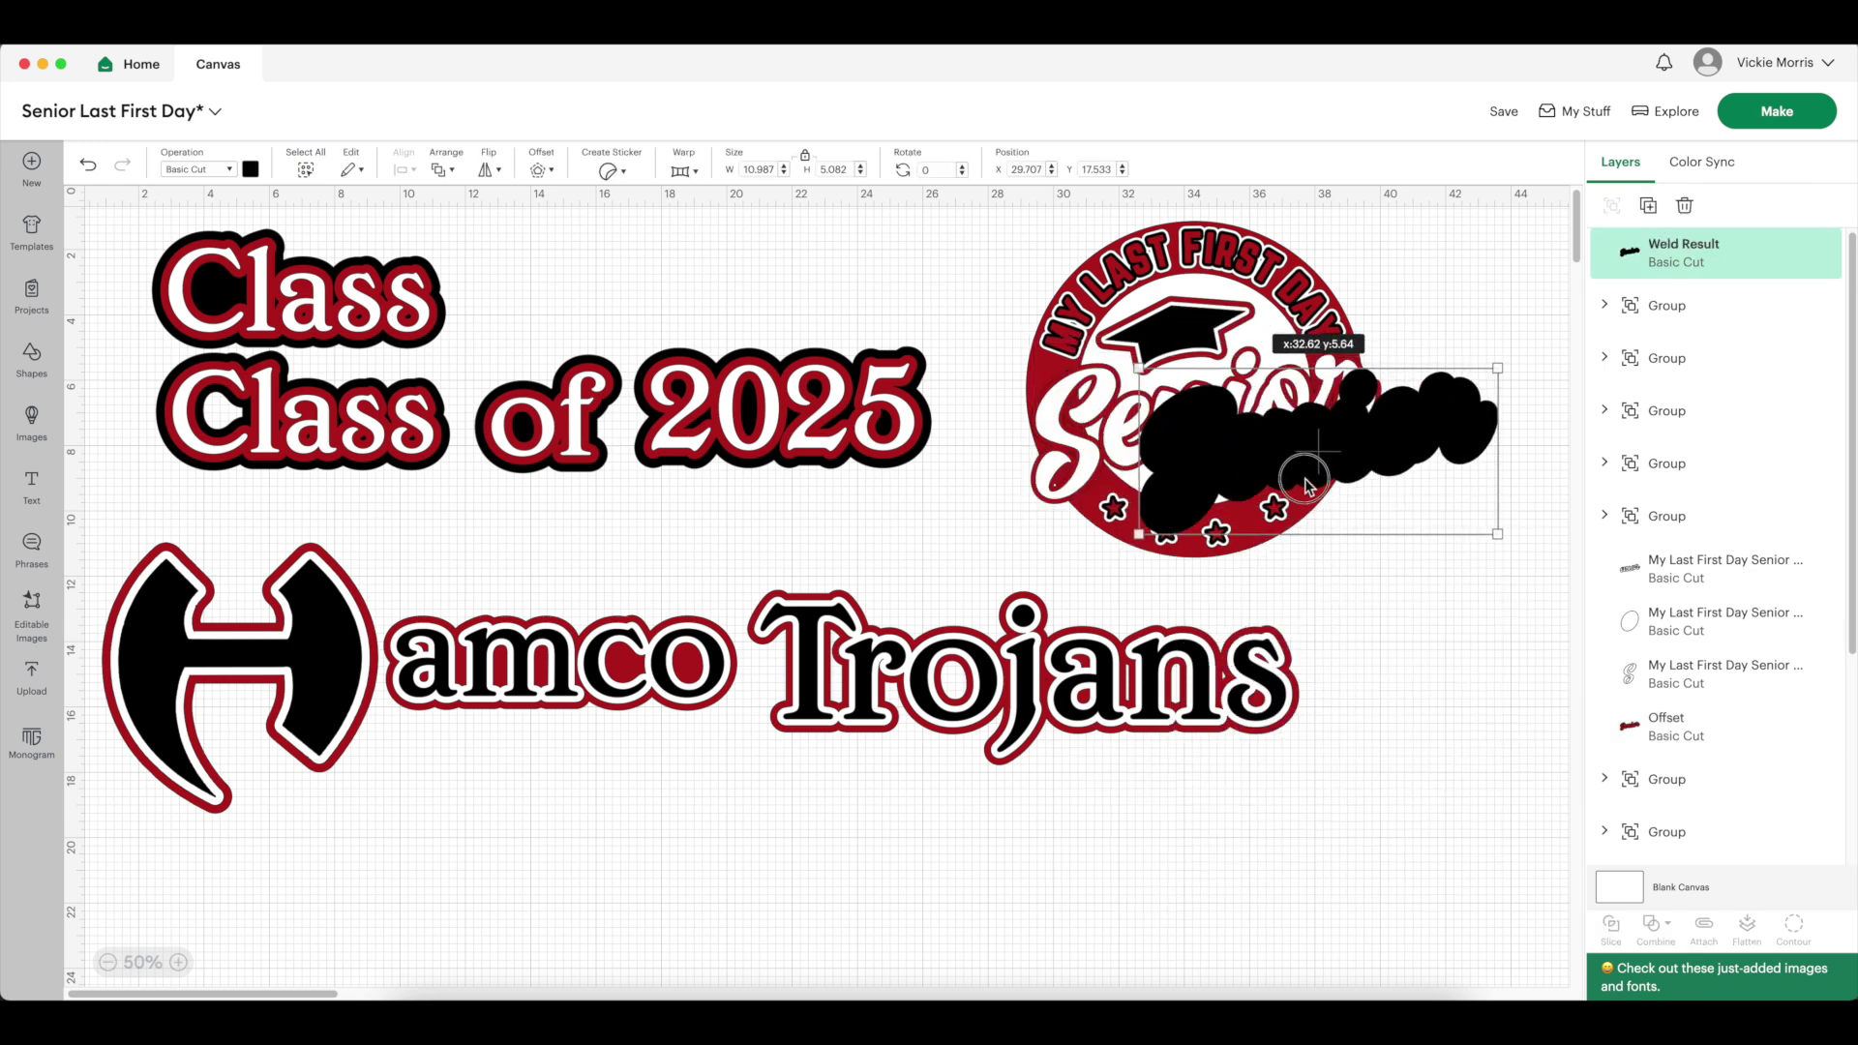
Reorder the welded black shape to directly beneath the red "Senior" offset layer and align it behind the word "Senior"
{"action": "left_click", "coordinate": [454, 177]}
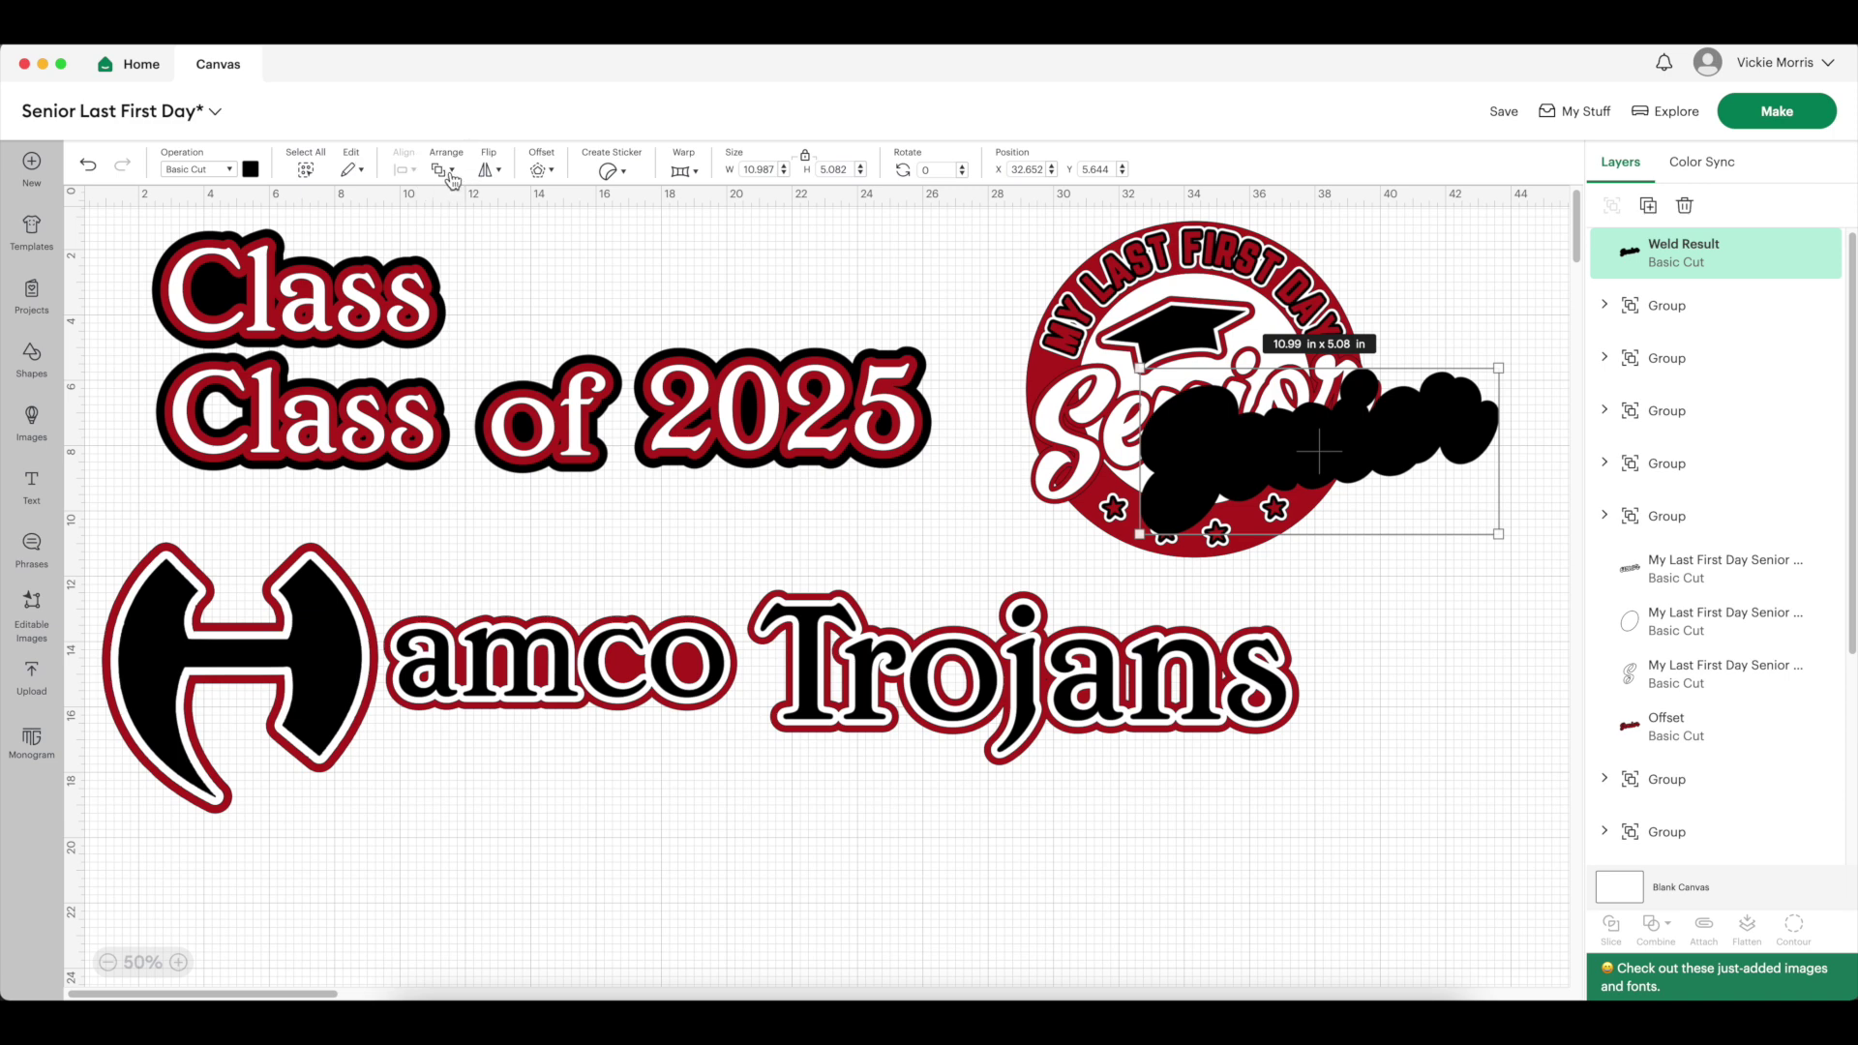
{"action": "left_click", "coordinate": [506, 300]}
{"action": "left_click_drag", "start_coordinate": [1708, 842], "coordinate": [1680, 416]}
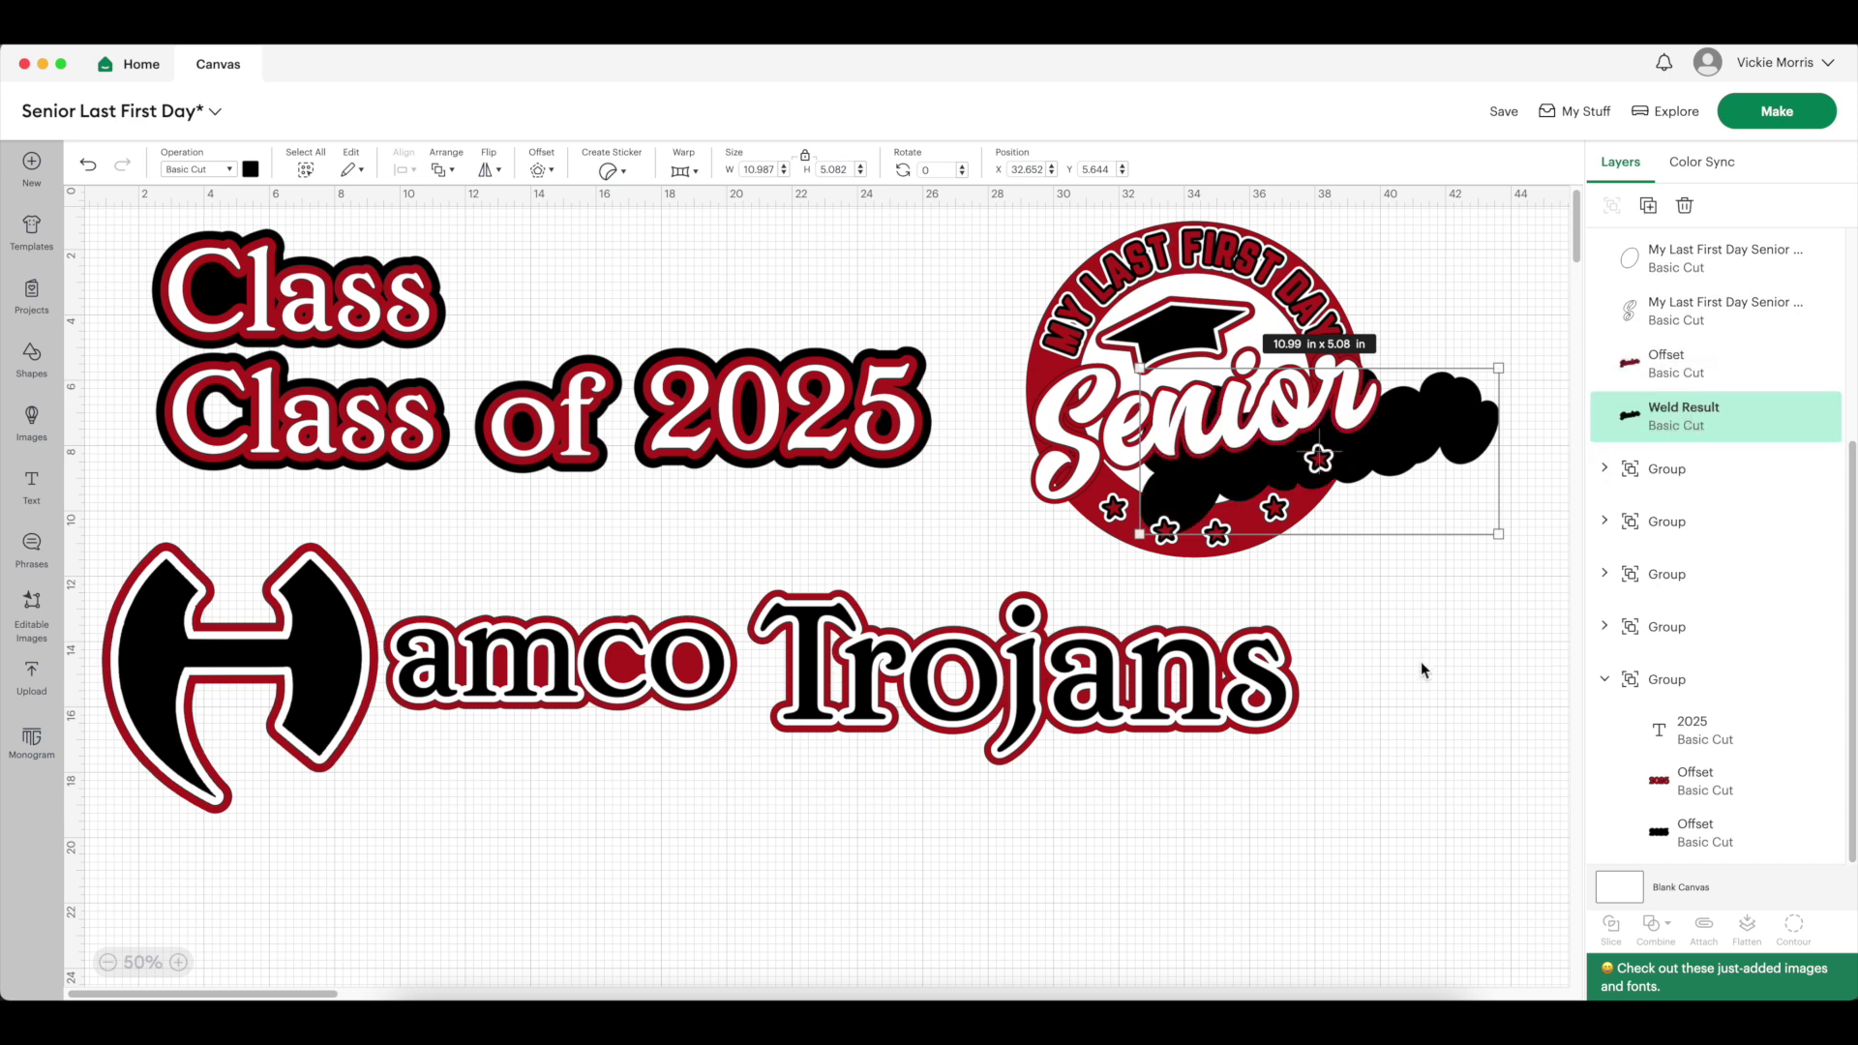
{"action": "left_click_drag", "start_coordinate": [1460, 410], "coordinate": [1348, 405]}
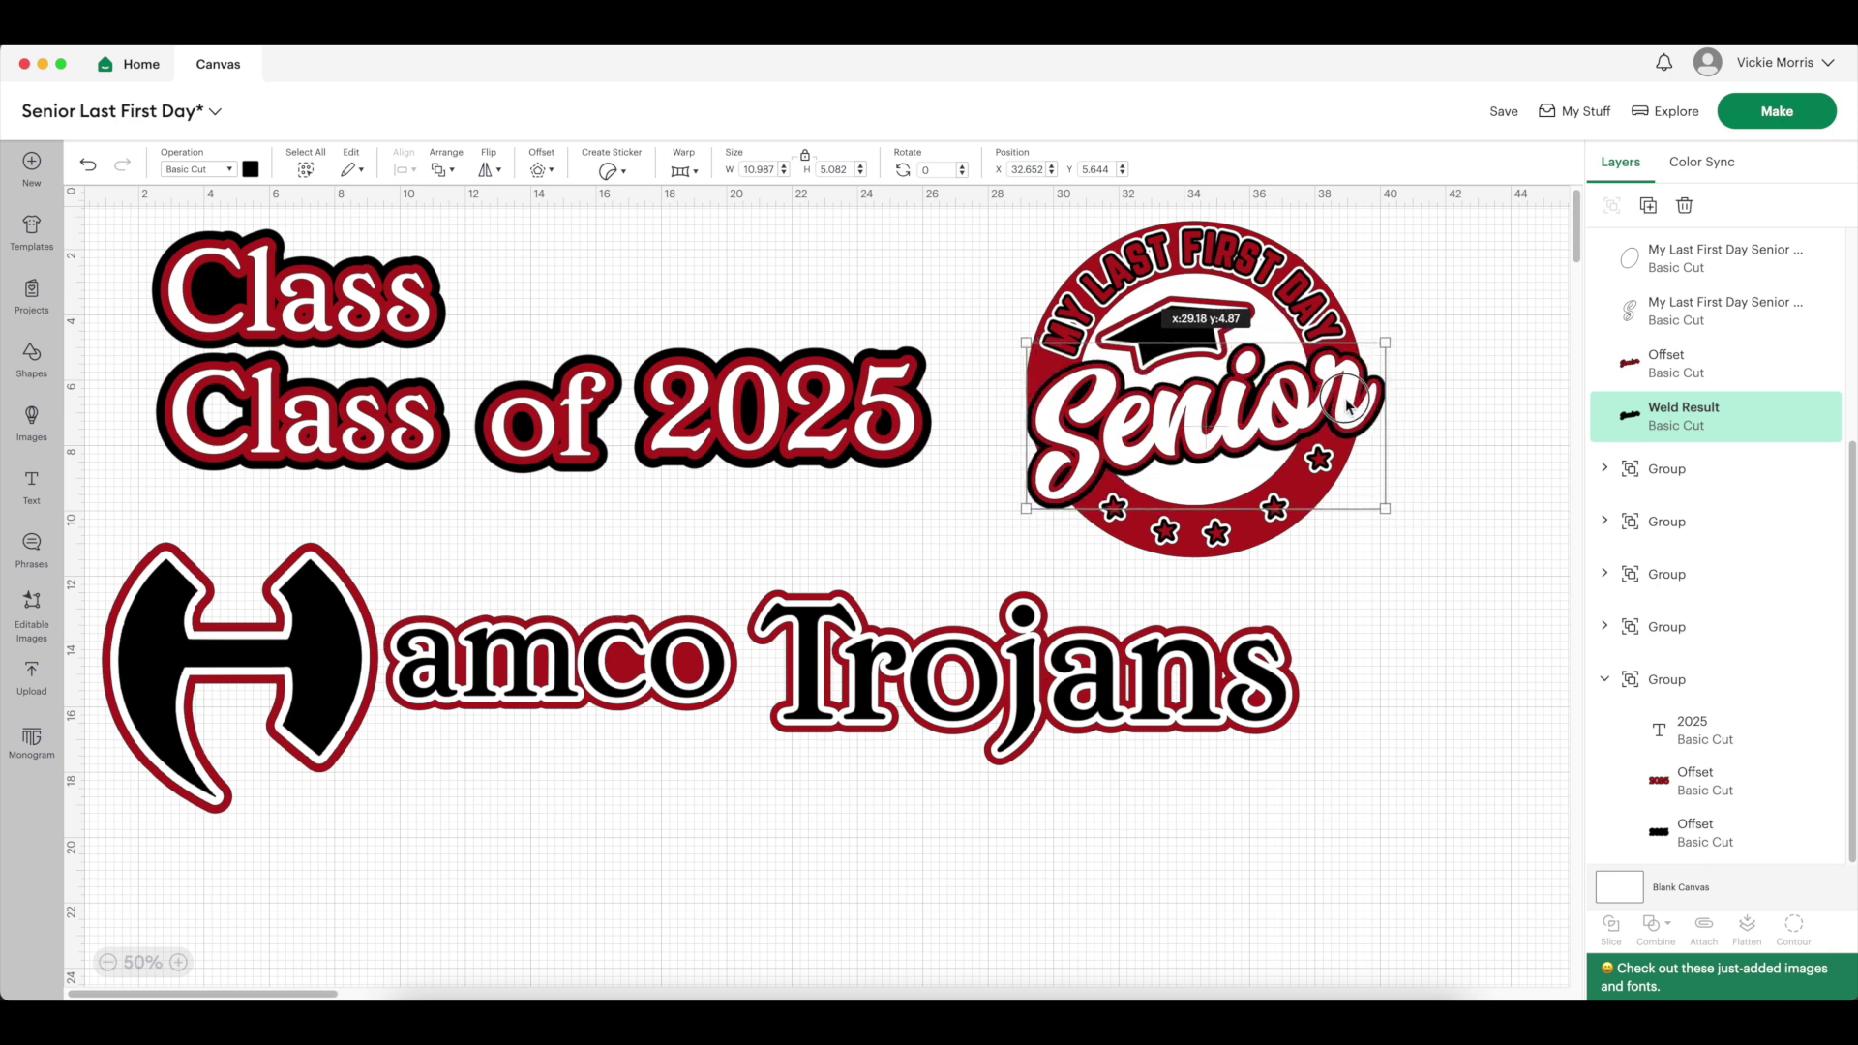
{"action": "left_click_drag", "start_coordinate": [1348, 405], "coordinate": [1348, 404]}
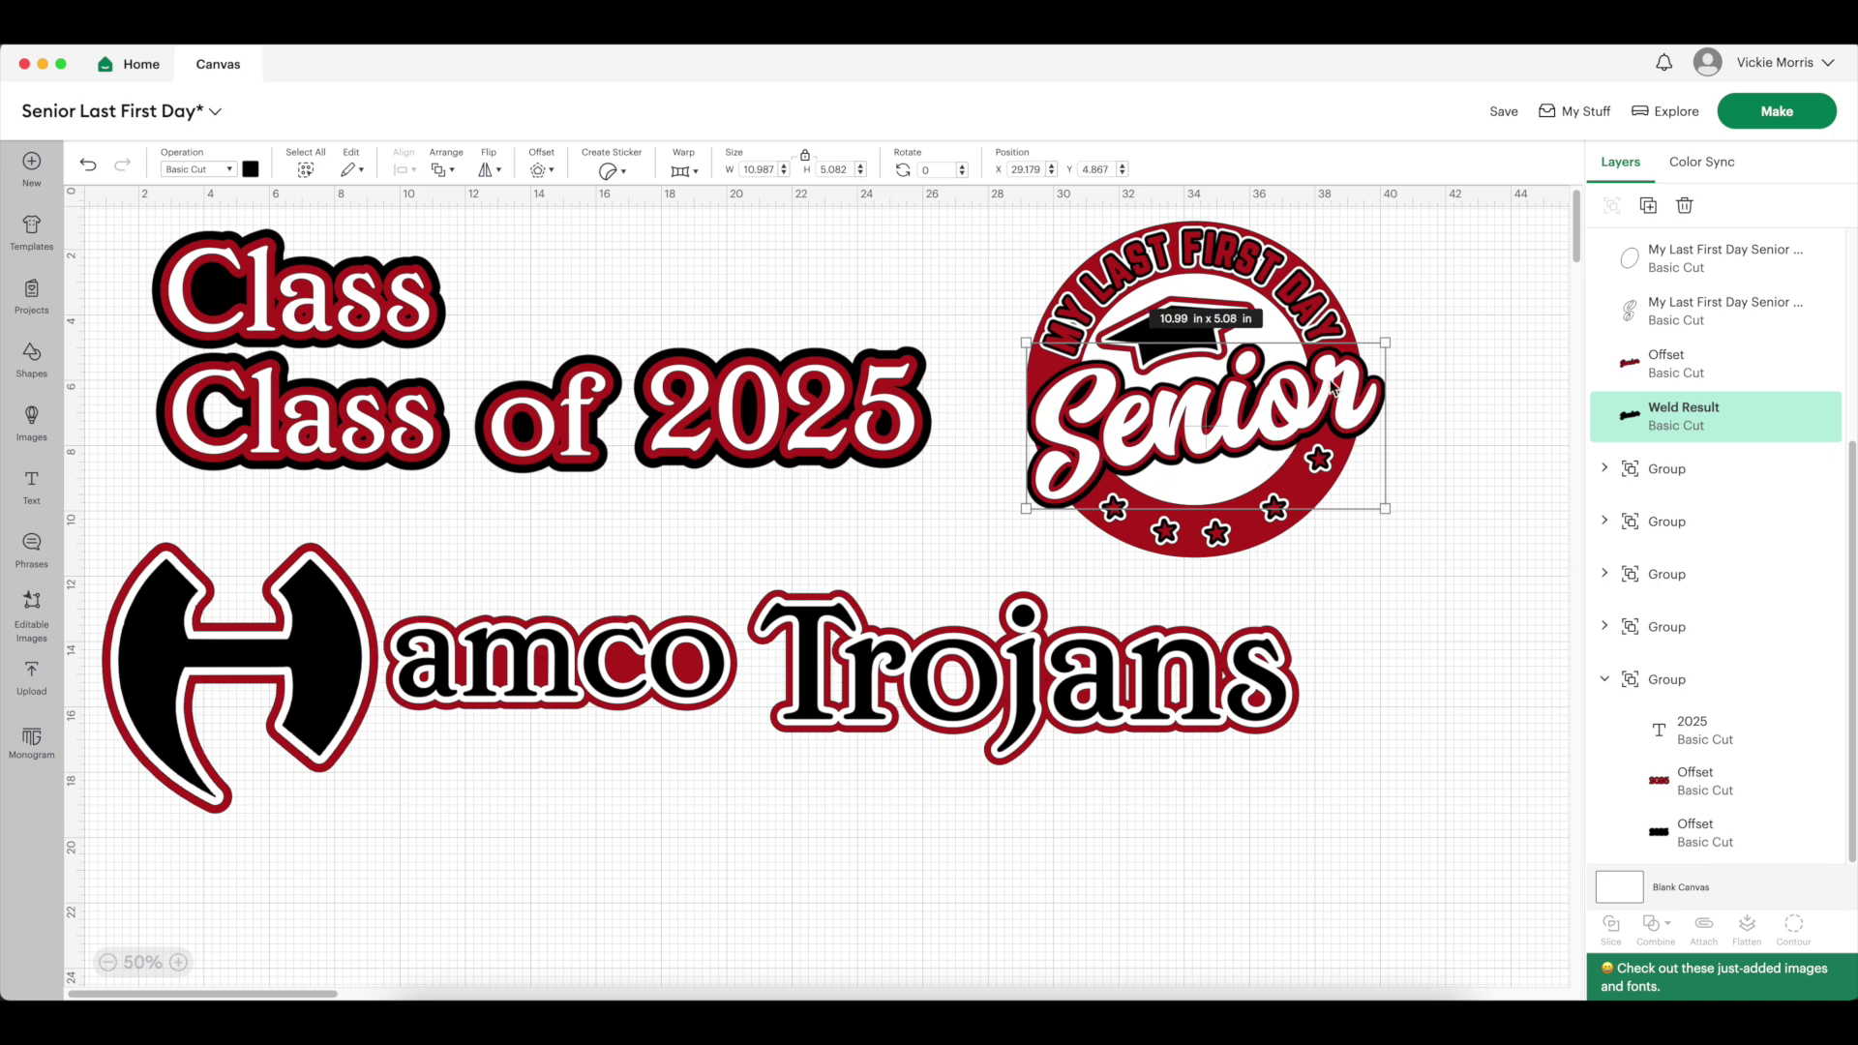
{"action": "left_click", "coordinate": [1473, 371]}
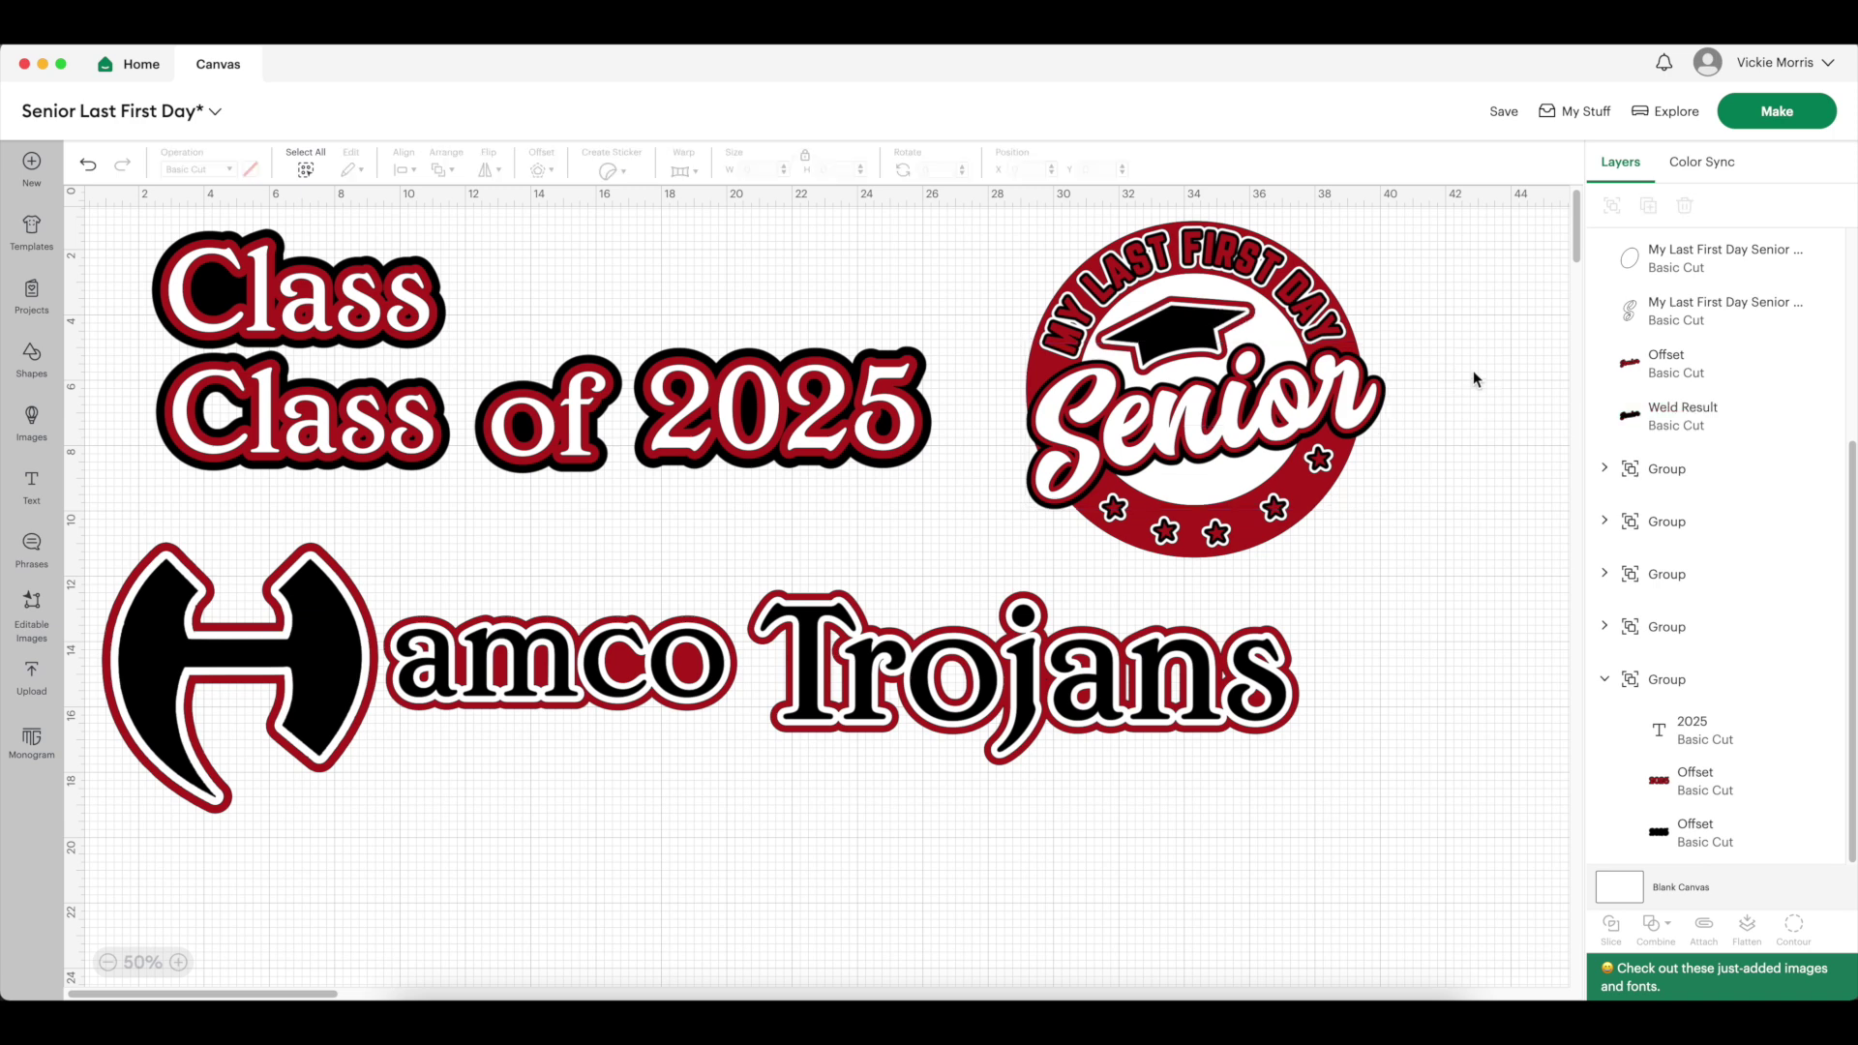
Group all parts of the Senior badge and move the group slightly down and to the right
{"action": "left_click_drag", "start_coordinate": [972, 247], "coordinate": [1541, 542]}
{"action": "left_click", "coordinate": [1258, 559]}
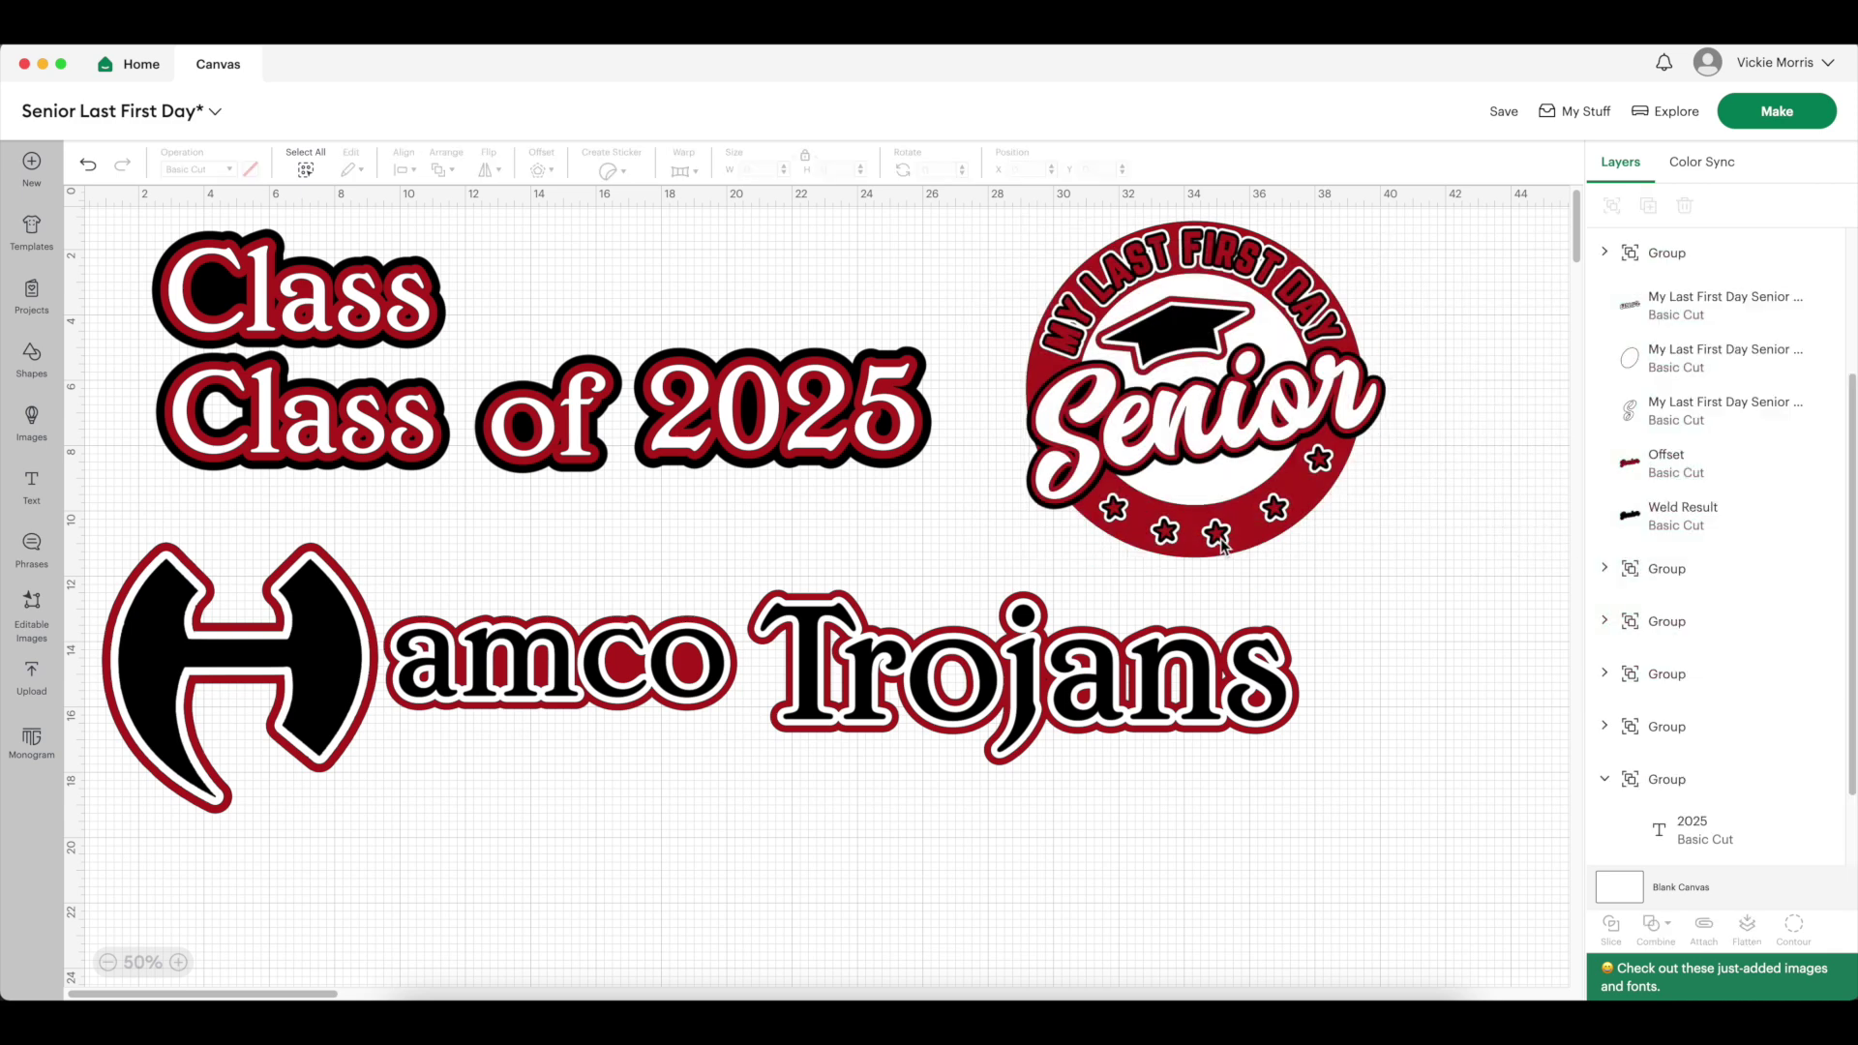
{"action": "left_click_drag", "start_coordinate": [1433, 276], "coordinate": [1033, 557]}
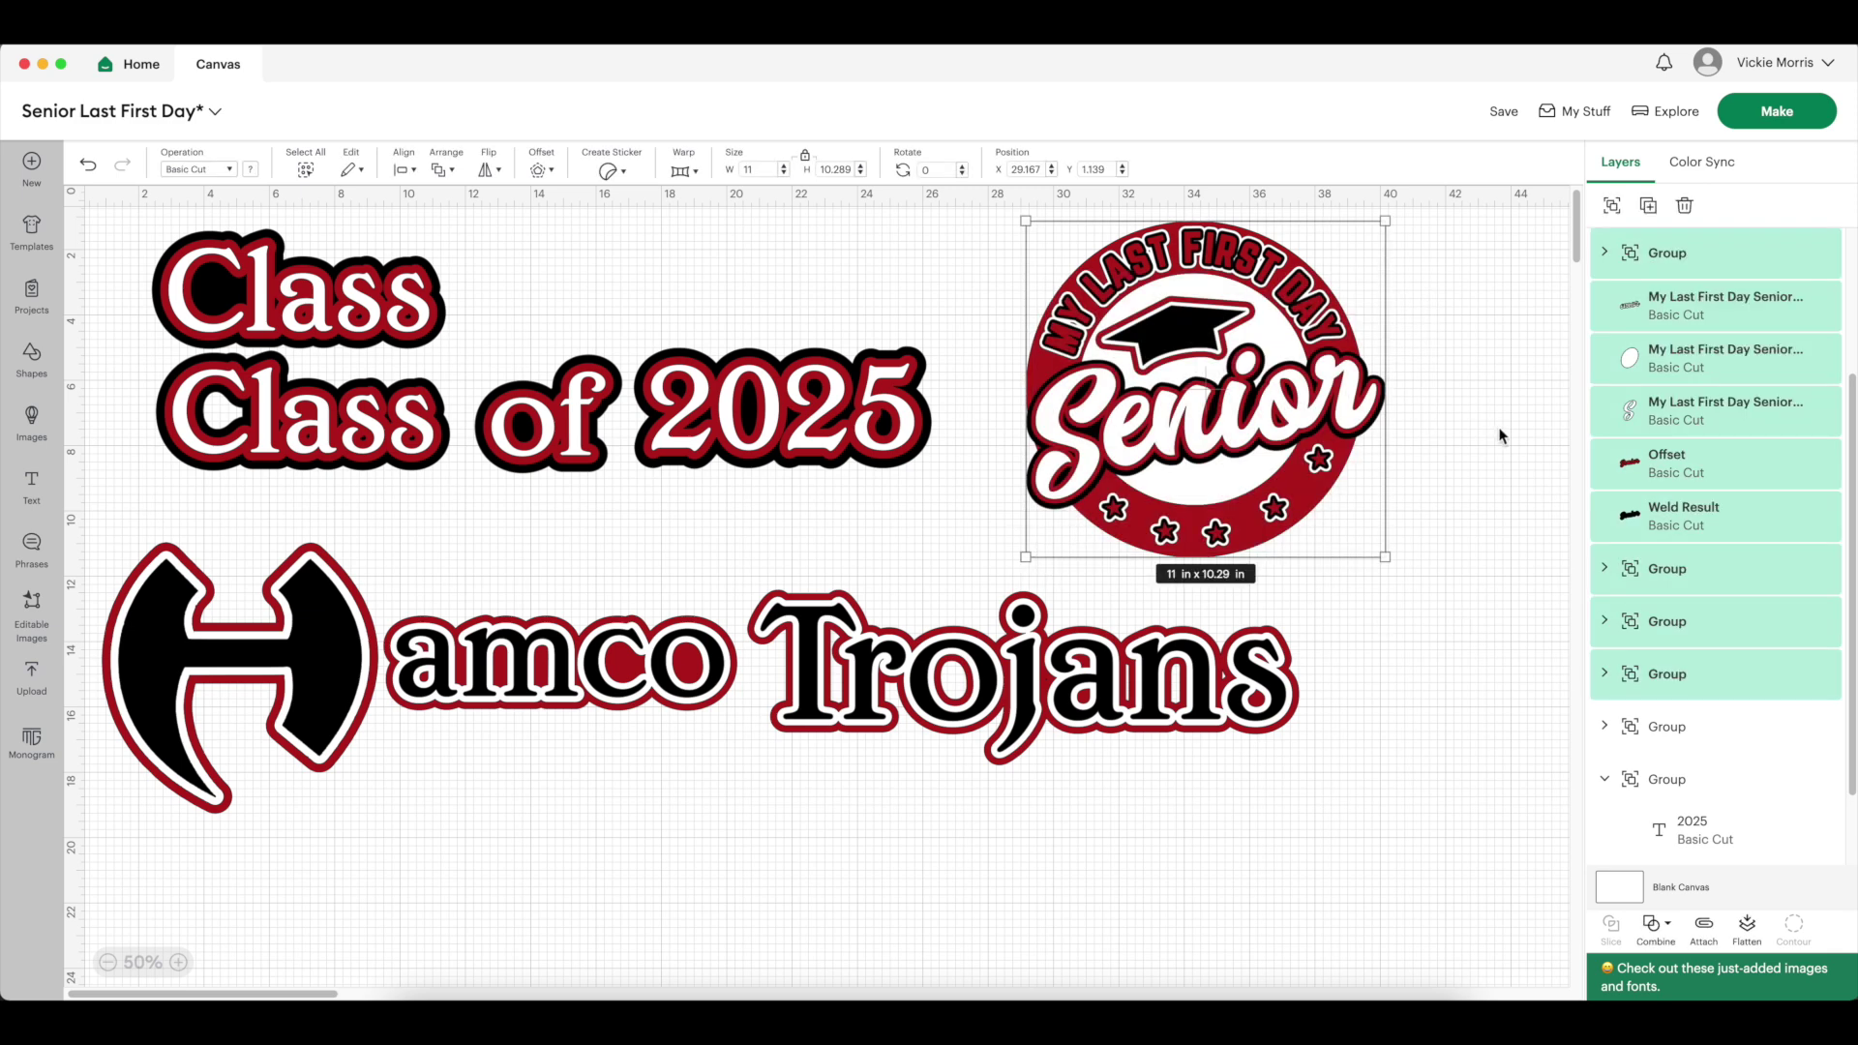
{"action": "left_click", "coordinate": [1611, 205]}
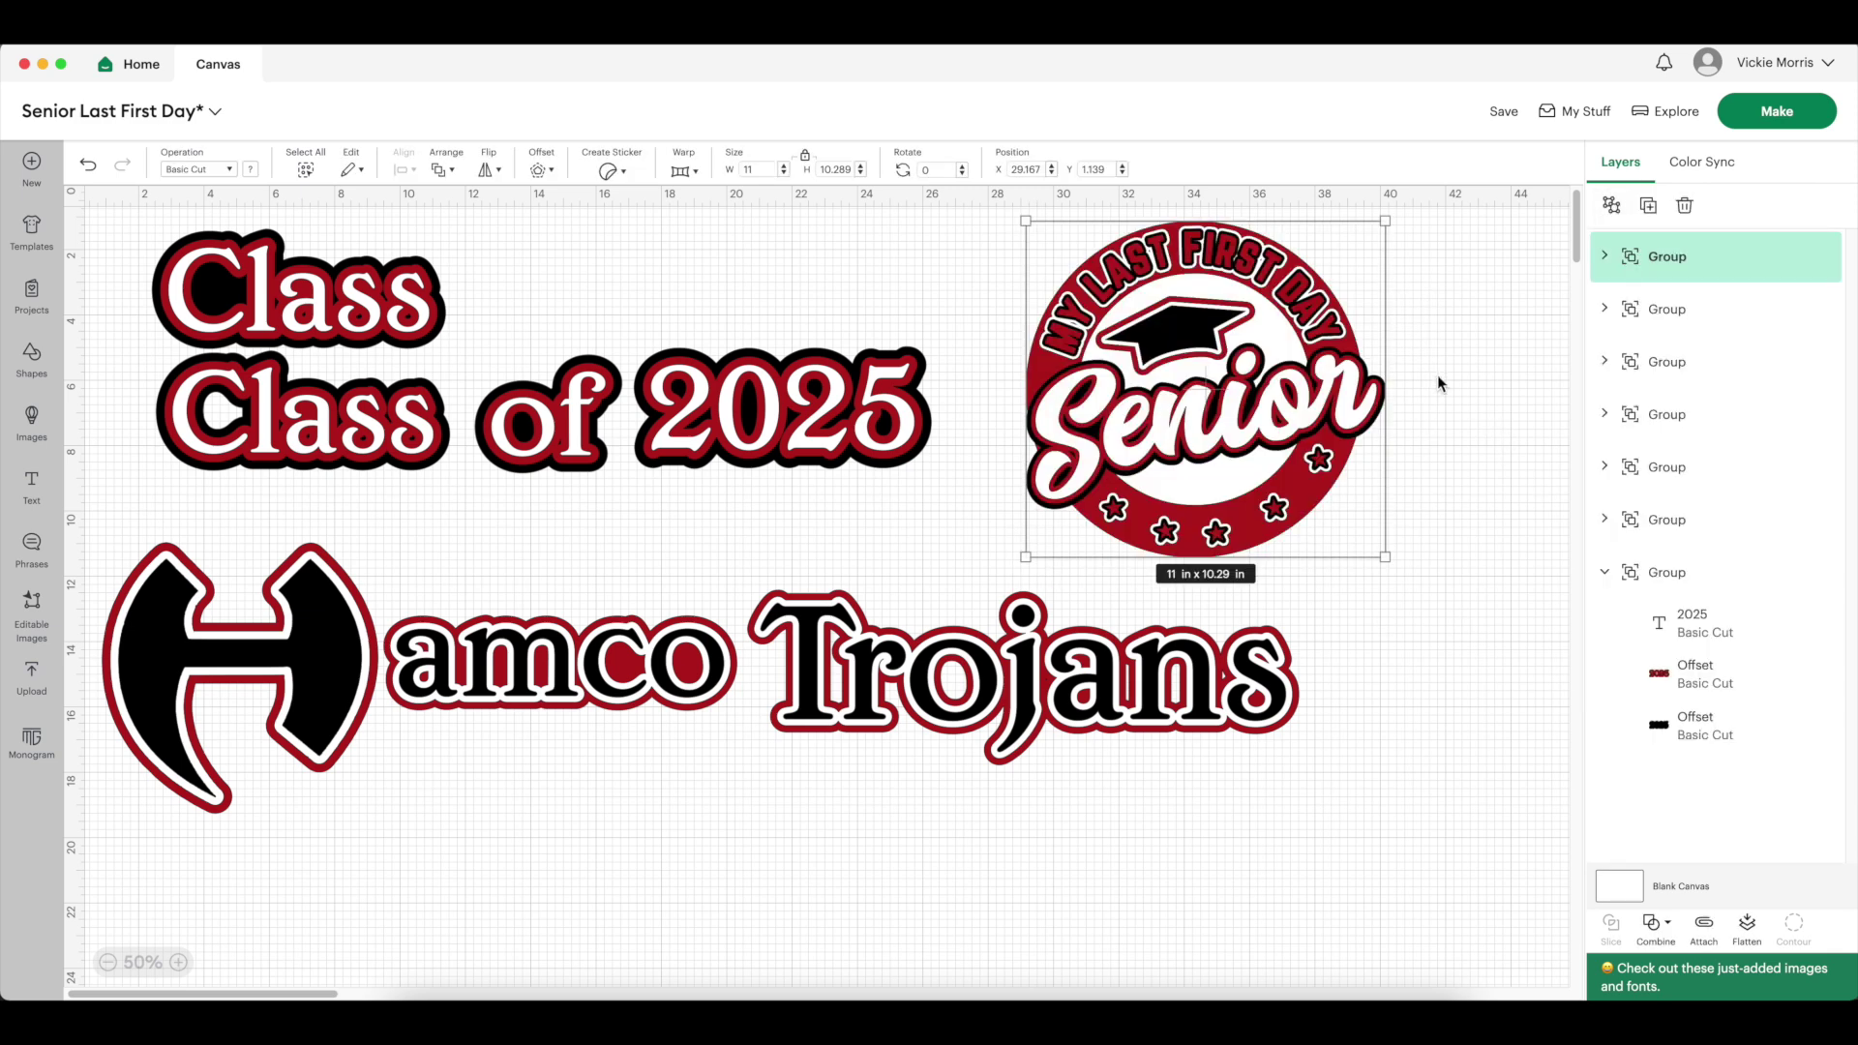
{"action": "left_click_drag", "start_coordinate": [1328, 373], "coordinate": [1356, 411]}
{"action": "left_click", "coordinate": [1472, 425]}
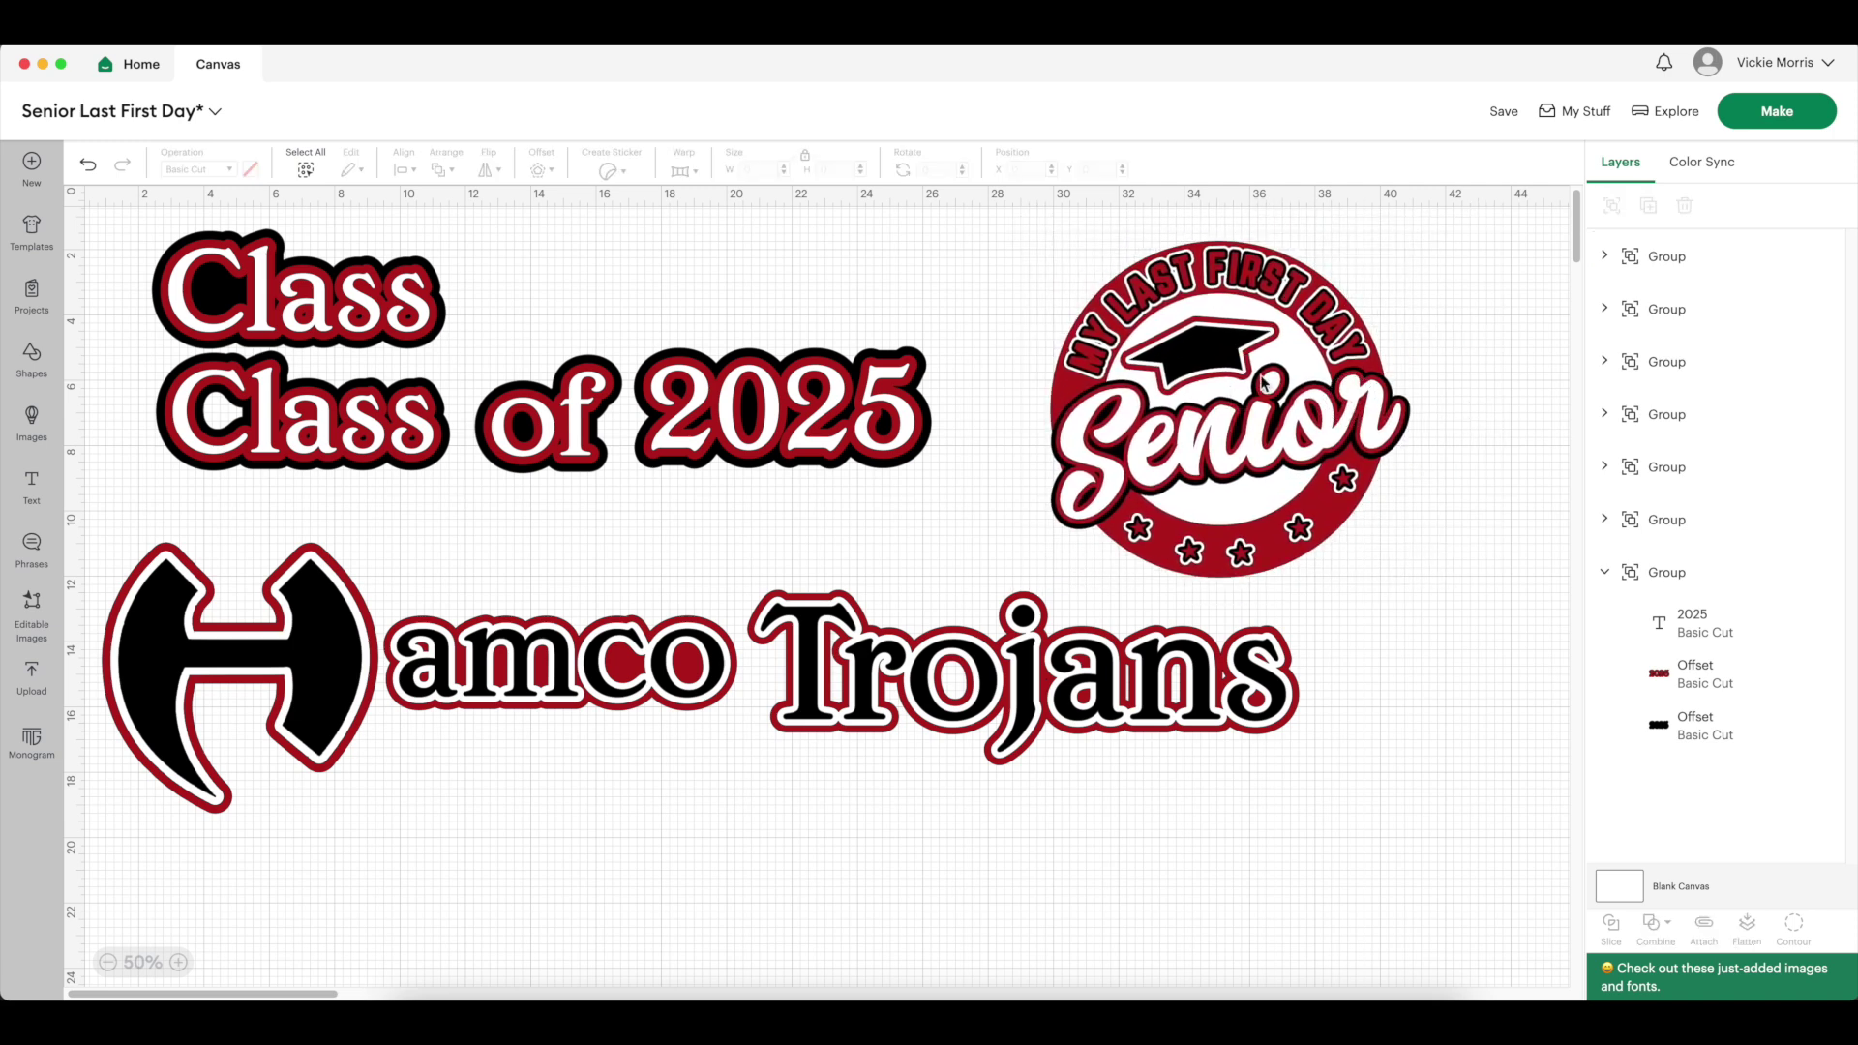
{"action": "left_click_drag", "start_coordinate": [1014, 254], "coordinate": [1500, 591]}
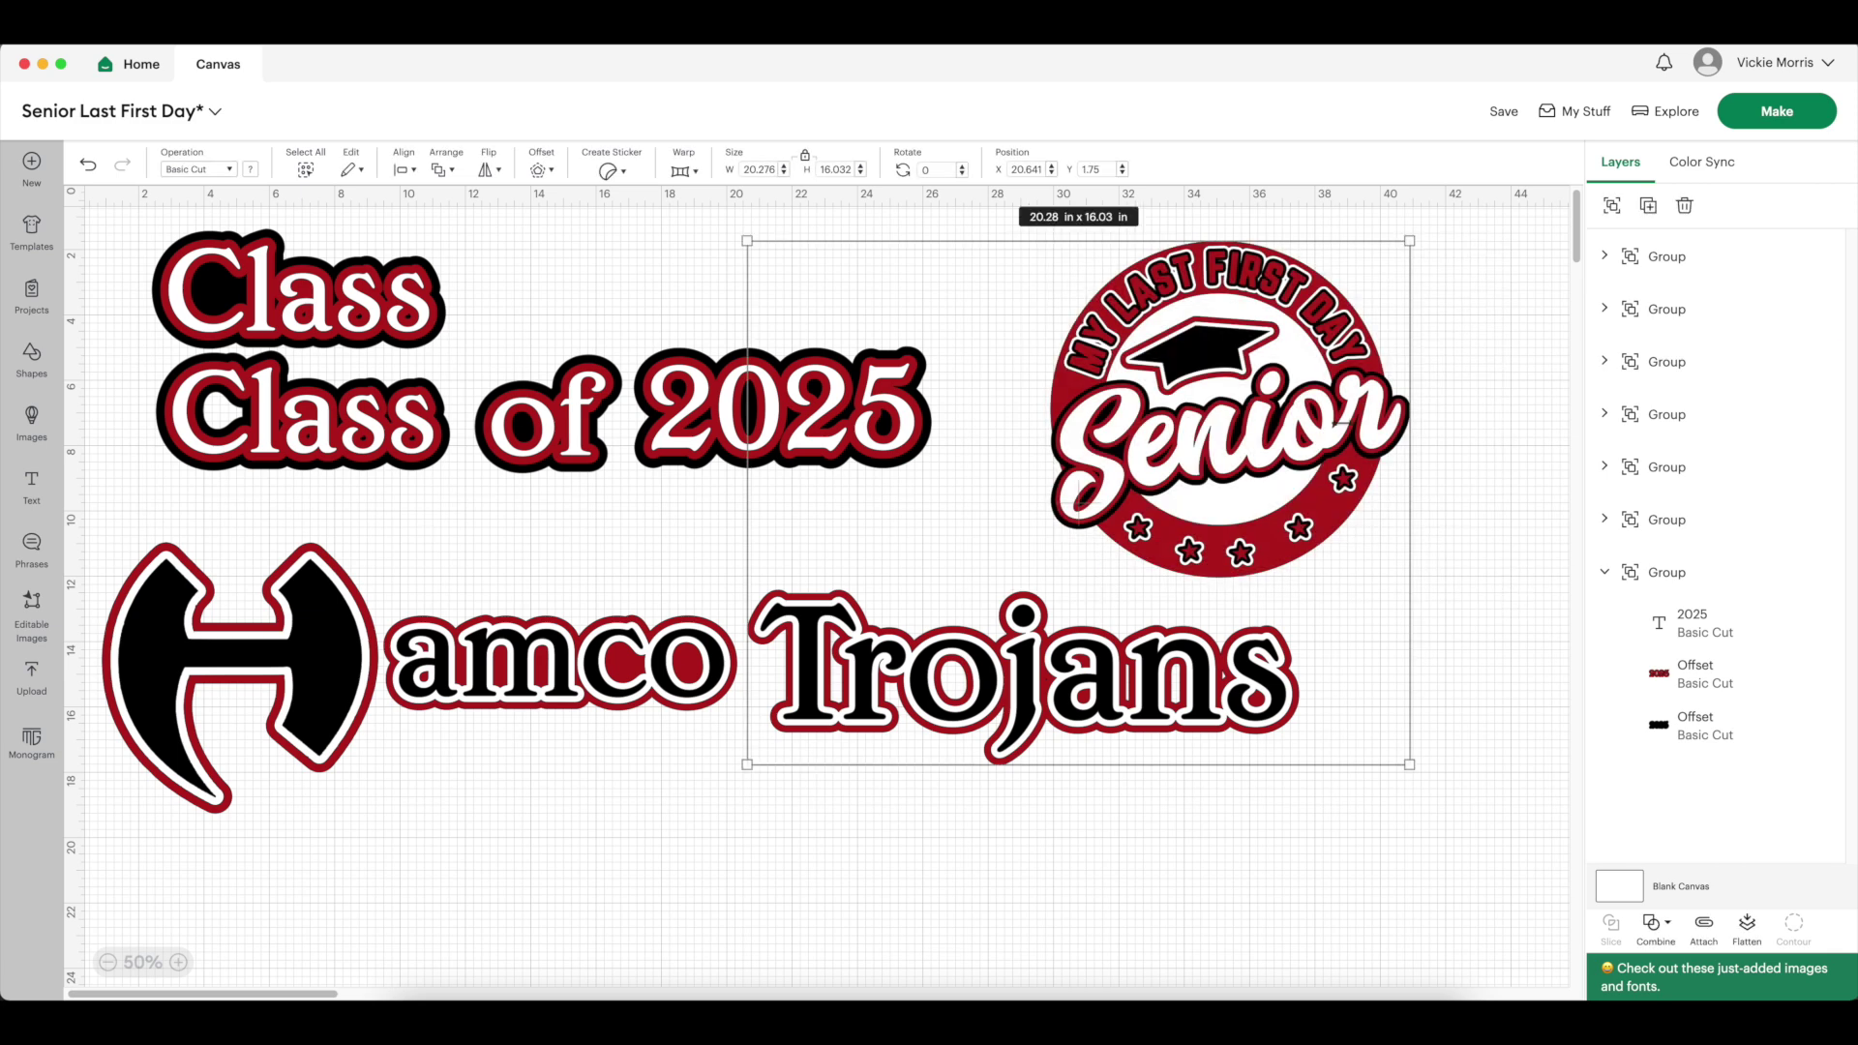
{"action": "left_click", "coordinate": [1405, 319]}
{"action": "left_click", "coordinate": [1355, 339]}
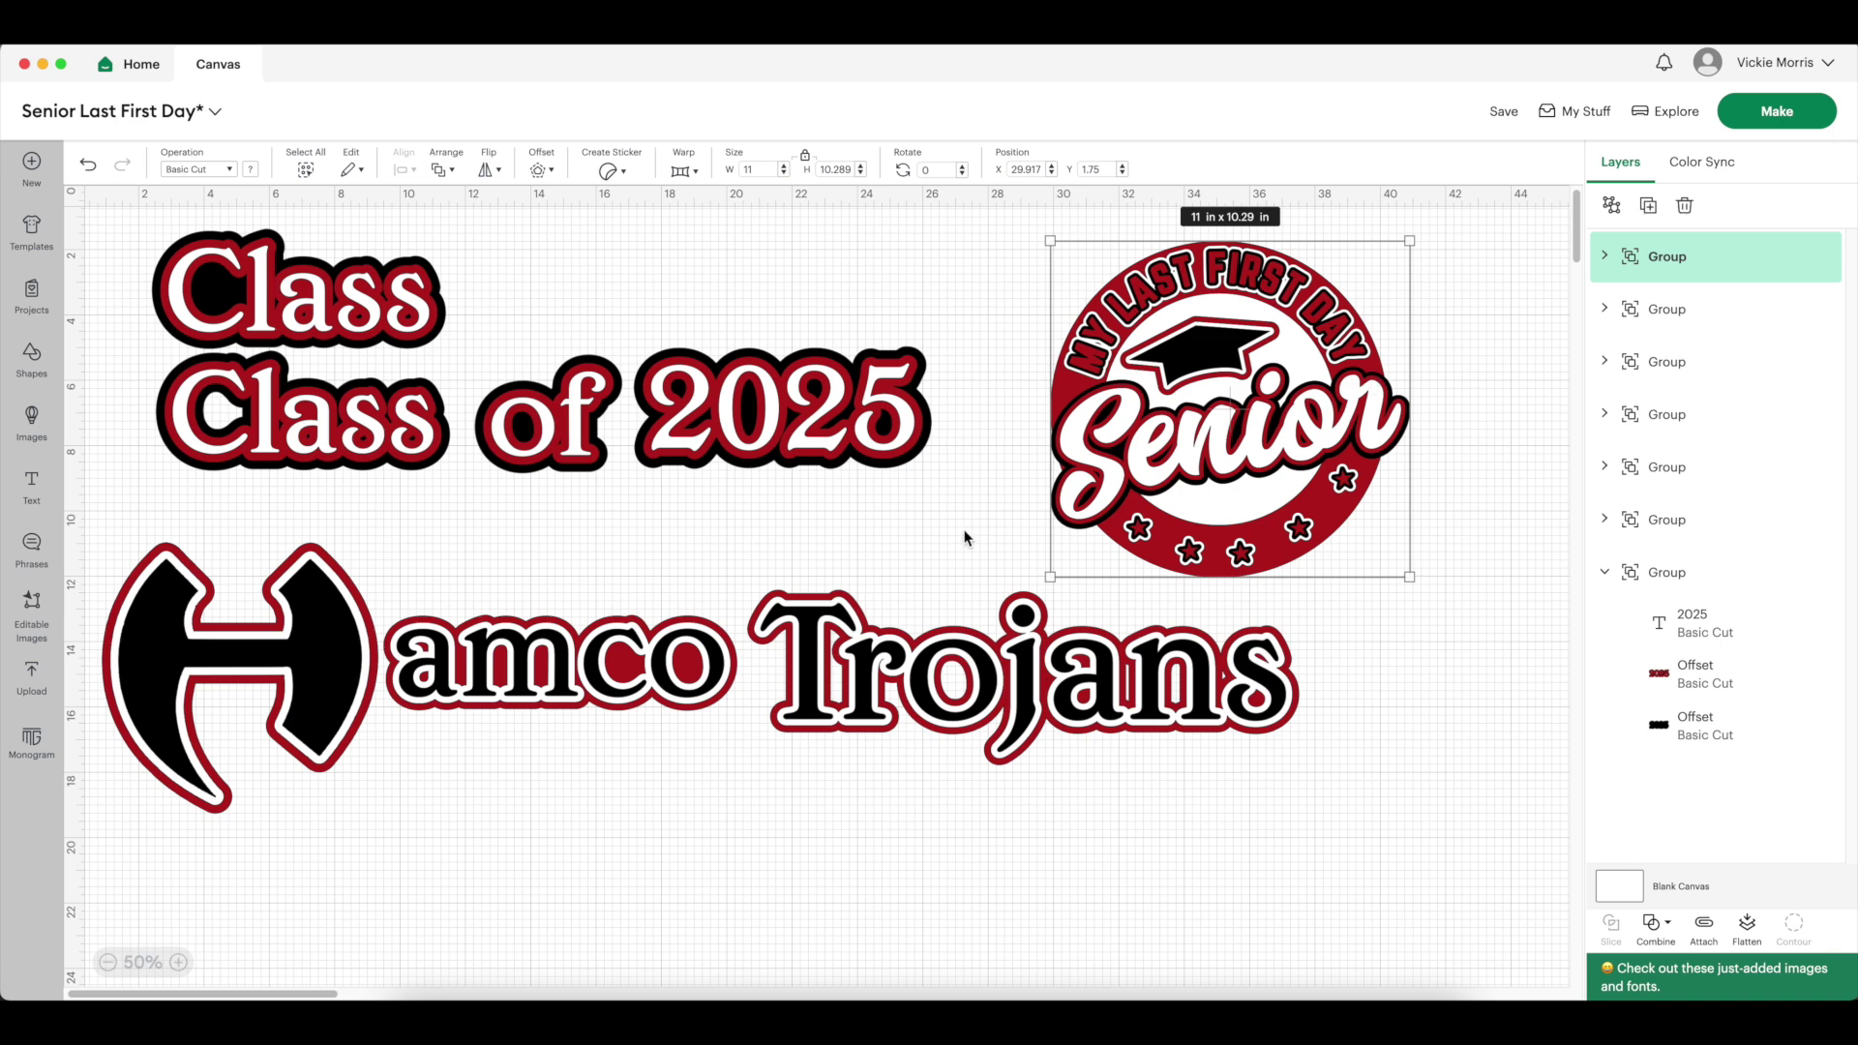
{"action": "left_click", "coordinate": [713, 869]}
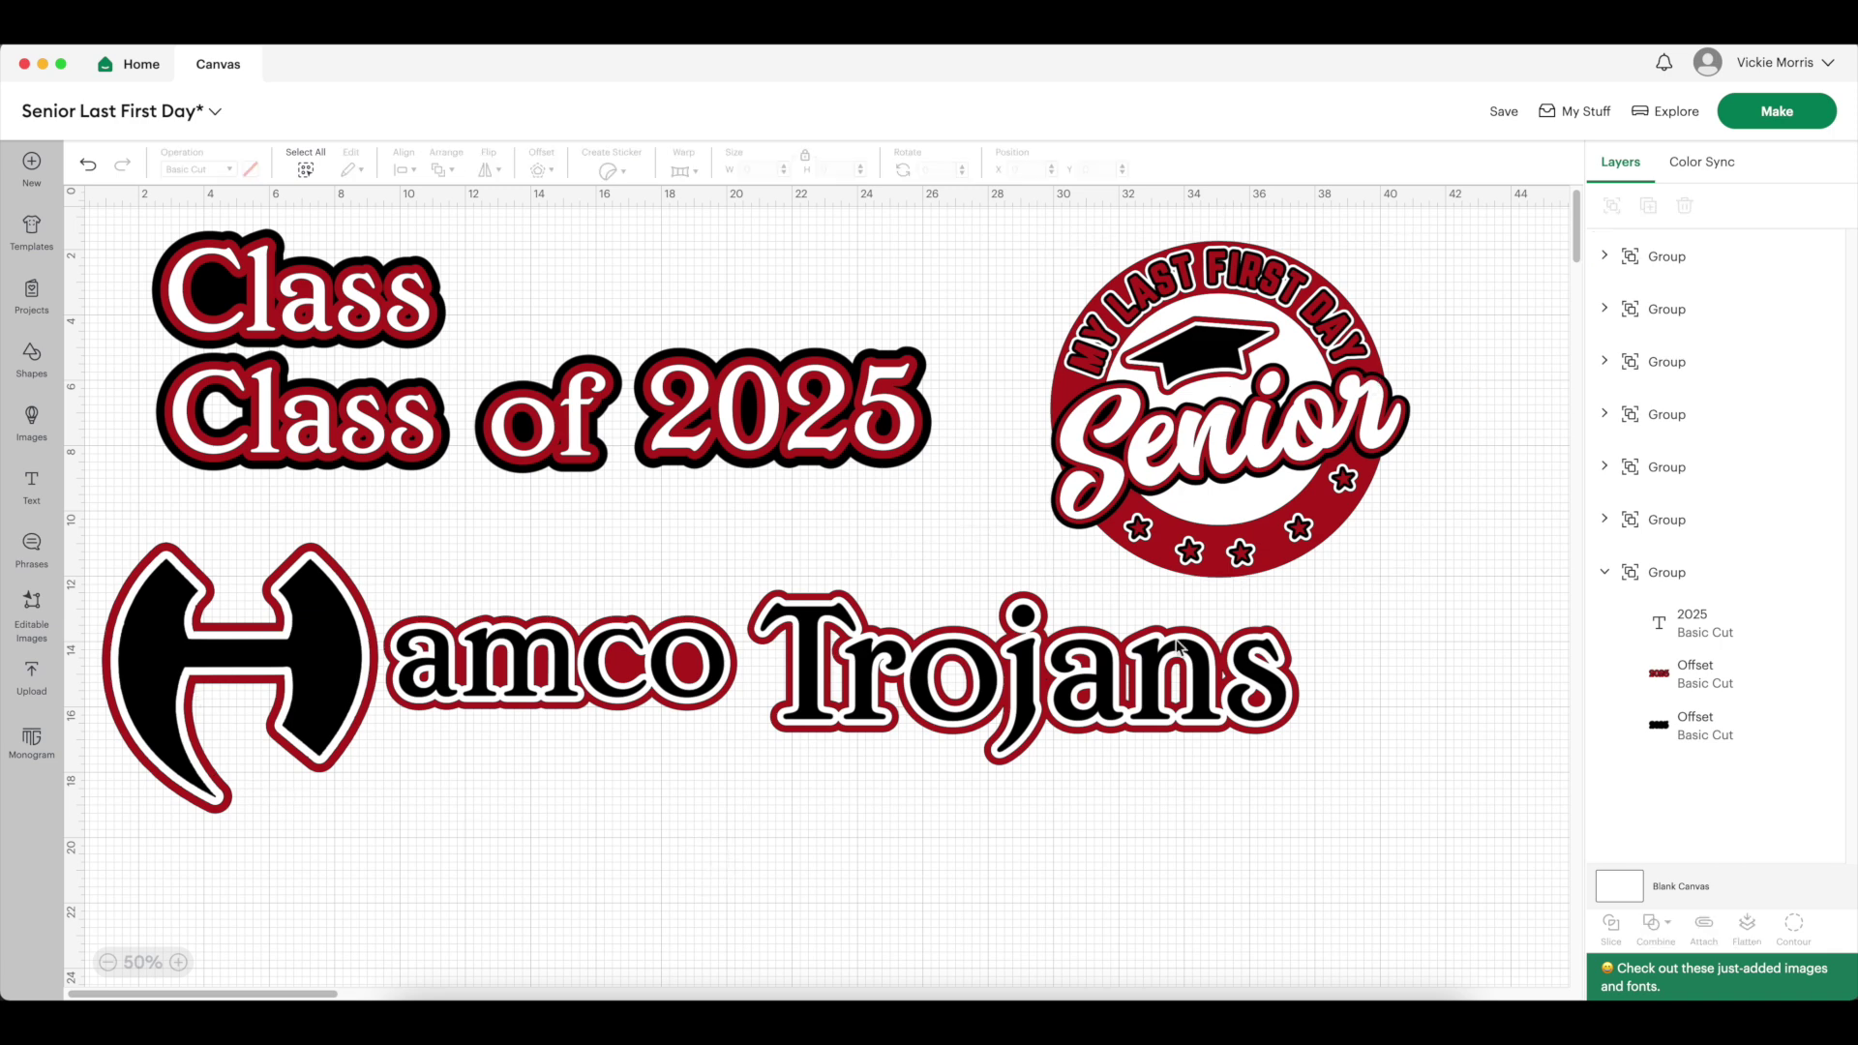